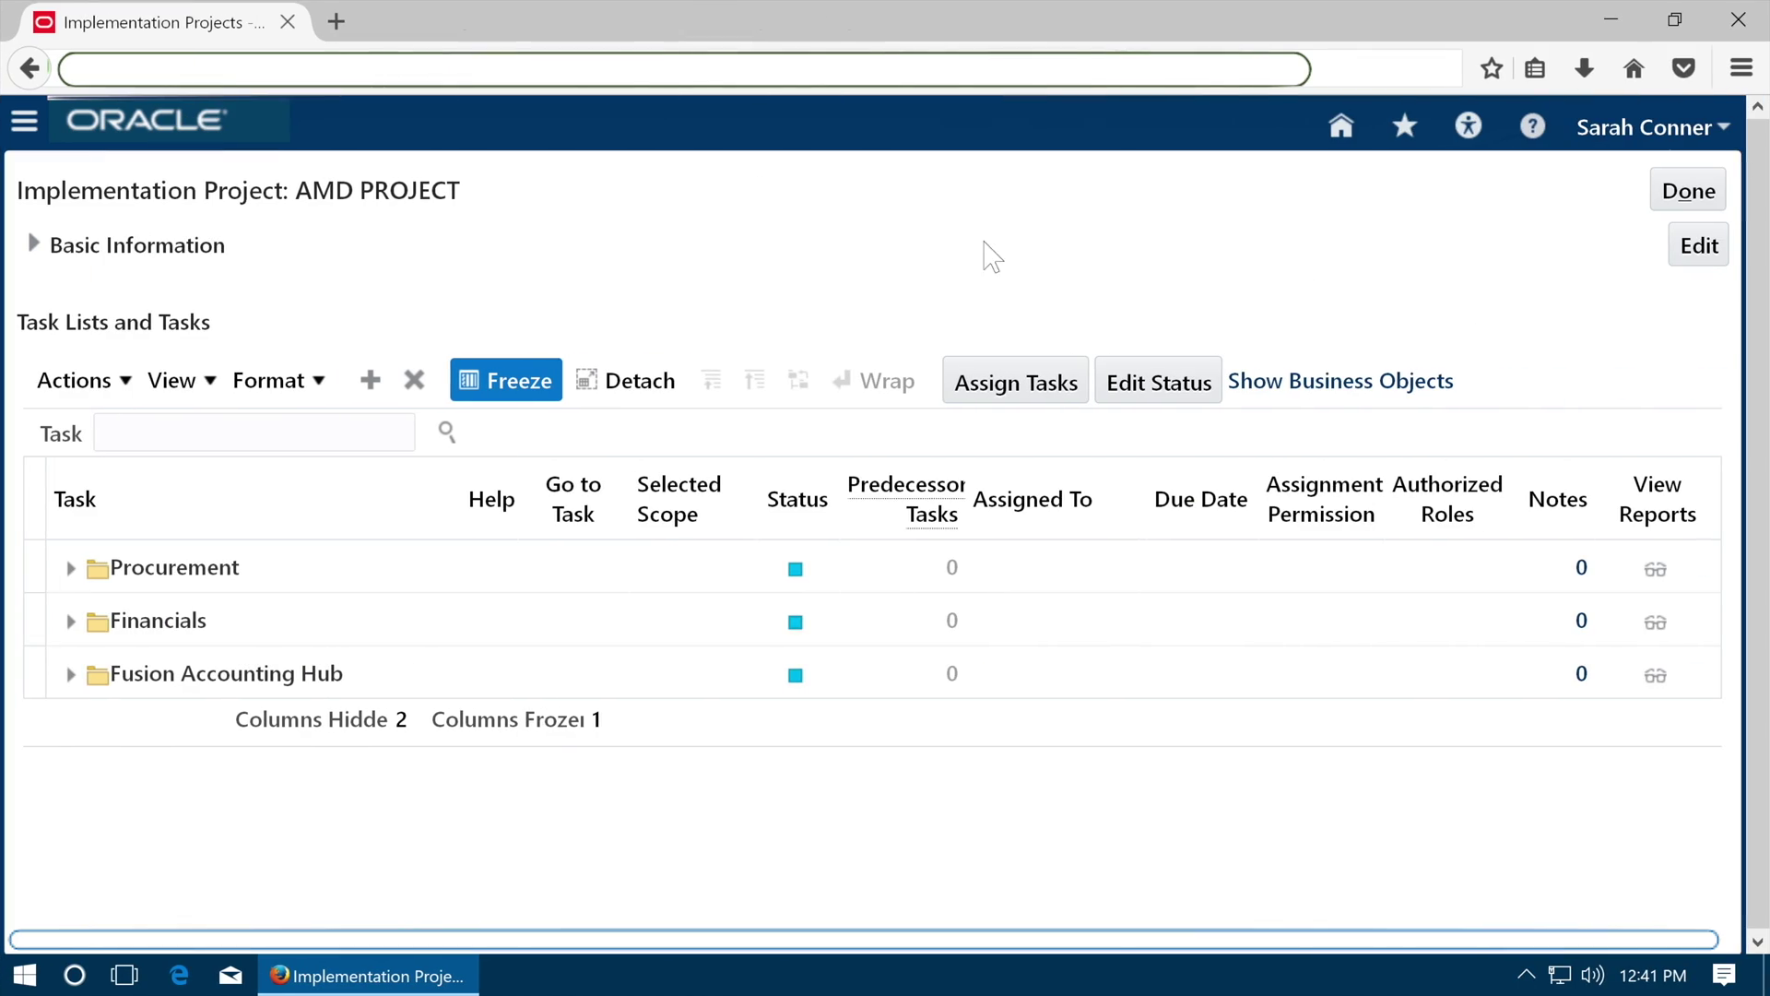
Filter project tasks by %Manag%Acc%Cal%, open the Financials Manage Accounting Calendar task, and begin a new calendar.
click(308, 424)
text(%Manag%Acc%Cal%)
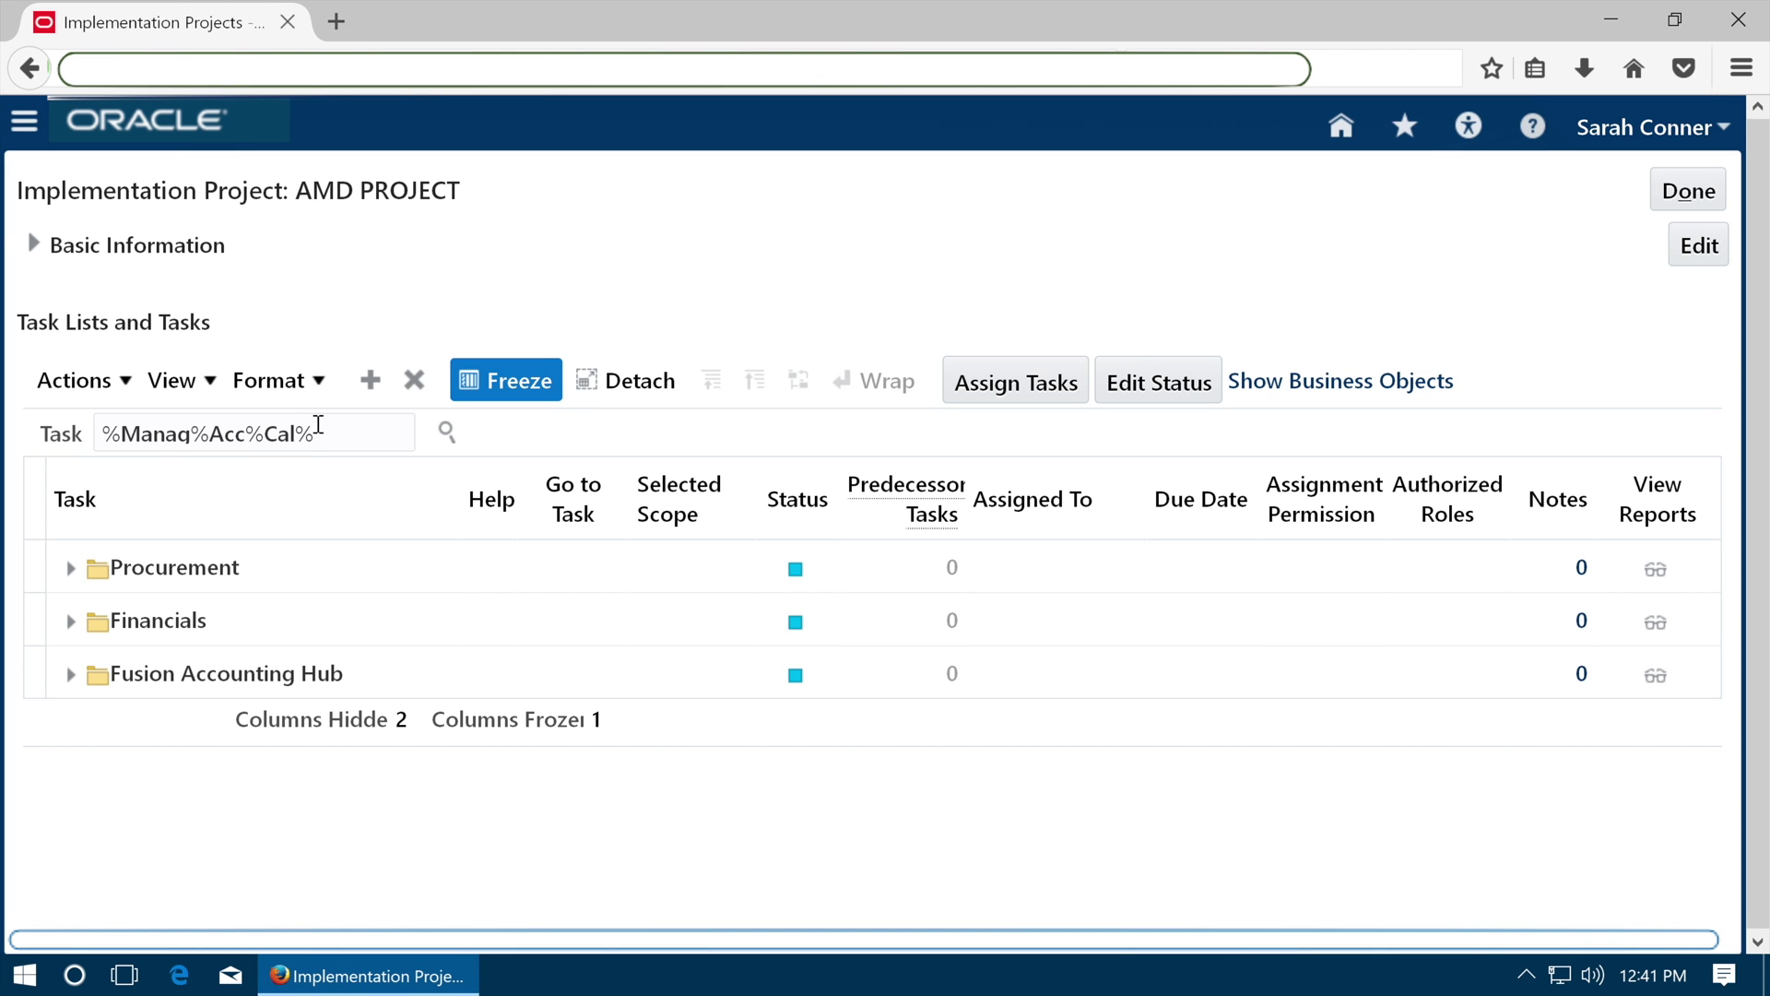
click(447, 433)
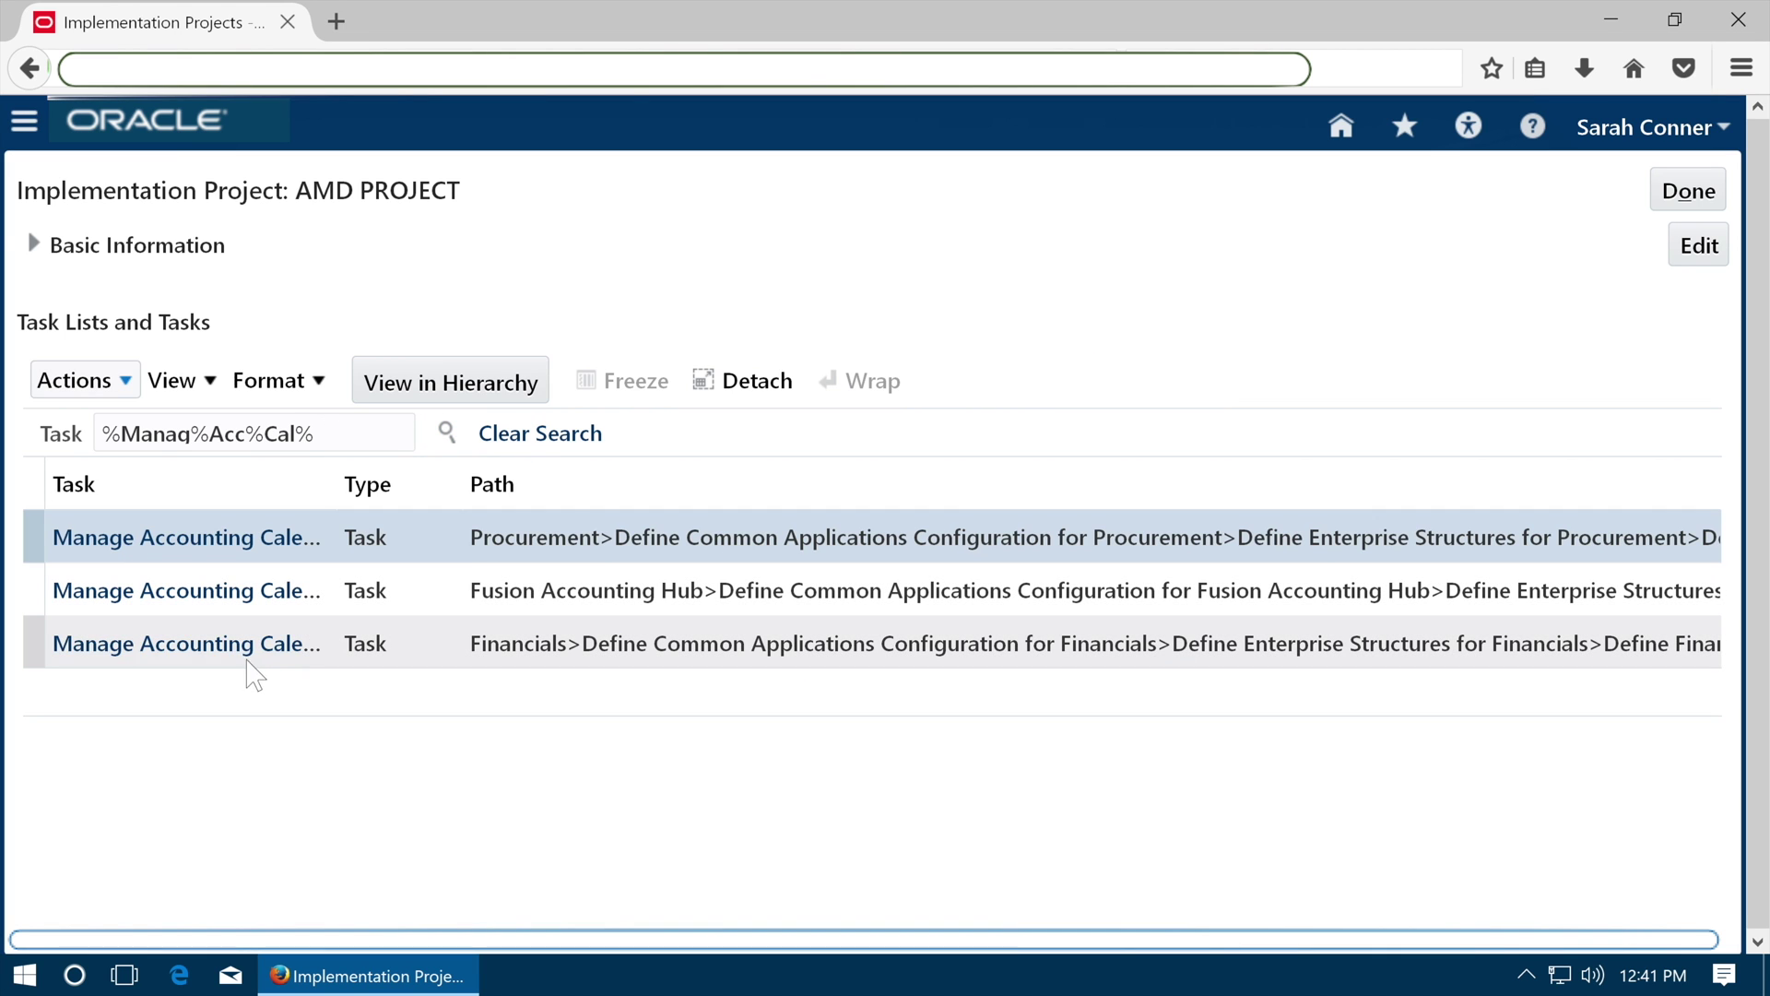
click(247, 656)
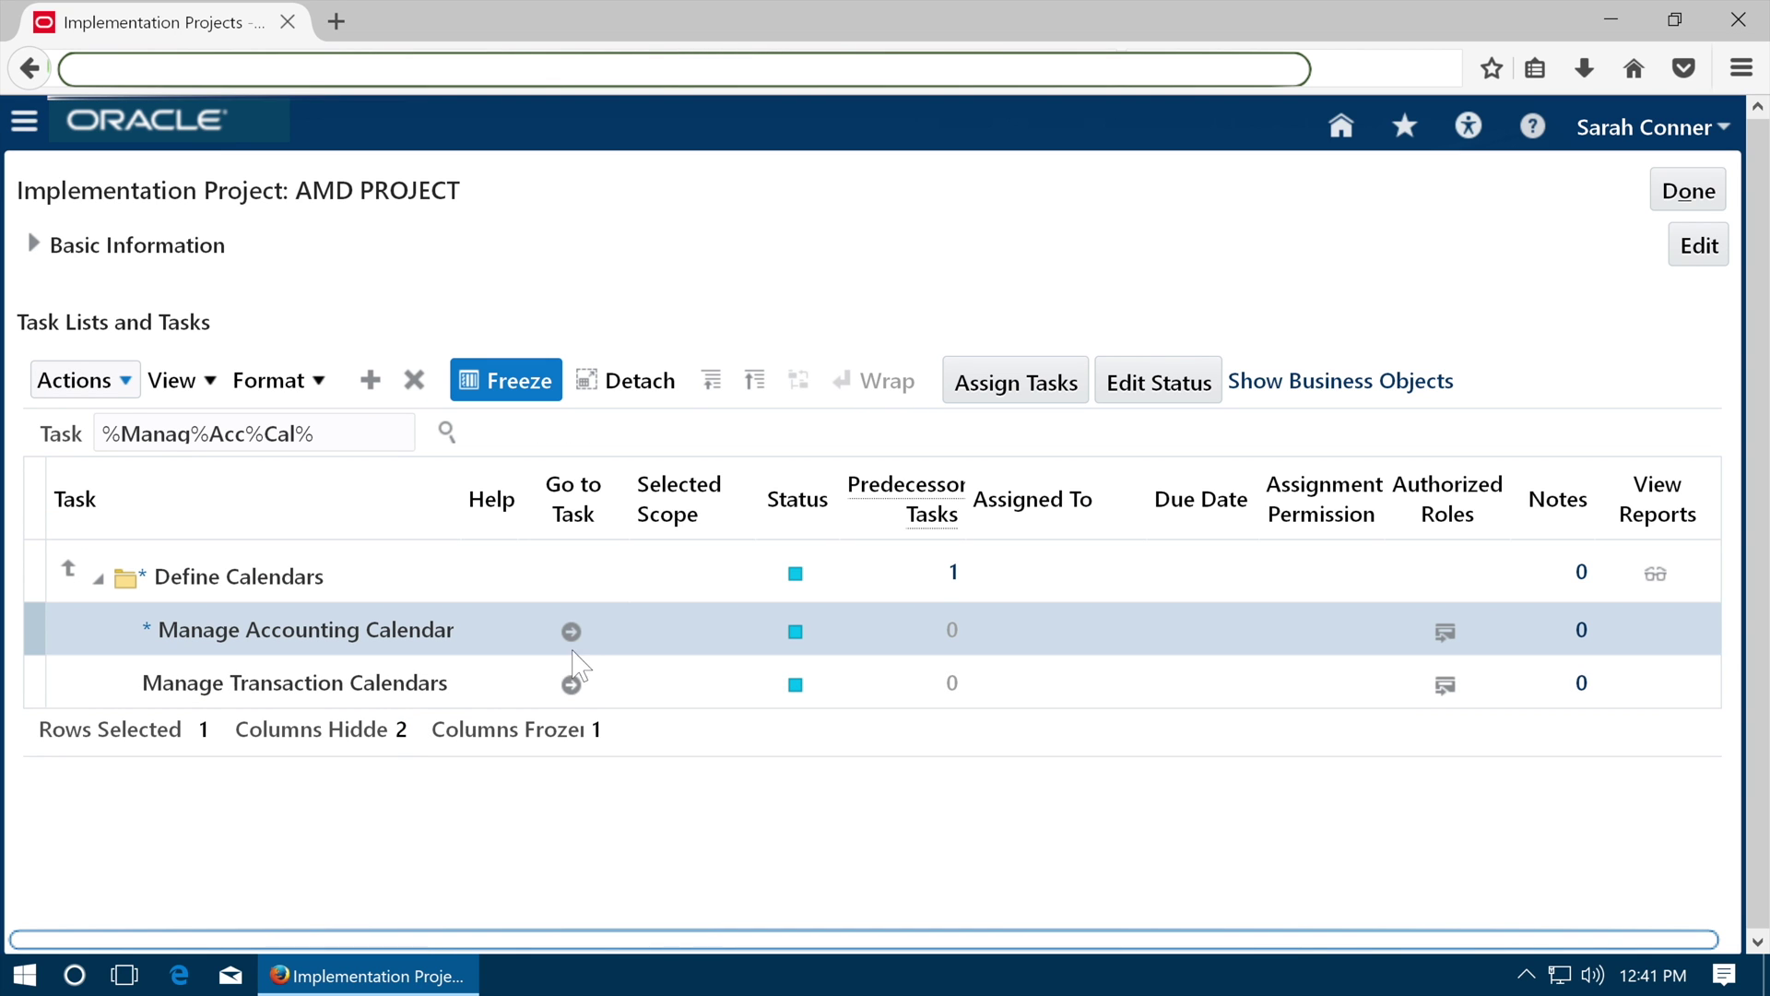
click(572, 636)
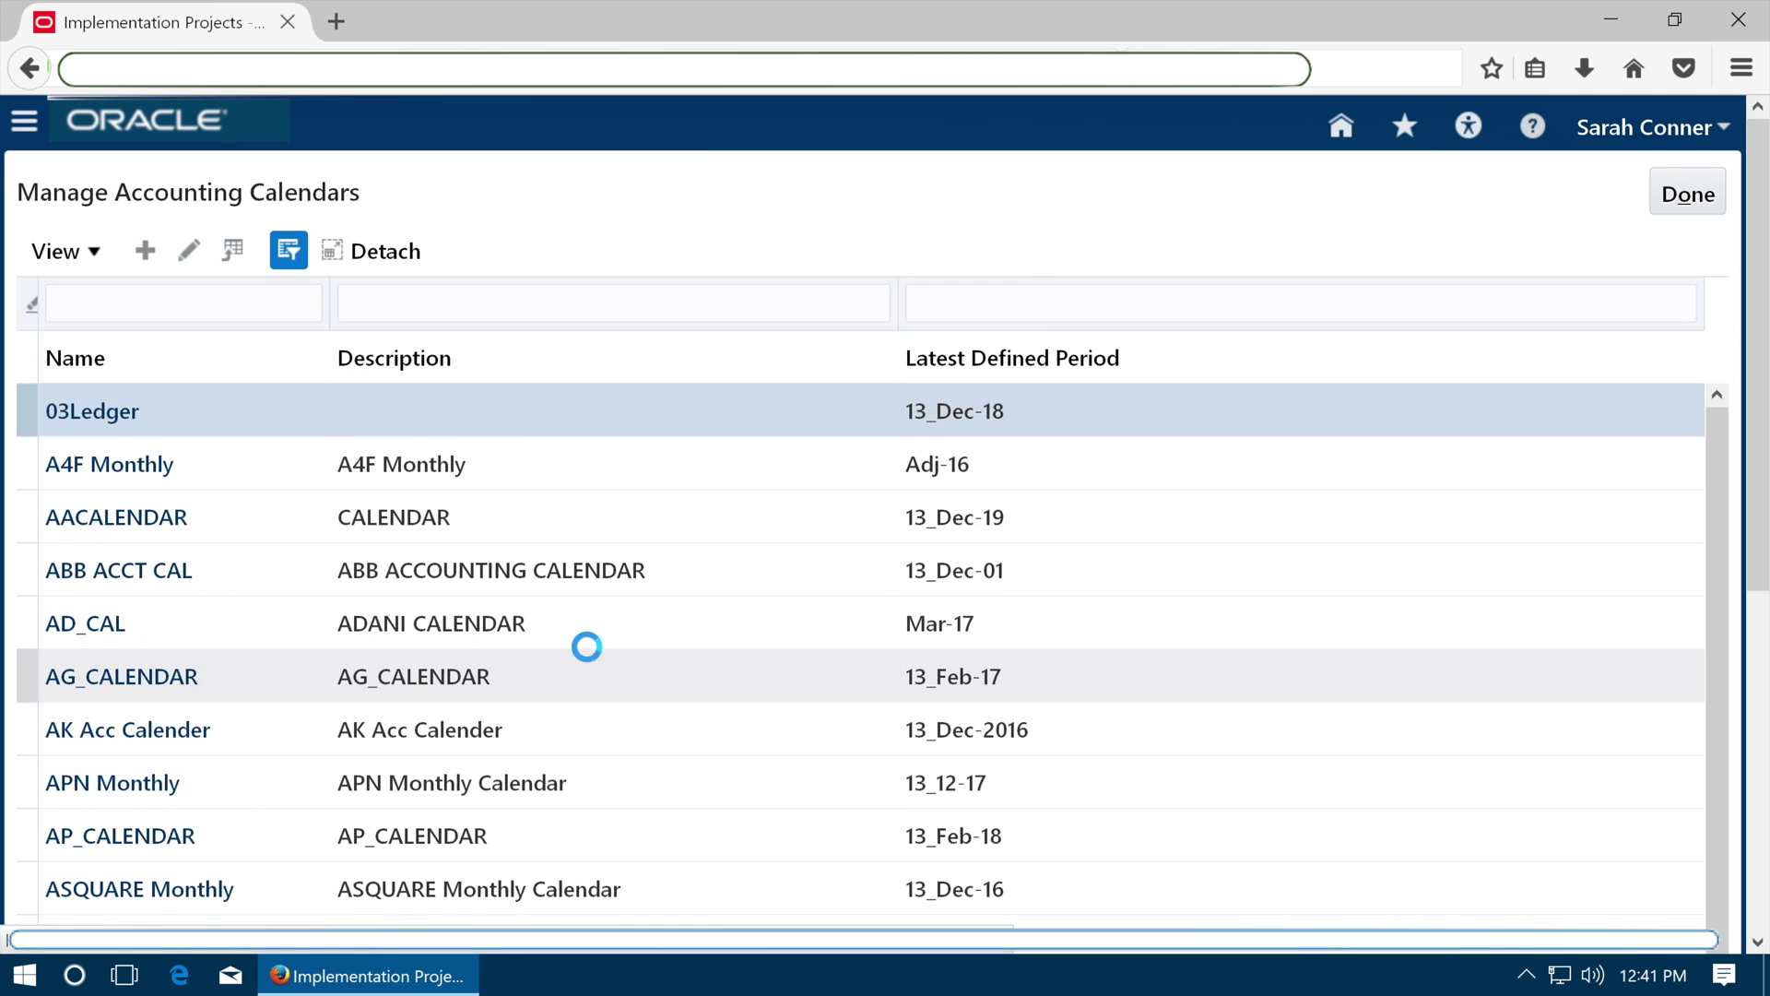
click(158, 256)
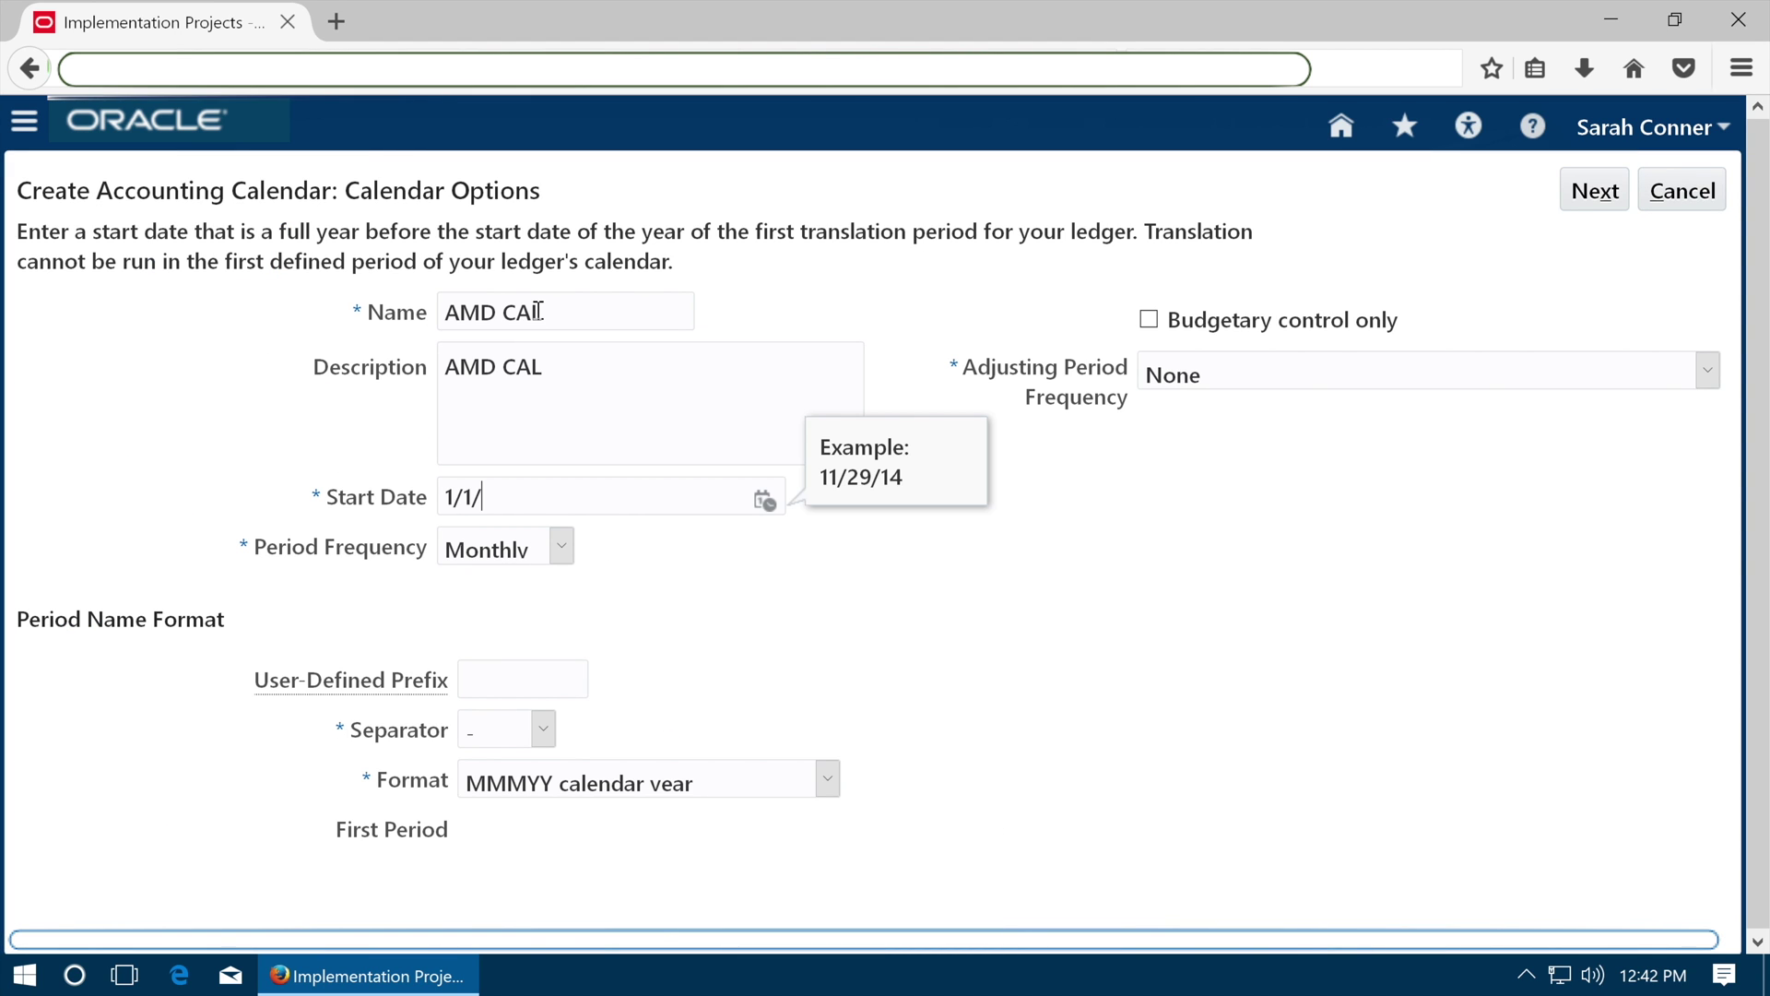
Define AMD CAL starting 1/1/15, monthly, with adjusting period 'Once at year end', then continue.
text(015)
key(Tab)
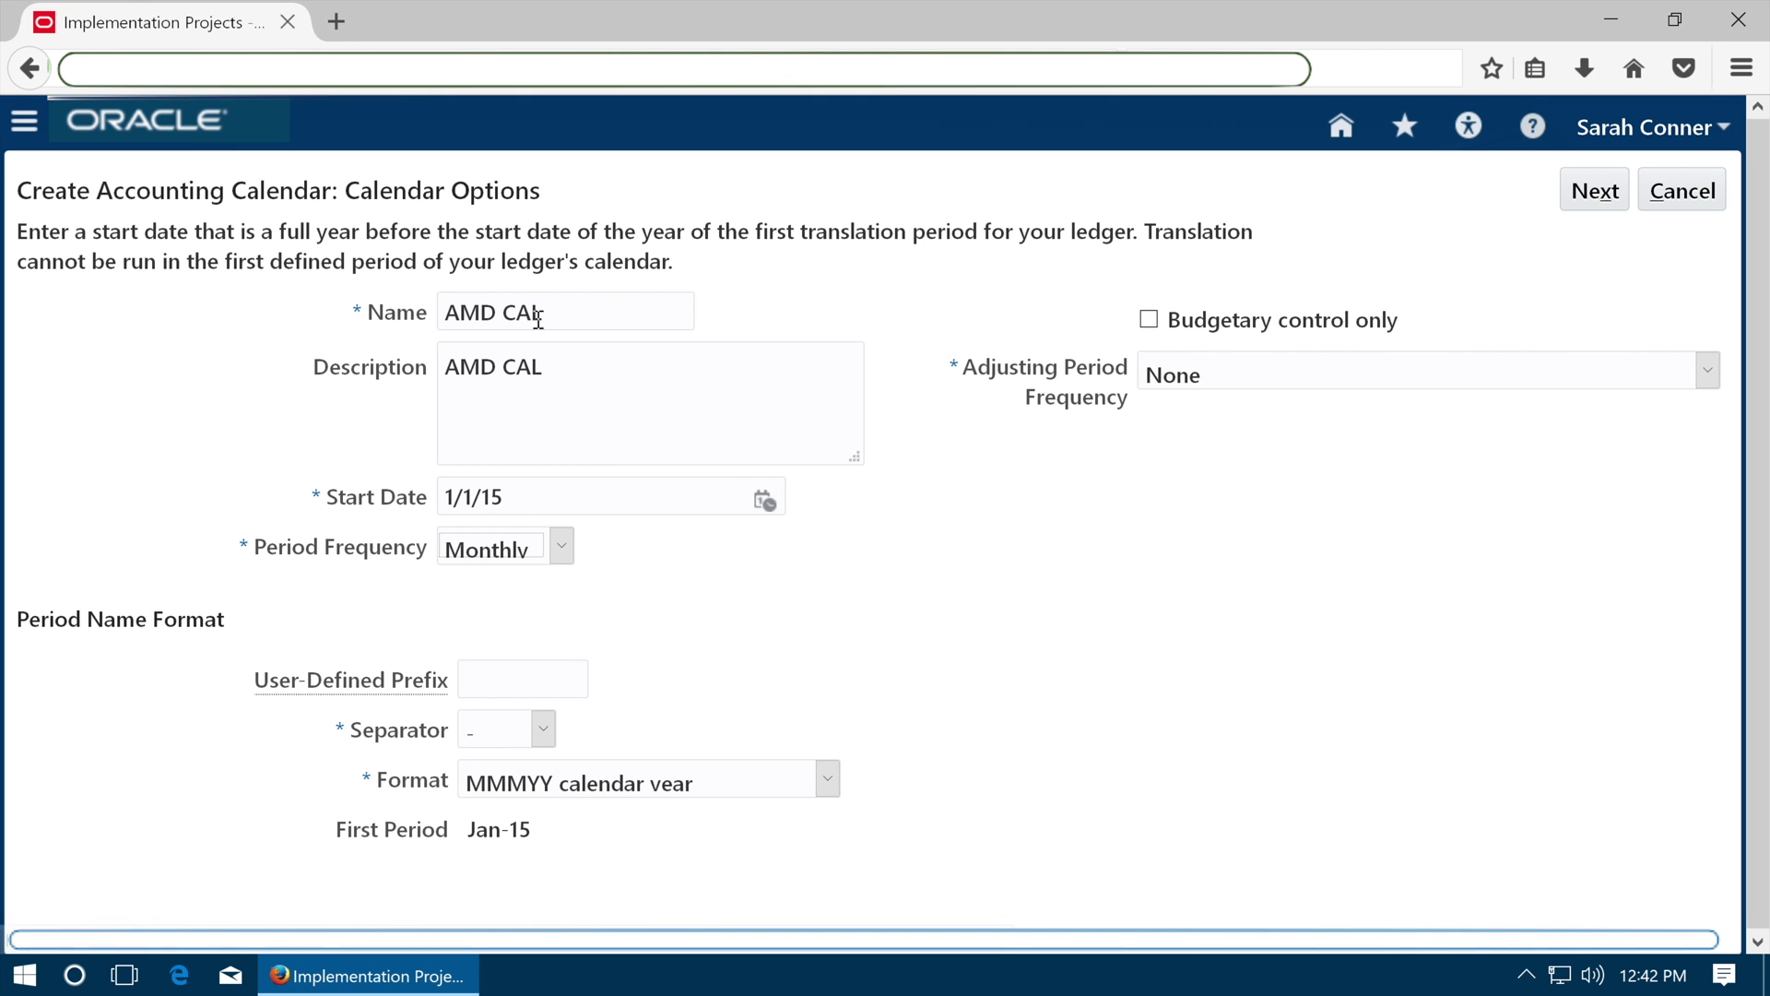
key(Tab)
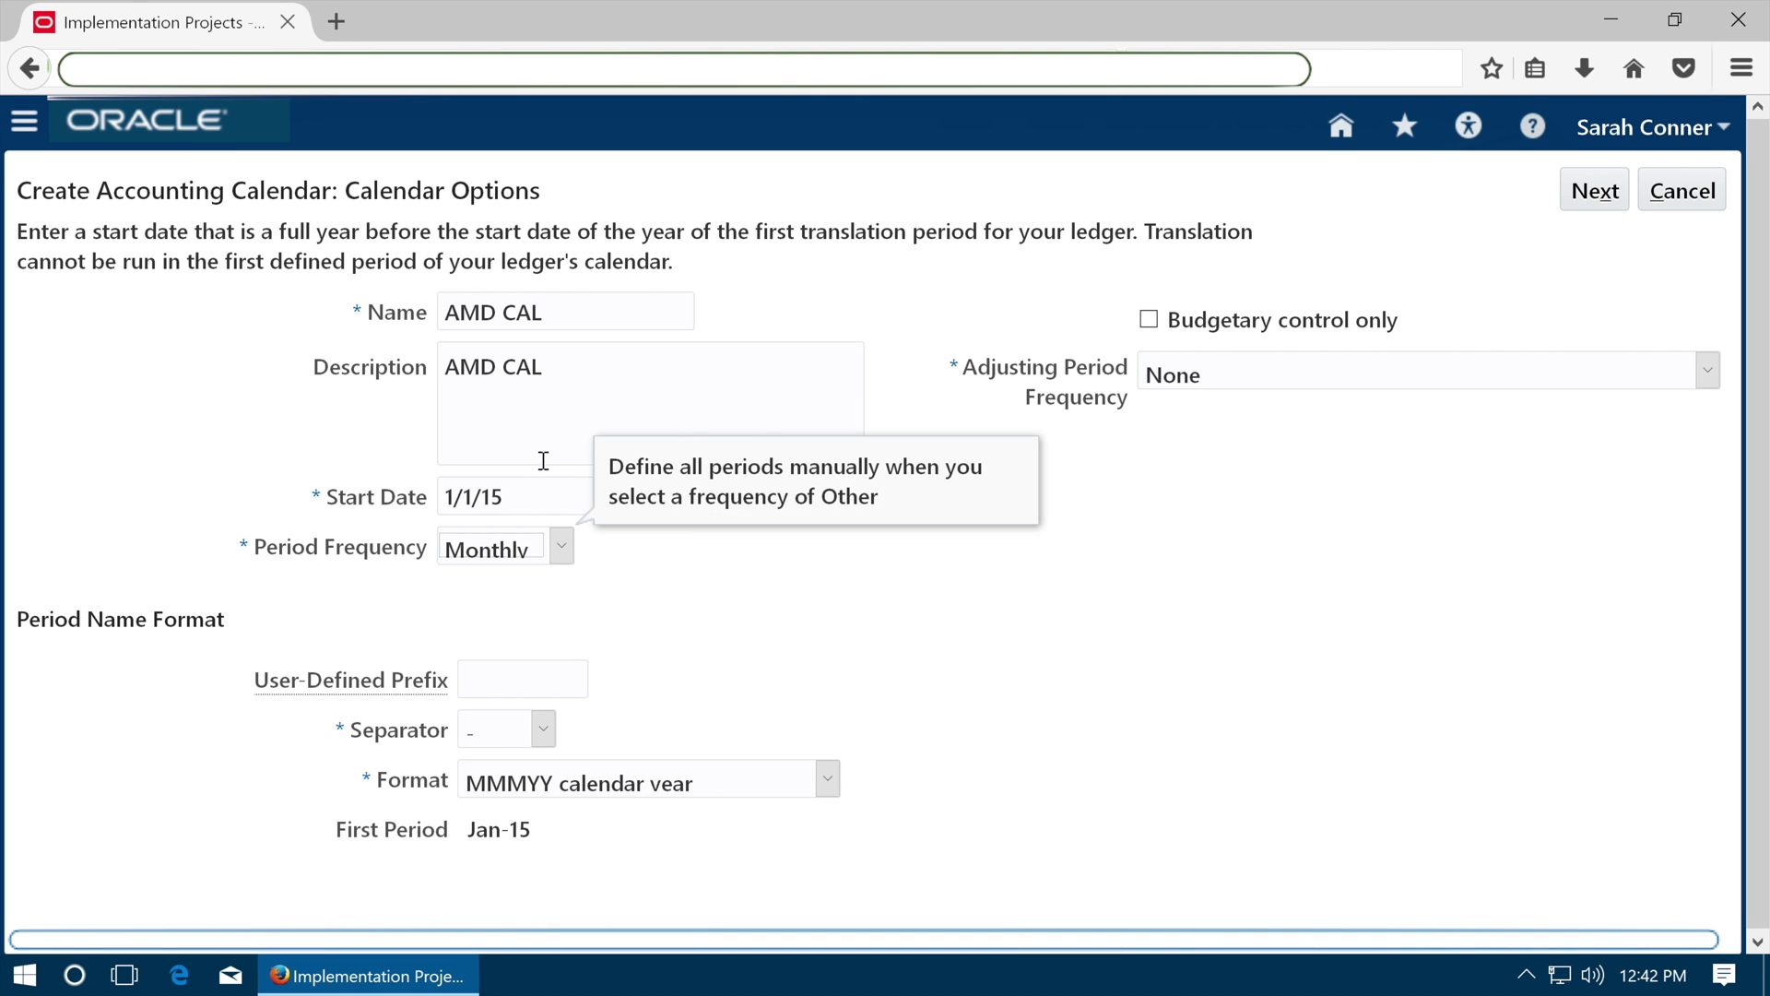
click(1272, 382)
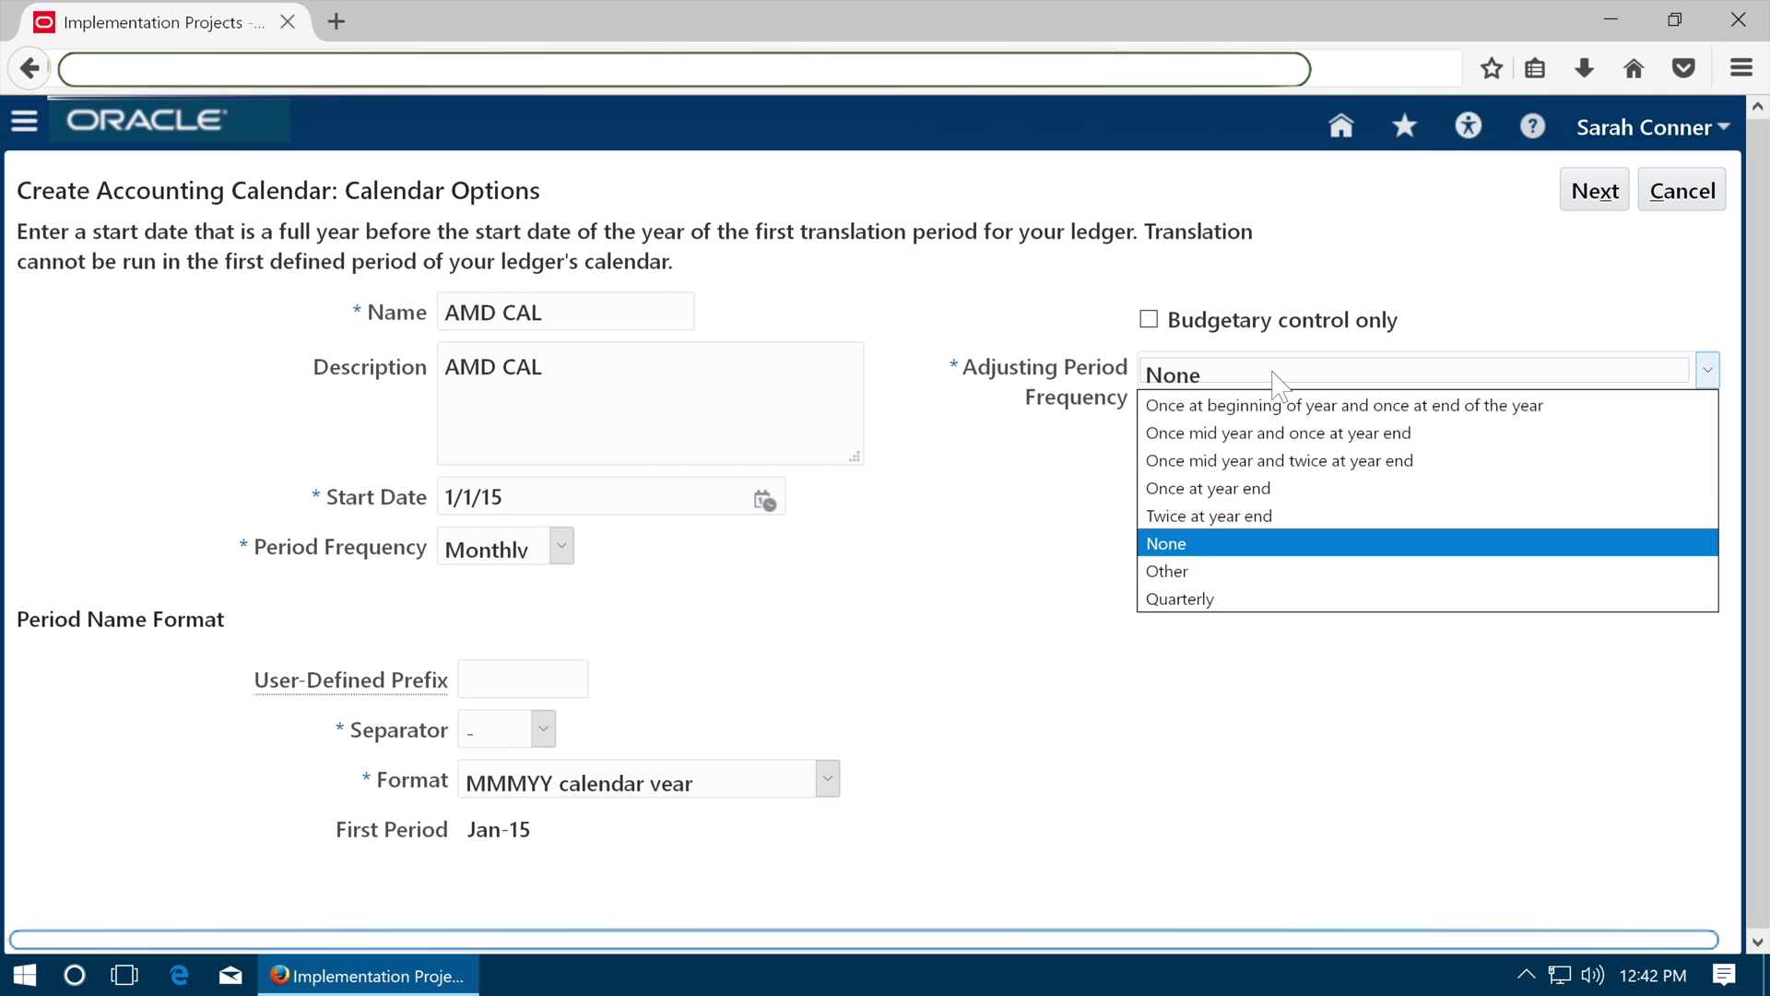
click(1270, 489)
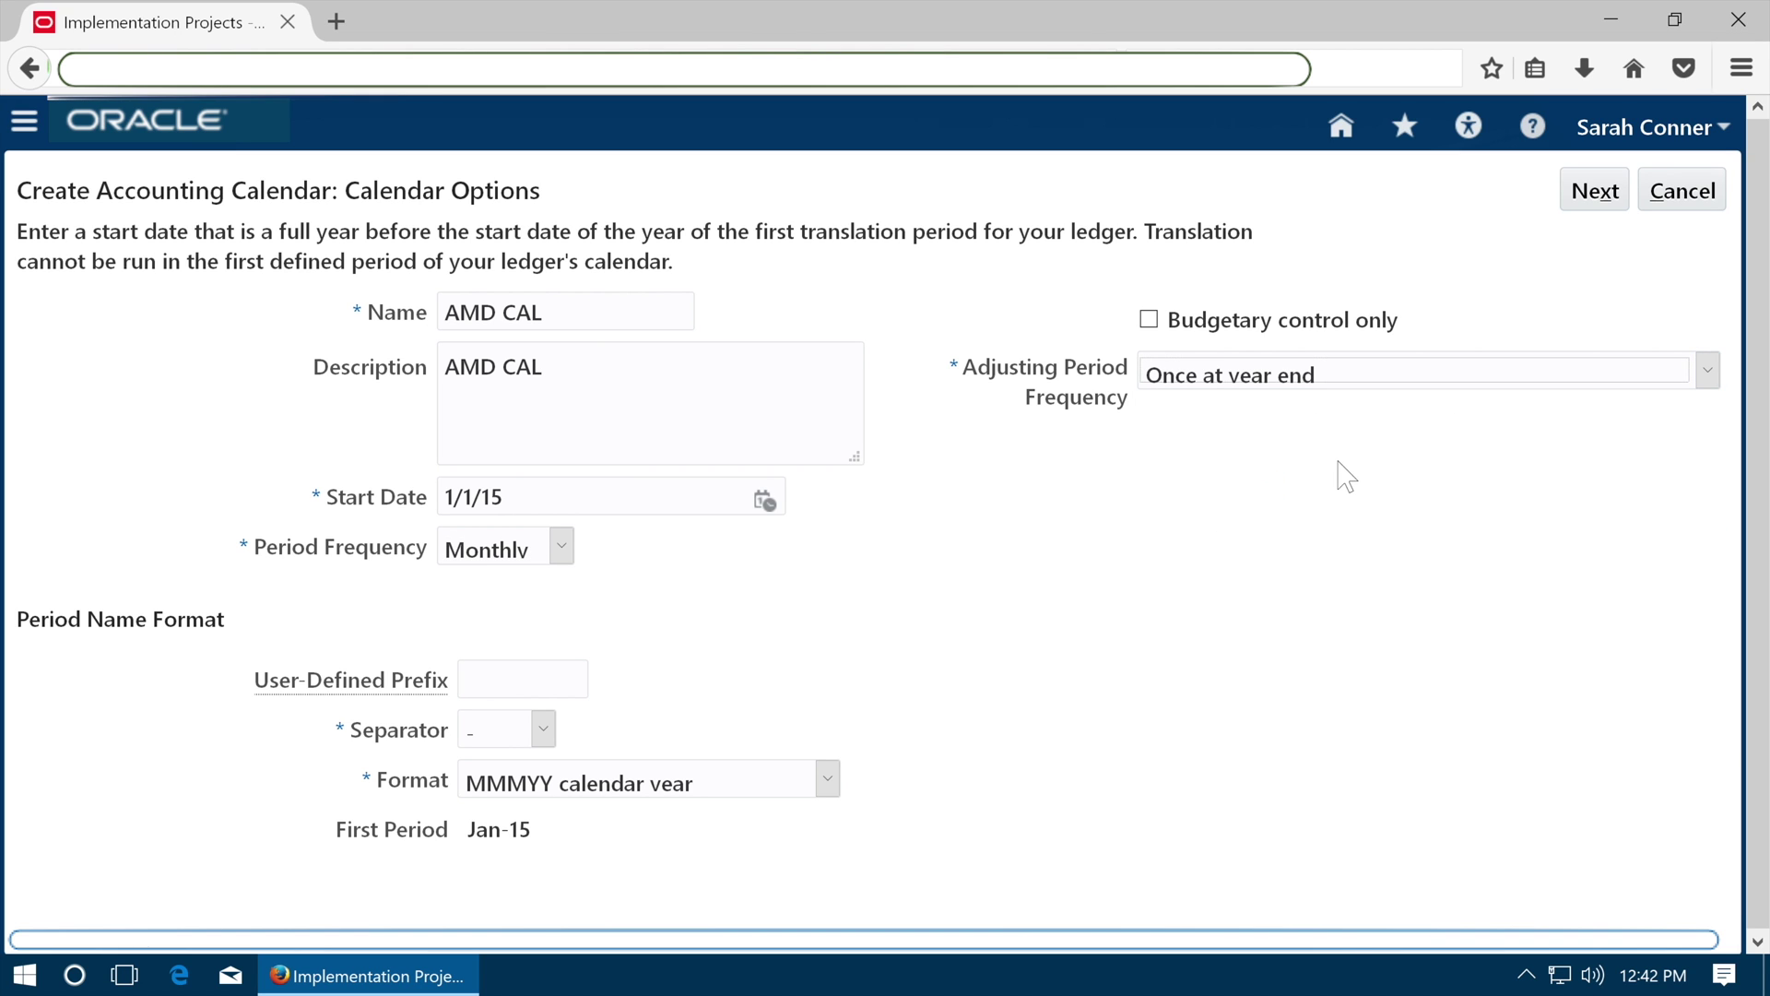
click(1592, 201)
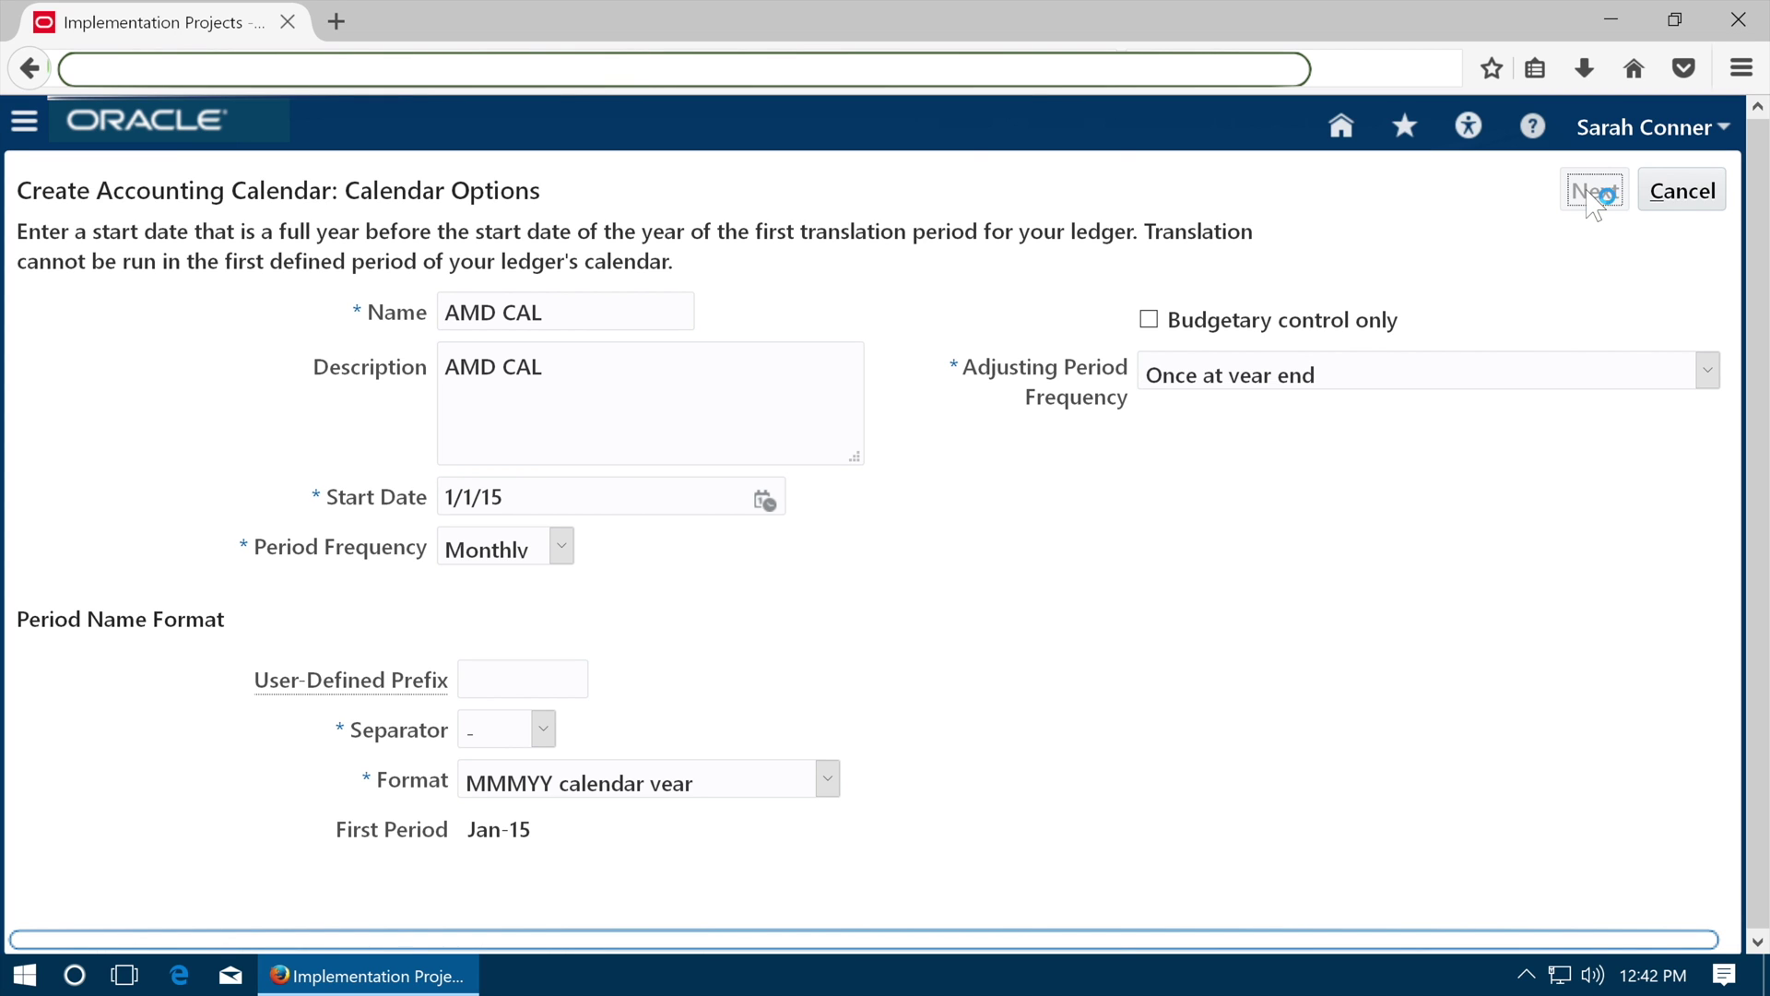
Save AMD CAL, add another year of periods through 13_Dec-18, and save and close.
click(1403, 195)
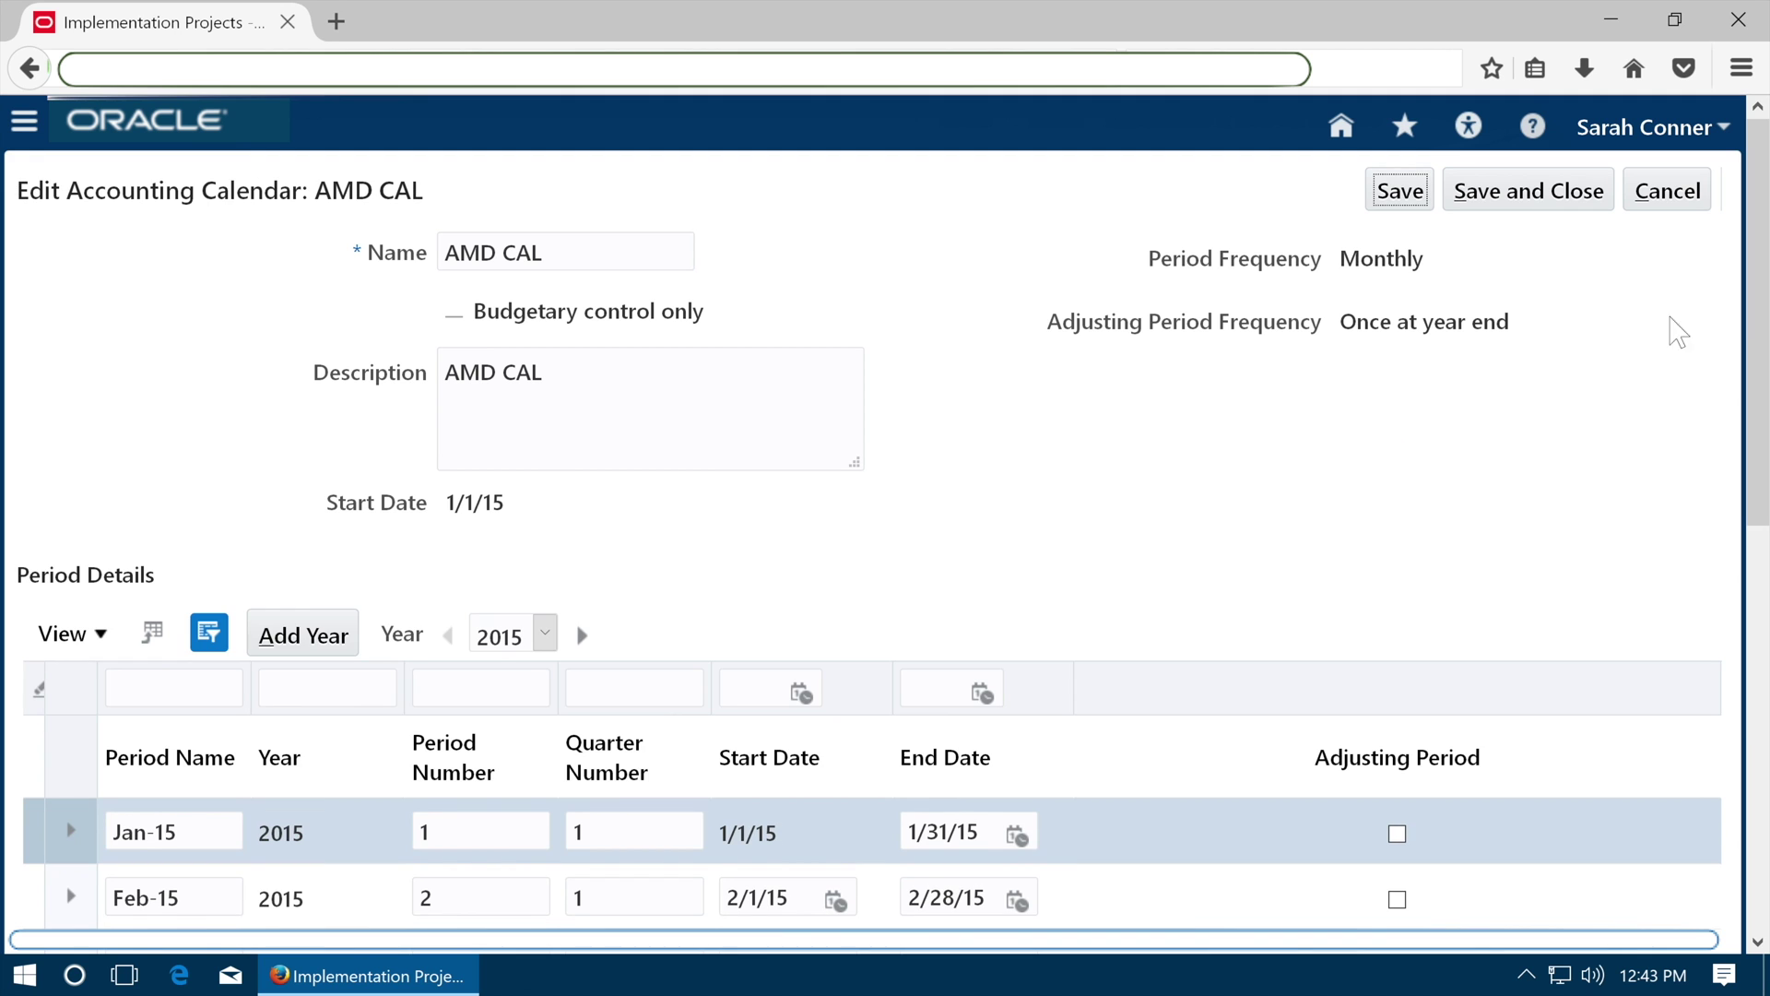
drag(1757, 325, 1766, 770)
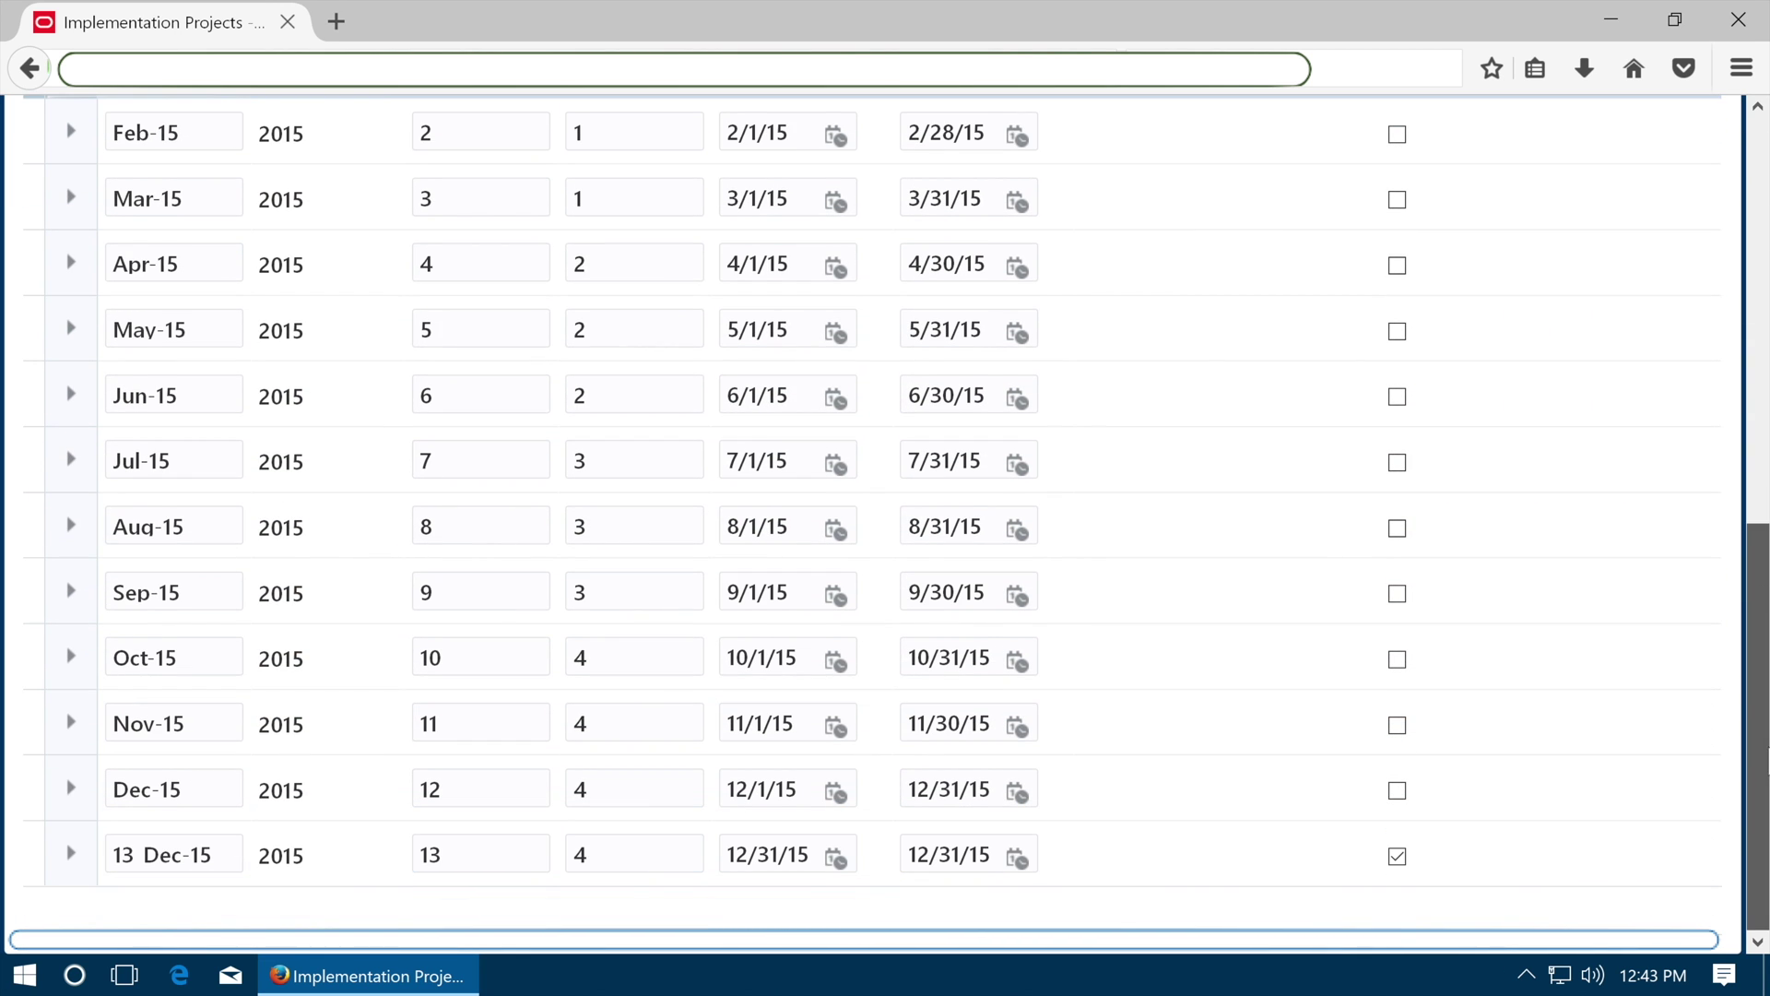
scroll(1263, 422, up, 8)
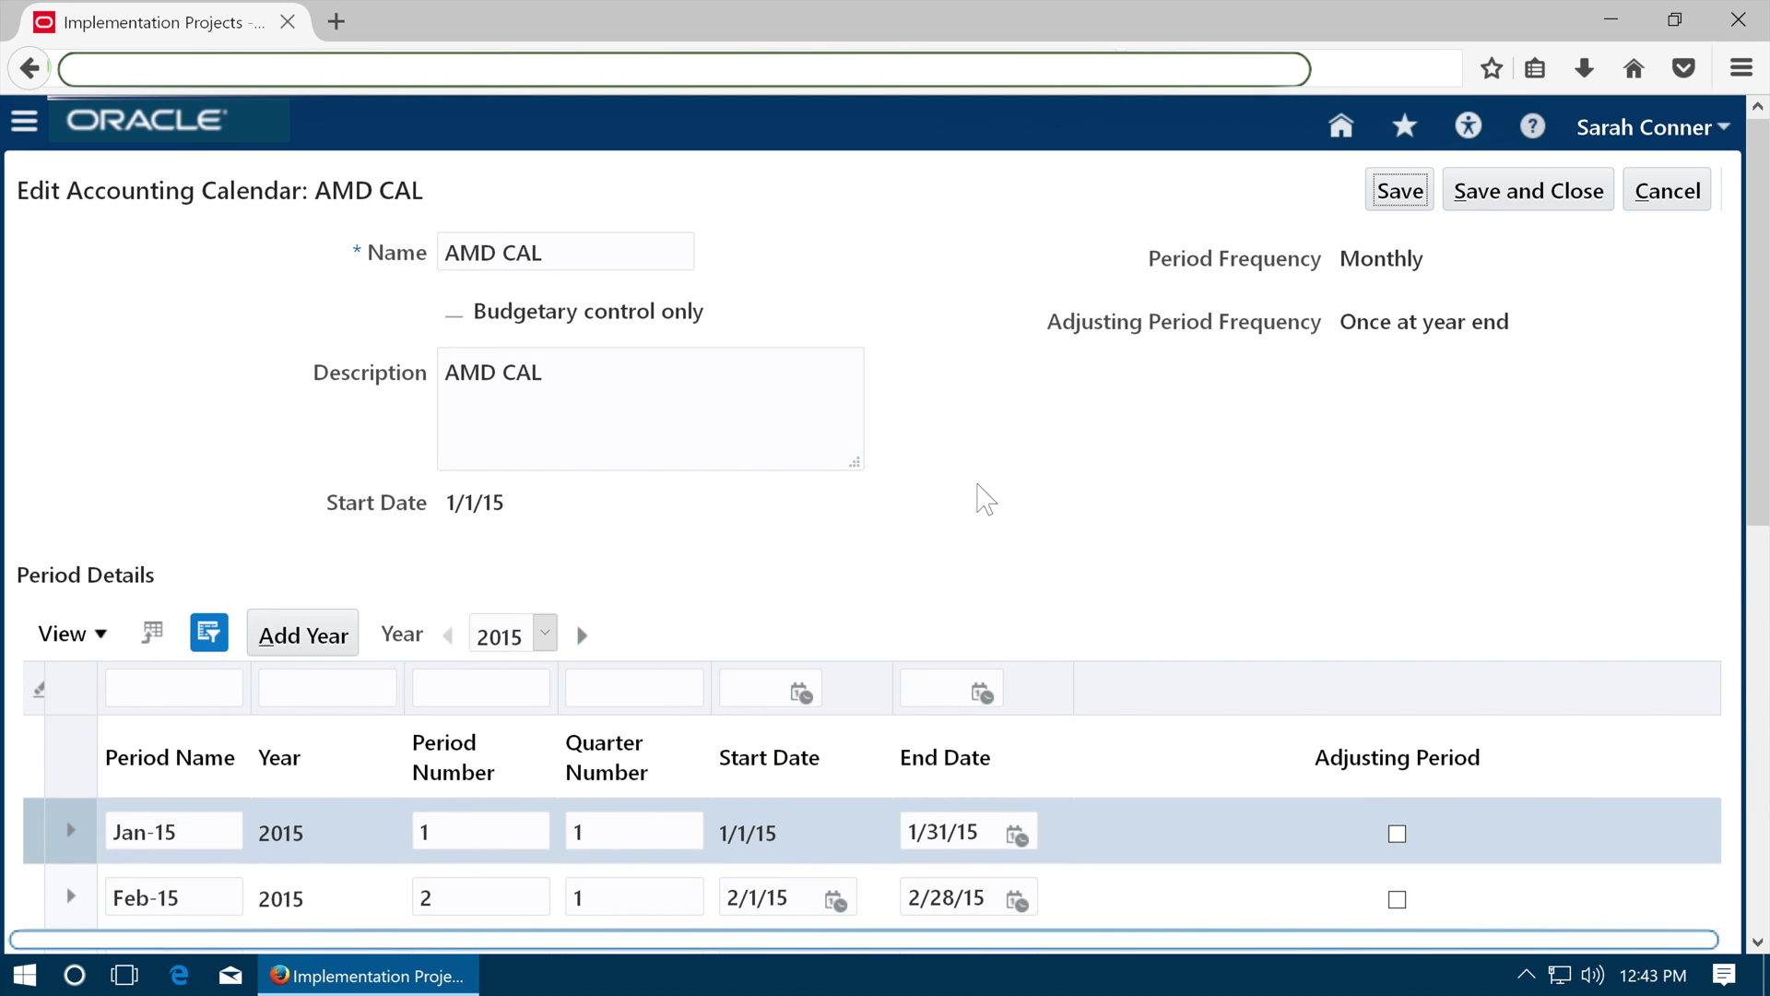
click(304, 636)
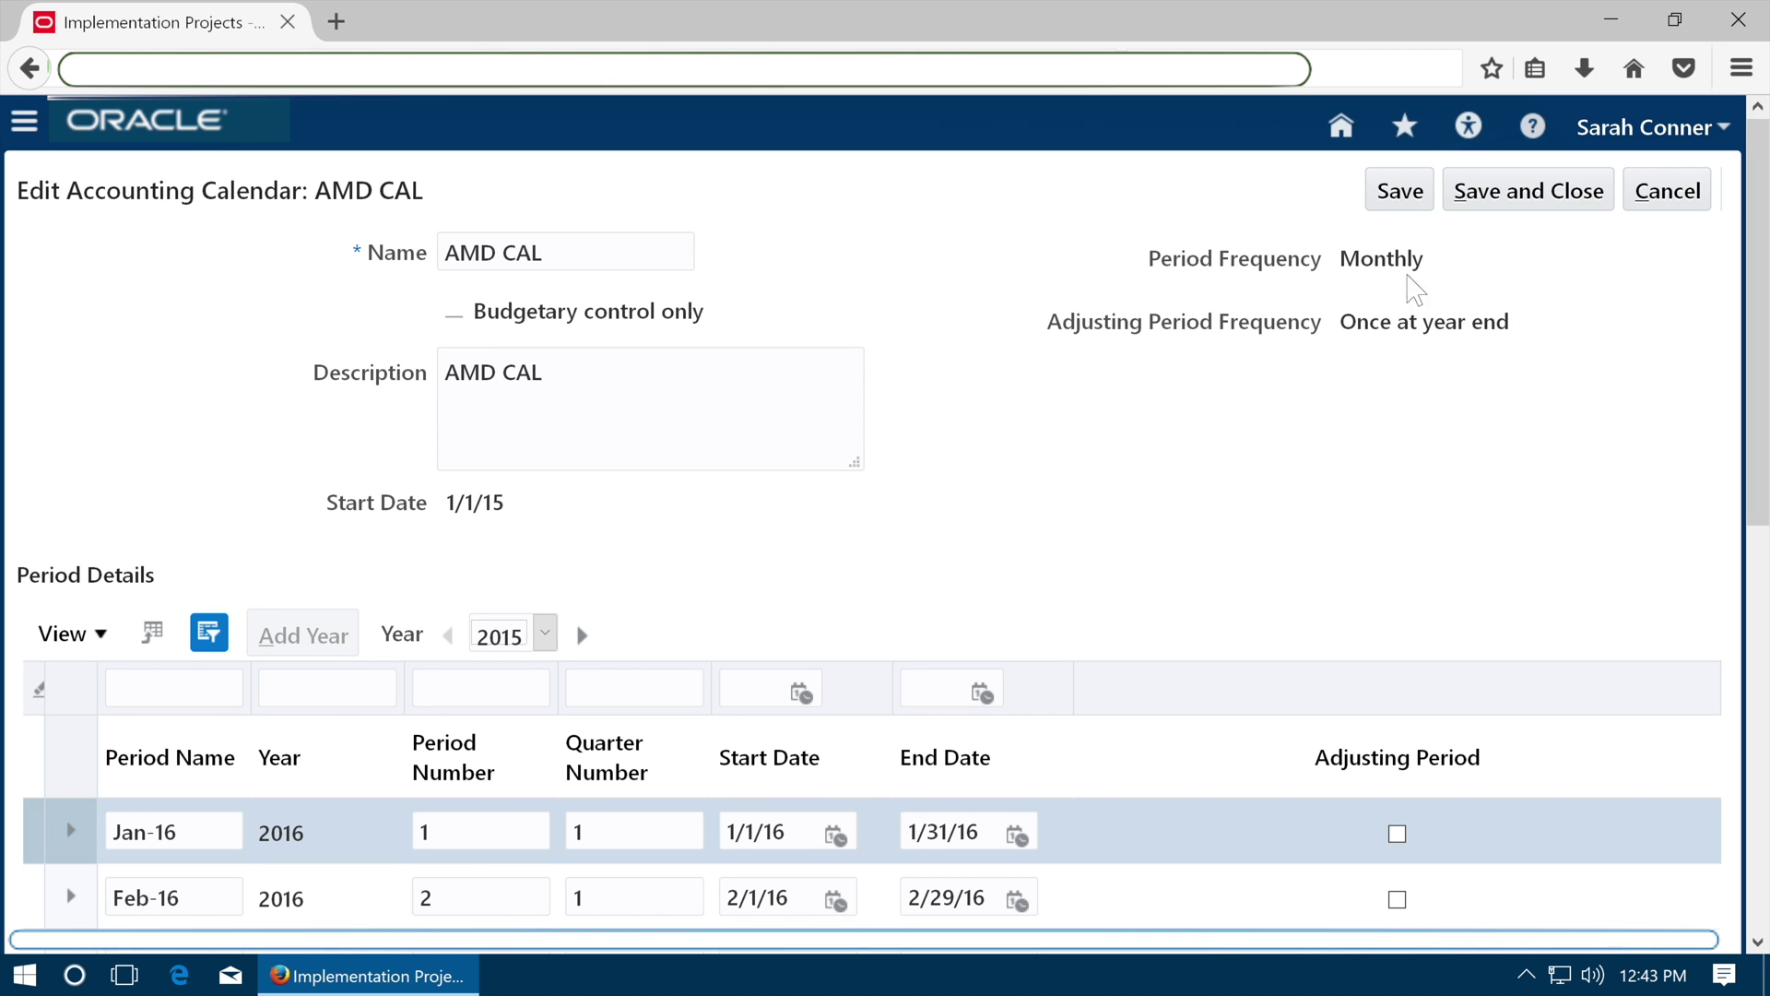
click(1399, 190)
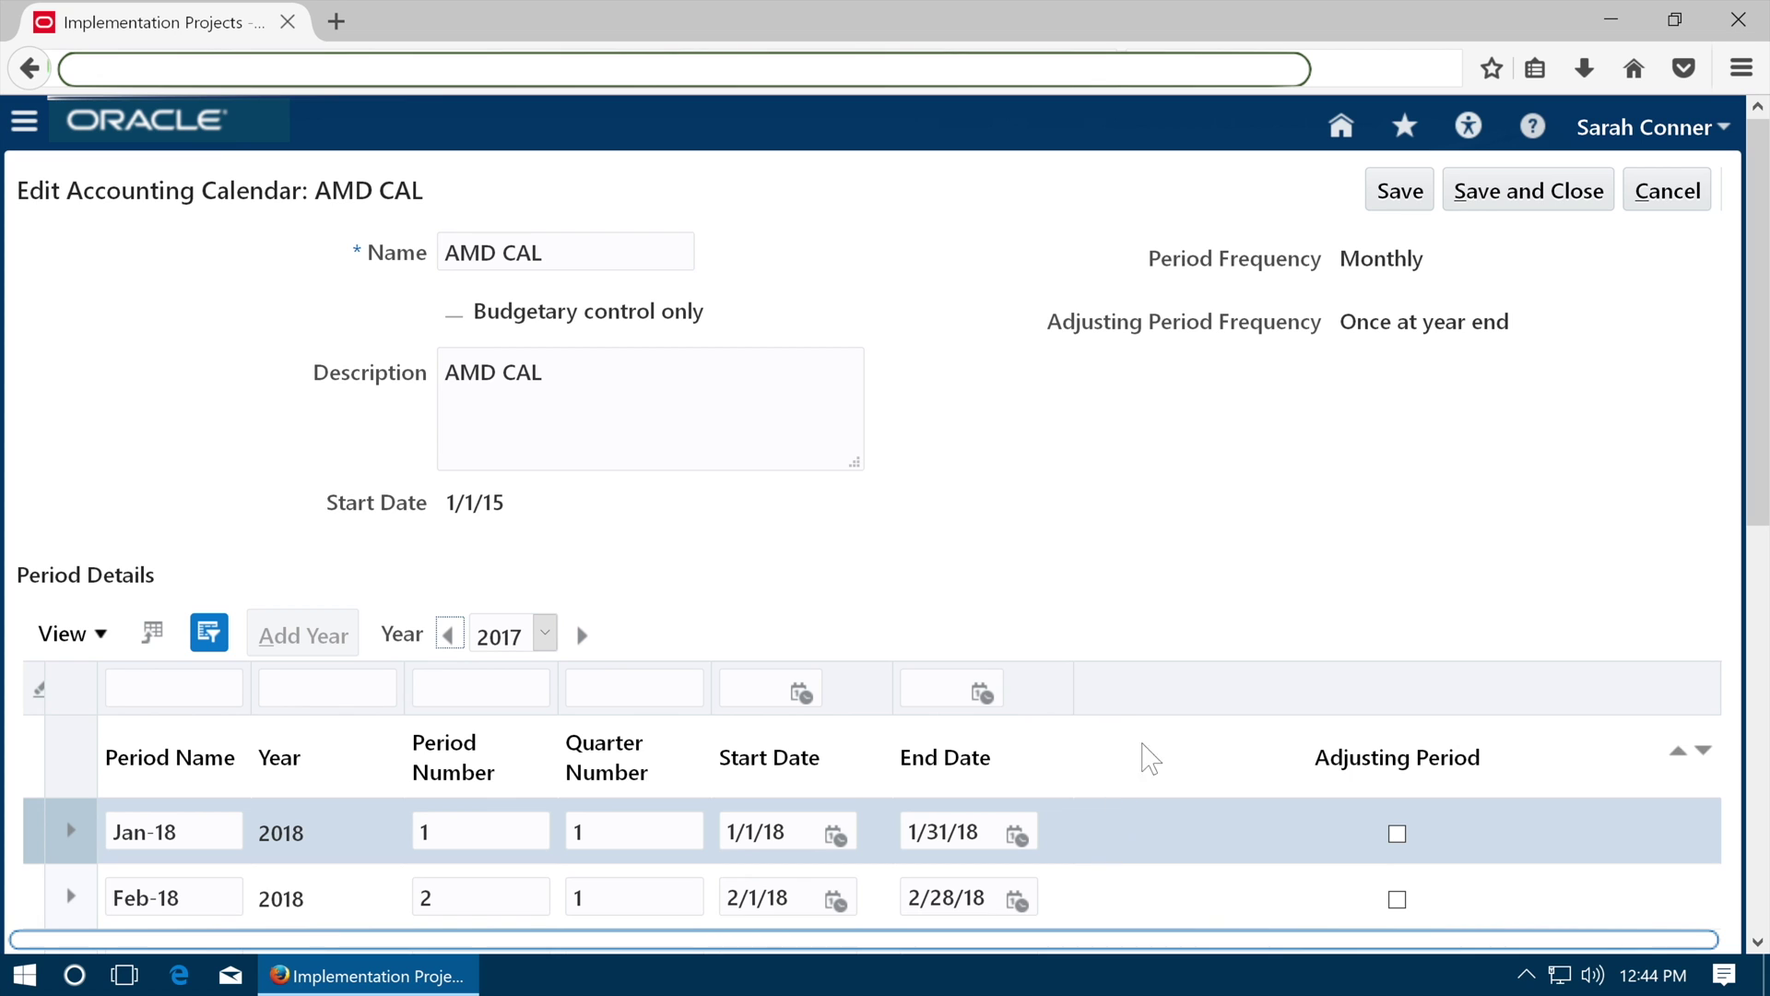
click(1530, 195)
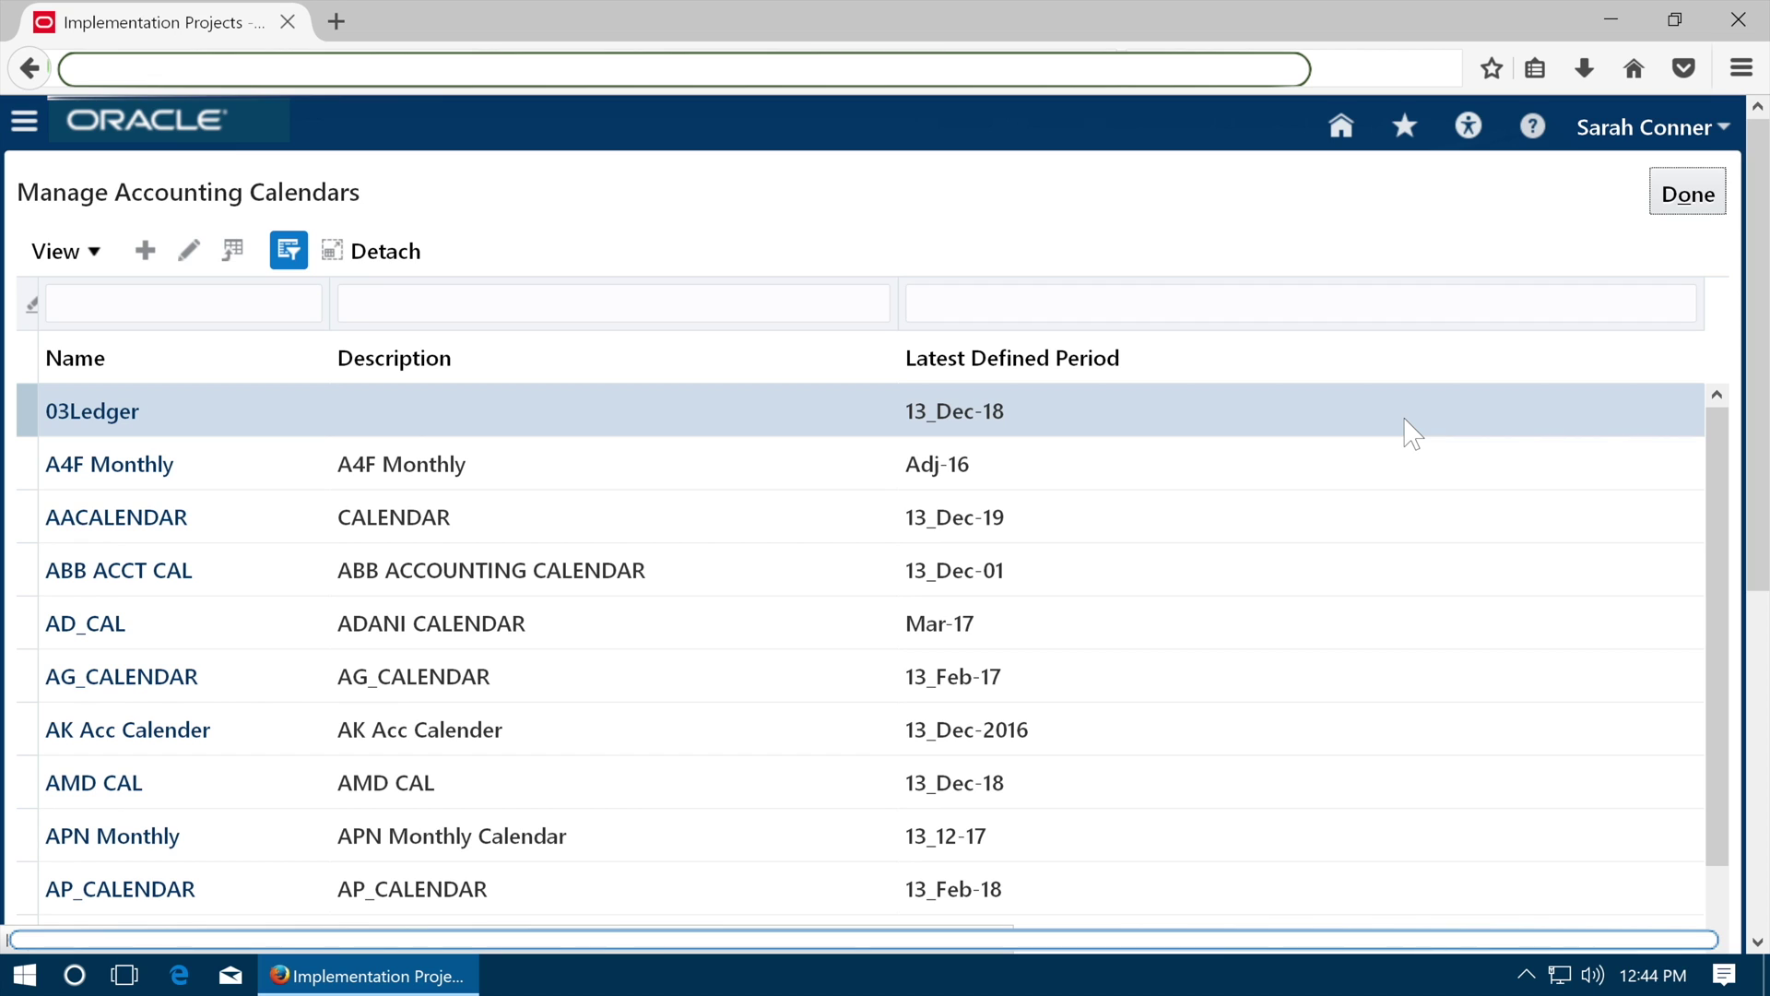
Back in AMD PROJECT, search %Manag%Currenc% and open the Financials Manage Currencies task.
click(1676, 216)
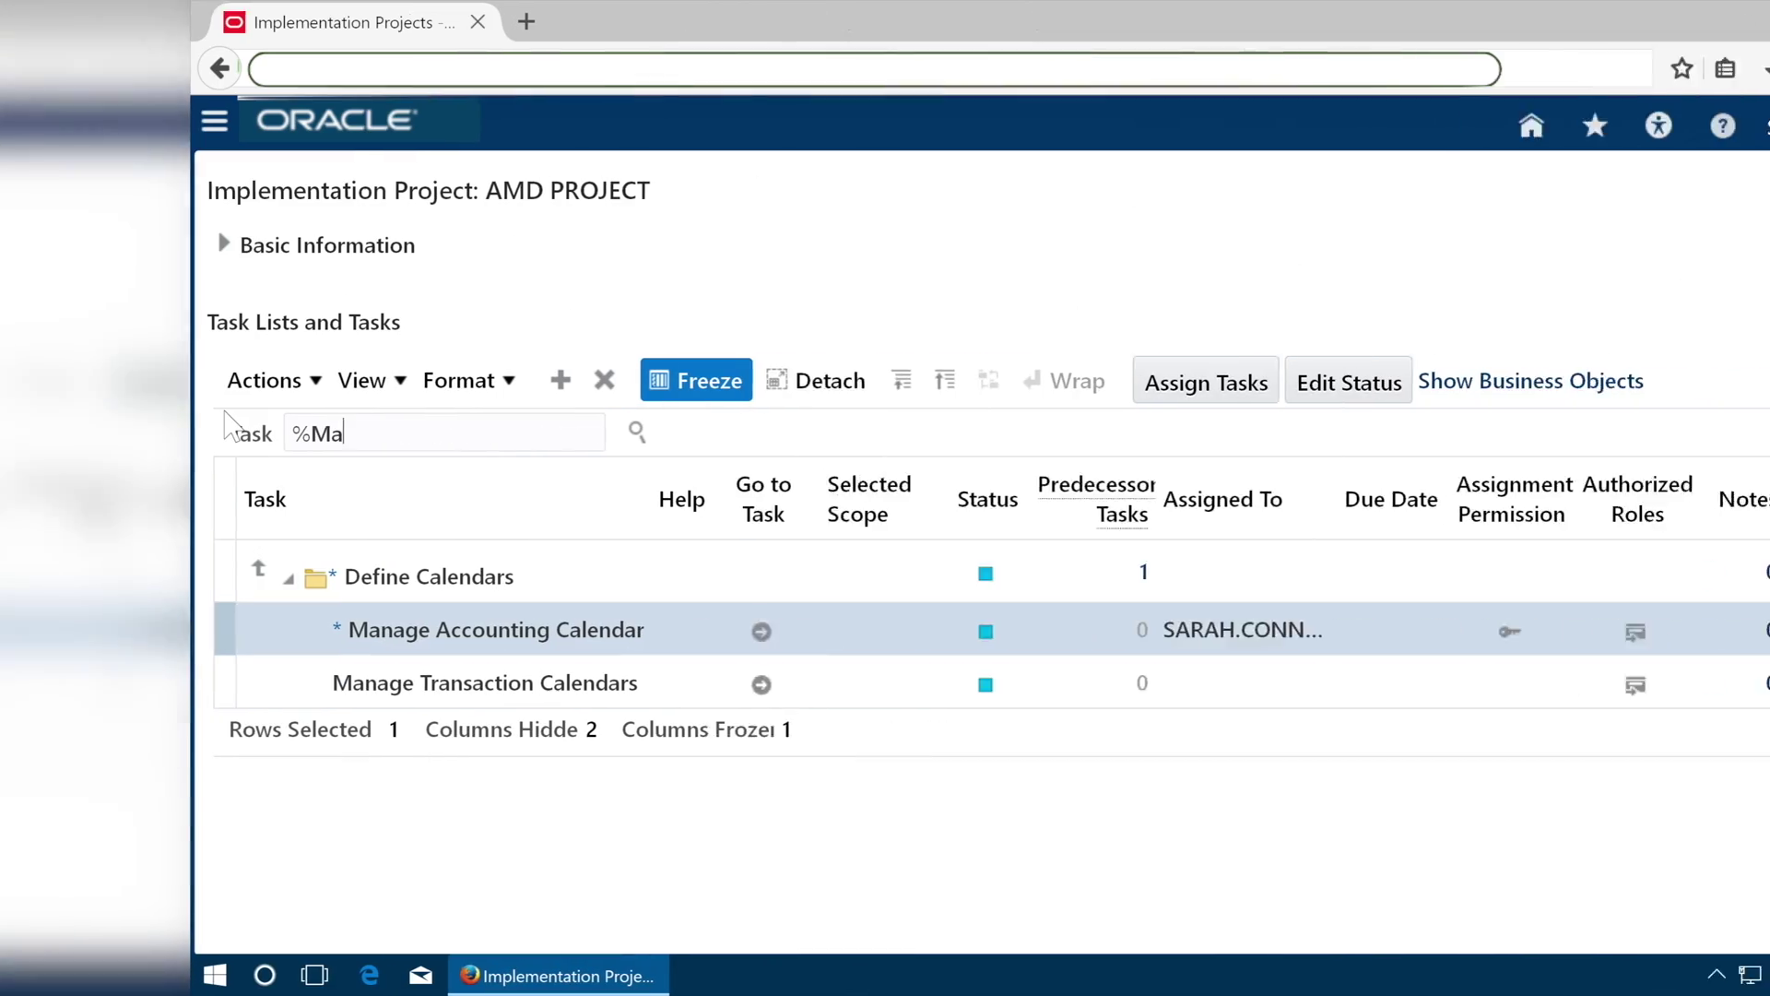
text(nag%Curre)
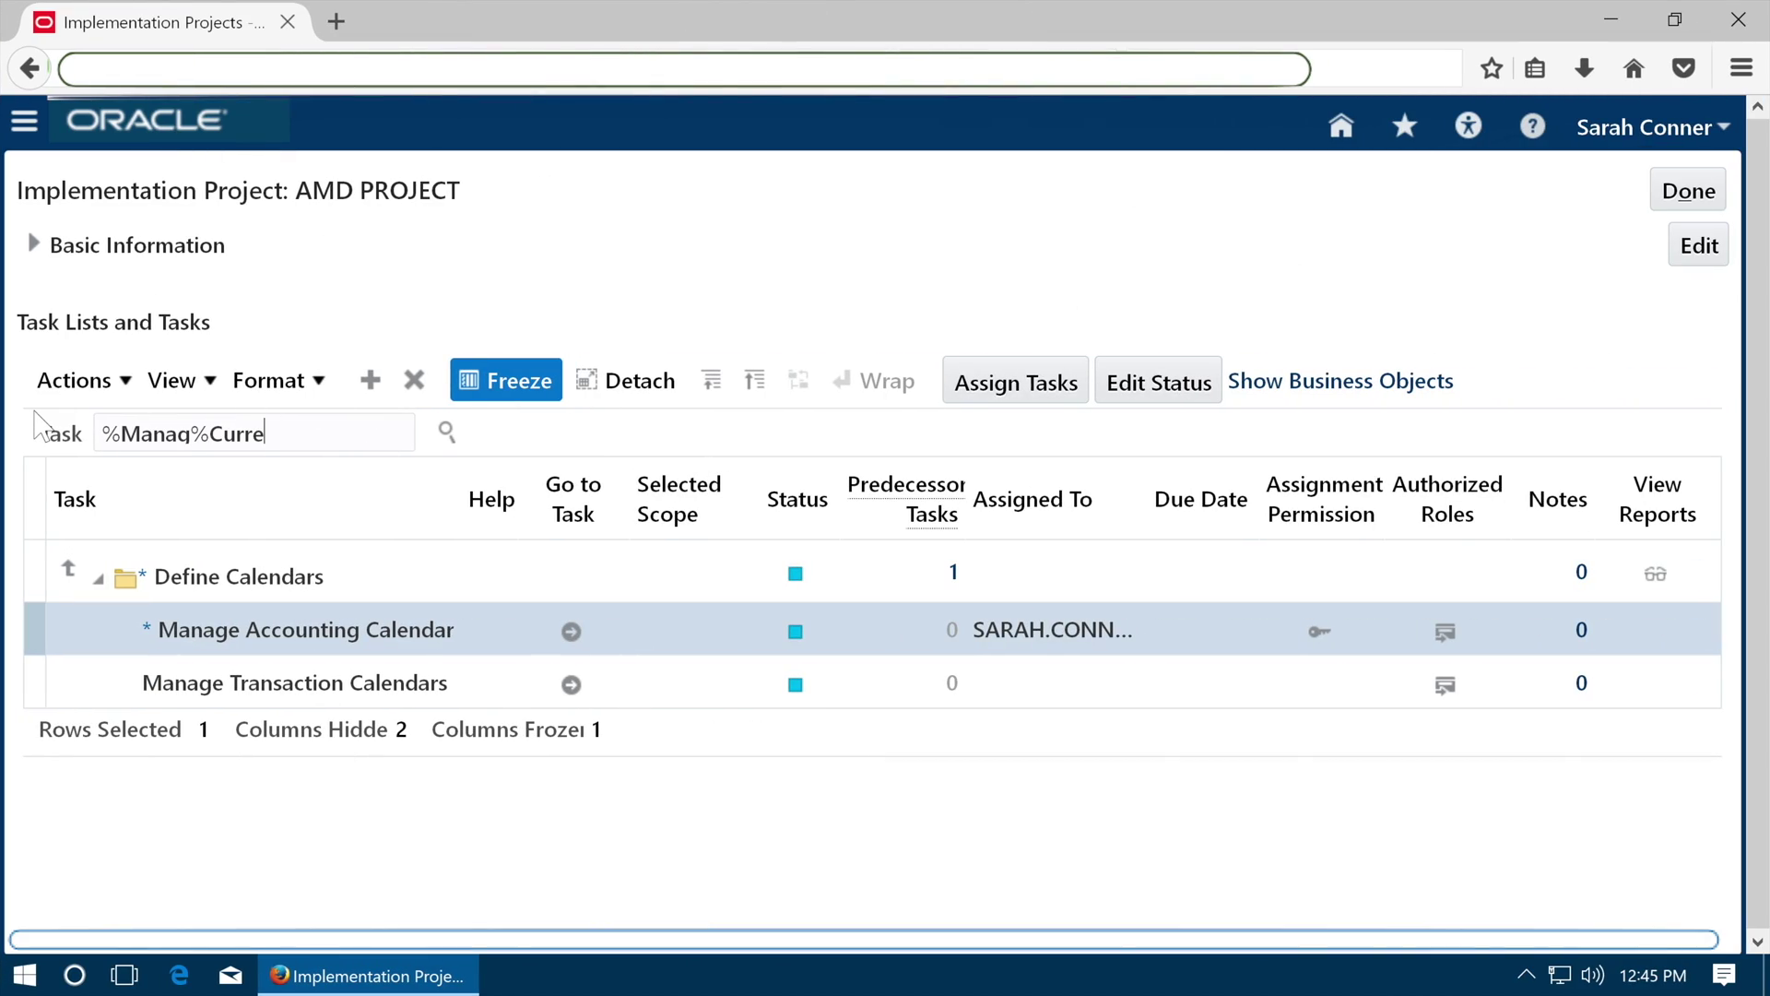
text(nc%)
click(450, 434)
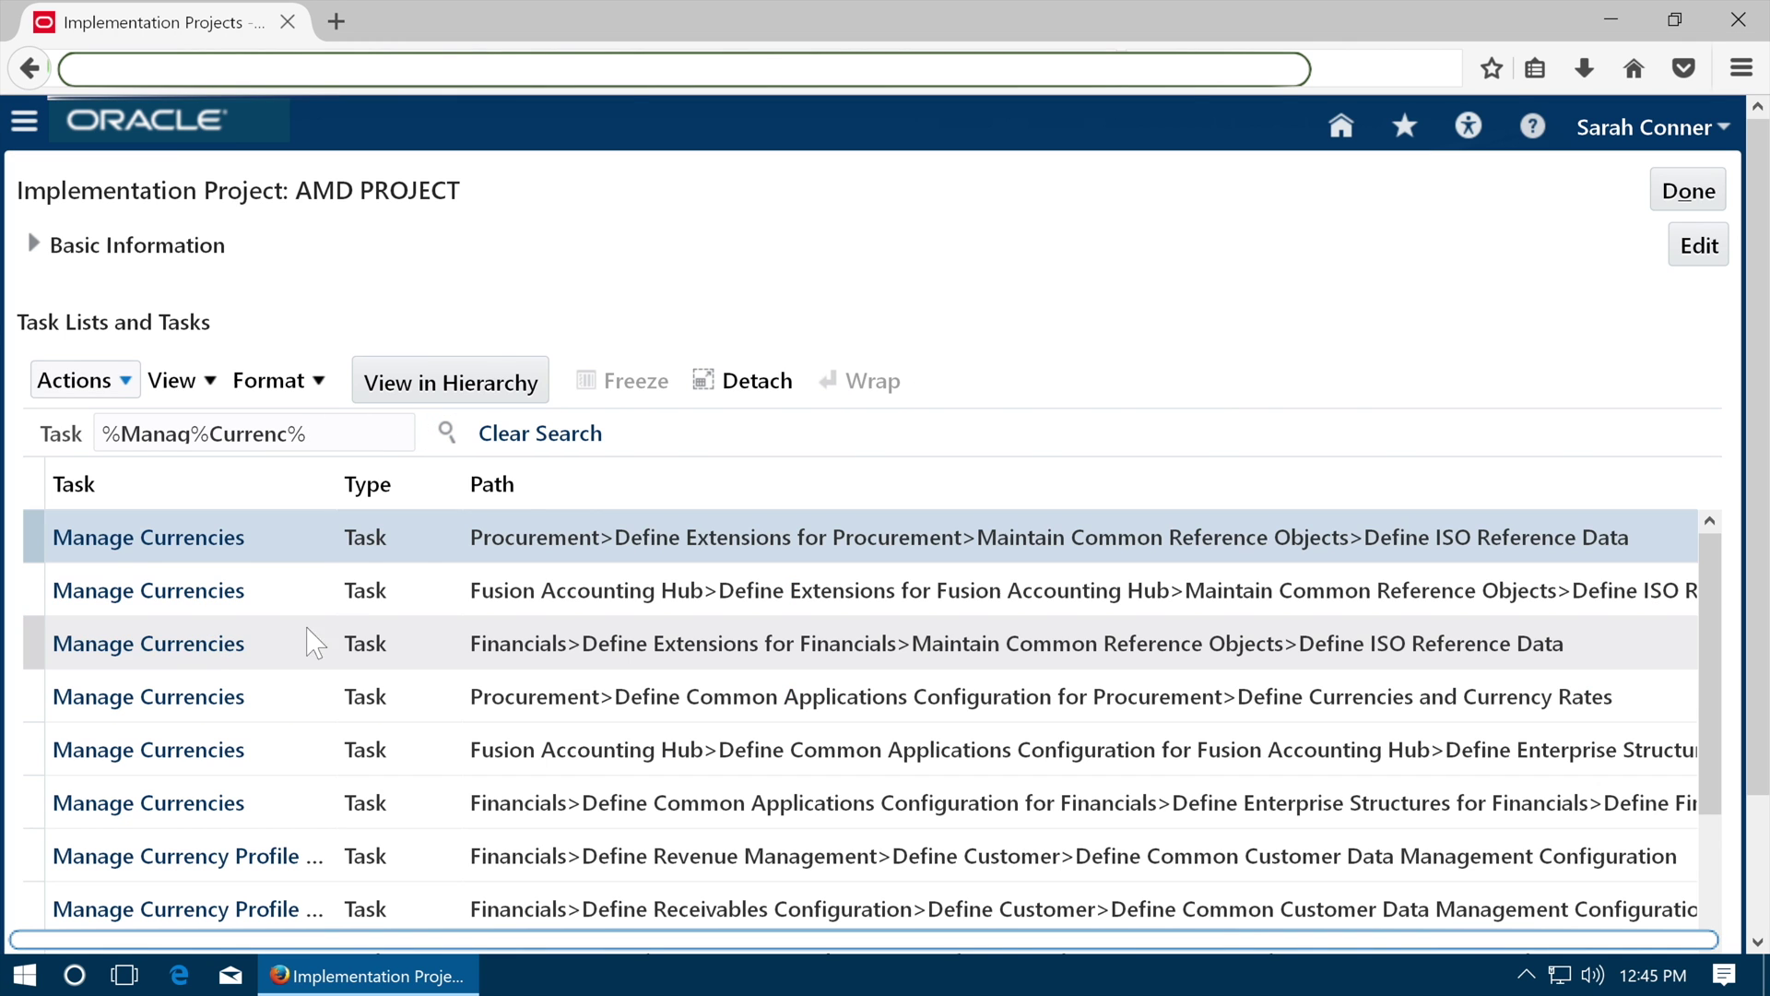
click(198, 645)
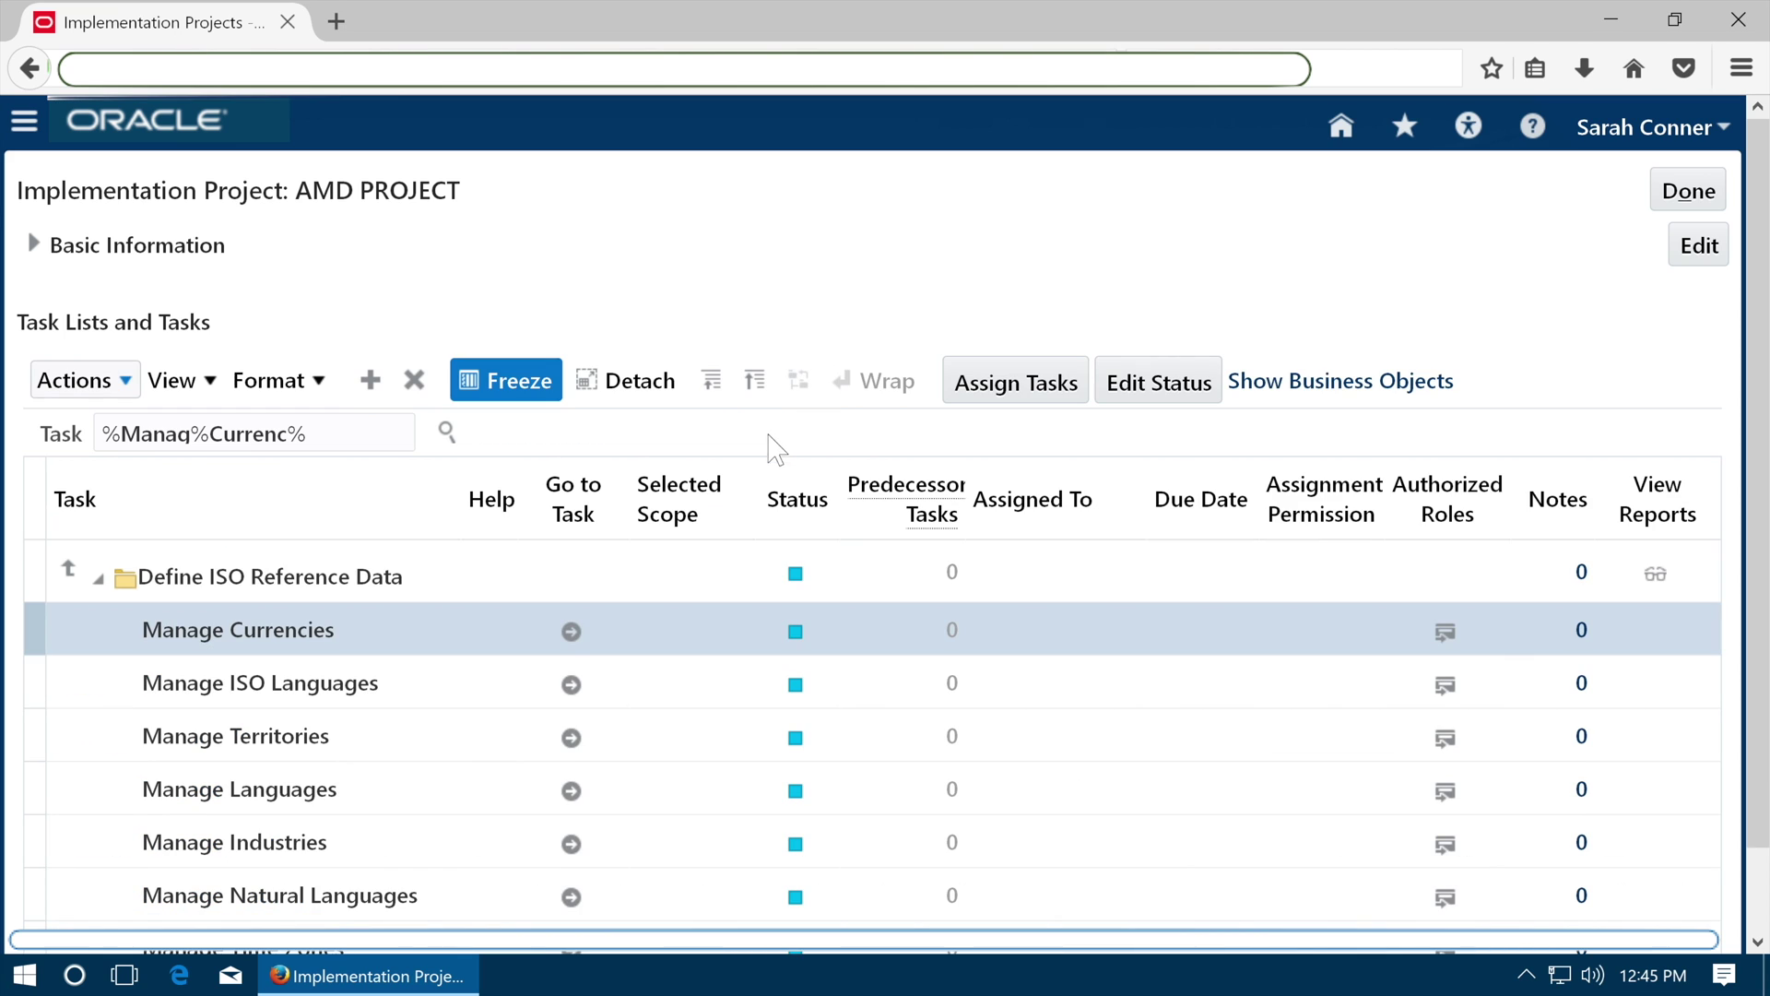
click(570, 634)
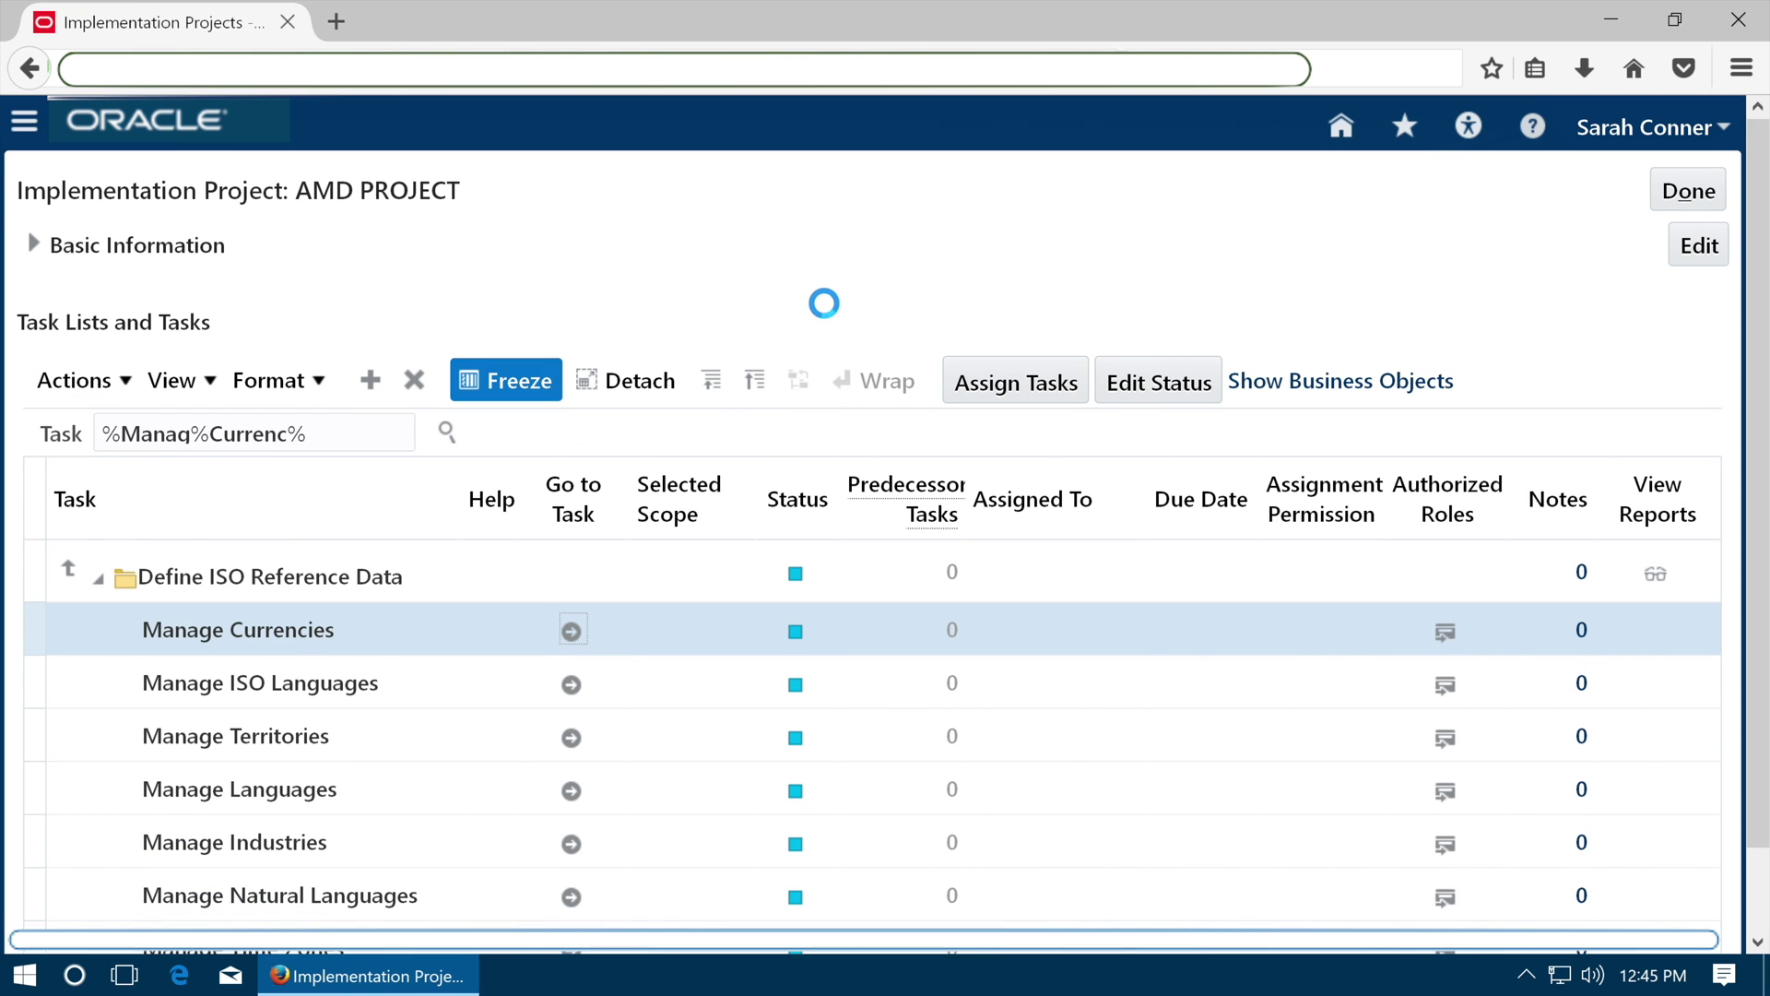
Look up currency code USD, confirm it is enabled, and save and close.
text(USD)
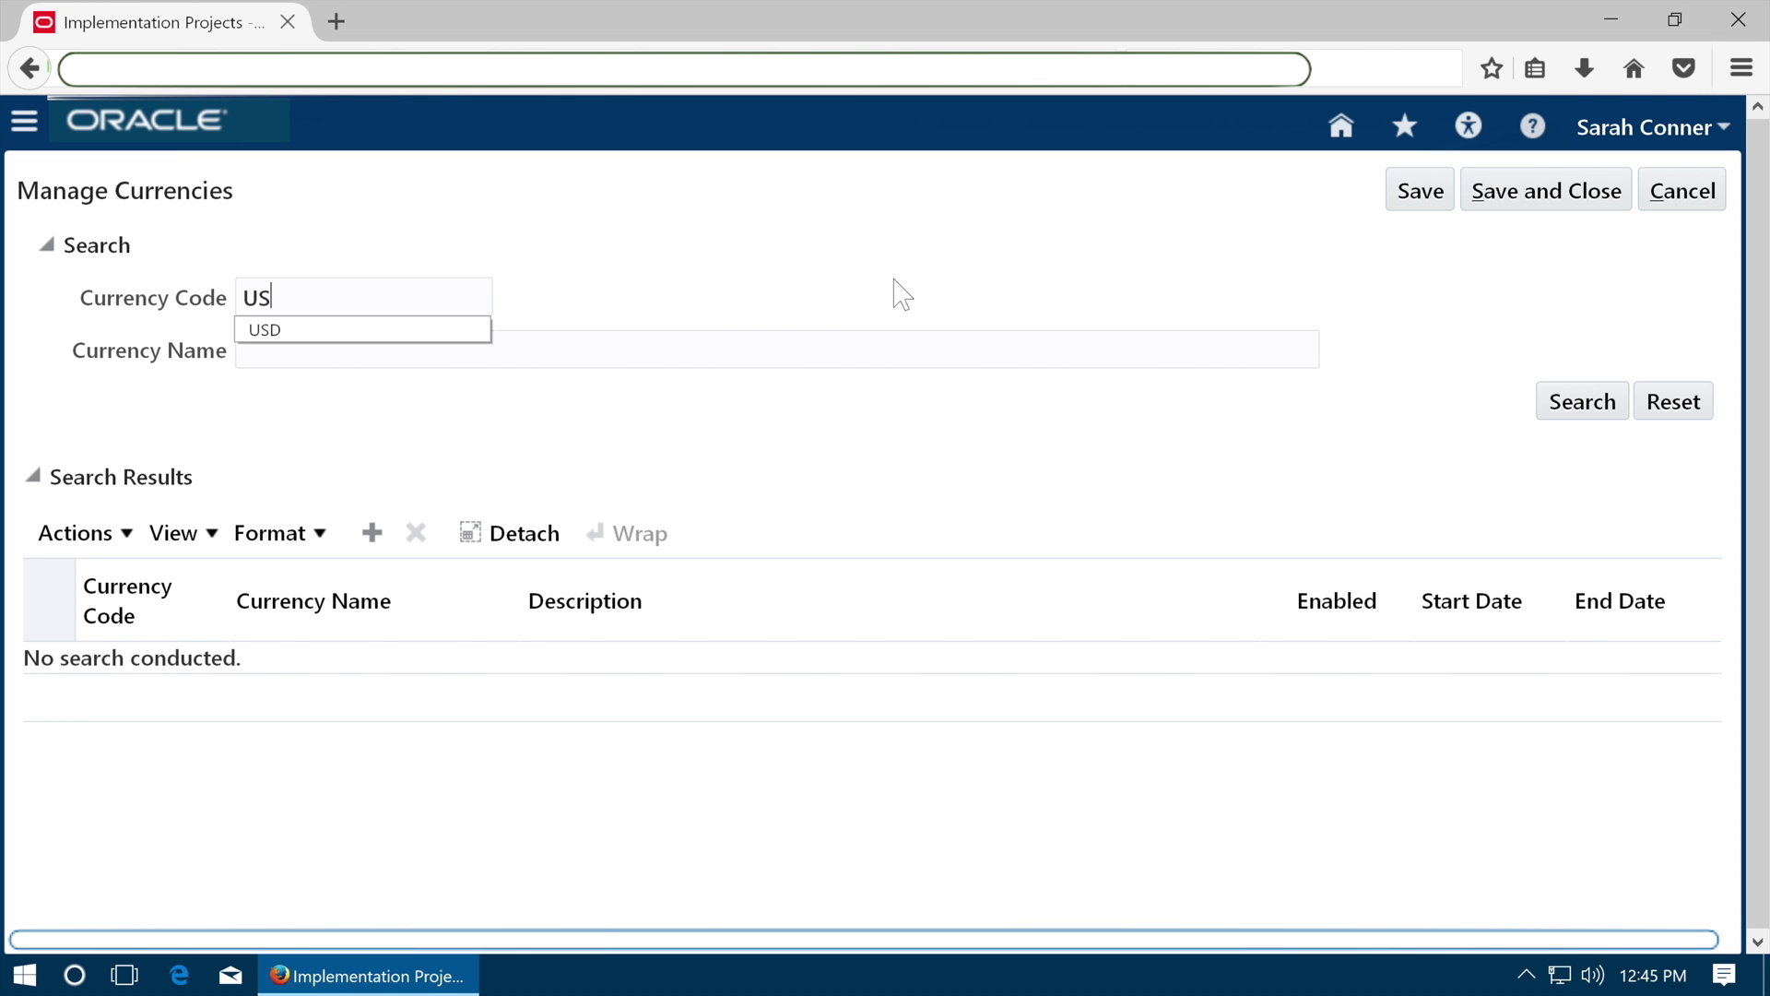
key(Tab)
click(1608, 411)
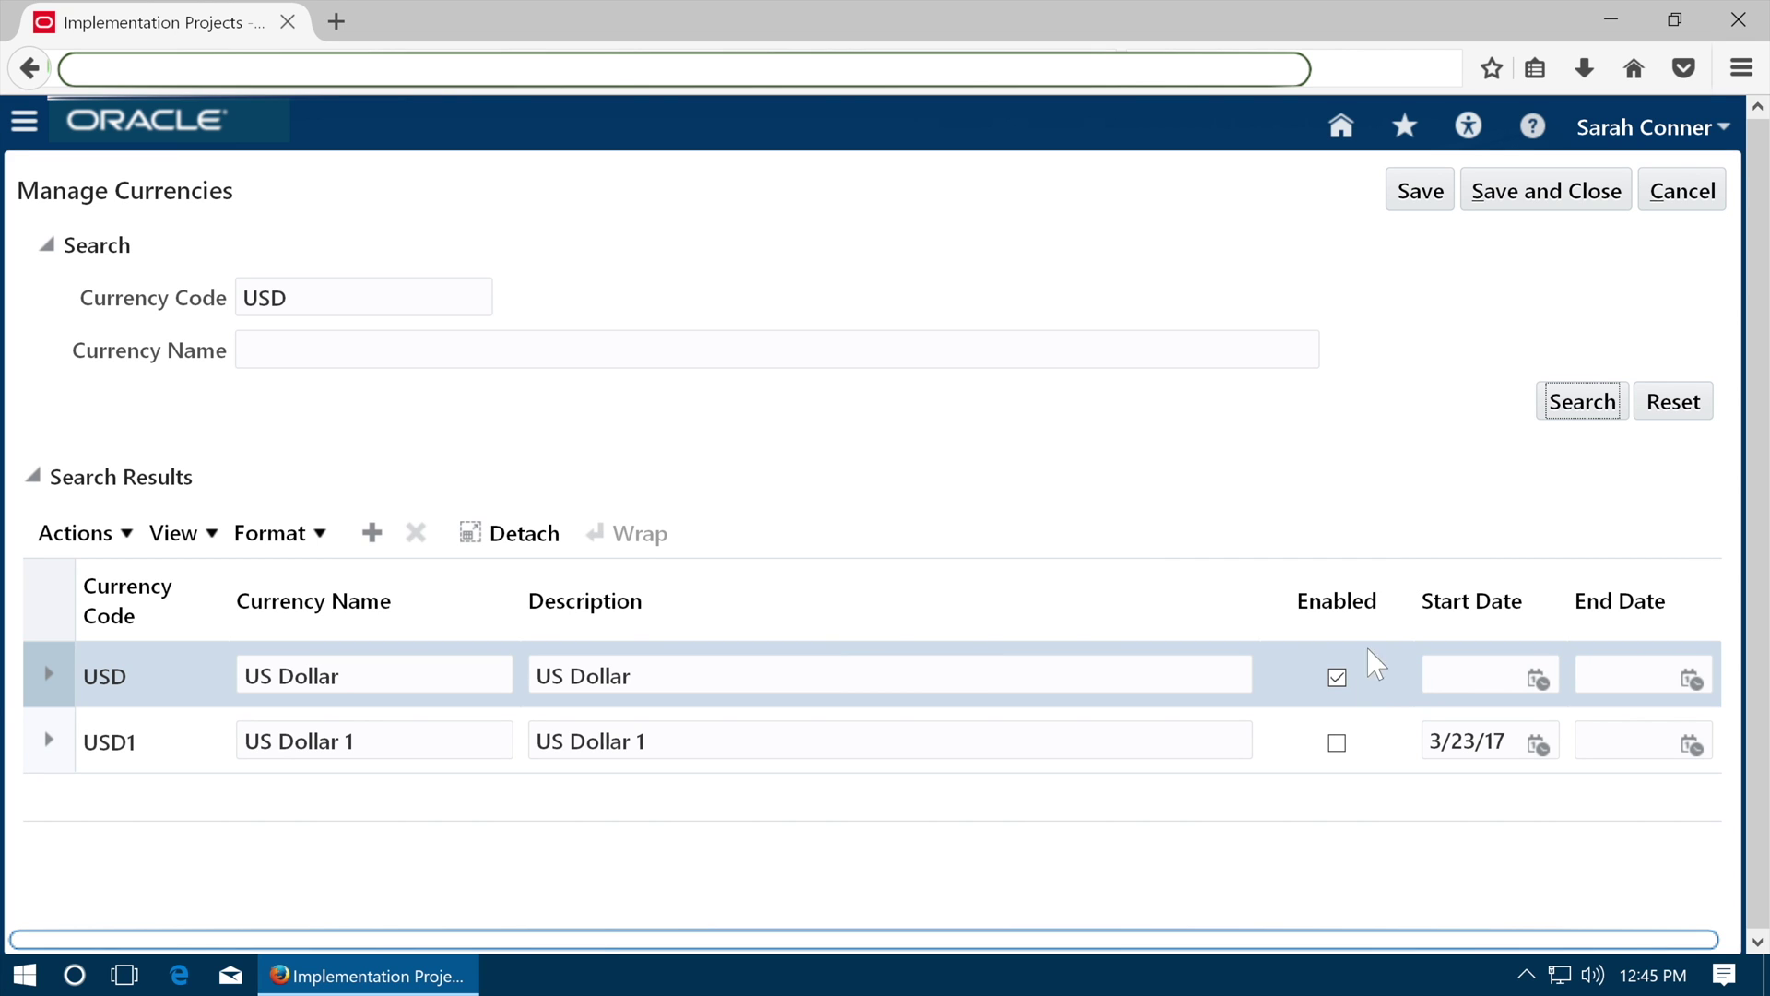
click(1565, 205)
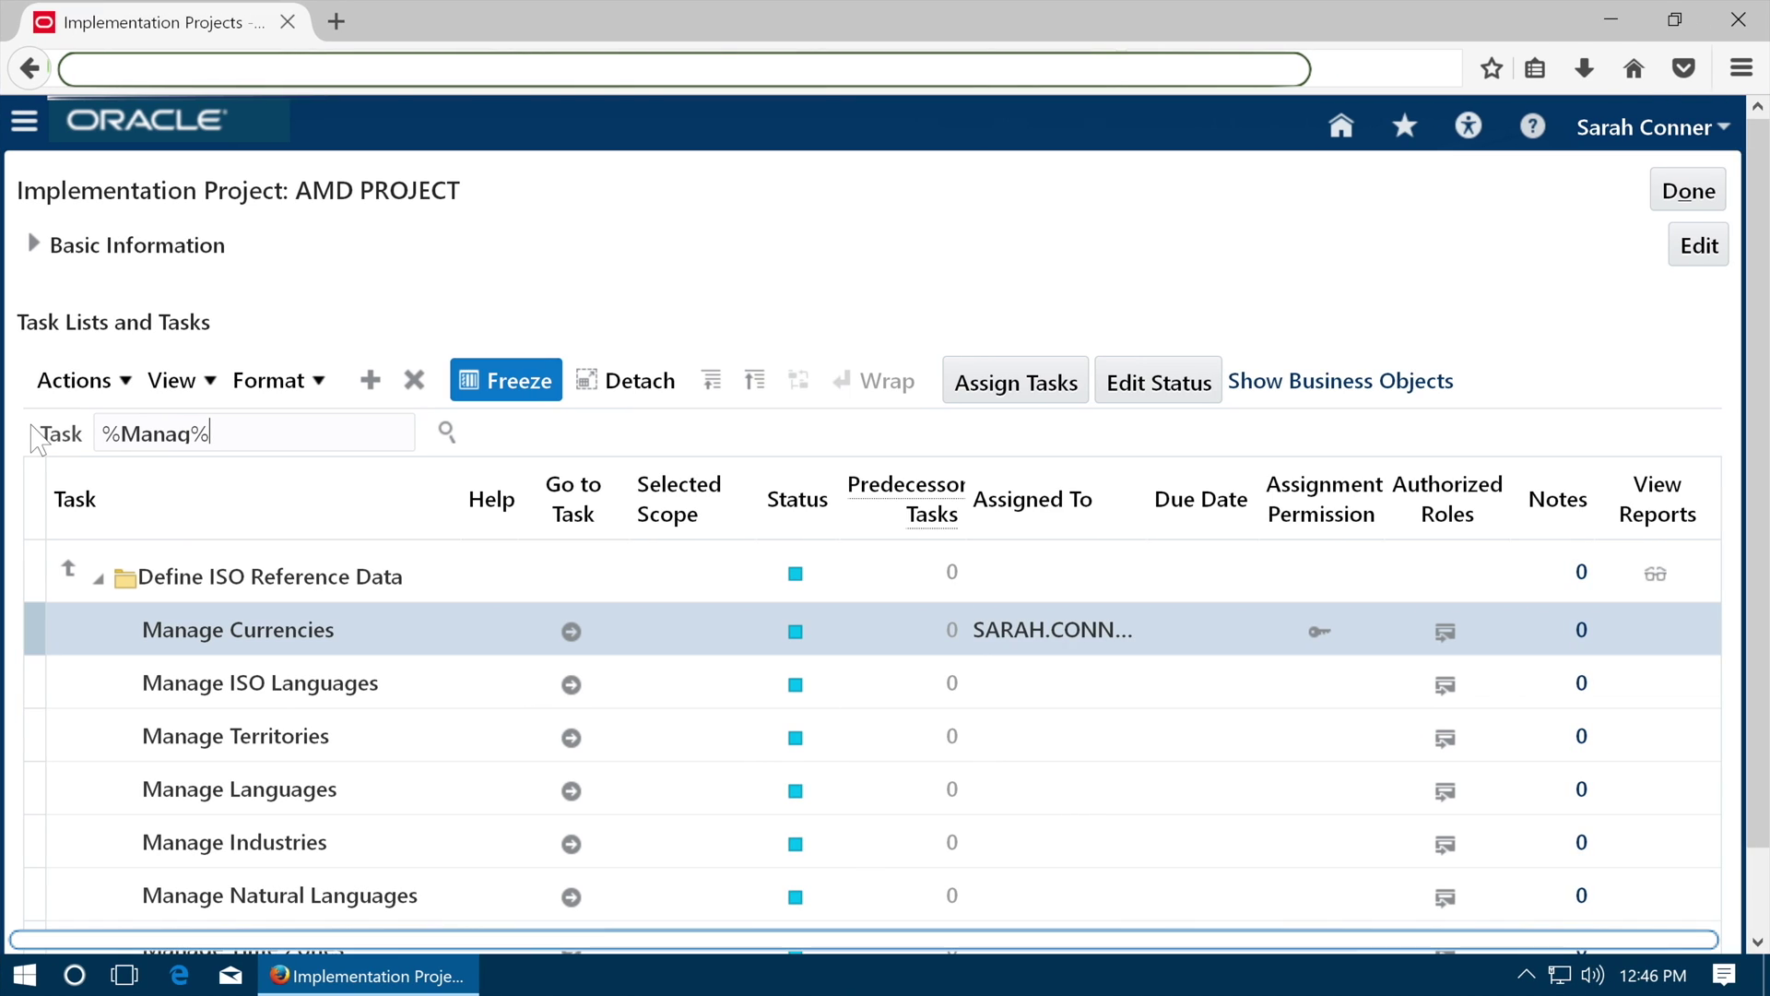
Filter project tasks for legal addresses and open Manage Legal Addresses.
text(gal%Addr%)
click(448, 432)
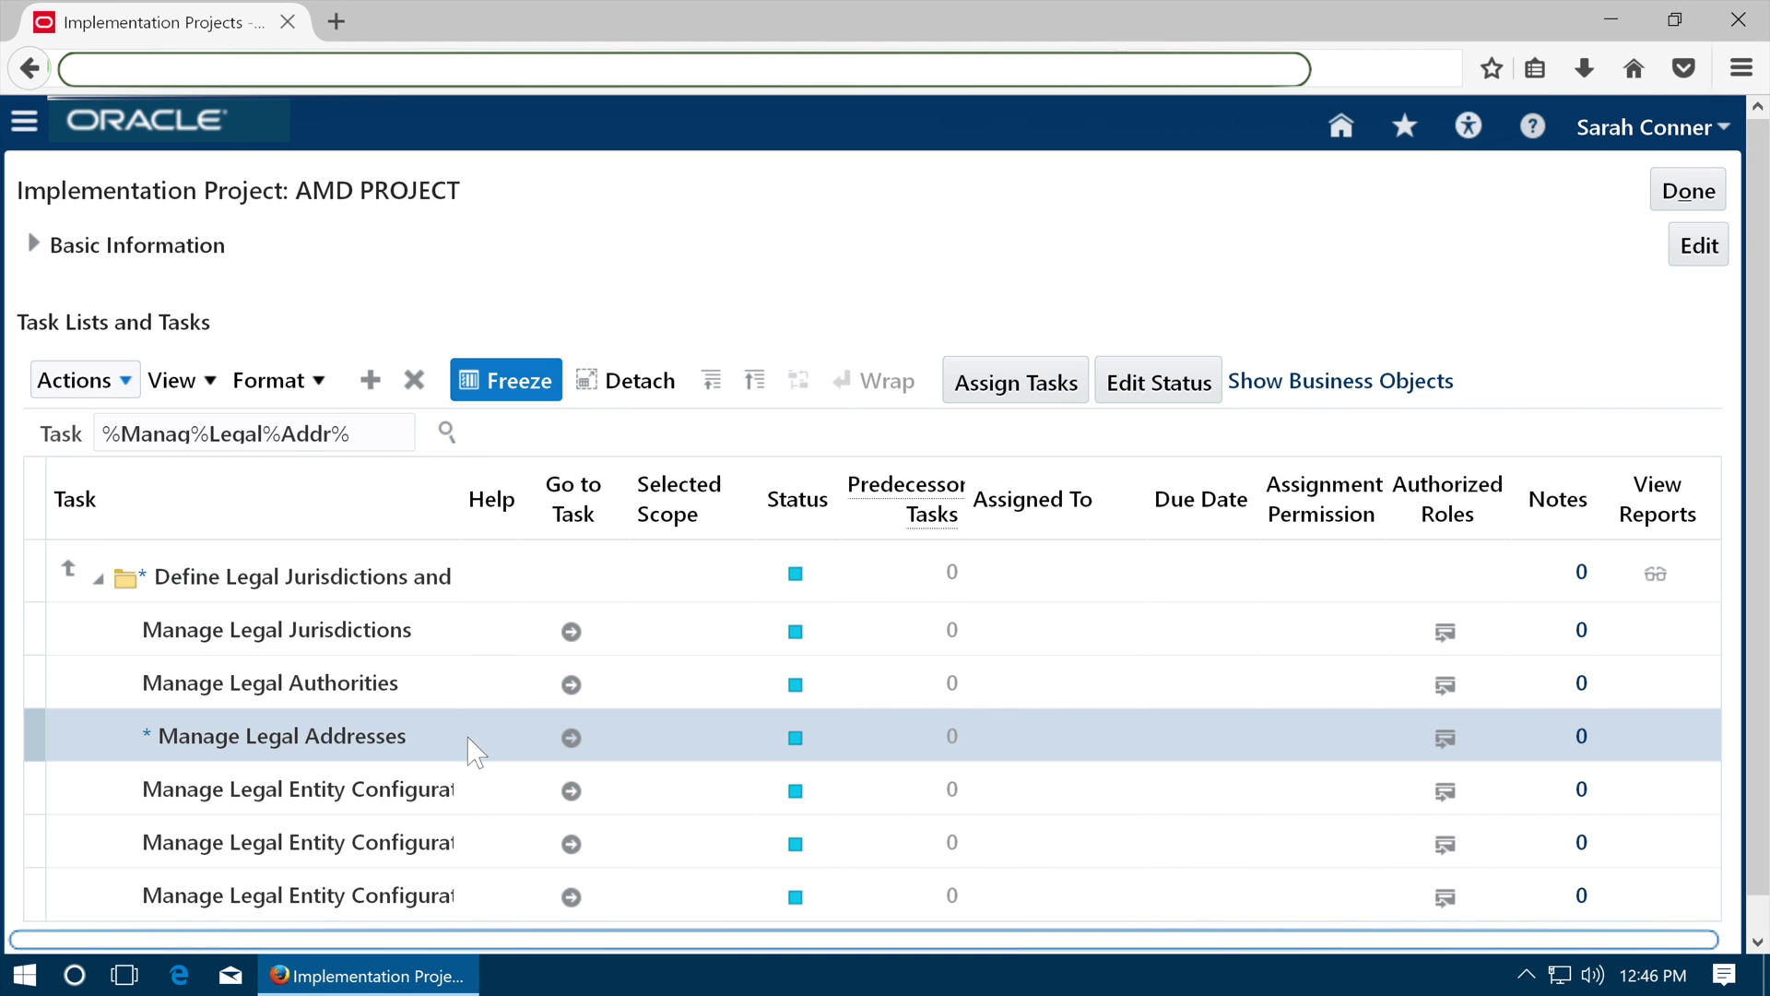
click(572, 738)
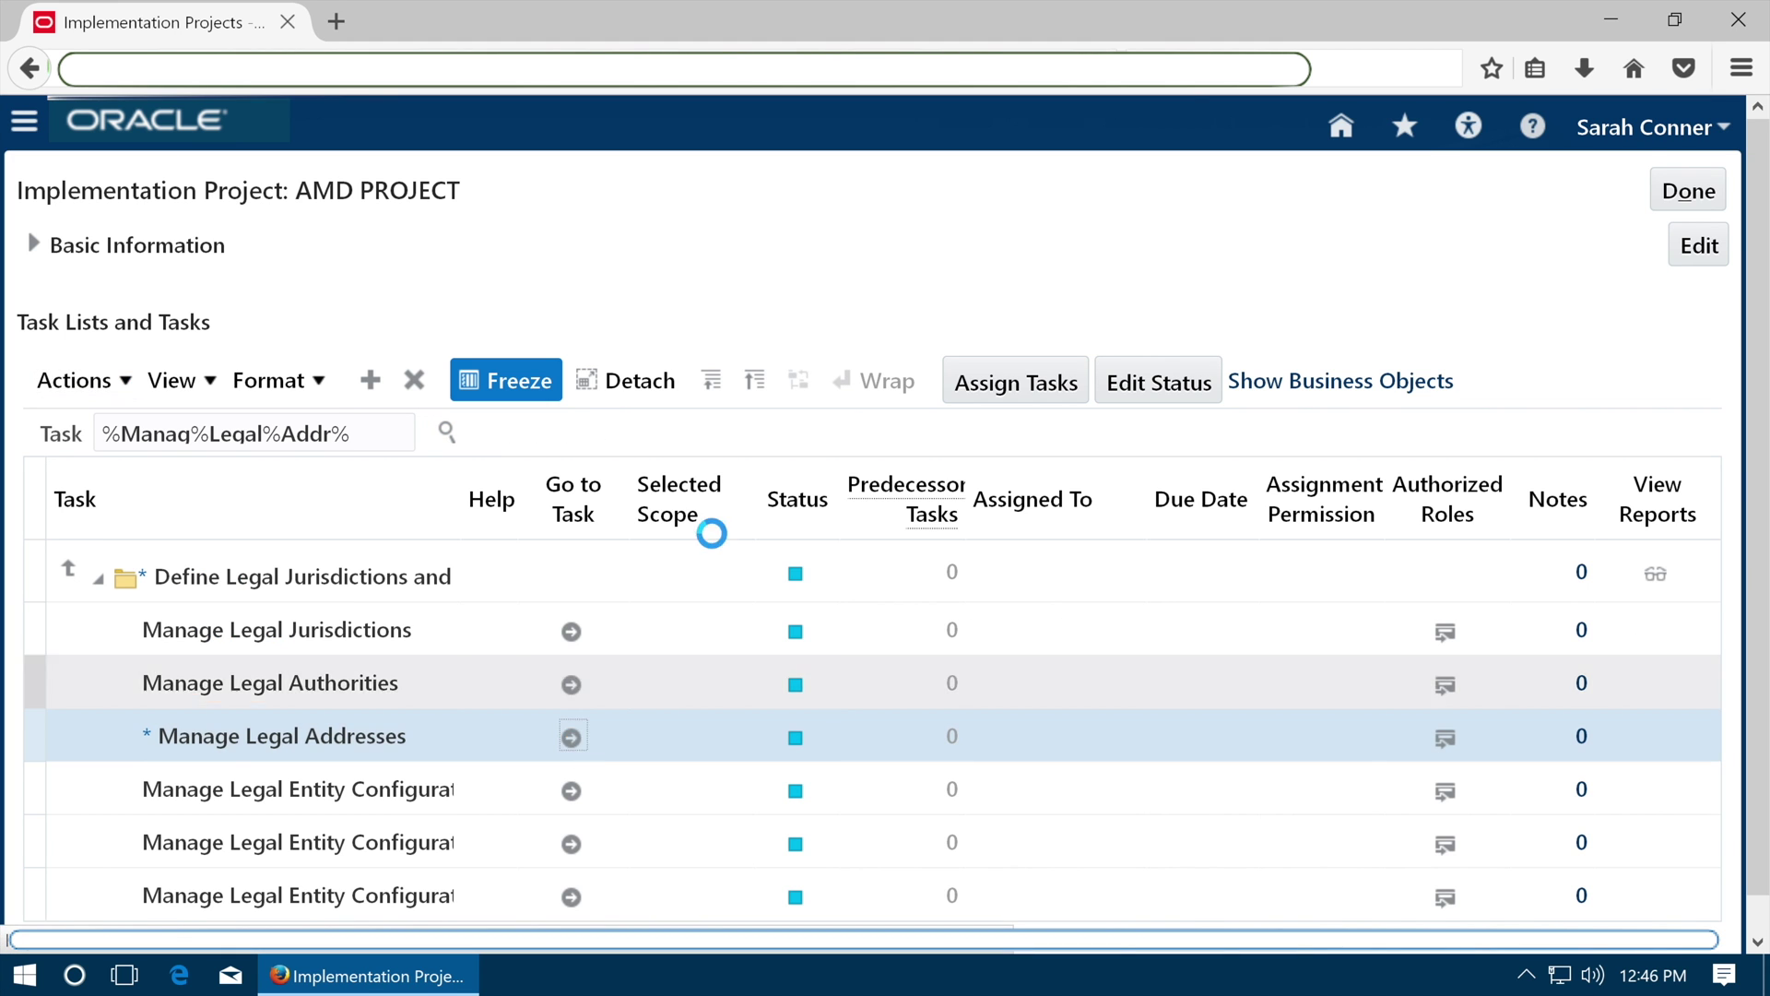
drag(1756, 452, 1752, 577)
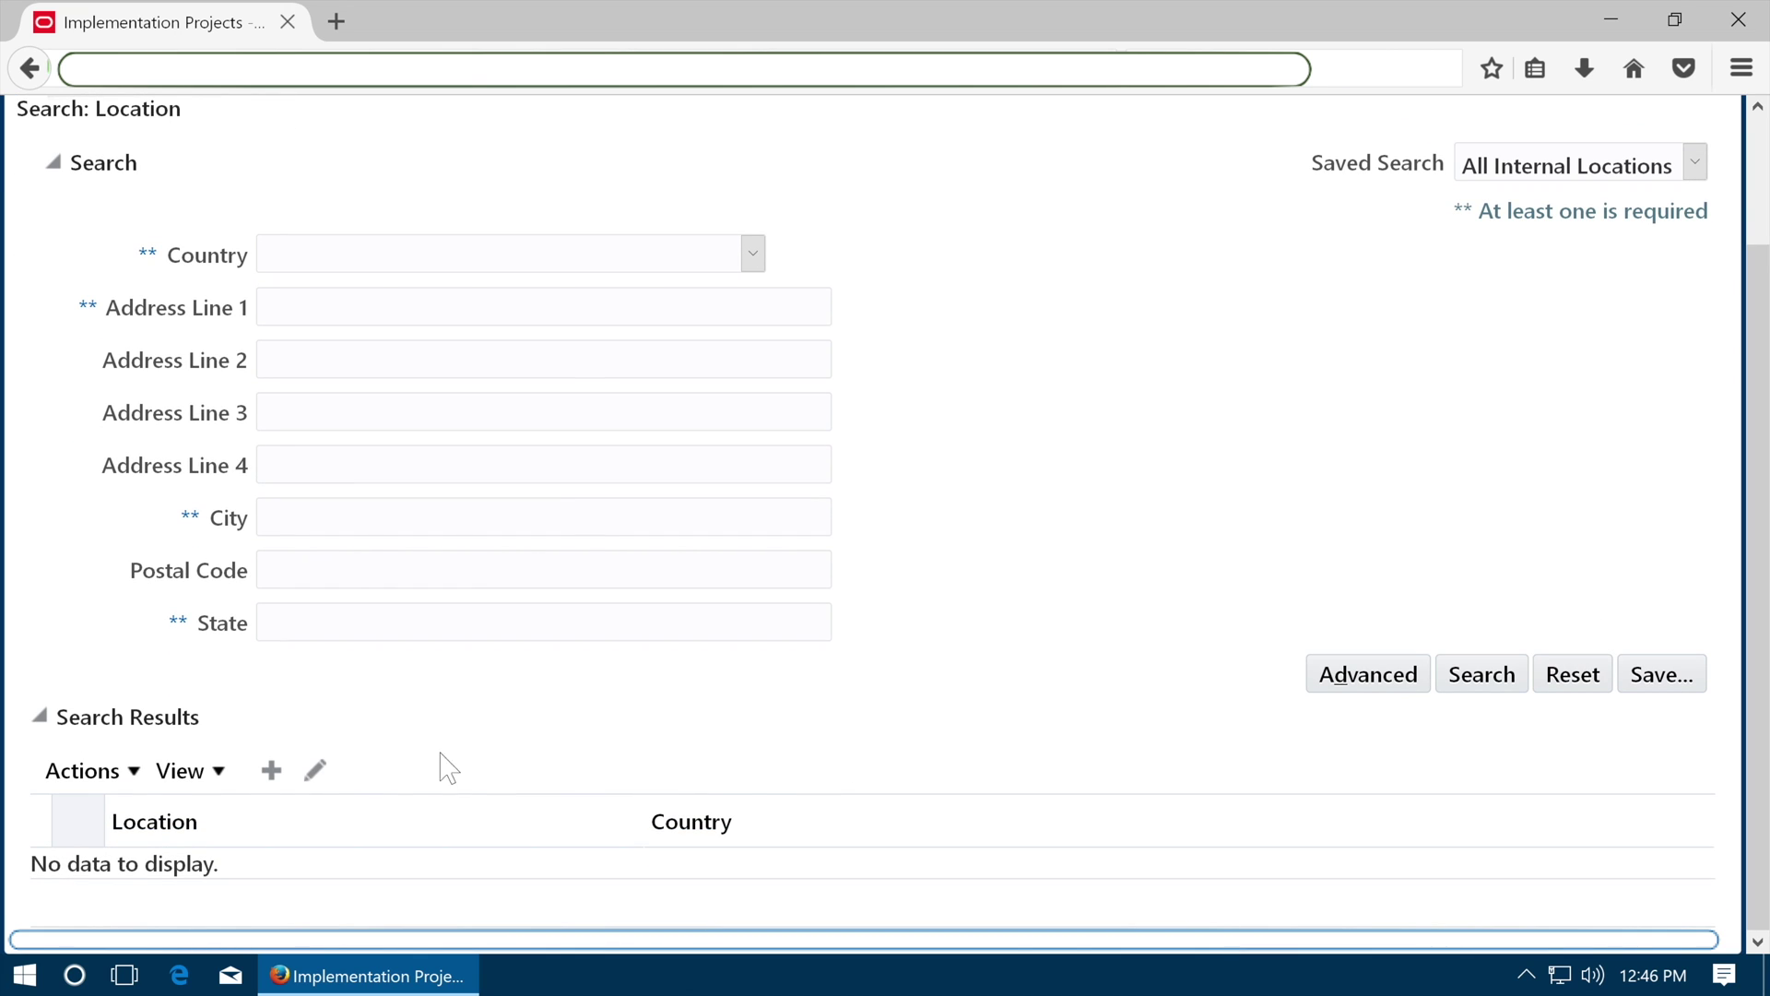
click(276, 777)
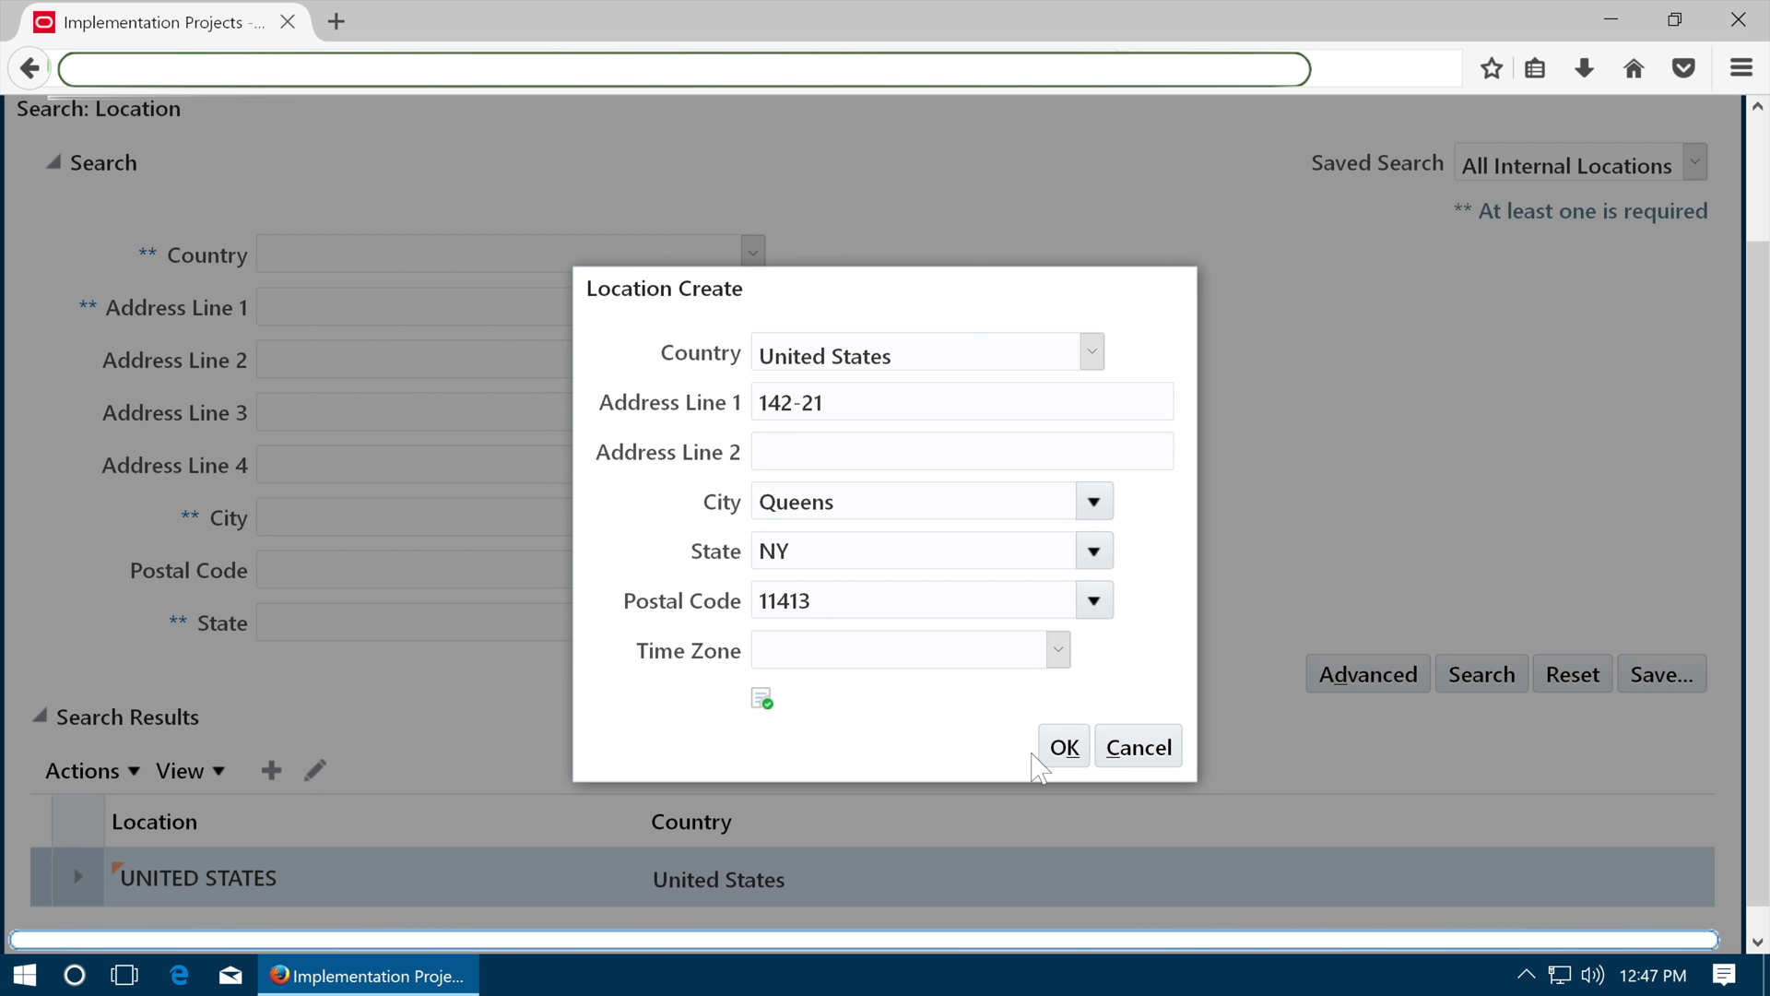
click(1065, 749)
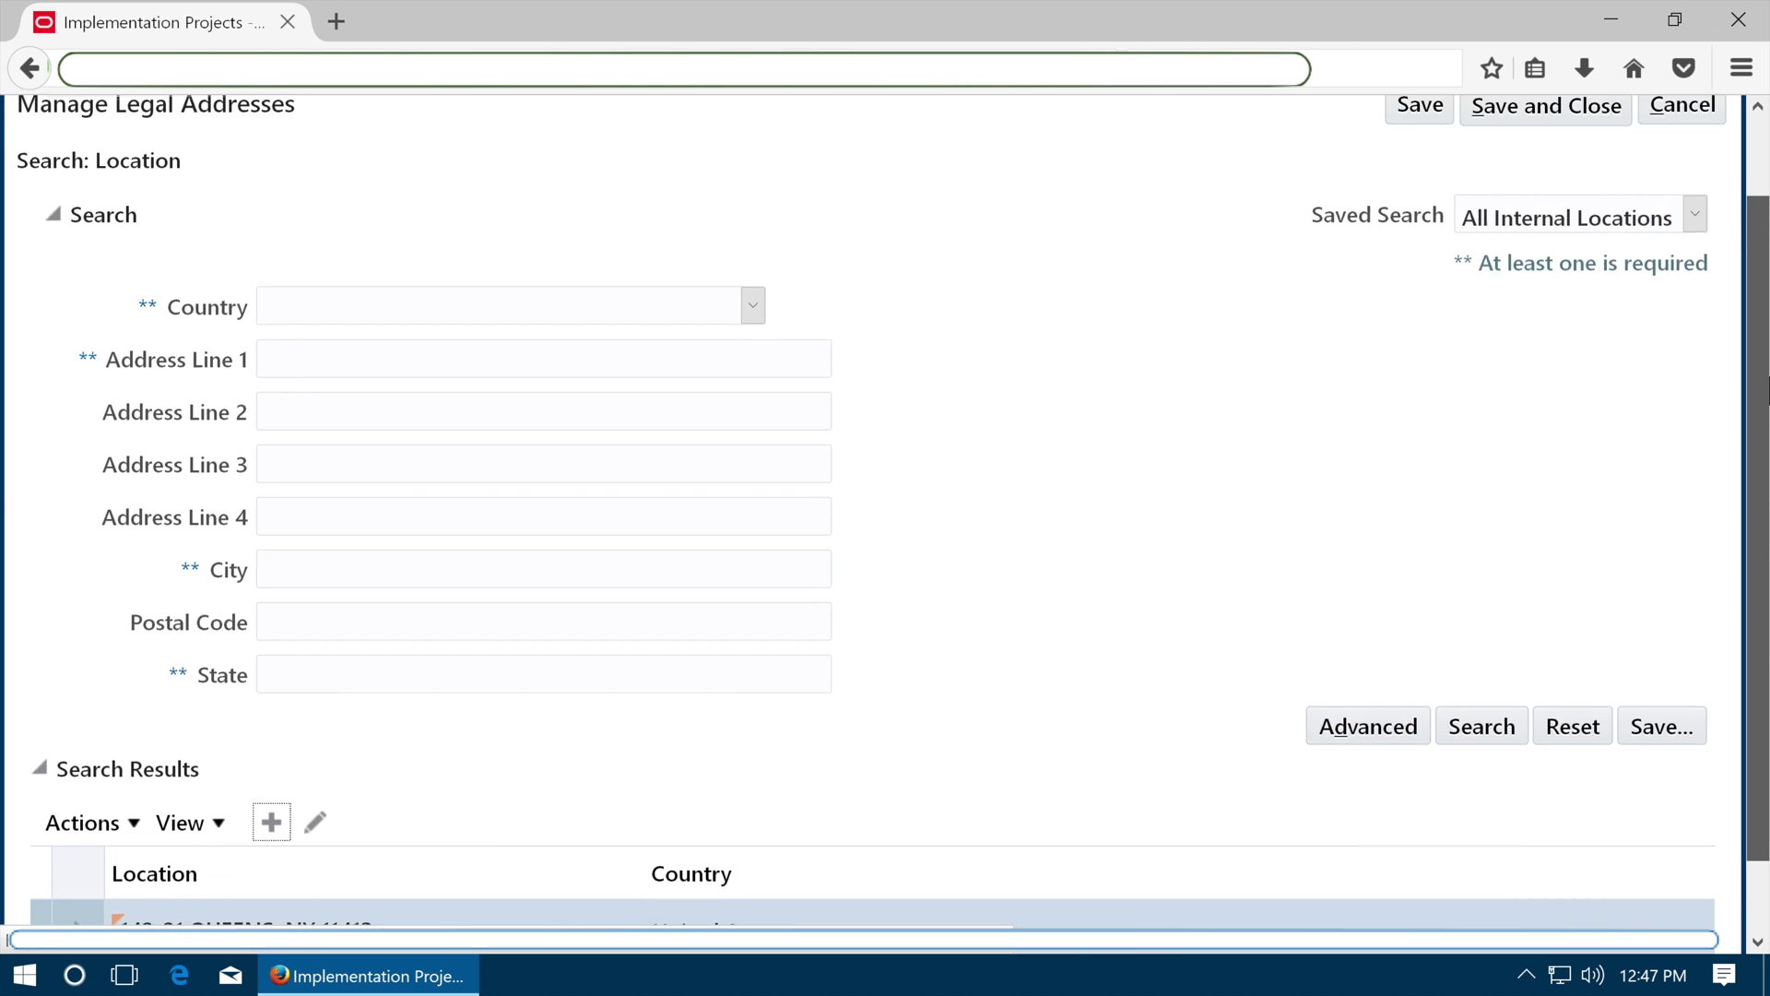
click(1549, 192)
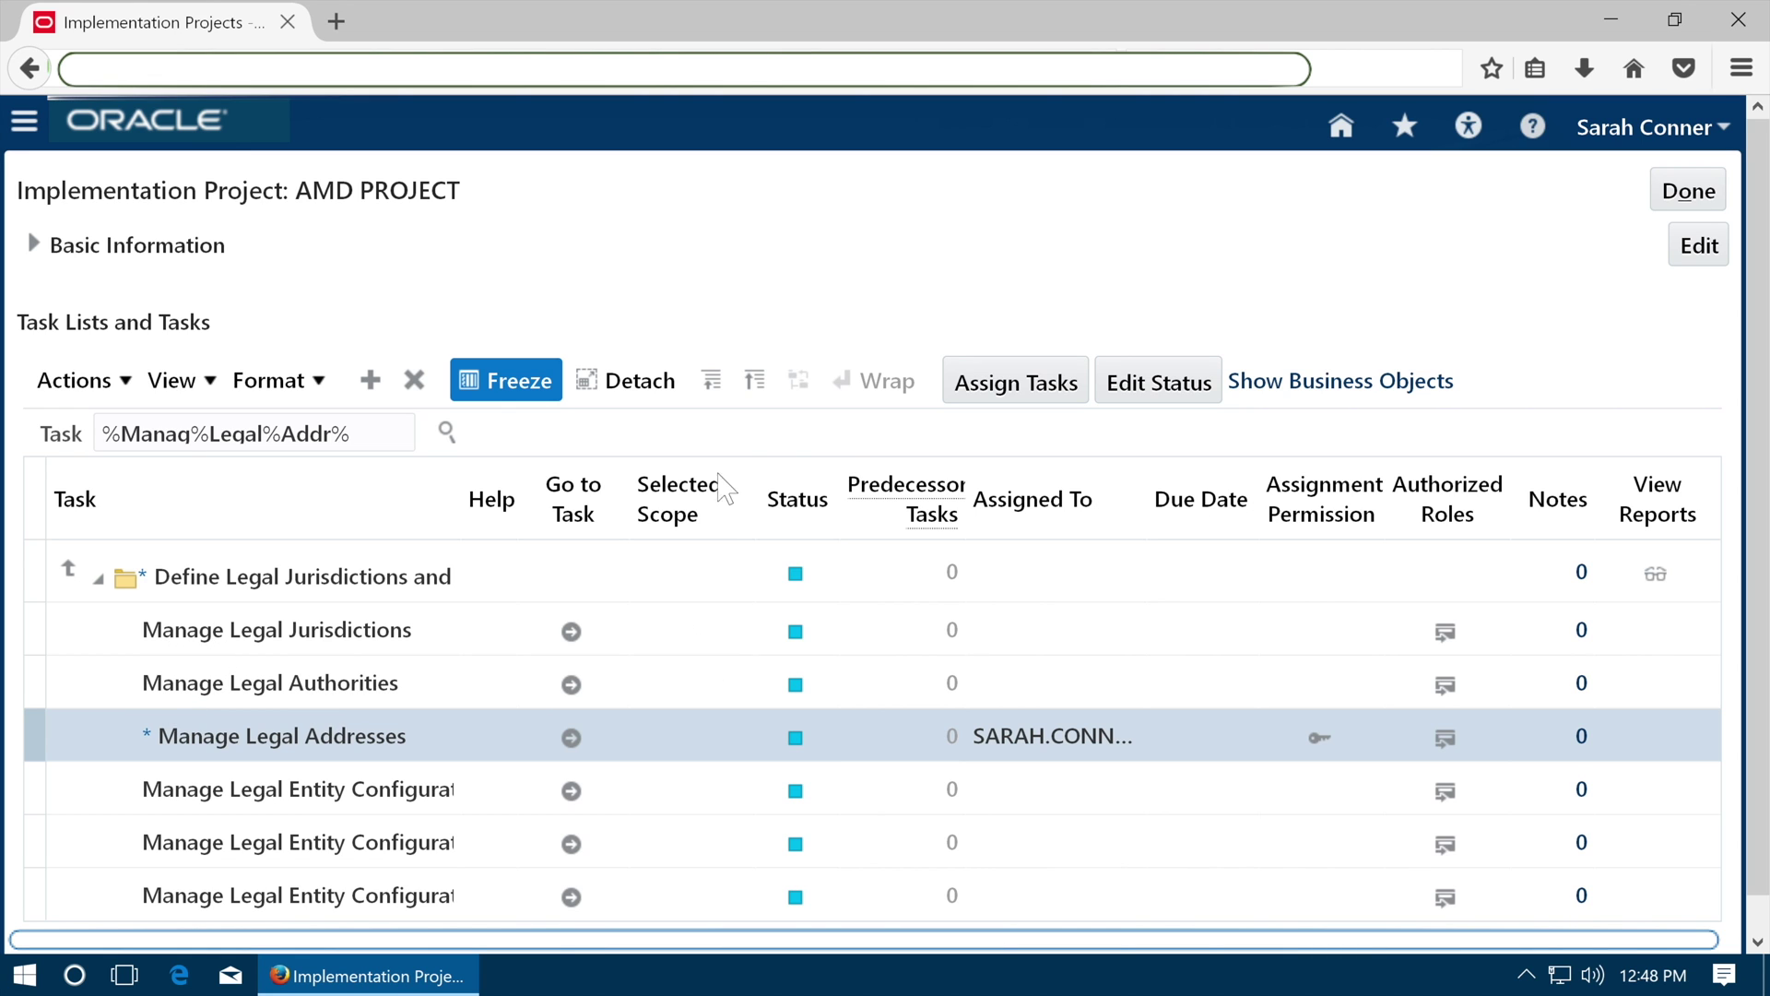
click(359, 618)
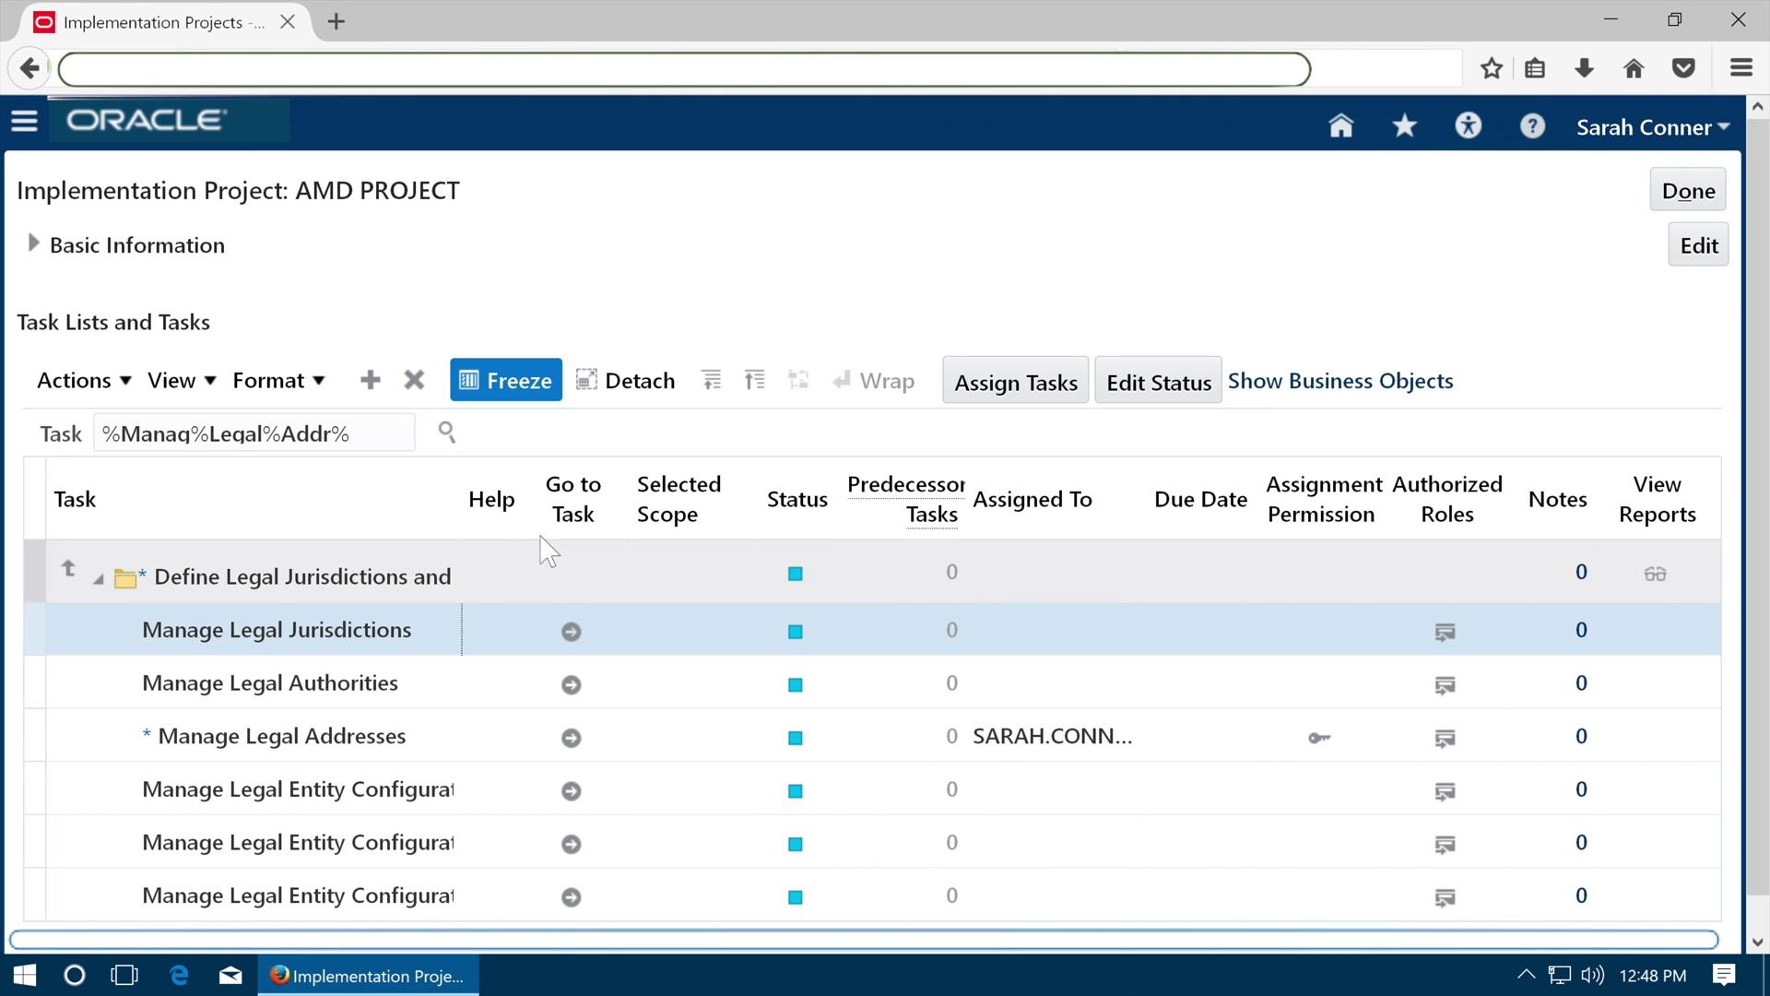
Open Manage Legal Jurisdictions and search with Identifying set to Yes.
click(572, 633)
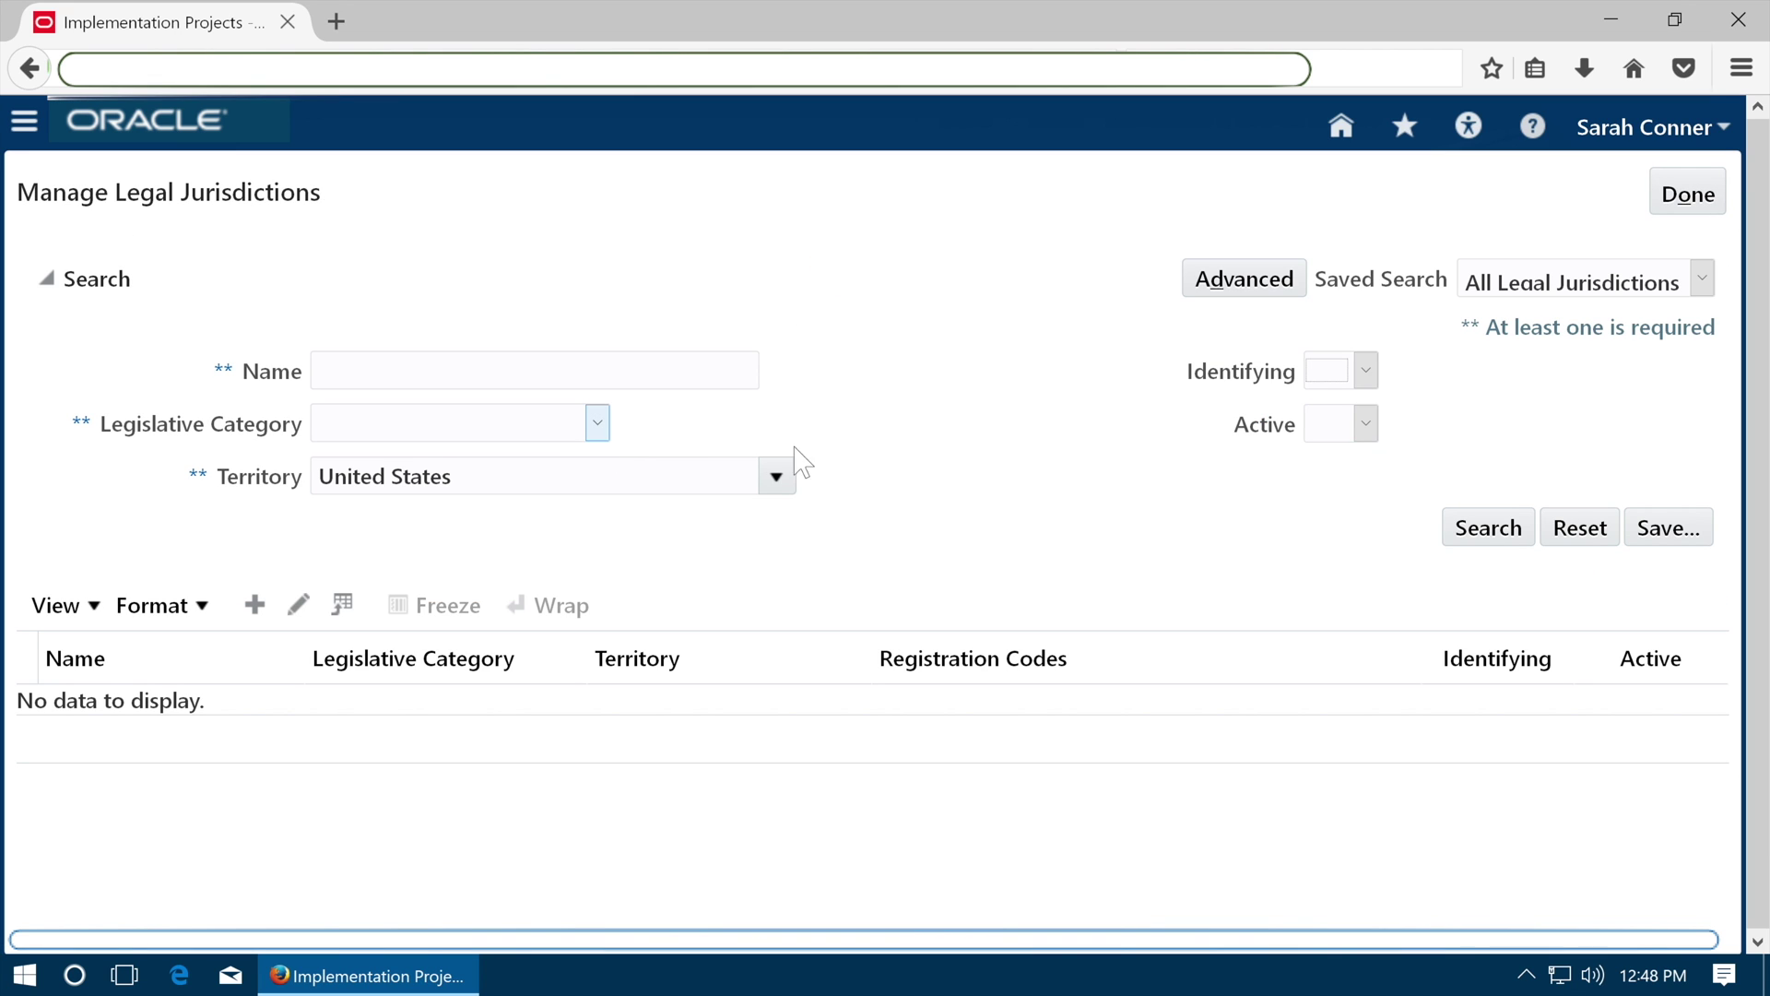
click(1320, 376)
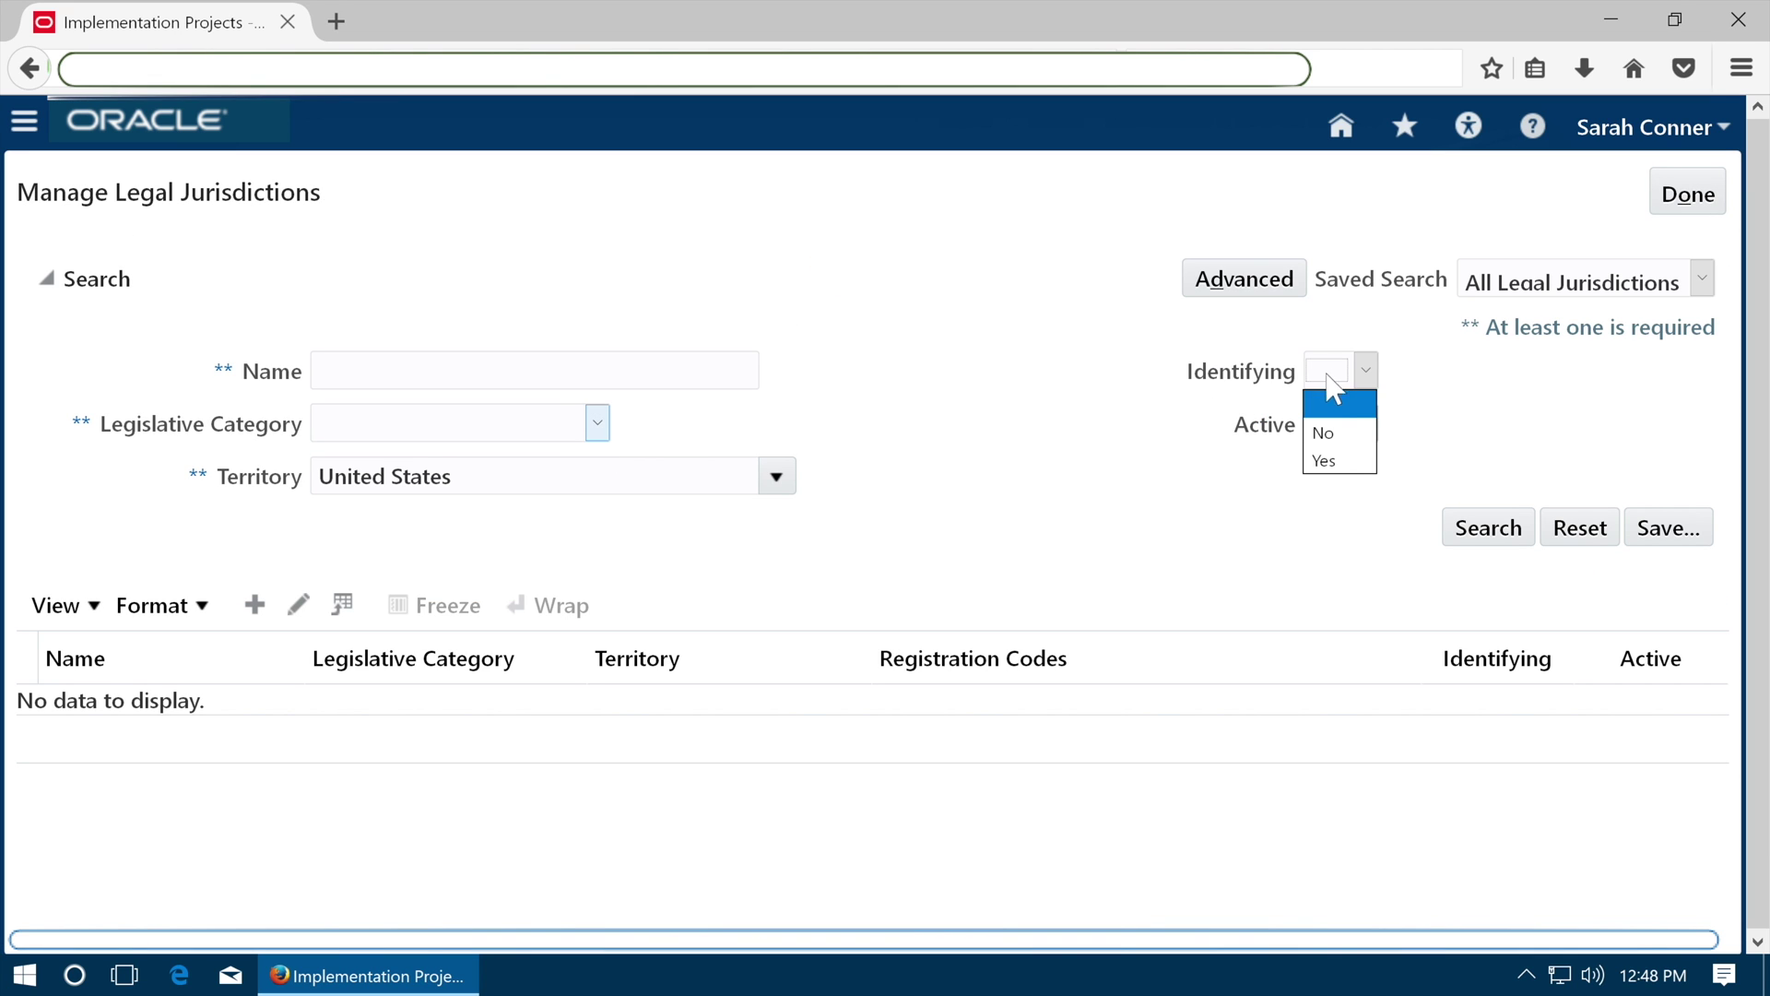
click(1337, 459)
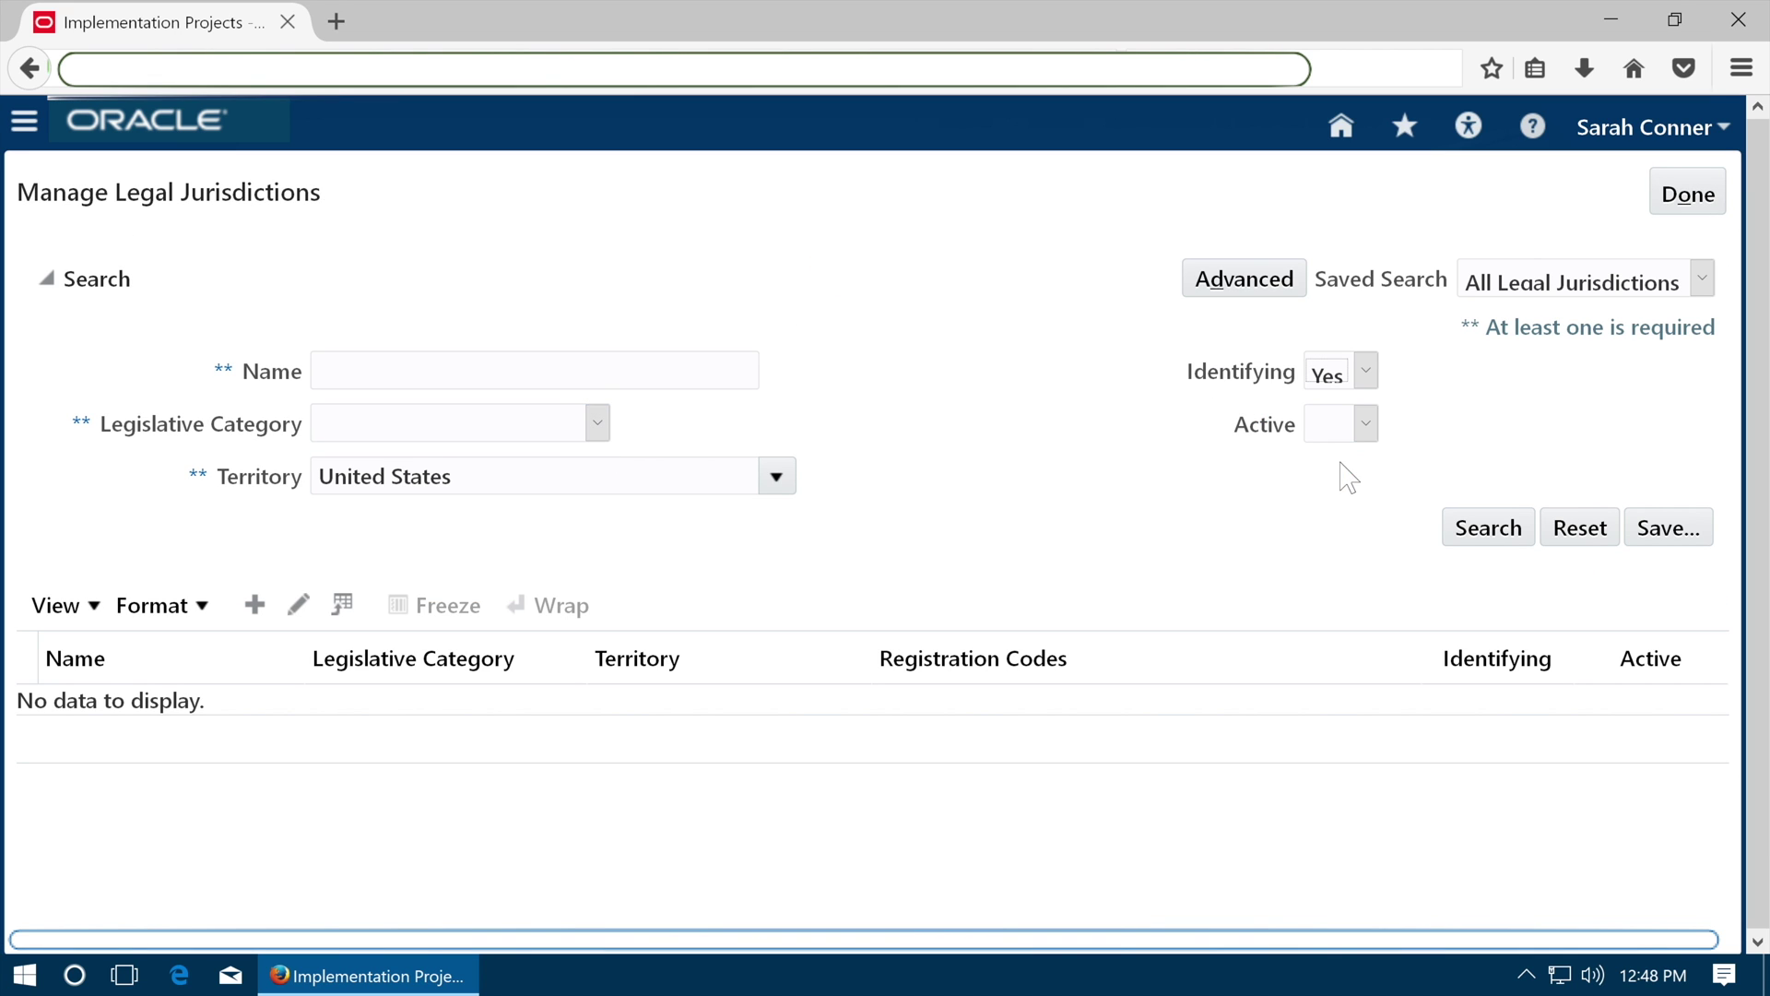
click(1484, 528)
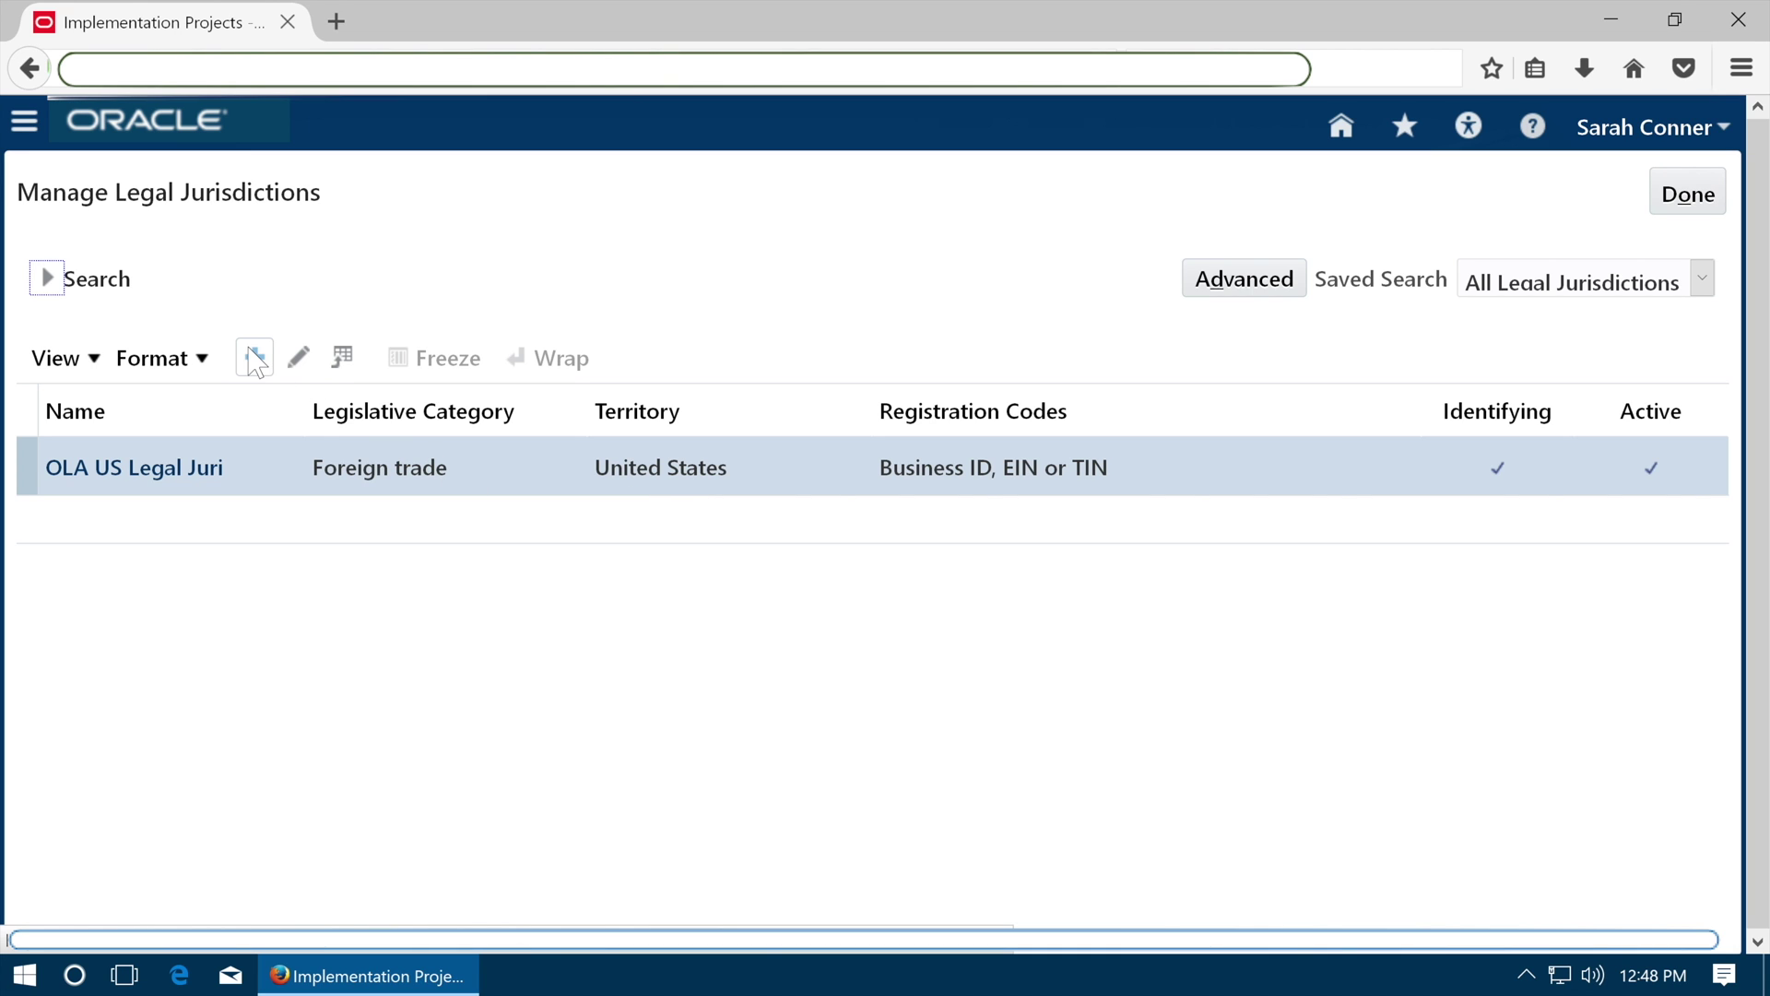
Create identifying jurisdiction AMD Test Jurisdiction, United States Payroll Tax, start date 1/1/51.
click(256, 359)
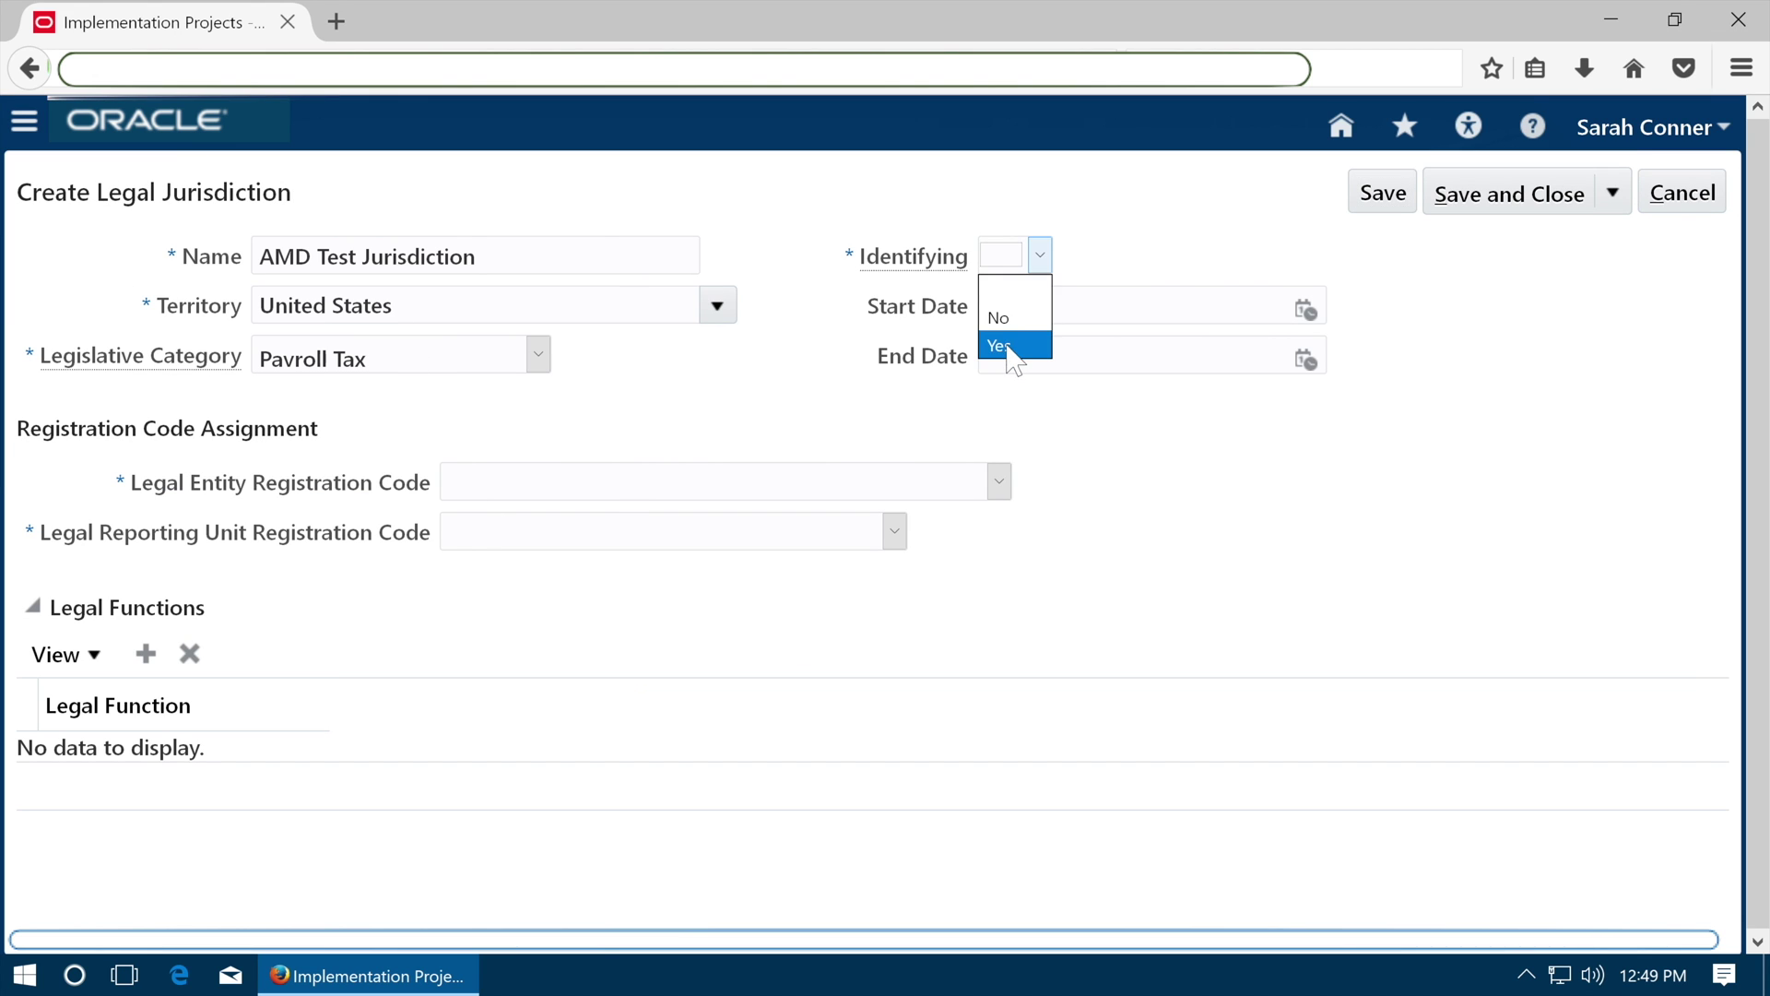
click(1006, 347)
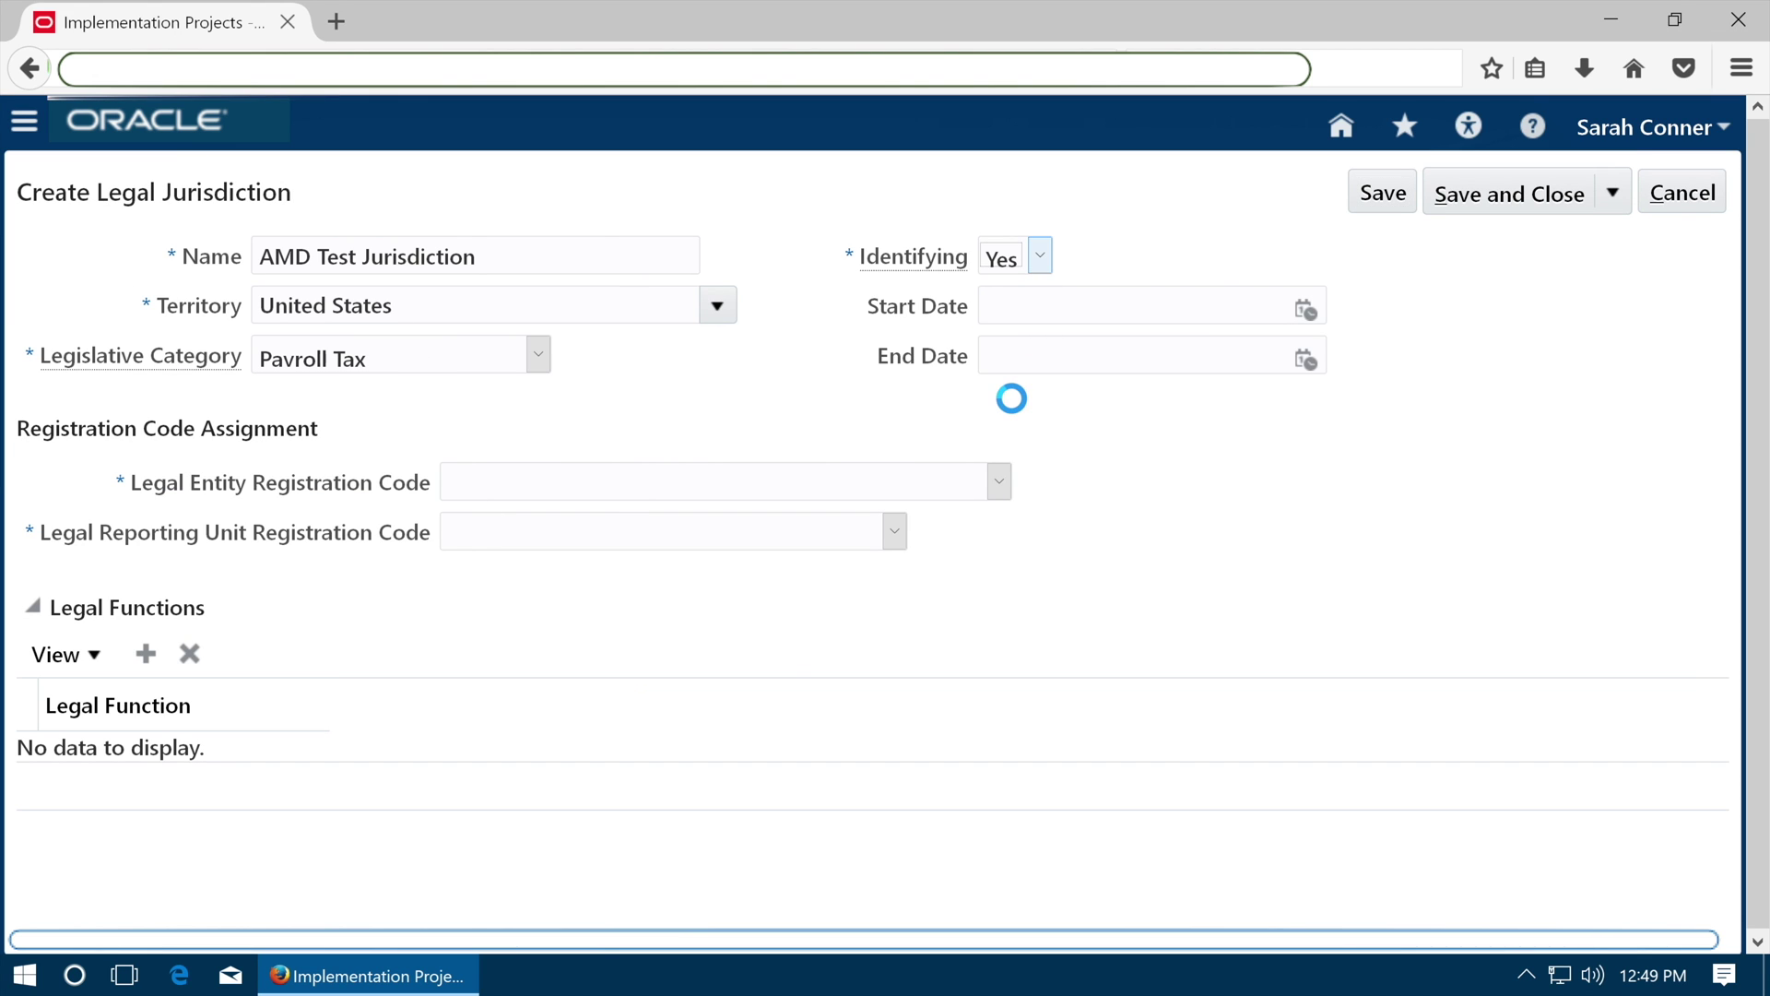
text(1)
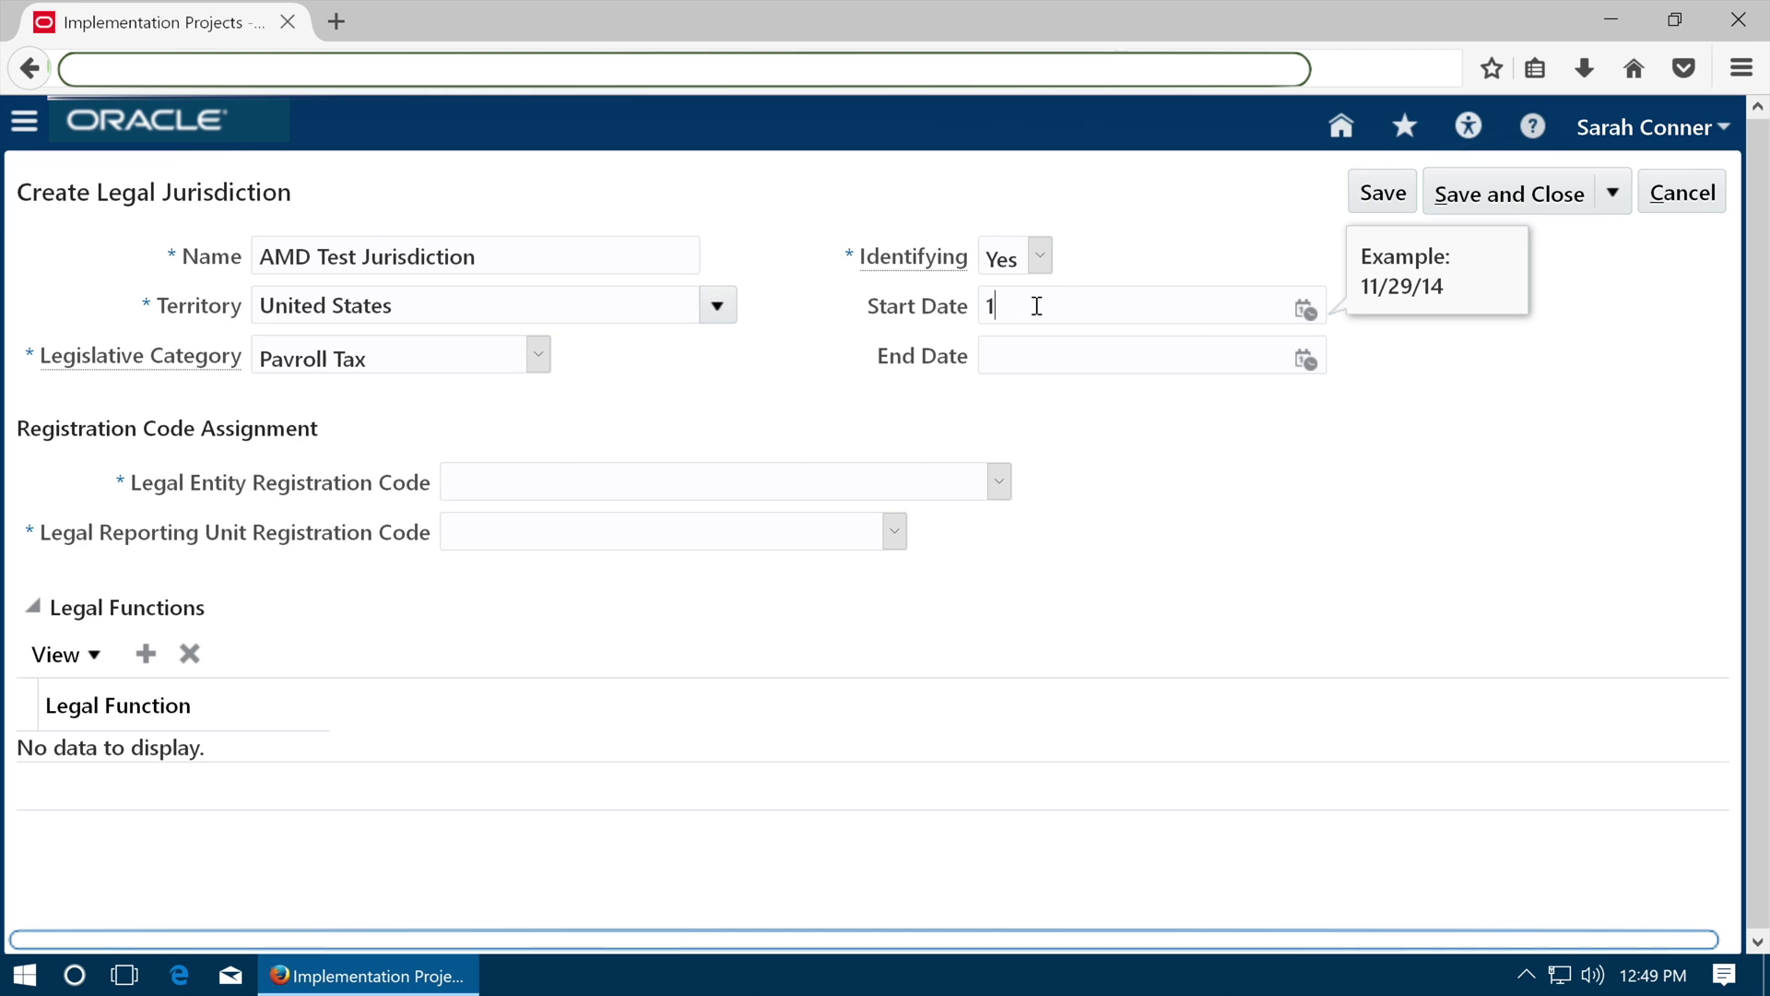
text(/1/151)
click(1236, 427)
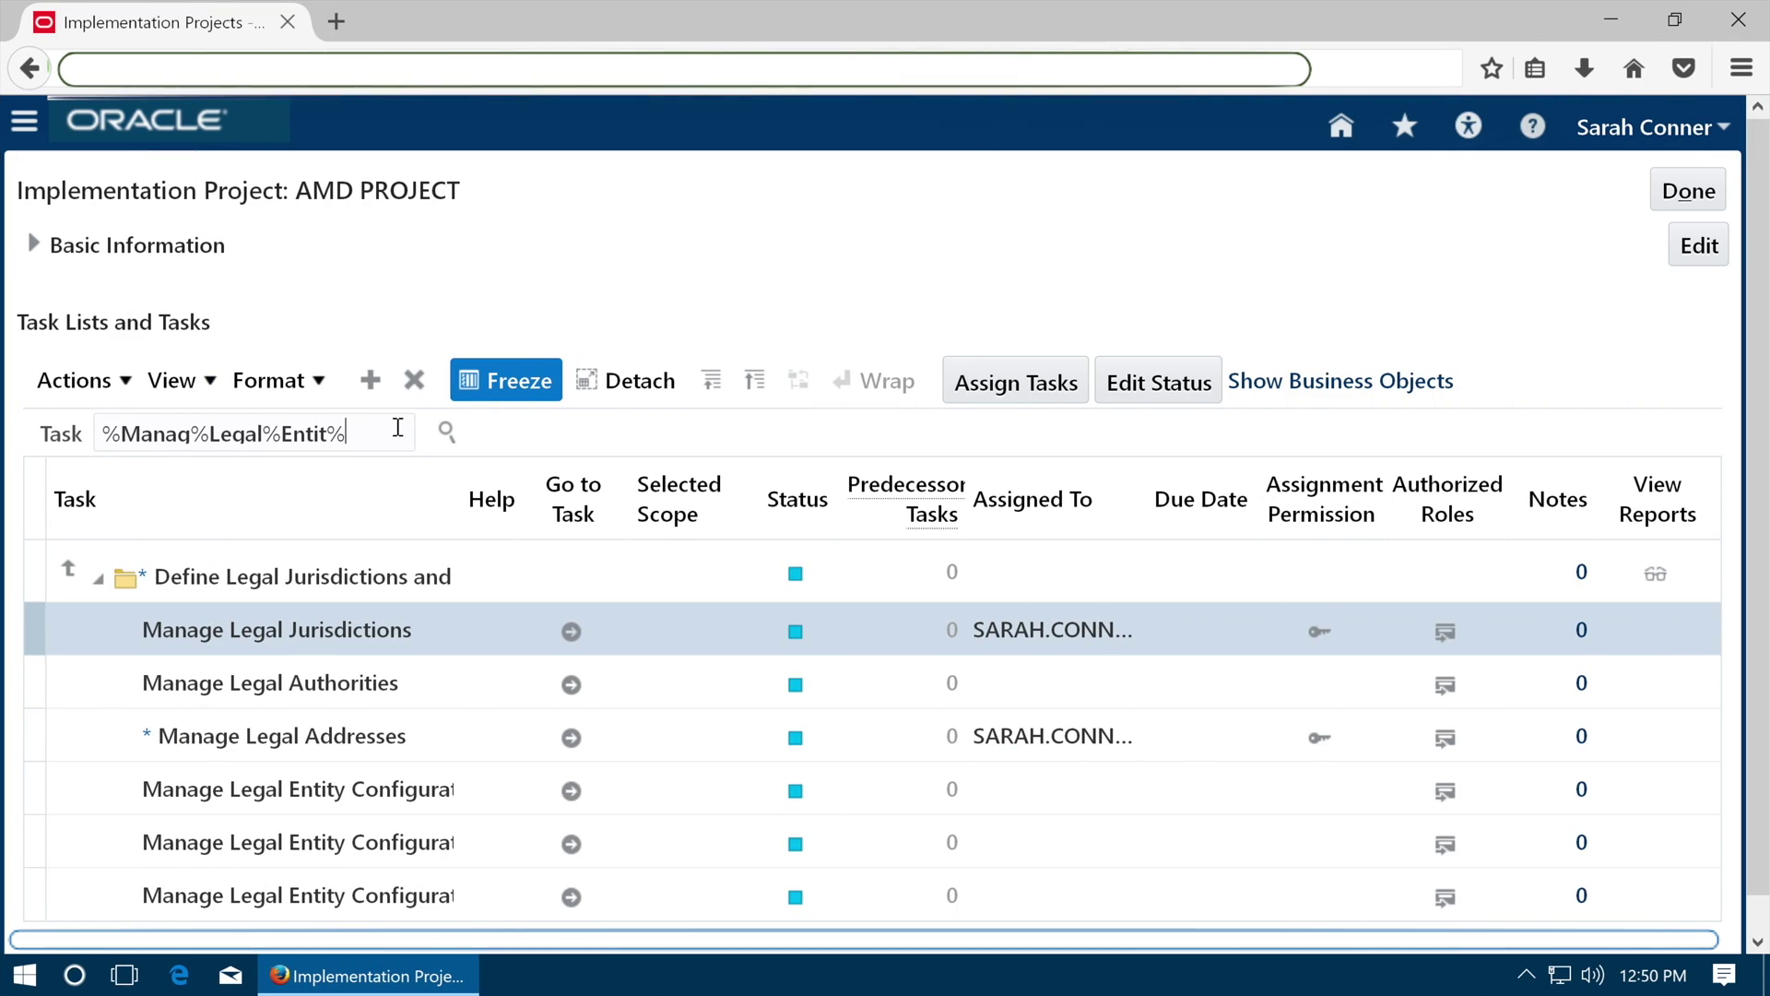
Open the Financials Manage Legal Entity task with scope set to Create New.
click(446, 432)
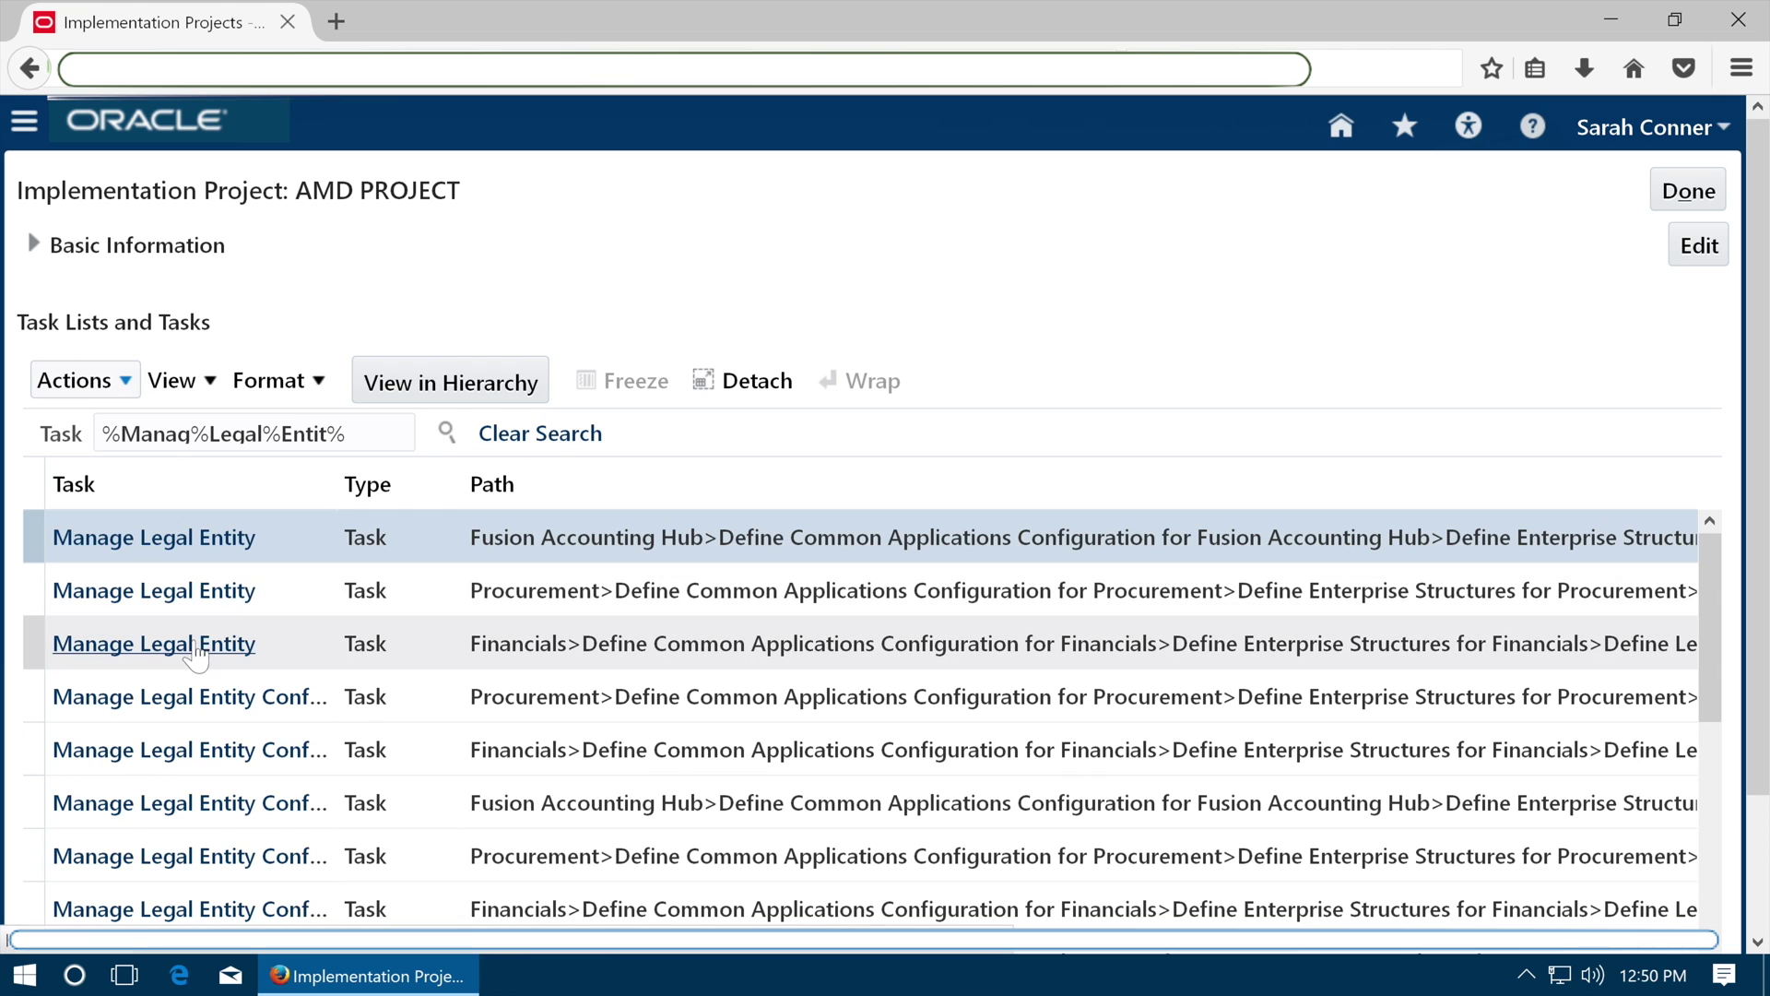
click(197, 643)
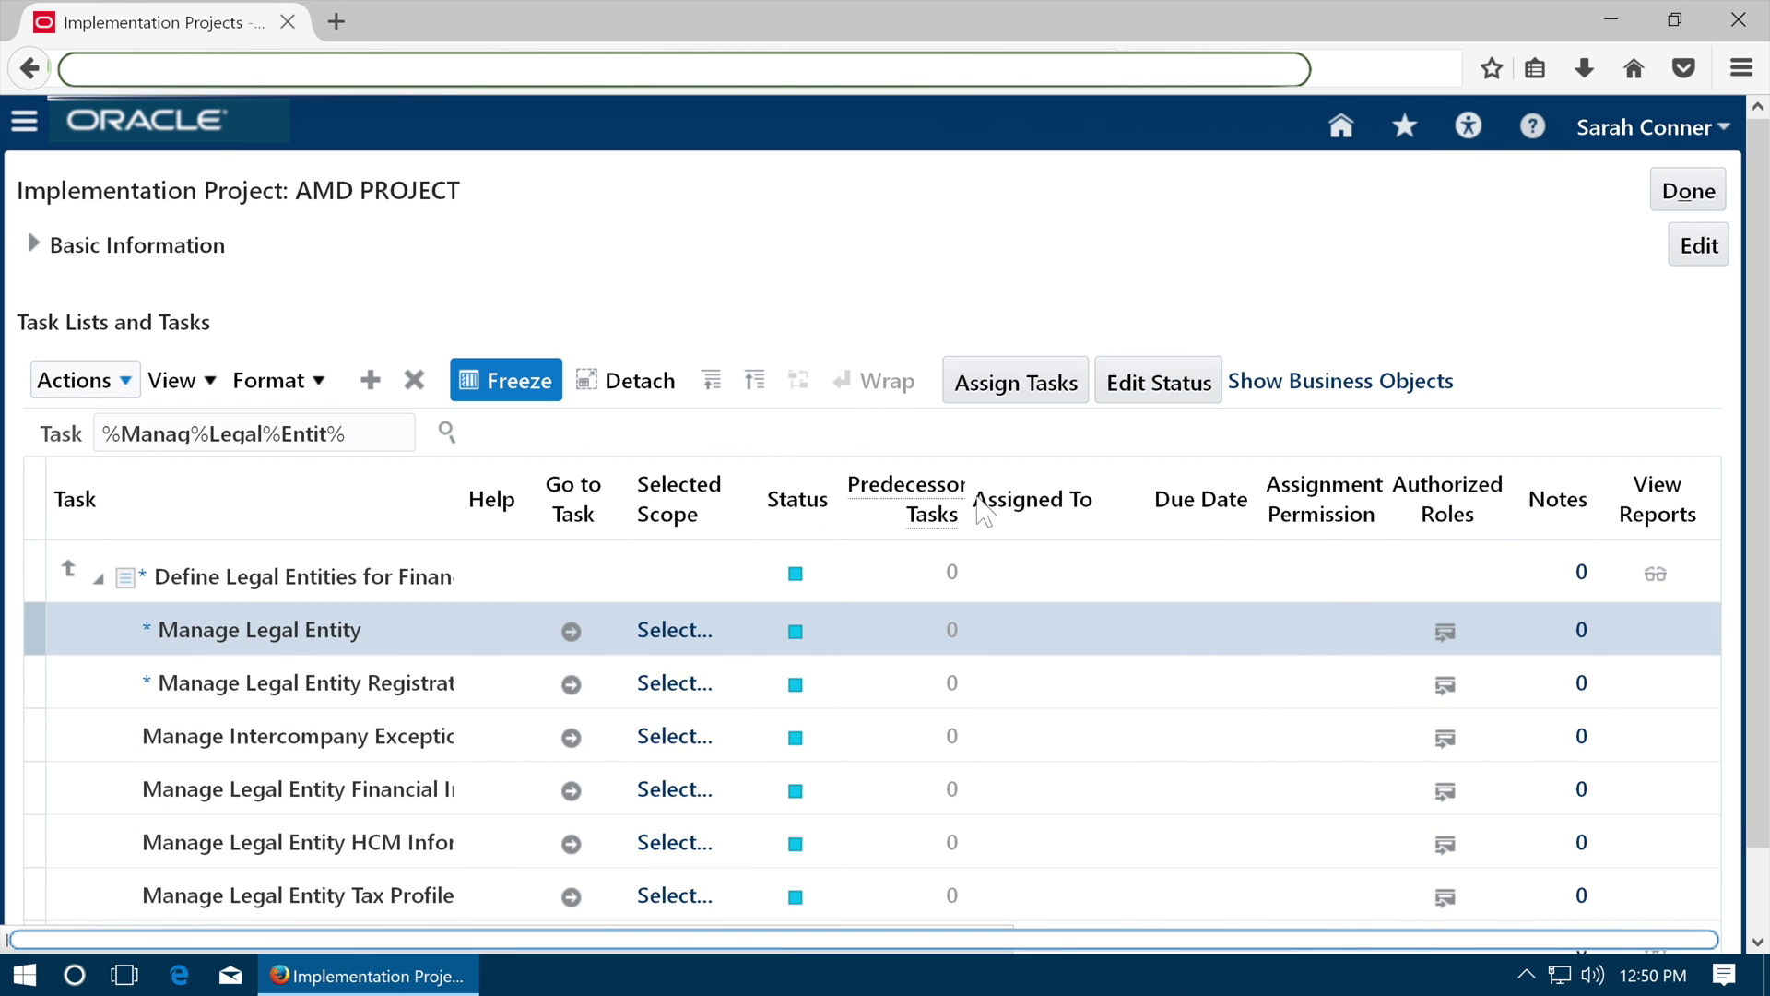
click(570, 632)
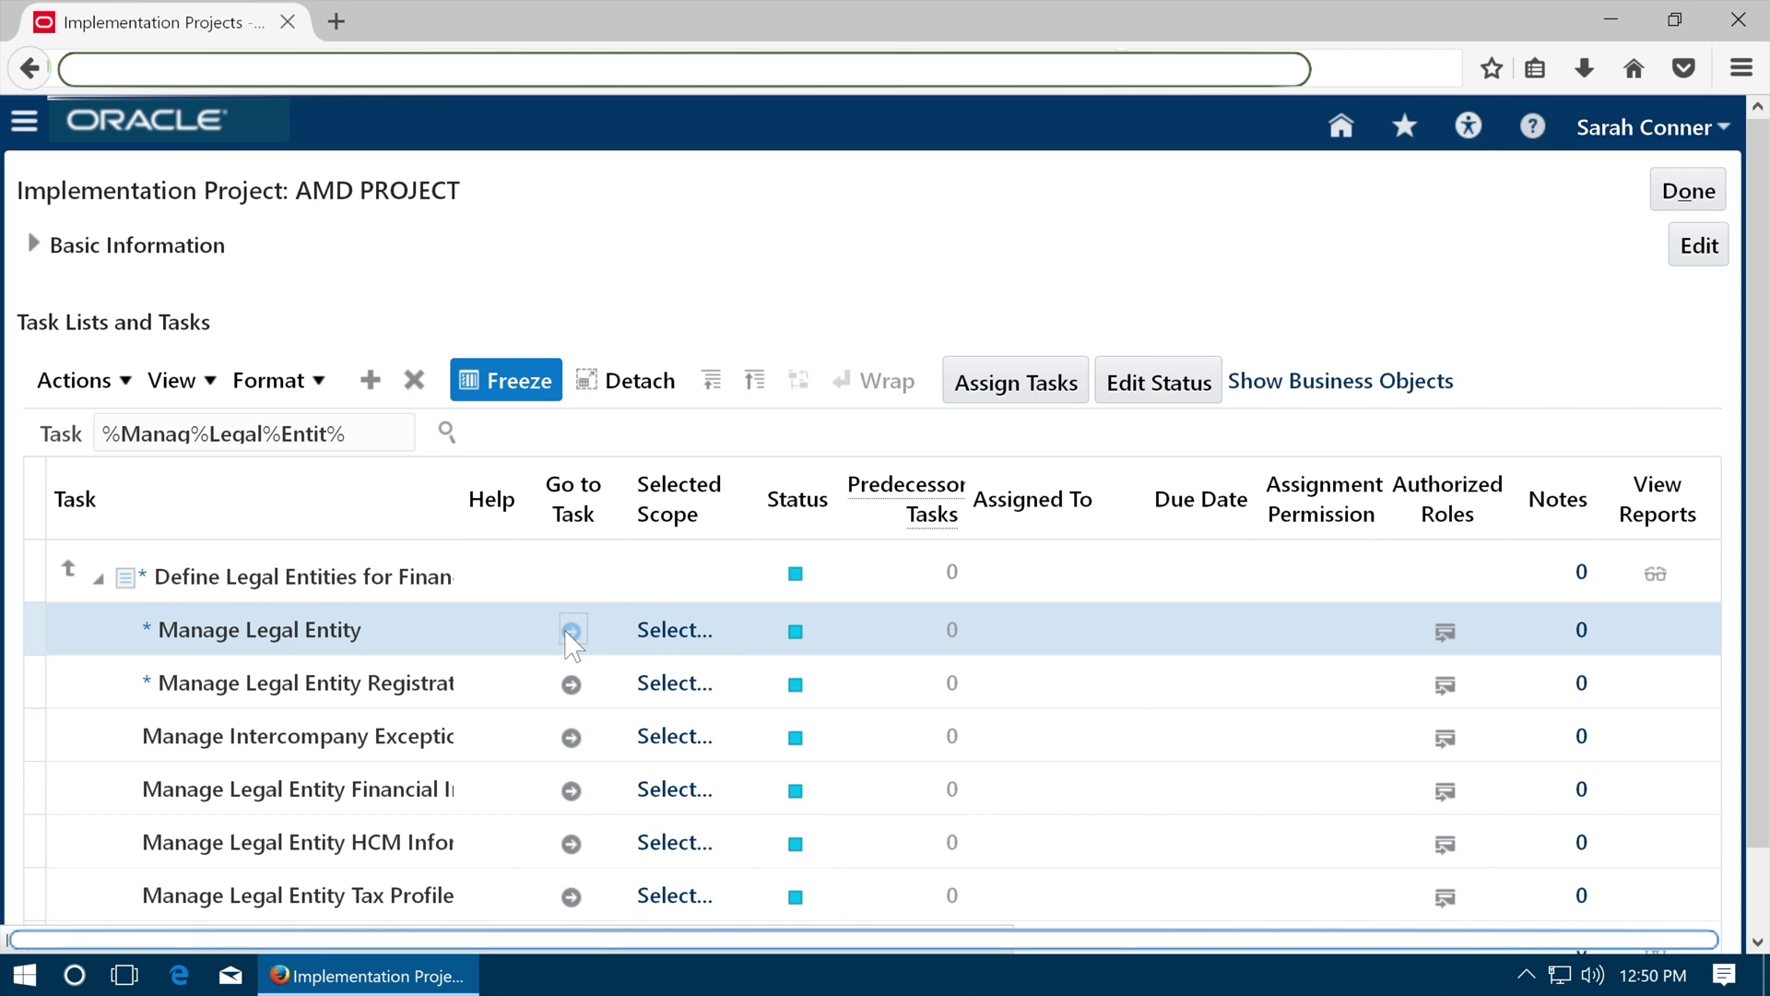
click(830, 574)
click(799, 693)
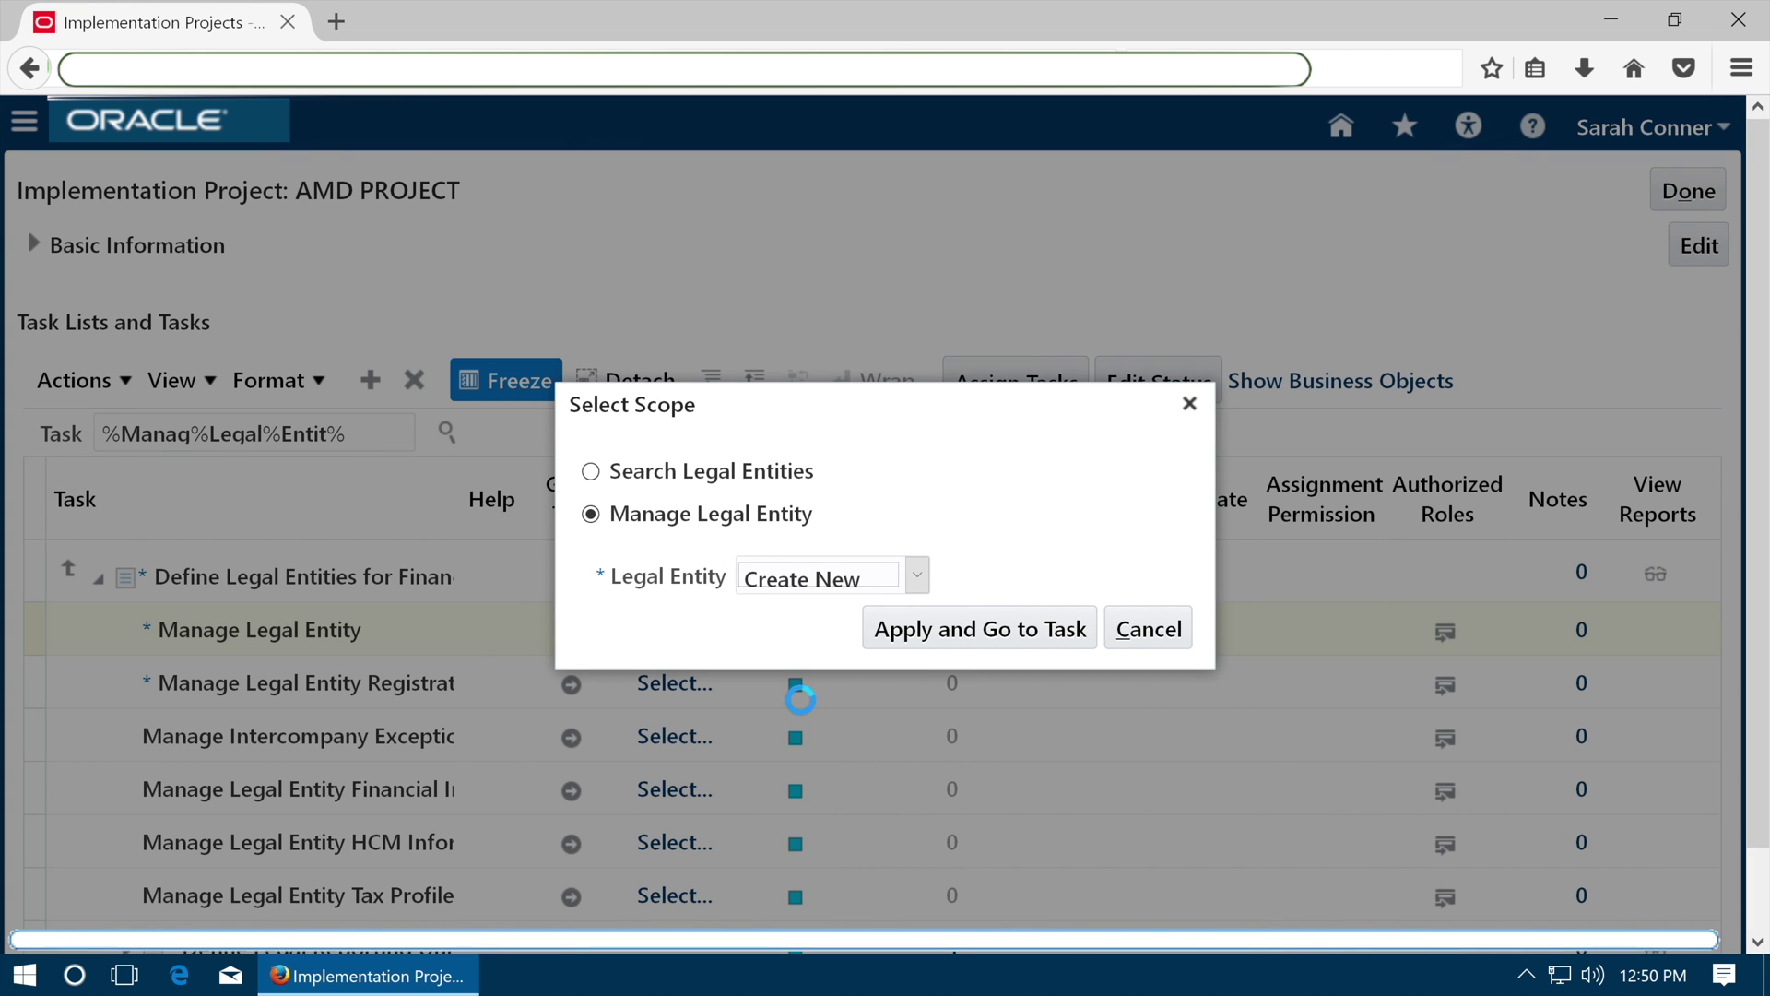
click(929, 629)
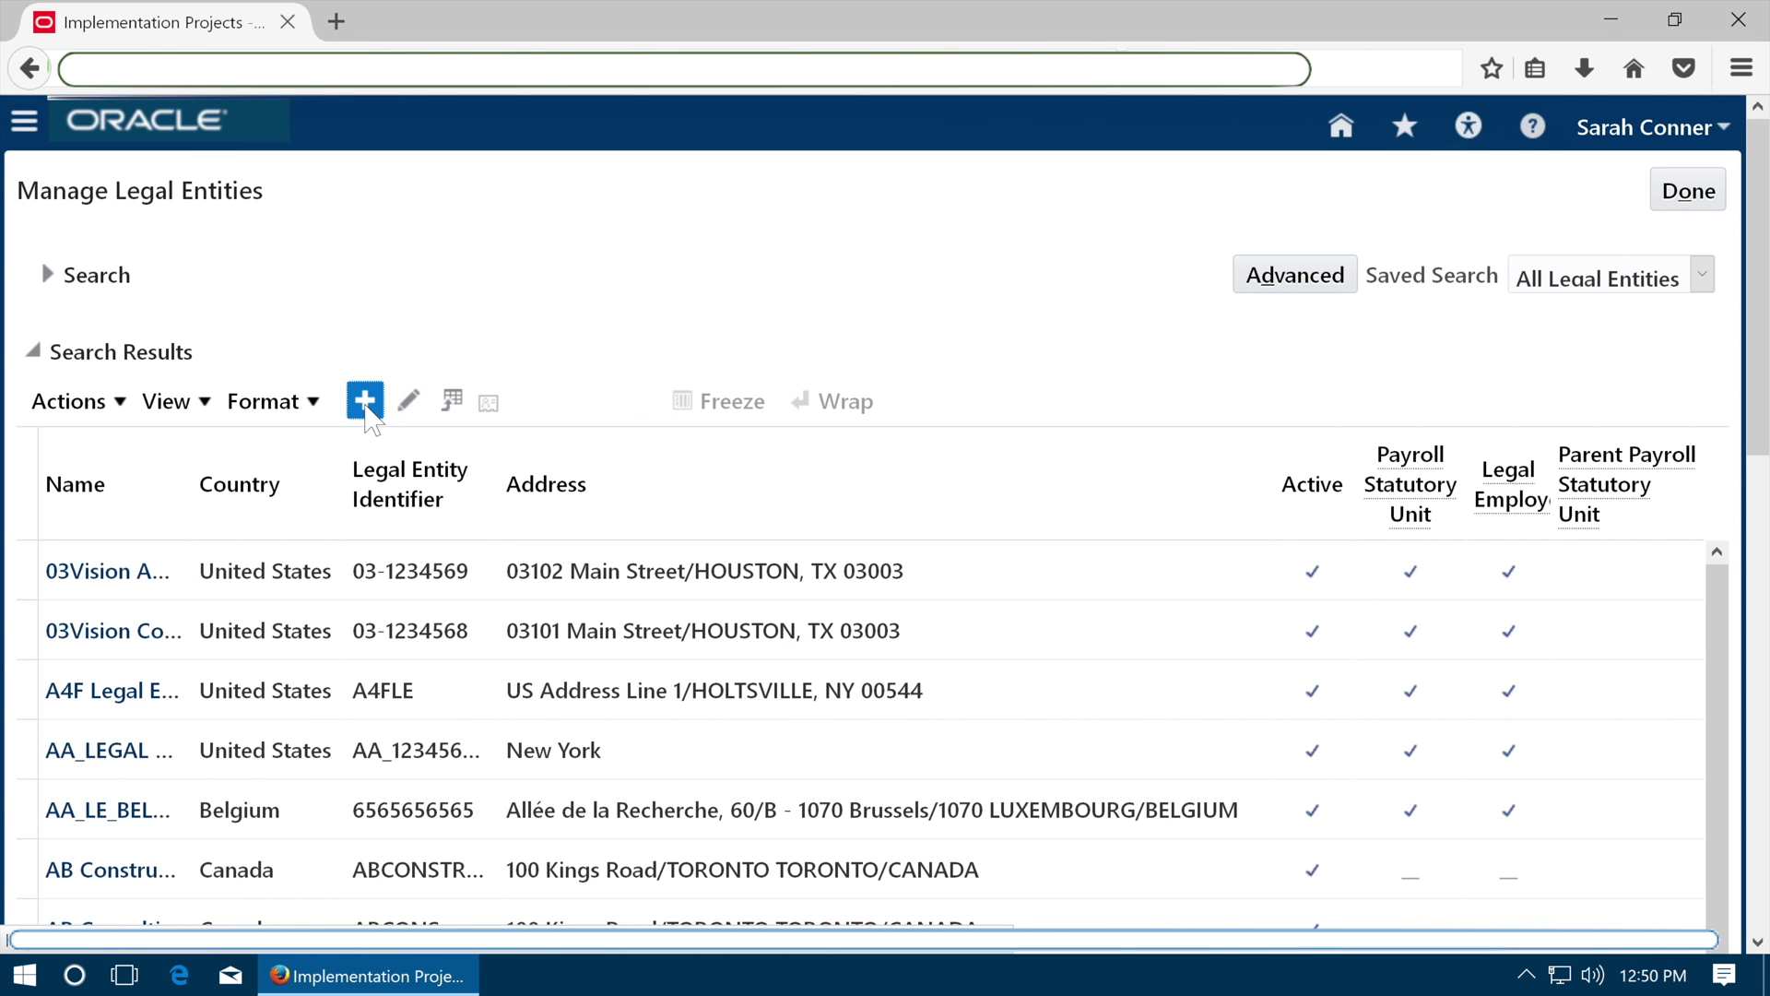
Create legal entity AMD-LE at 142-21, Queens, NY 11413, and save and close.
click(365, 402)
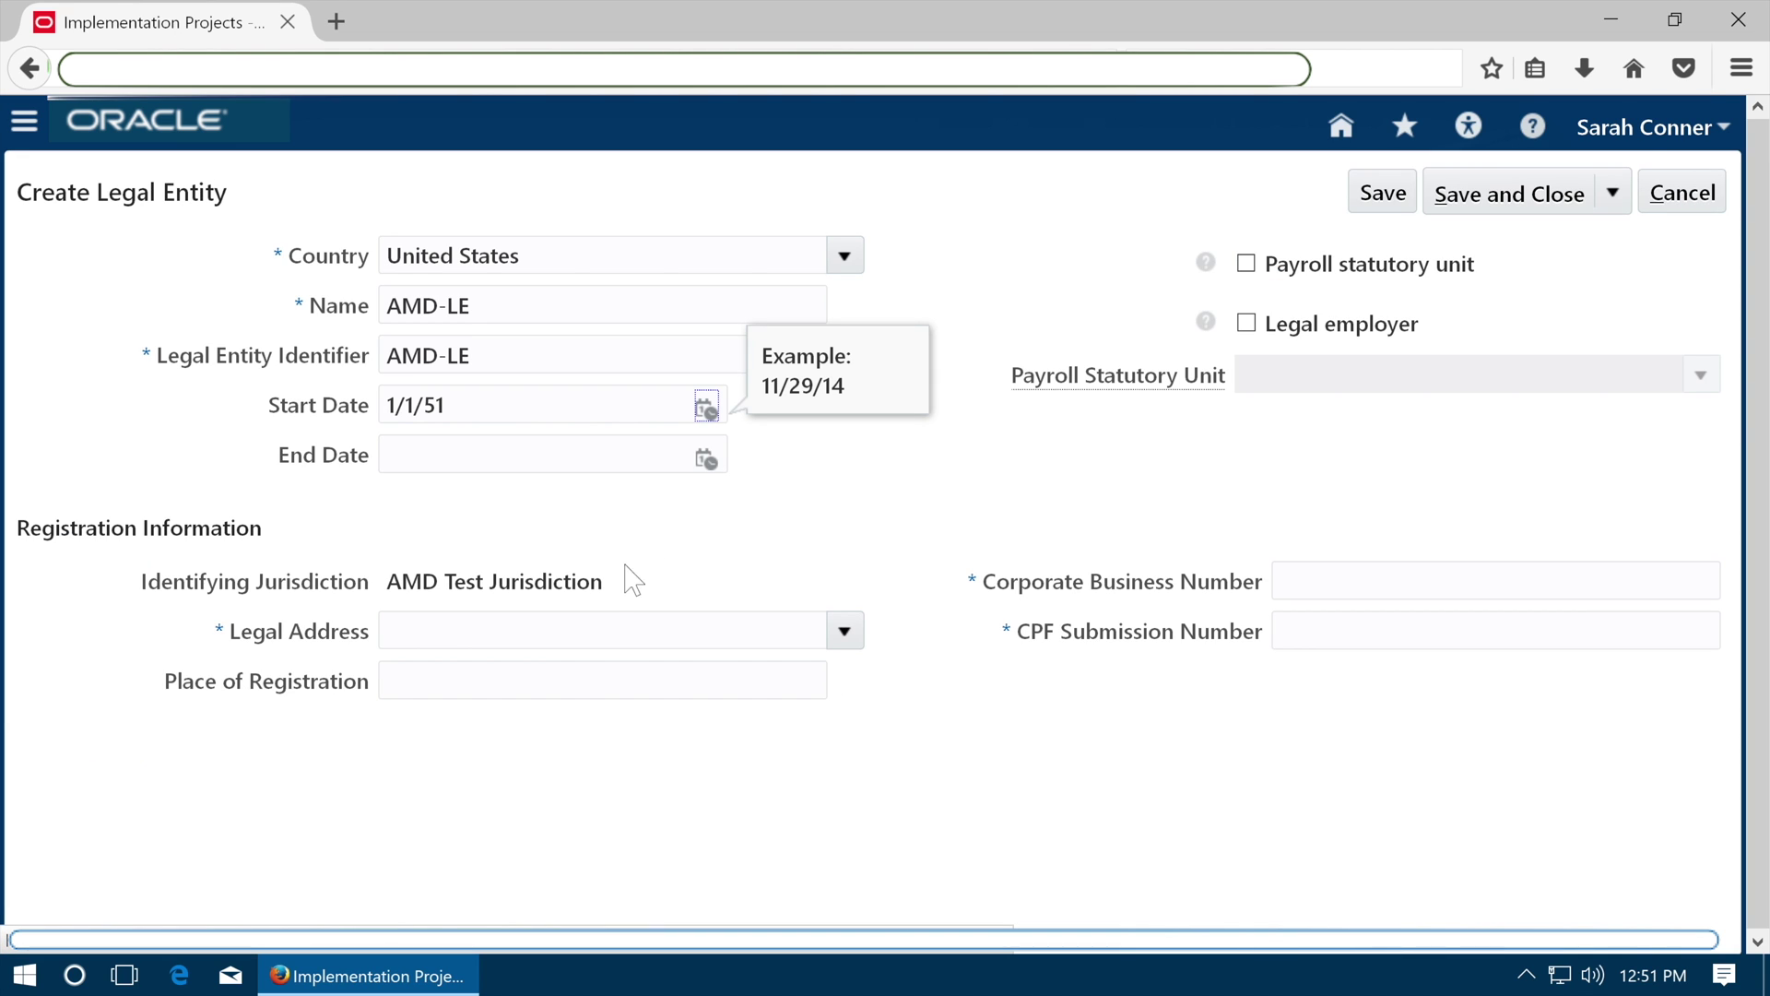
click(546, 634)
text(142)
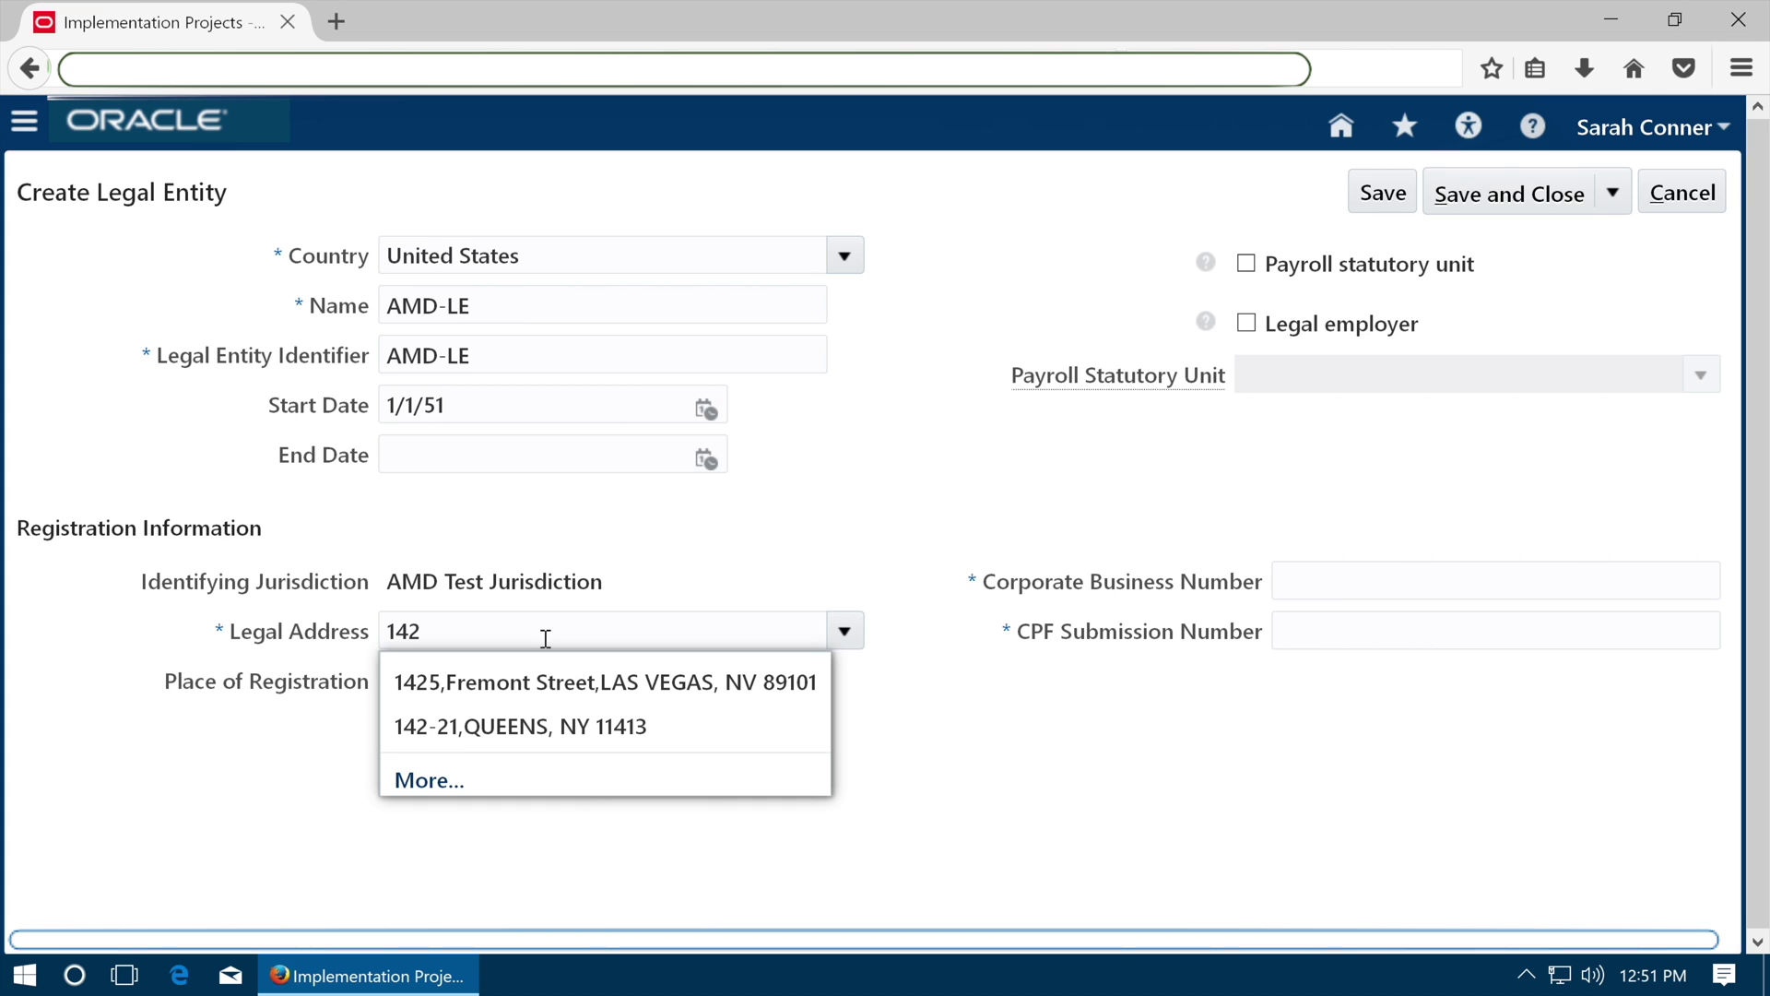
click(546, 726)
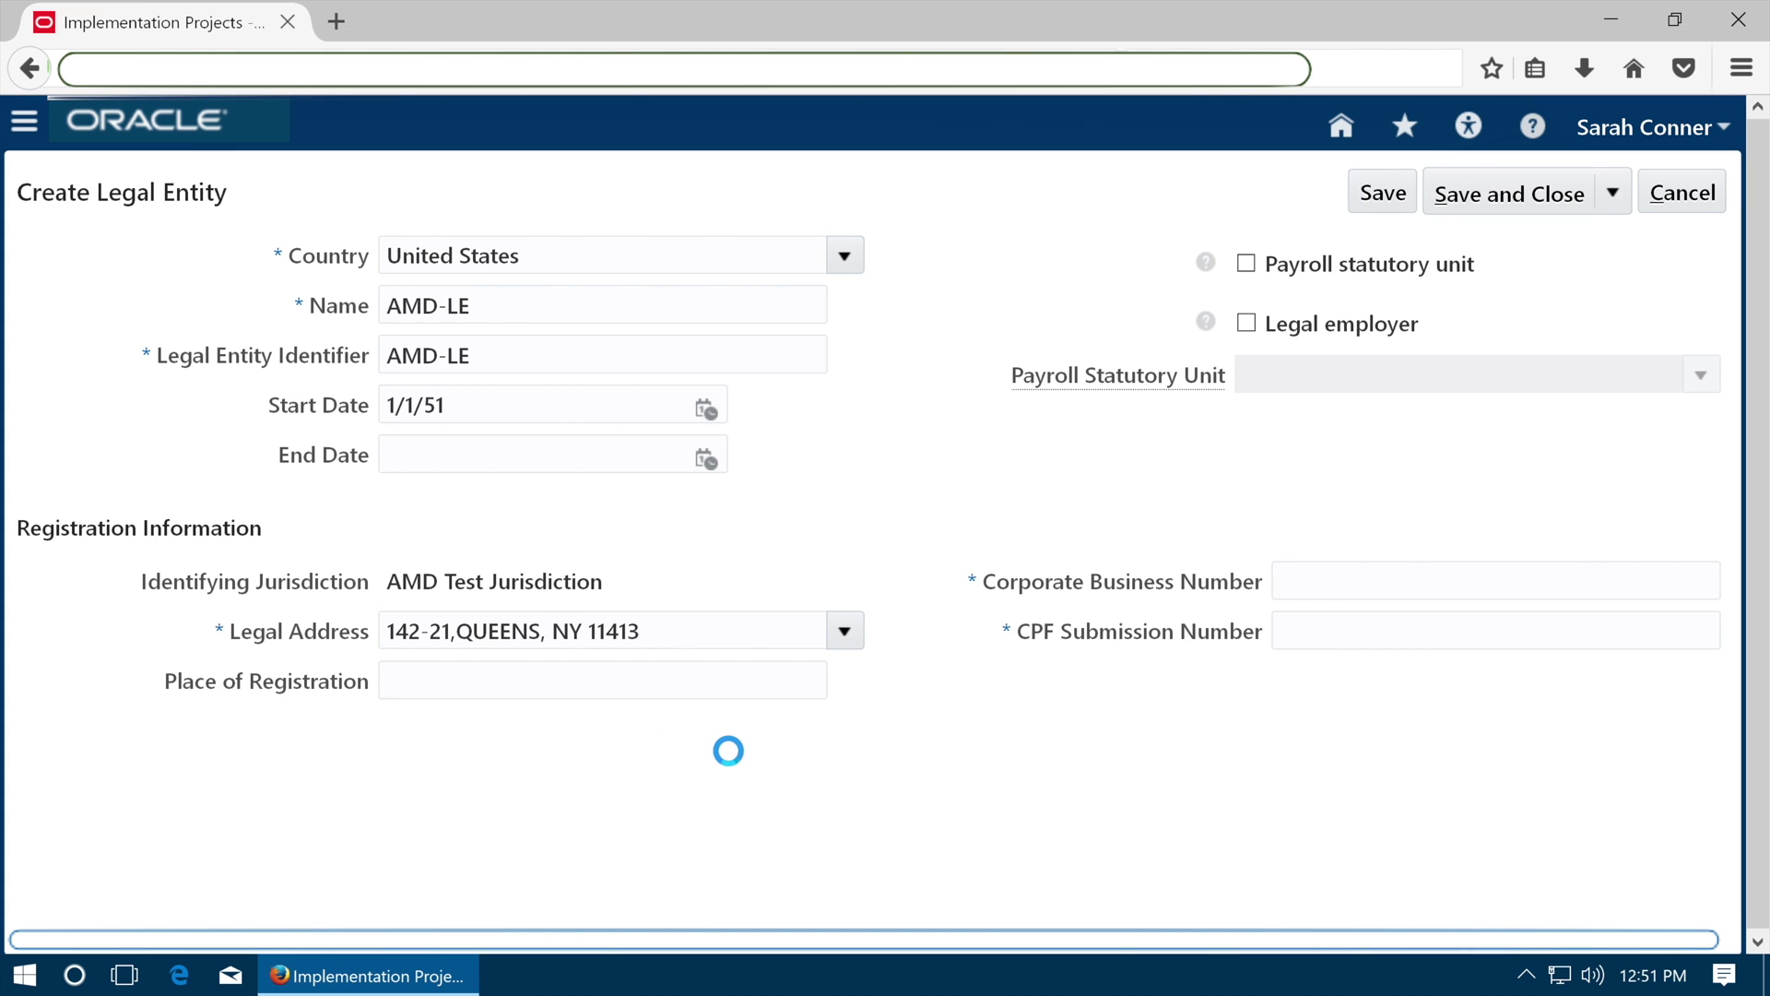
text(102388)
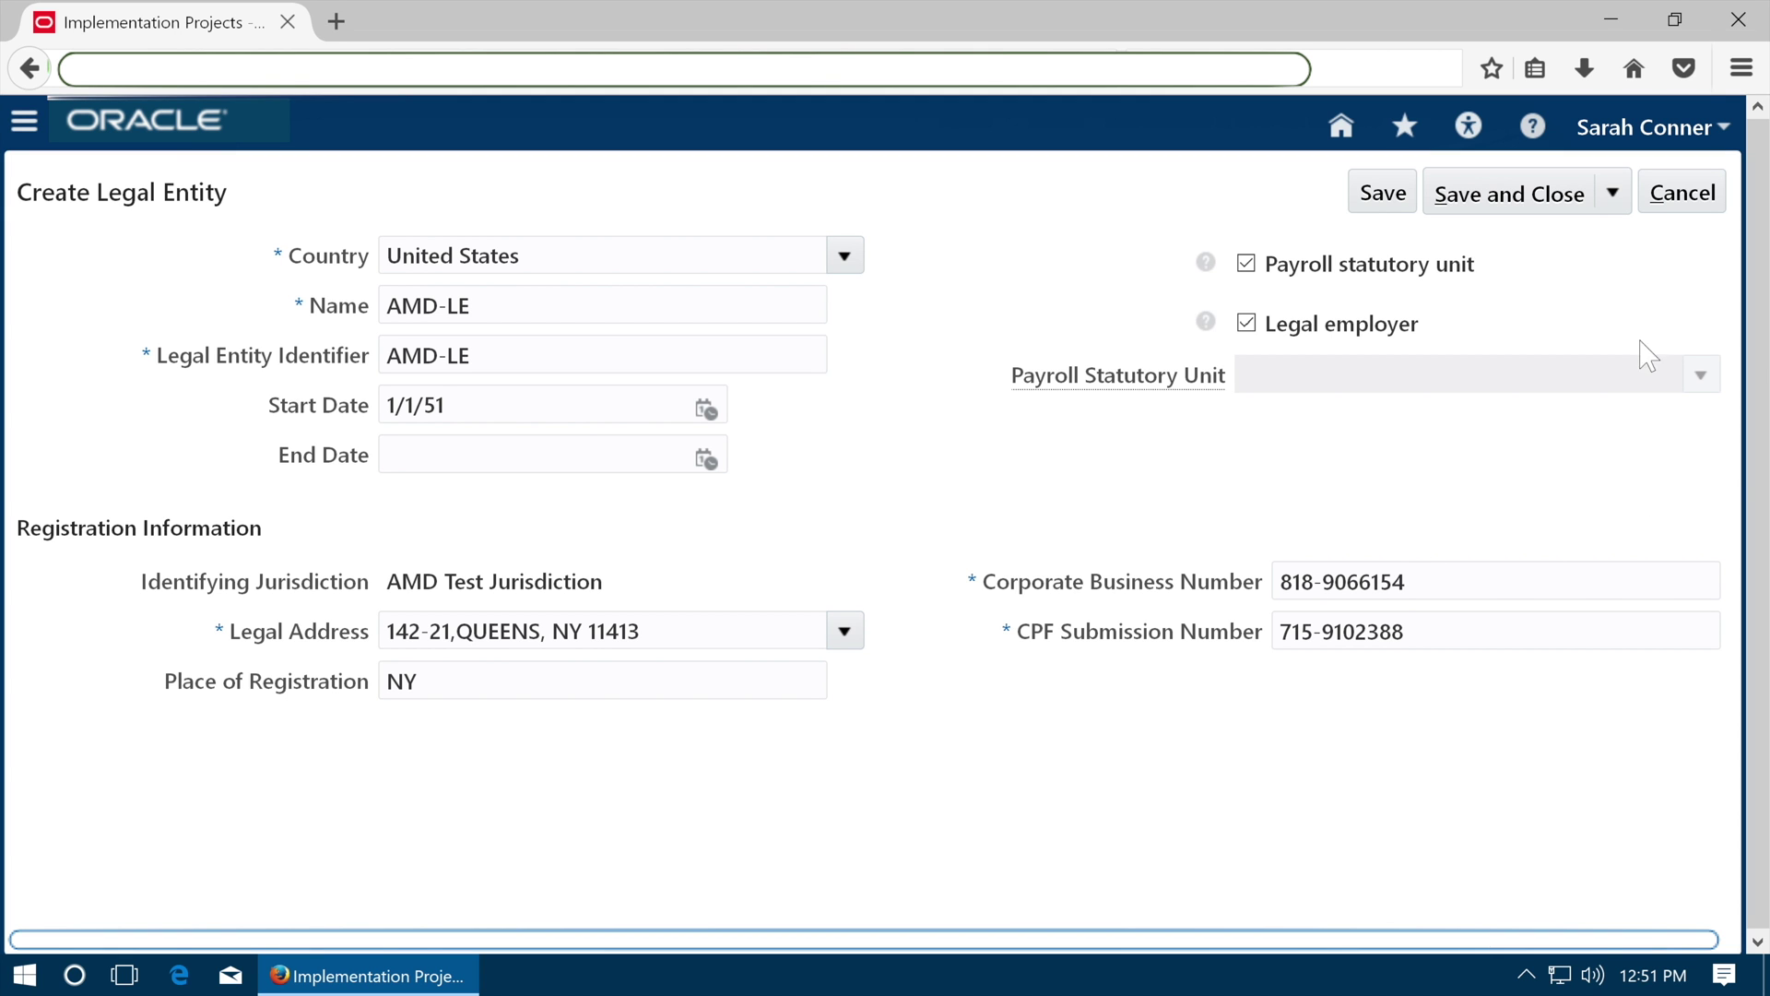
click(1509, 204)
click(1509, 204)
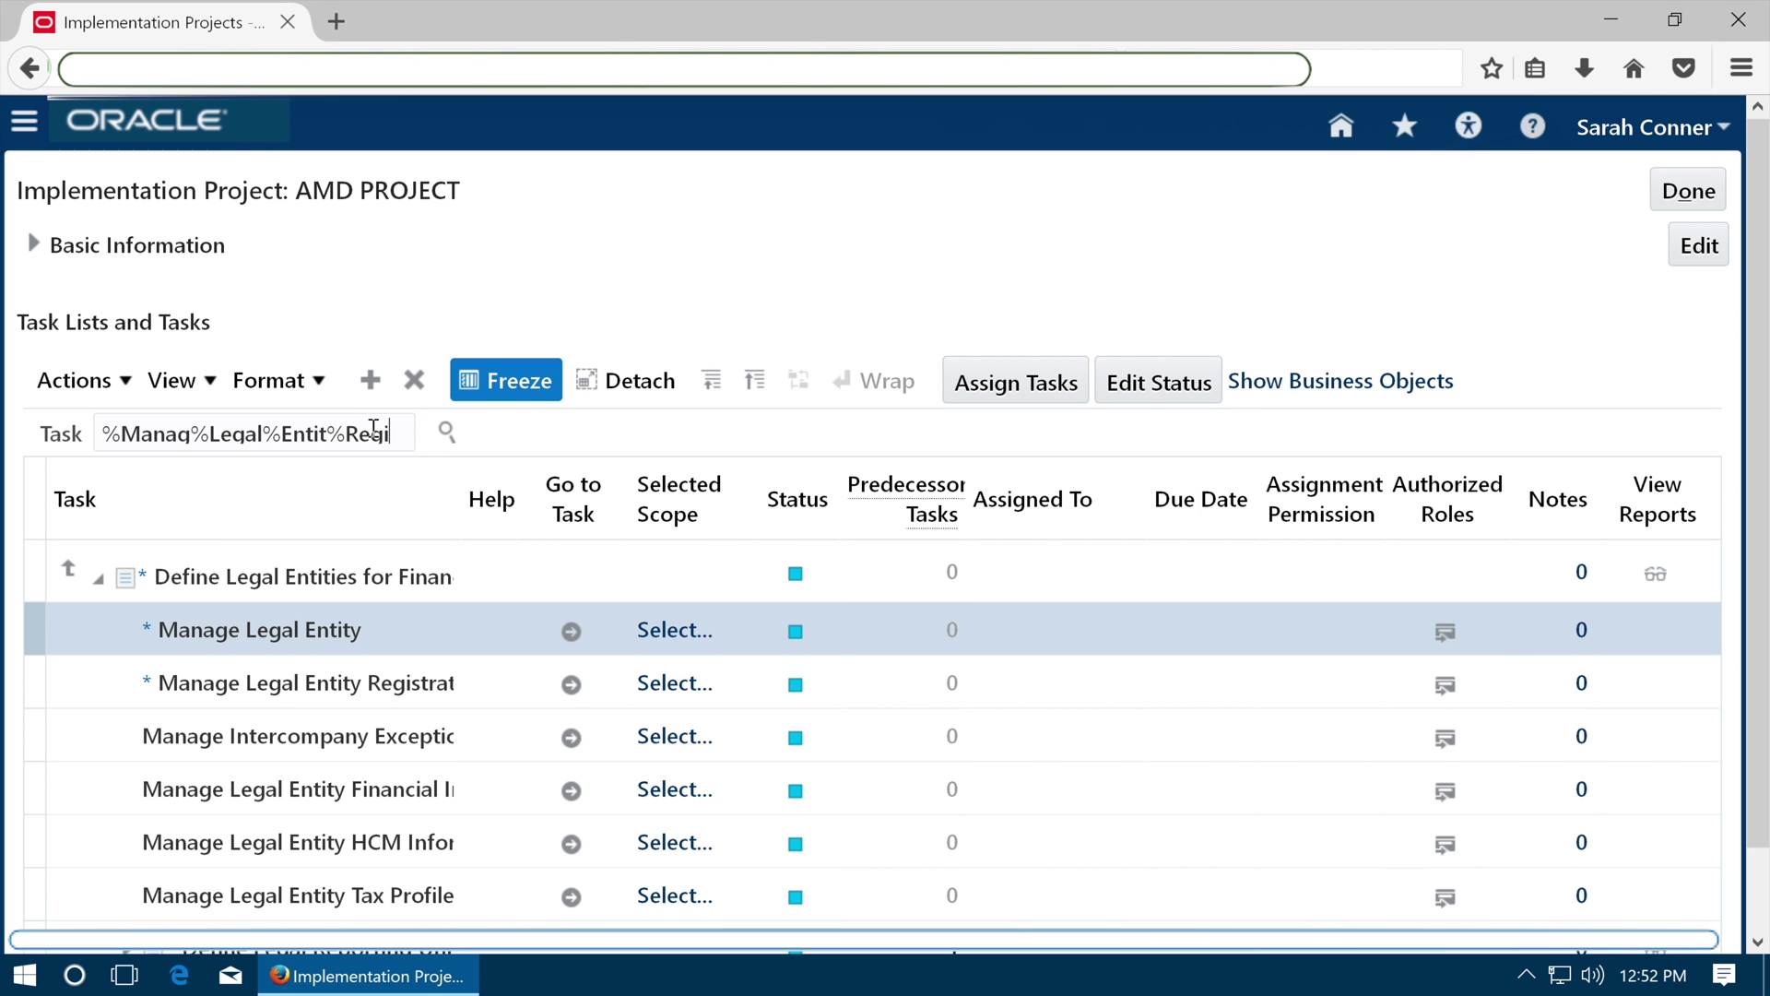
Open the legal entity registrations task, scoped to an existing legal entity.
click(447, 433)
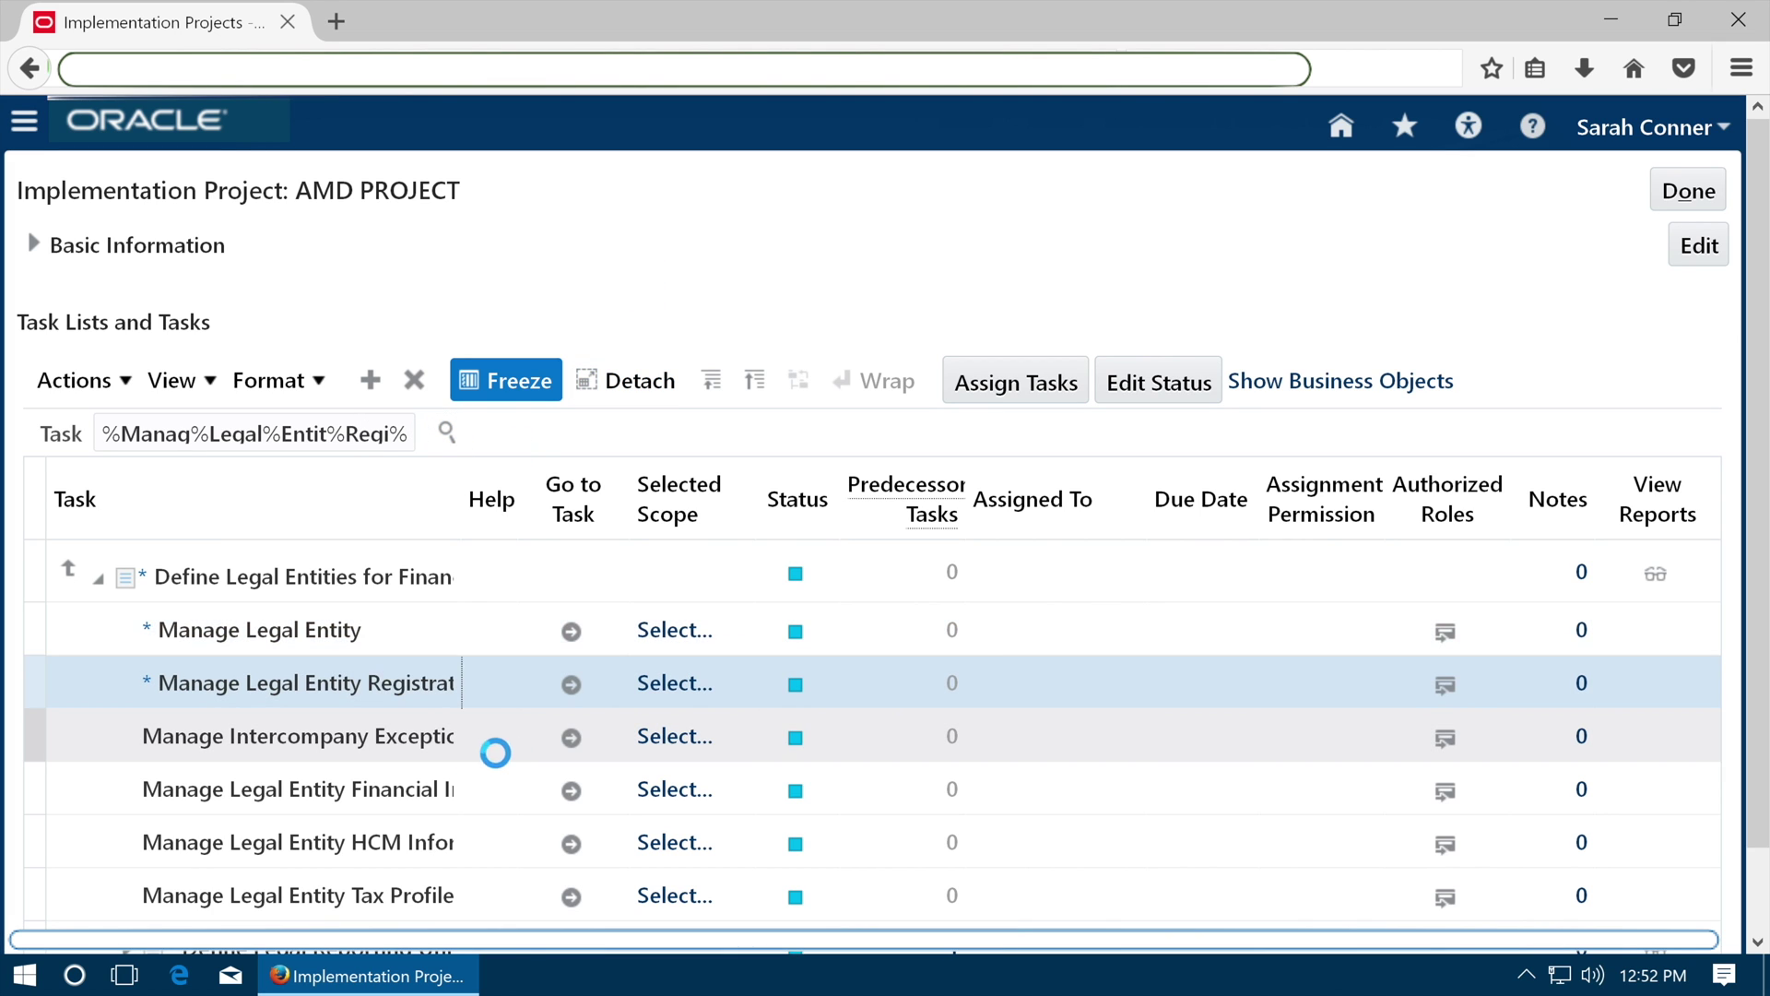
click(572, 685)
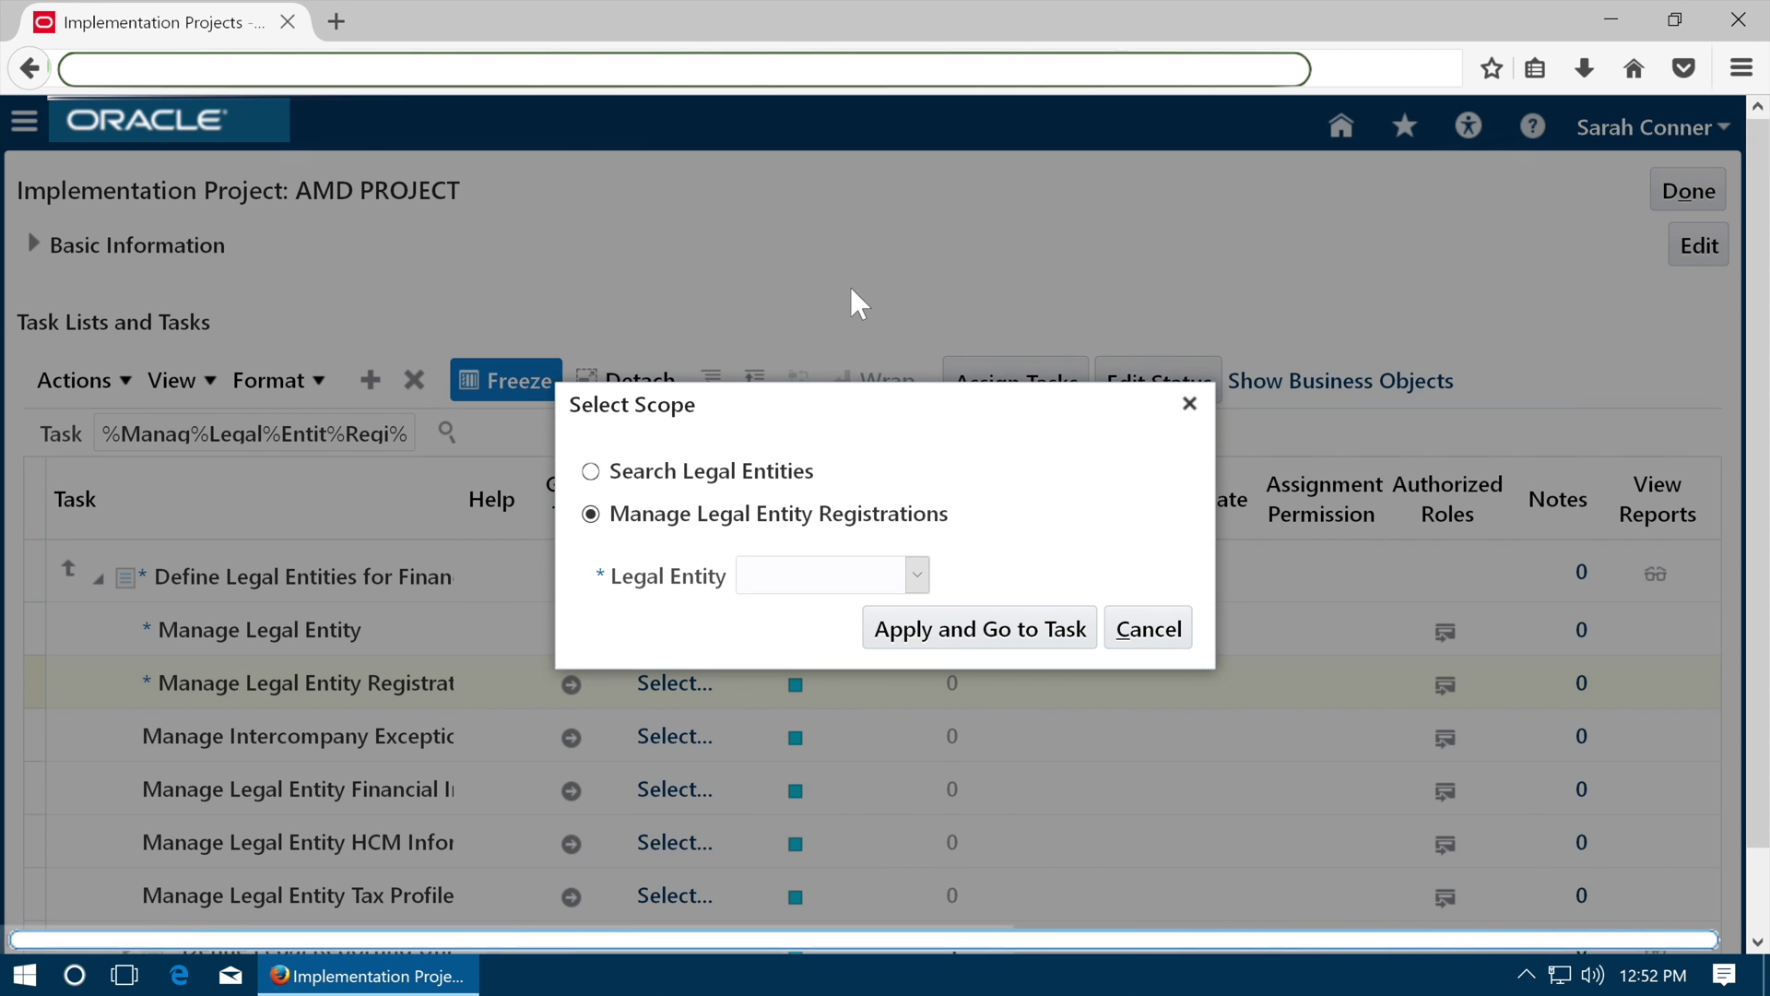
click(805, 581)
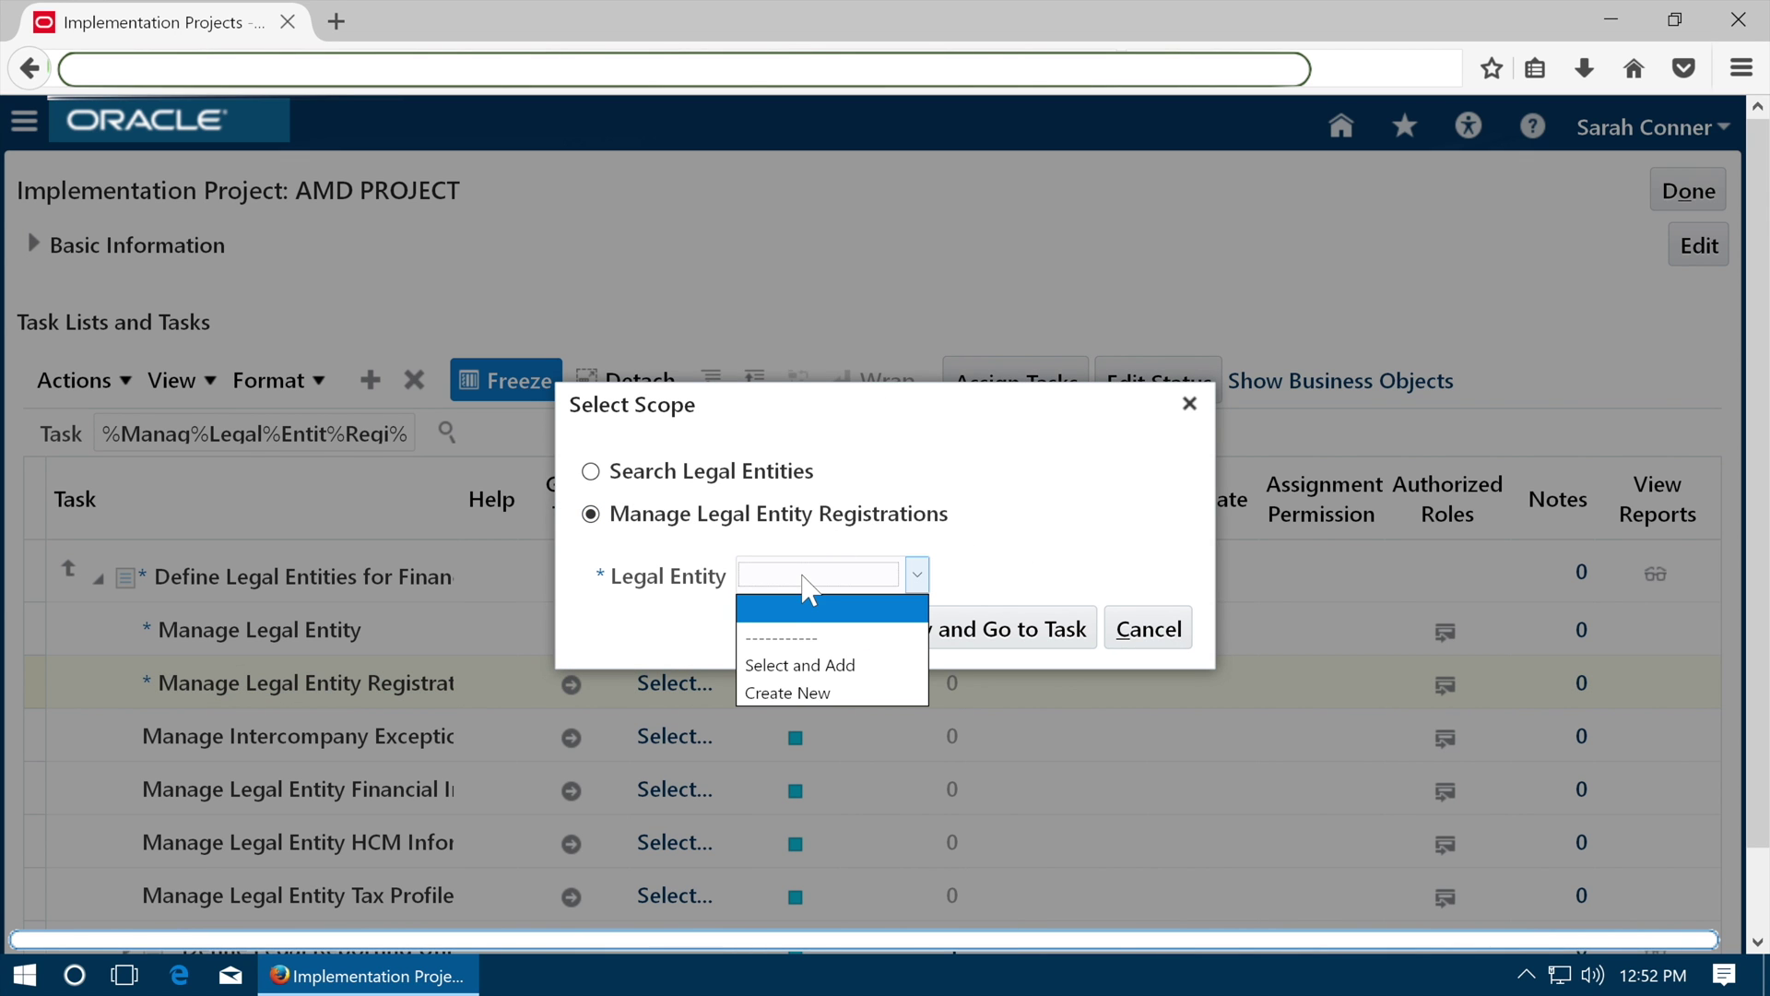
click(800, 665)
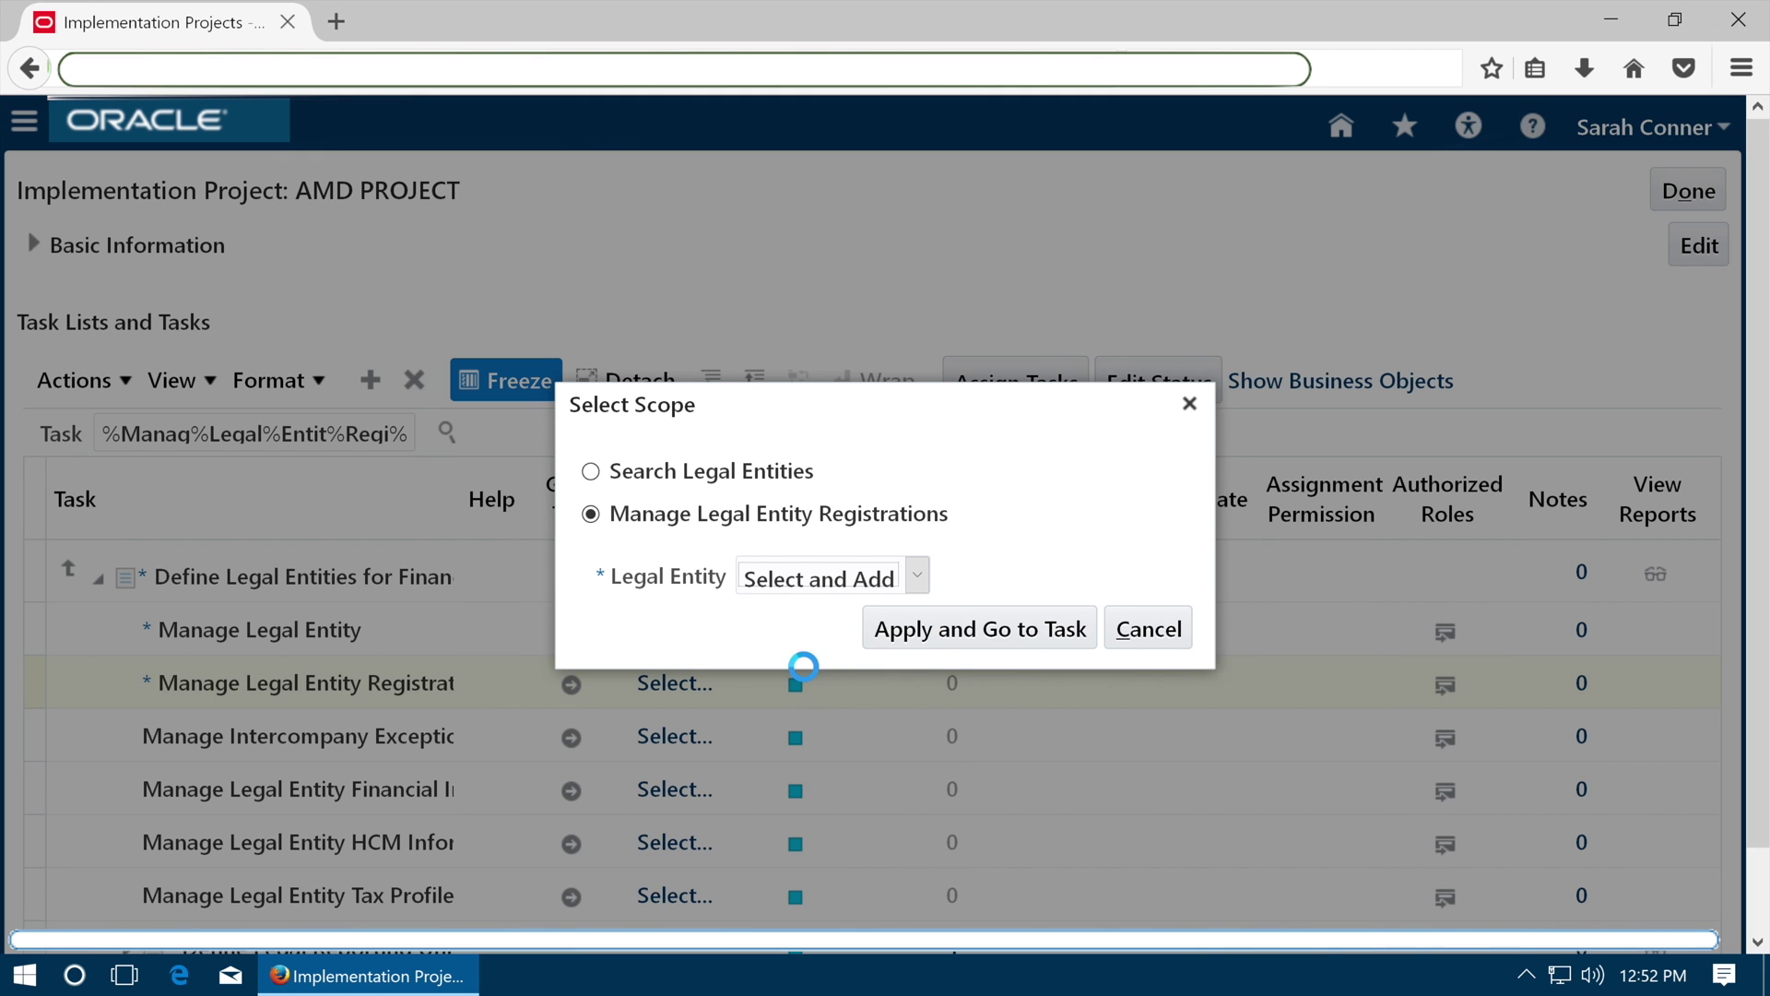
click(982, 636)
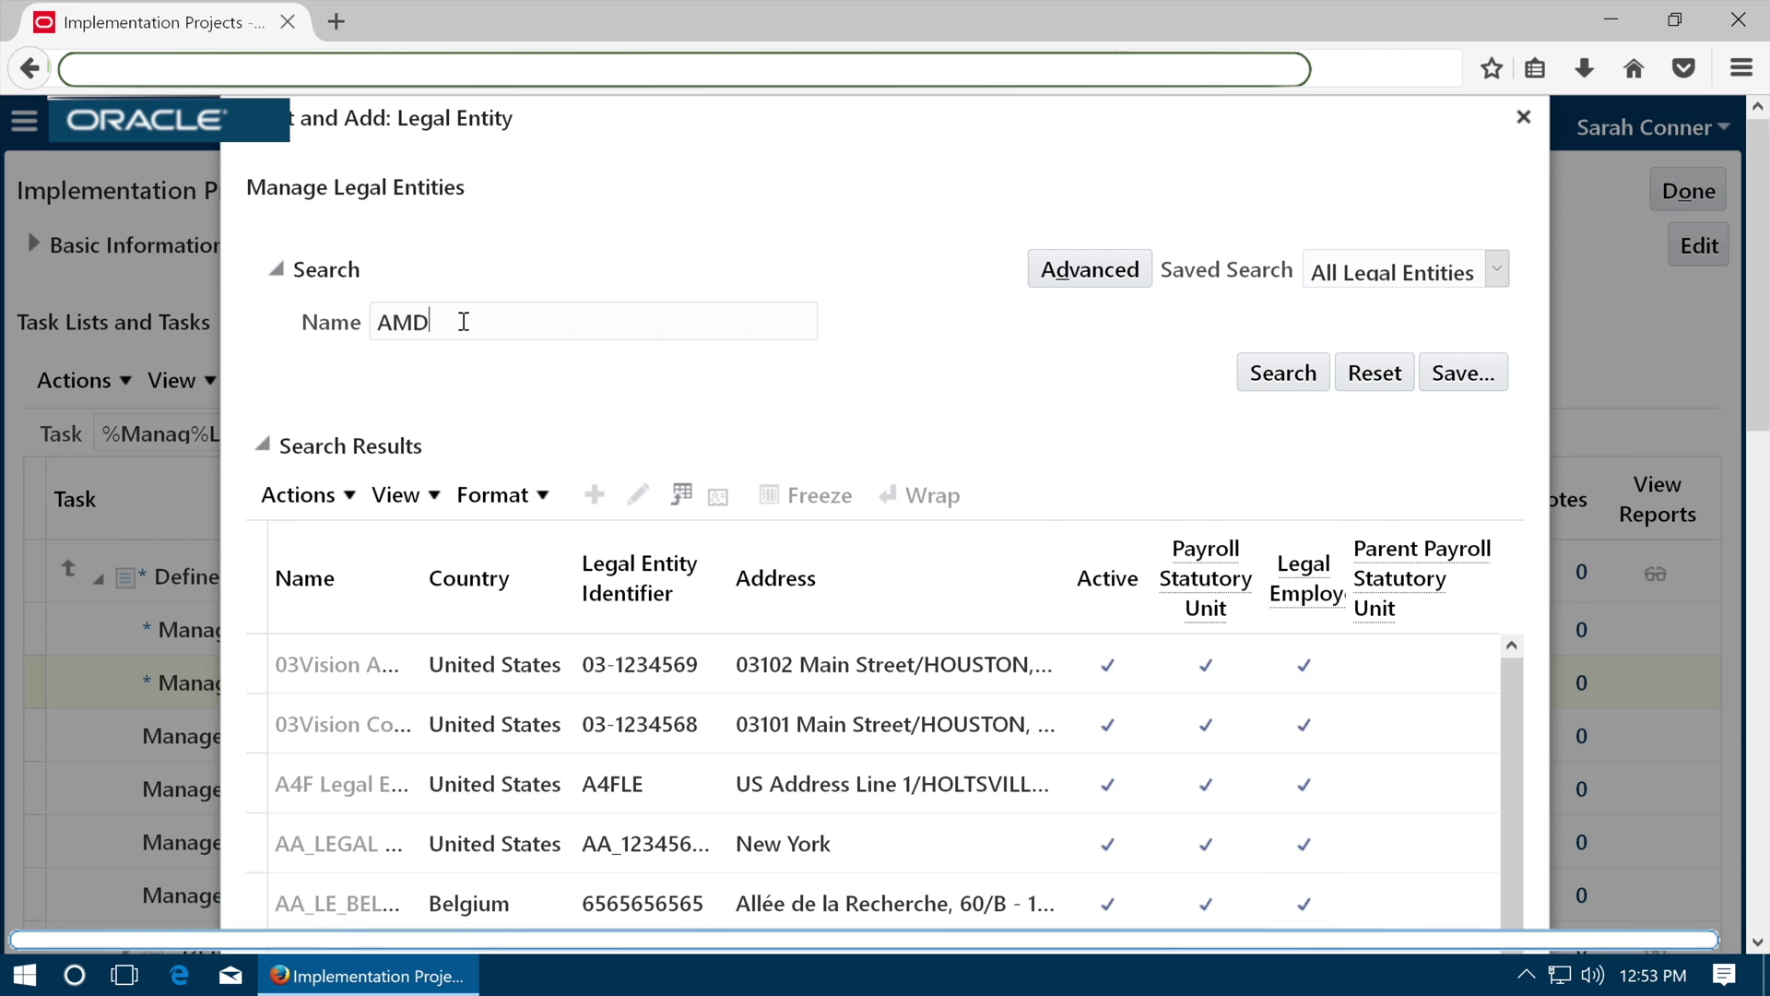
Search for AMD and confirm AMD-LE as the task scope.
click(1235, 371)
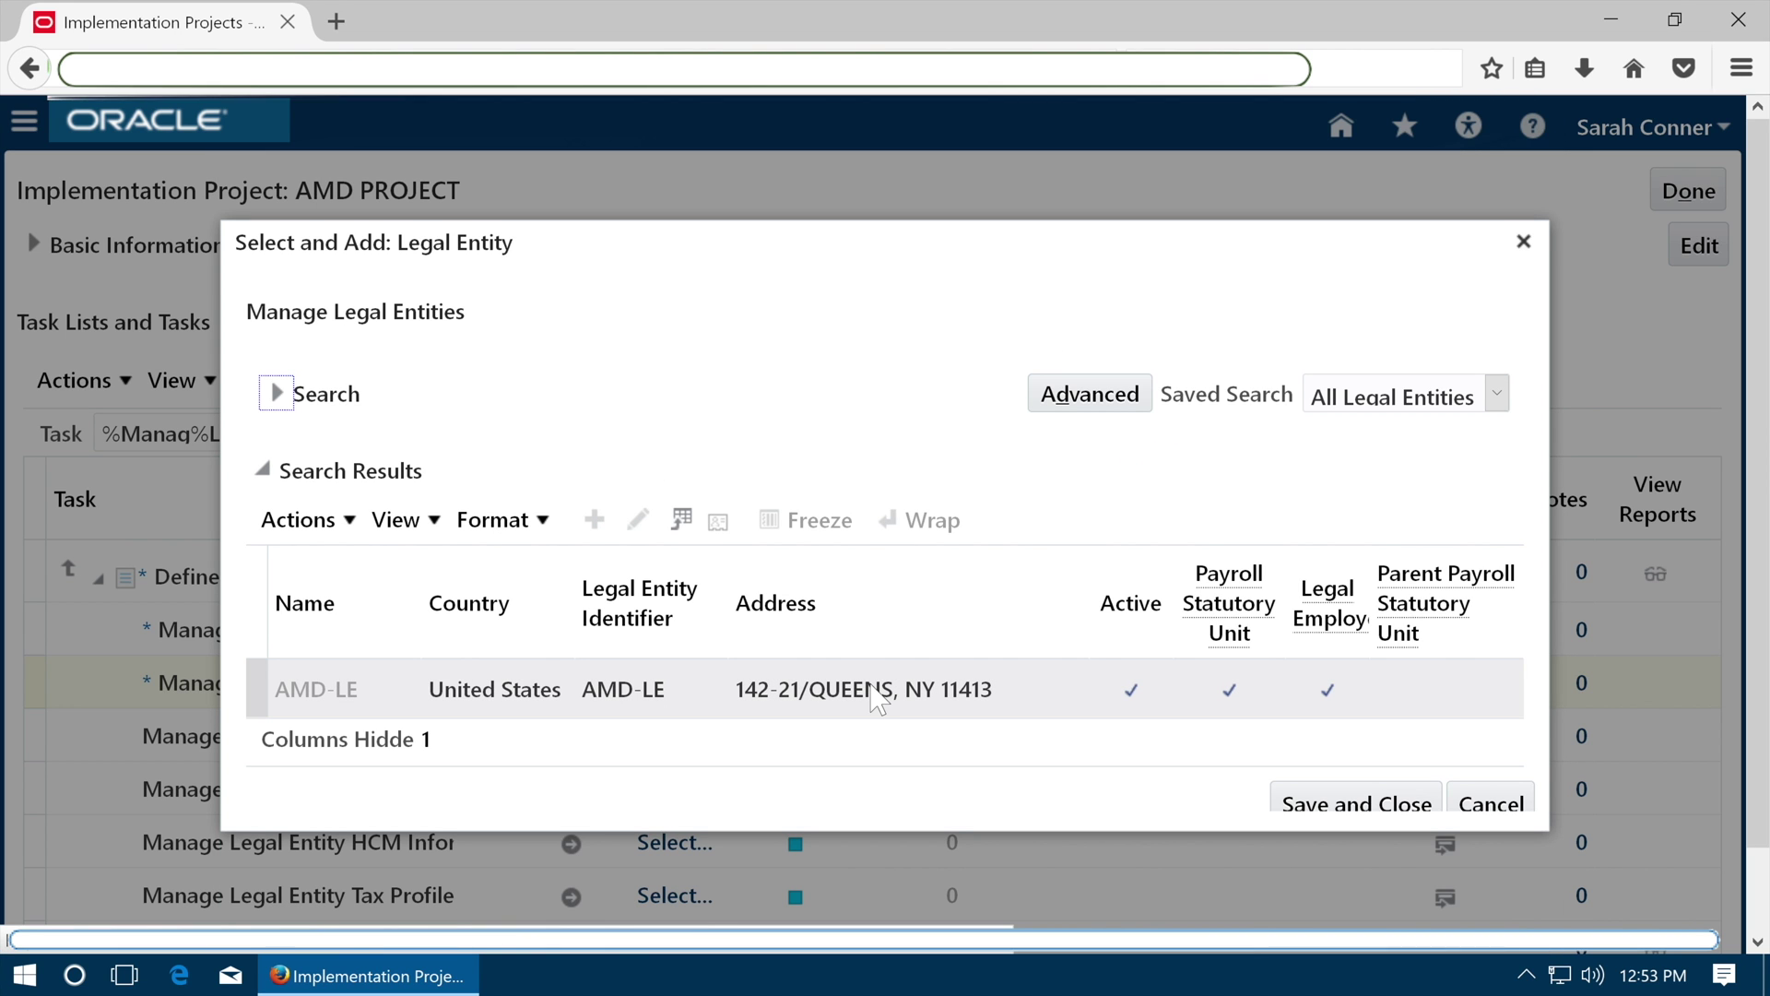
click(871, 687)
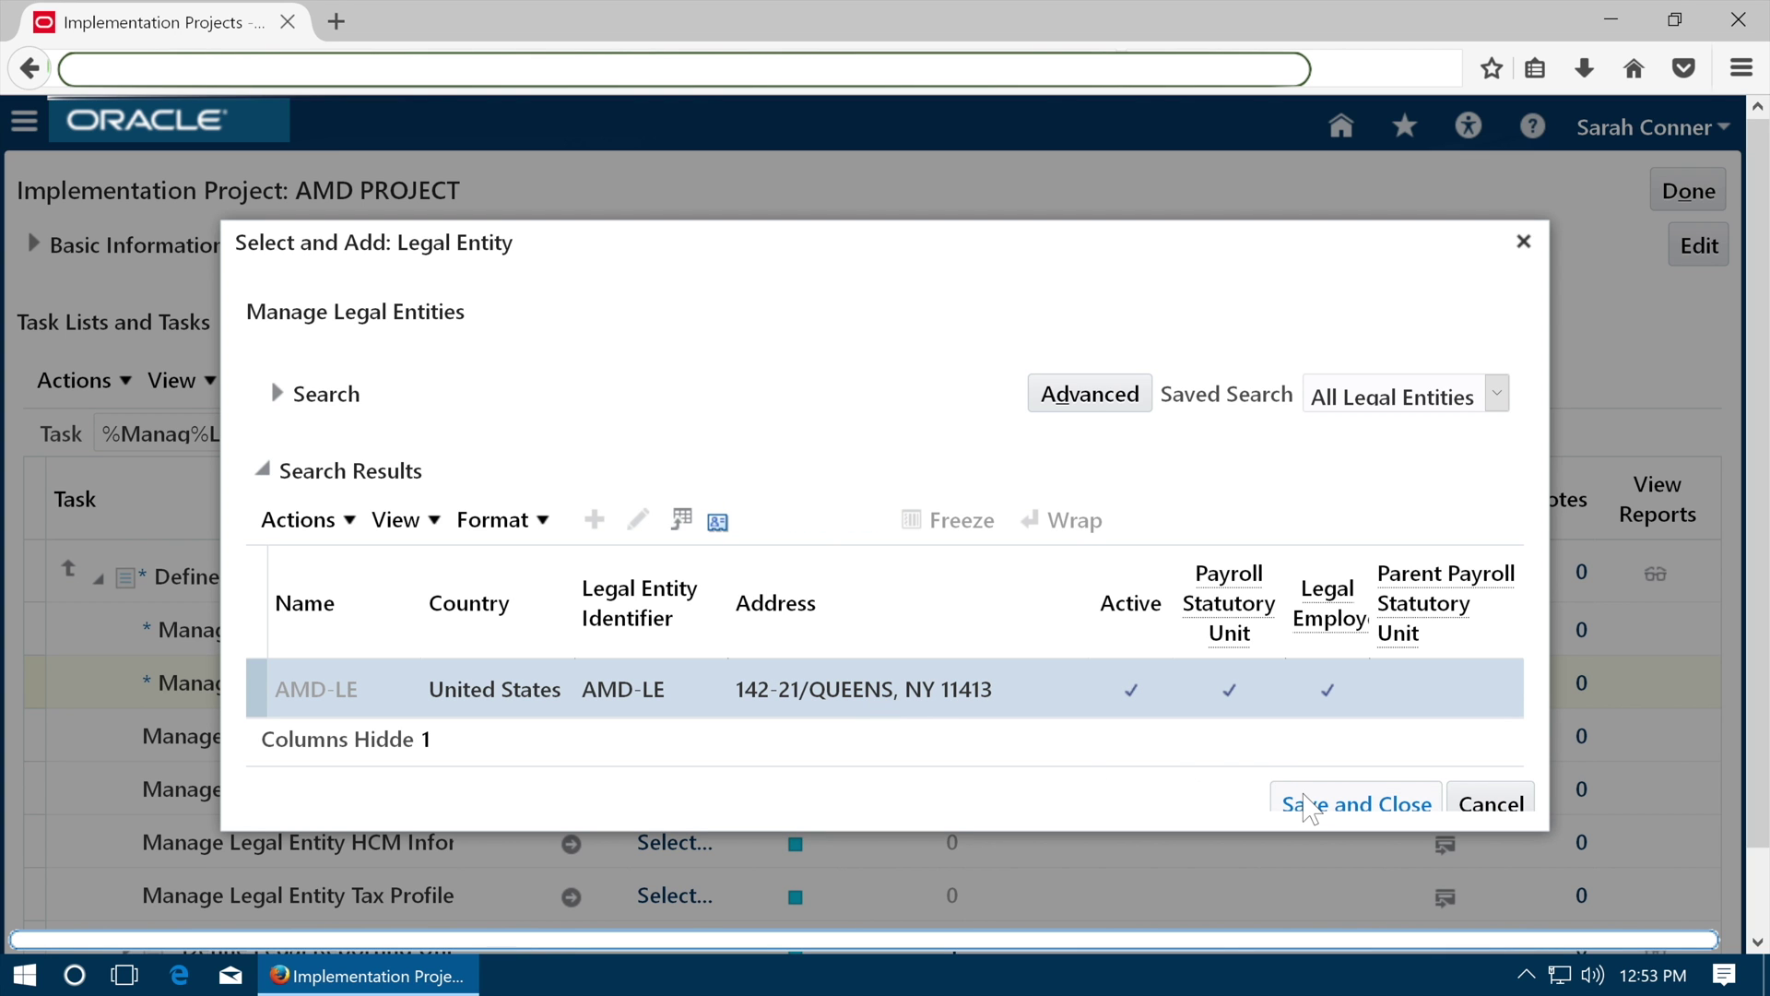
click(1307, 808)
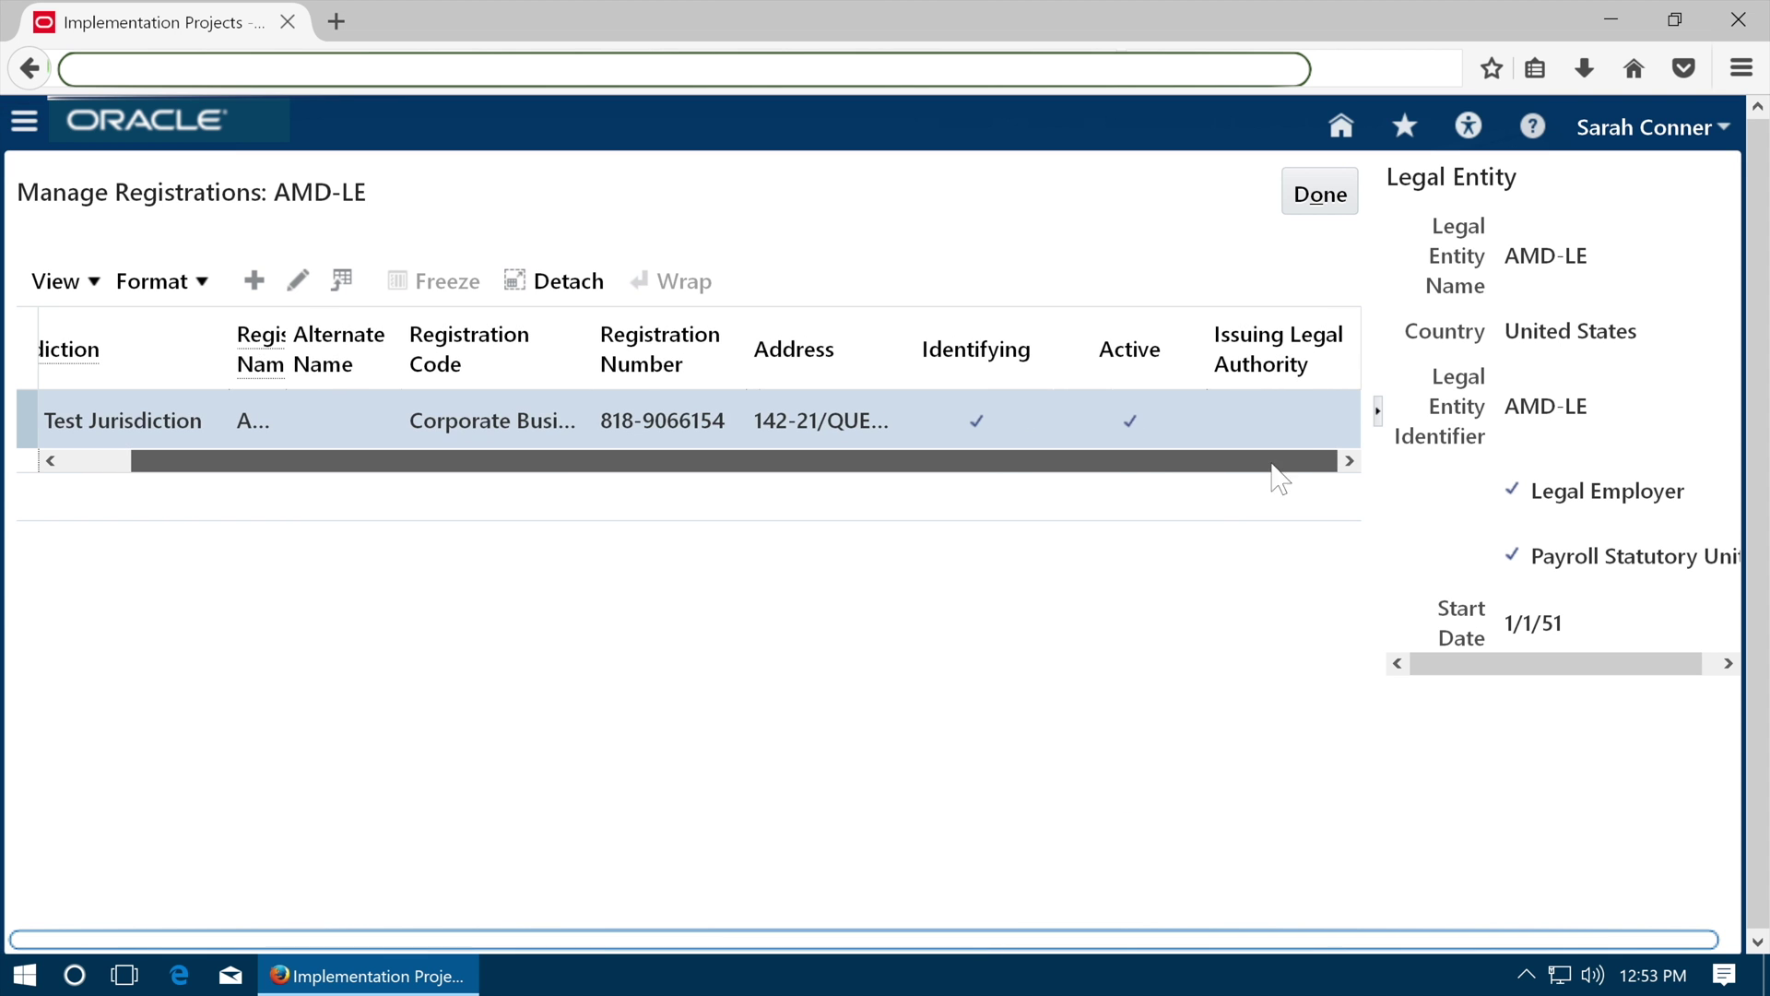
Check AMD-LE's Test Jurisdiction registration and go back to the AMD PROJECT task list.
drag(1272, 465, 972, 470)
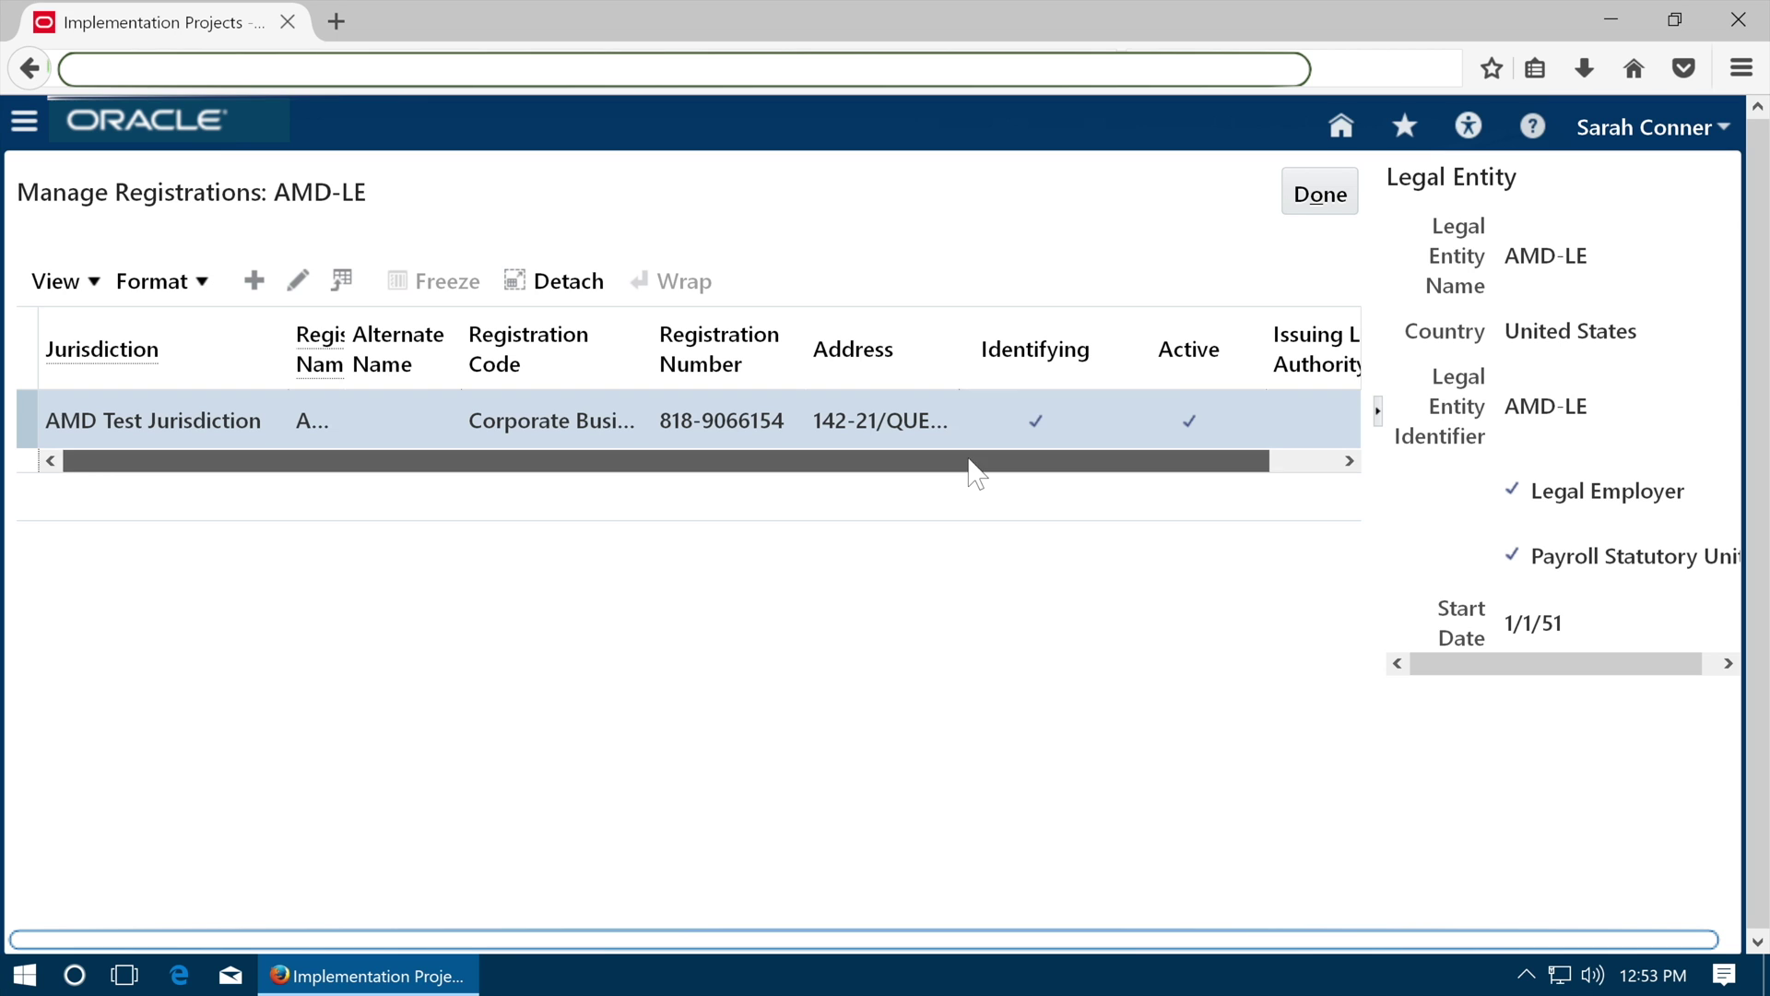
click(1310, 192)
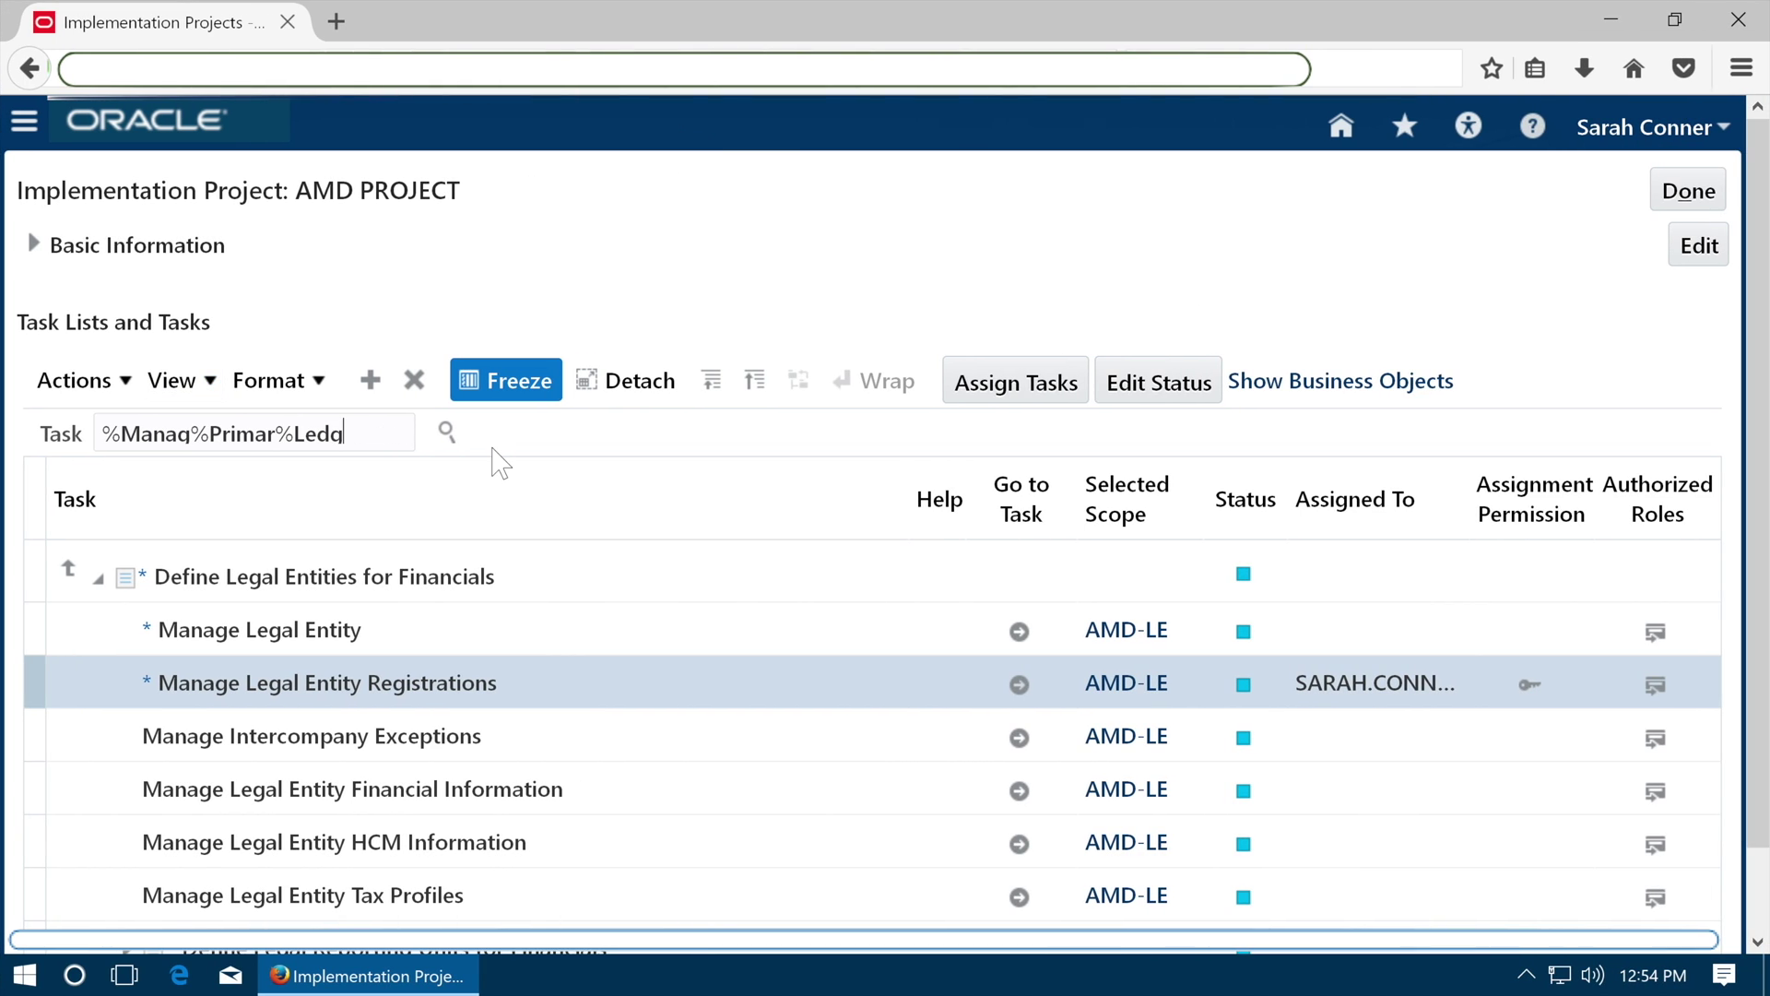
Find the Financials Manage Primary Ledgers task via %Manag%Primar%Ledg% and start a new ledger.
click(446, 433)
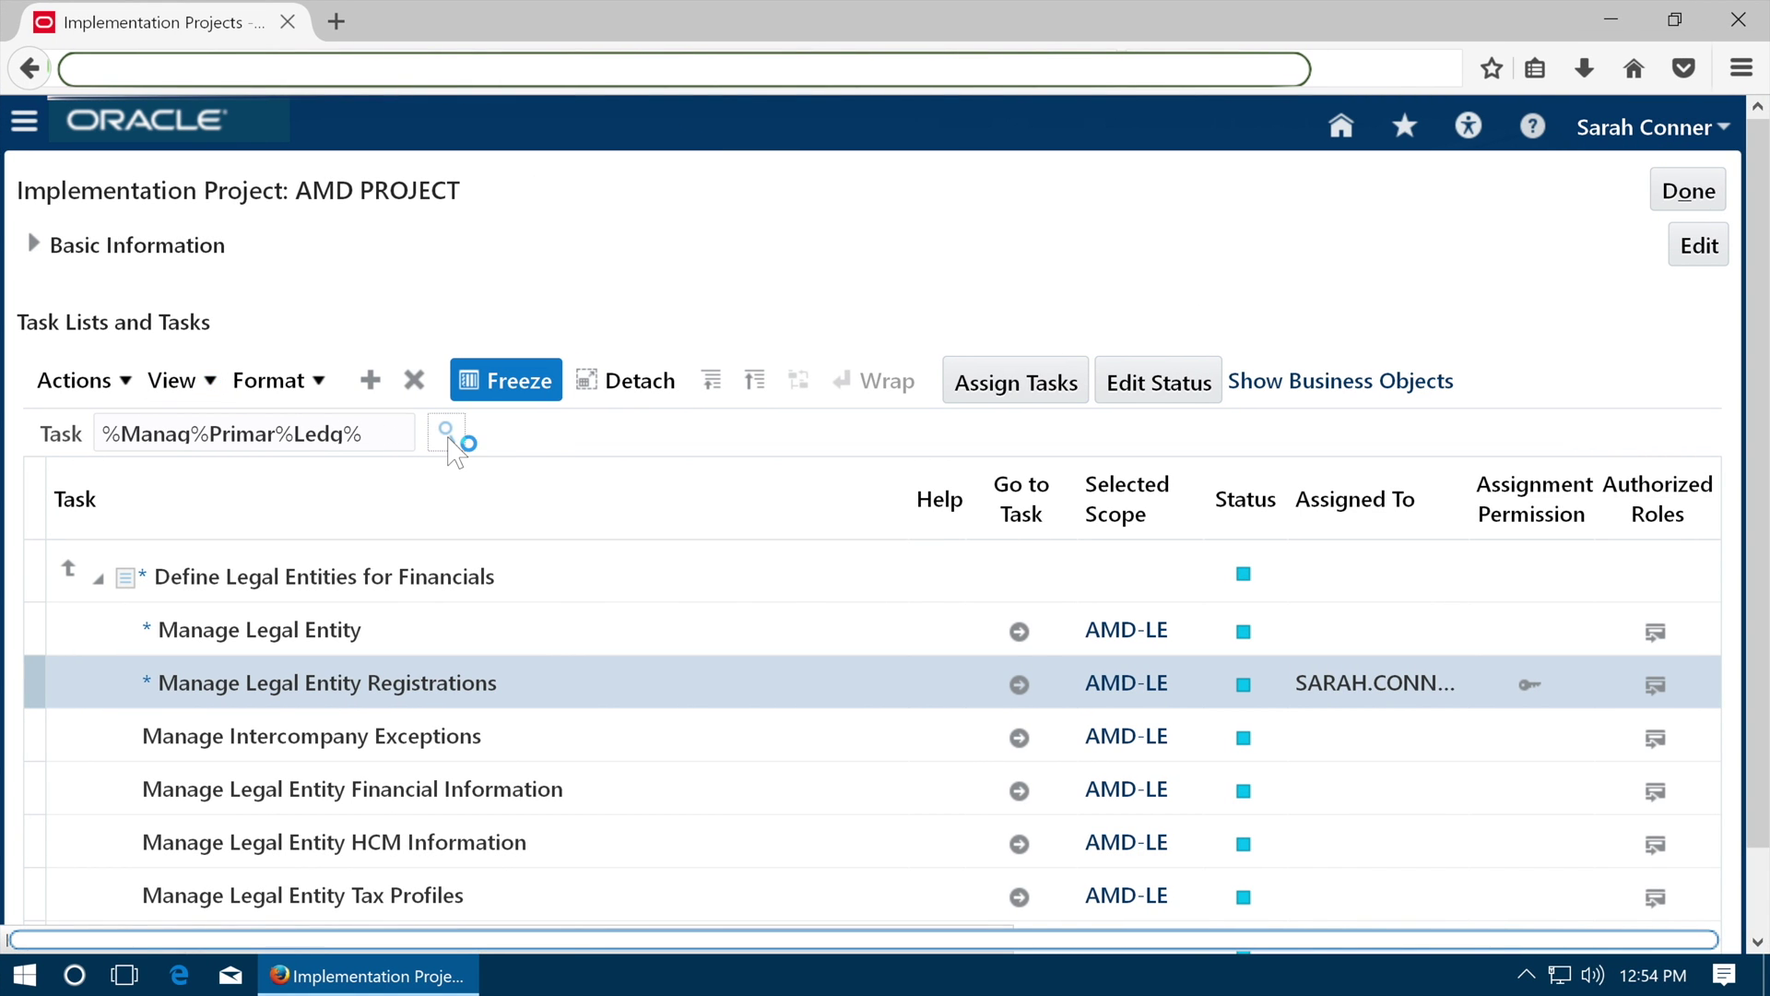
click(276, 657)
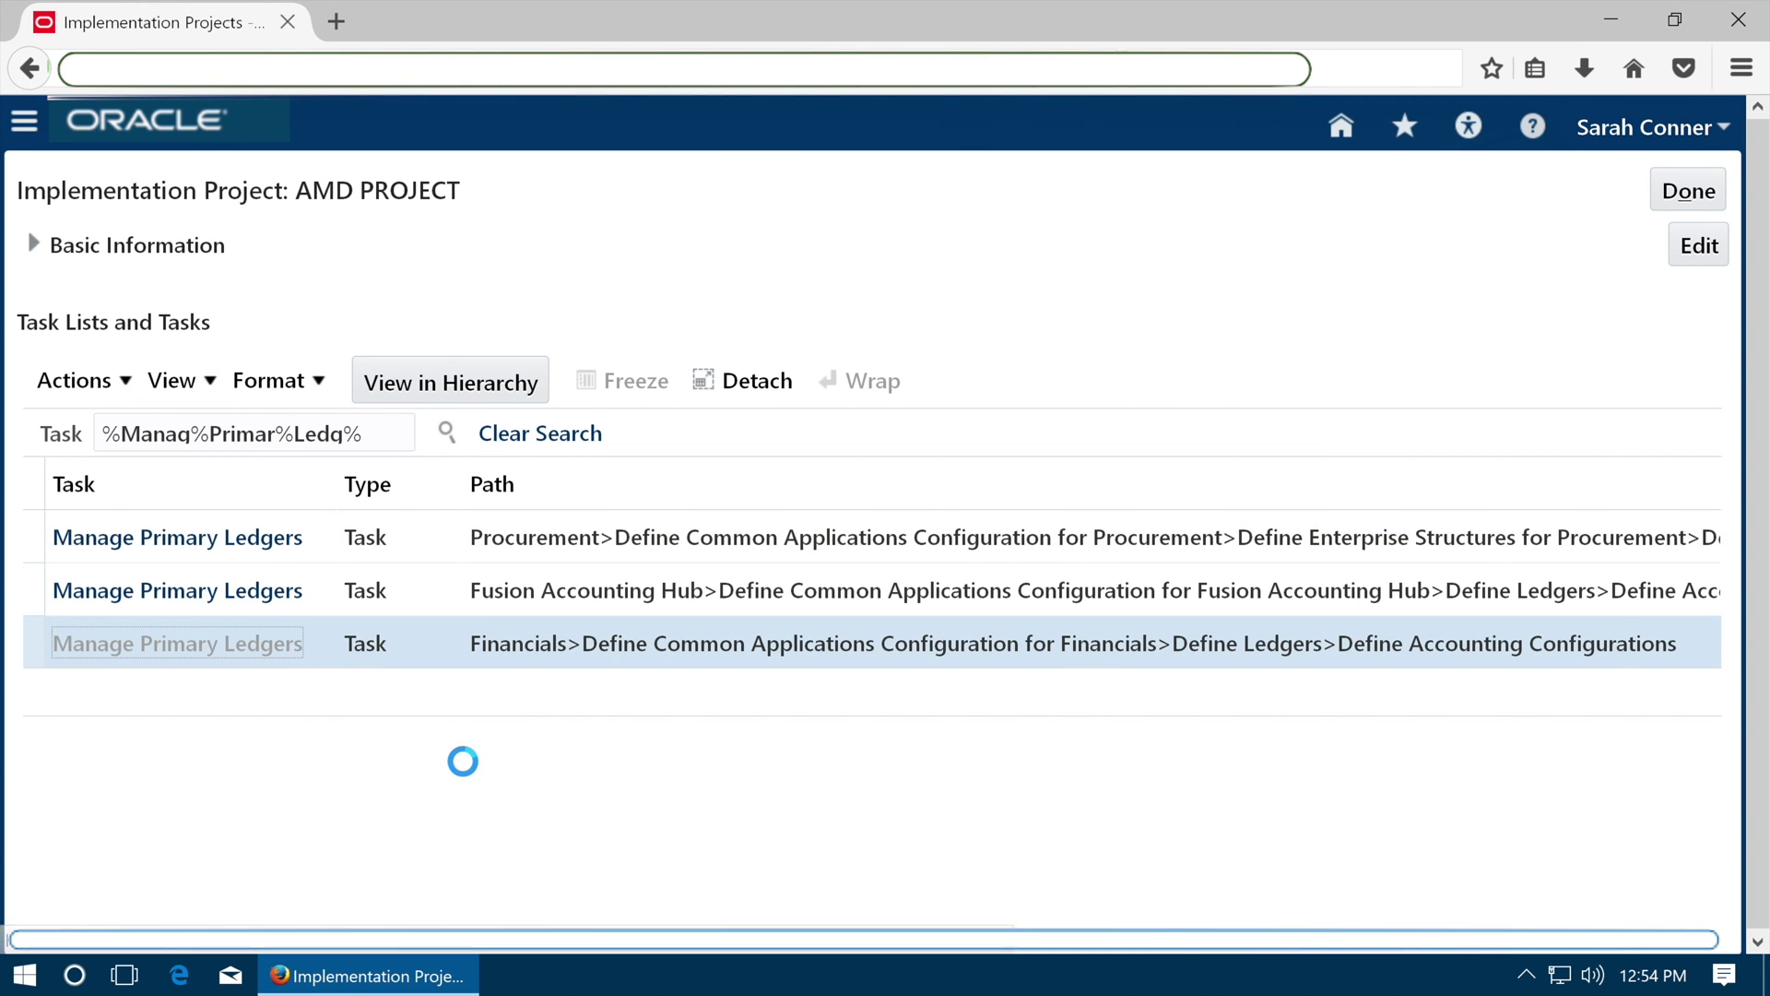
click(996, 569)
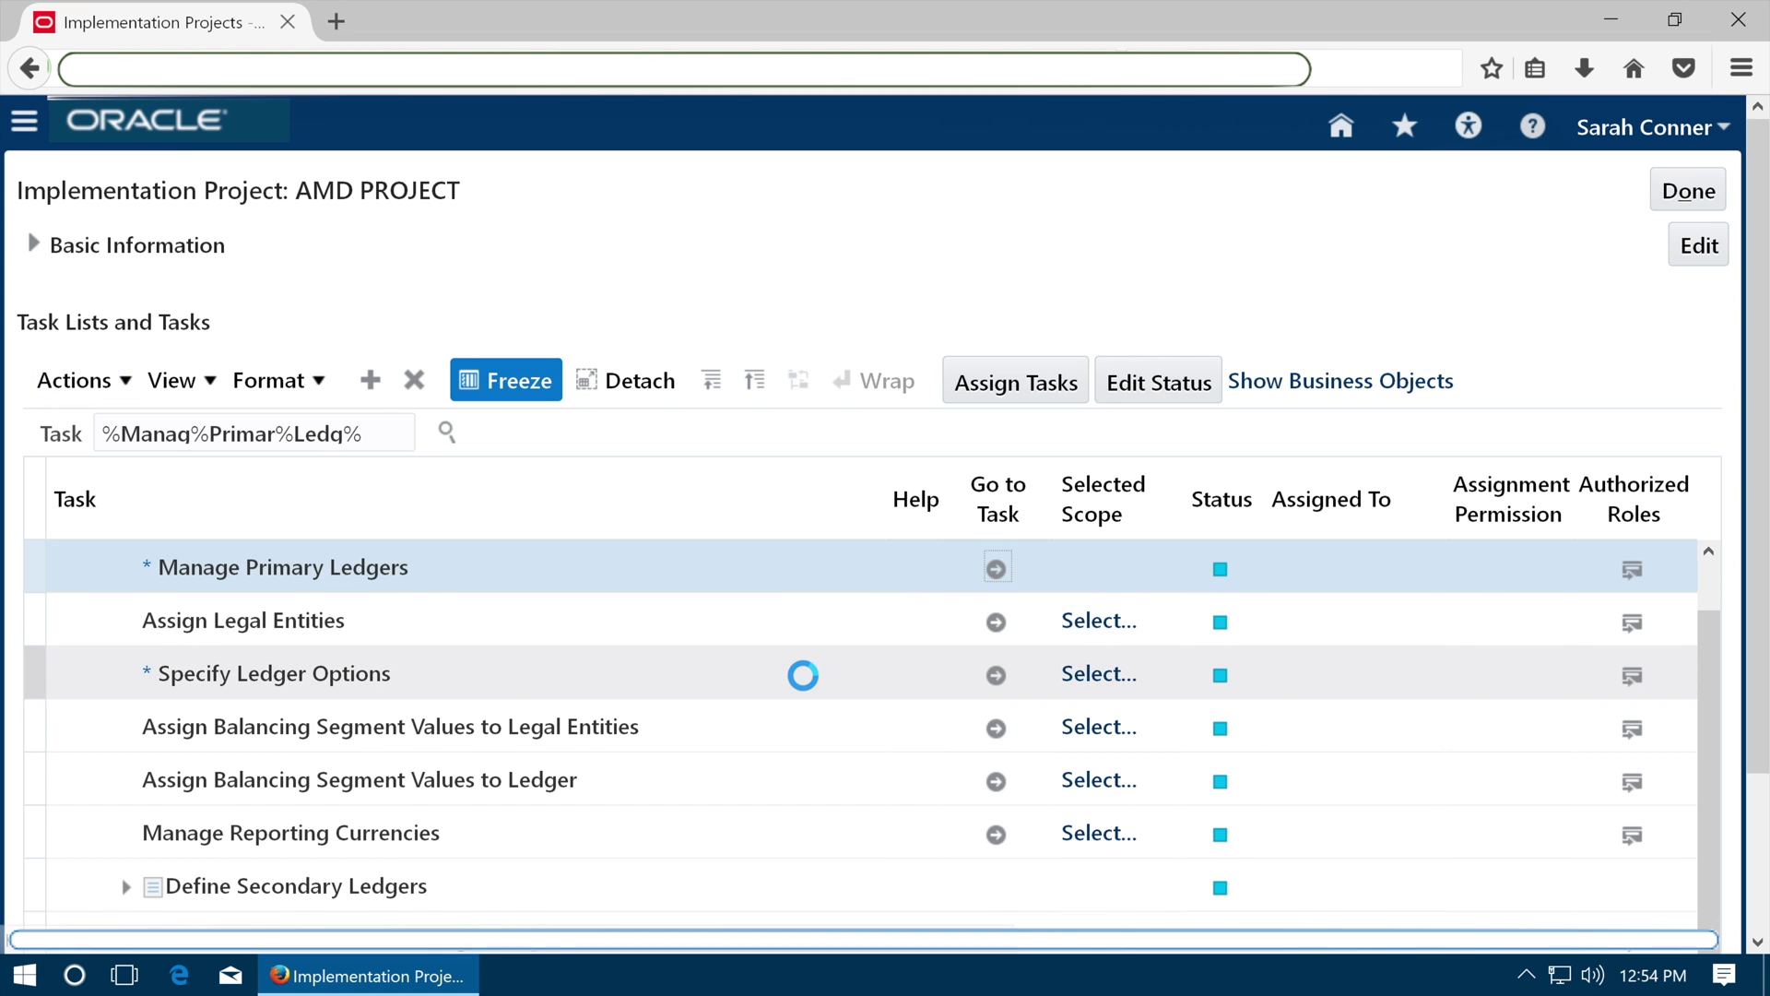
click(254, 249)
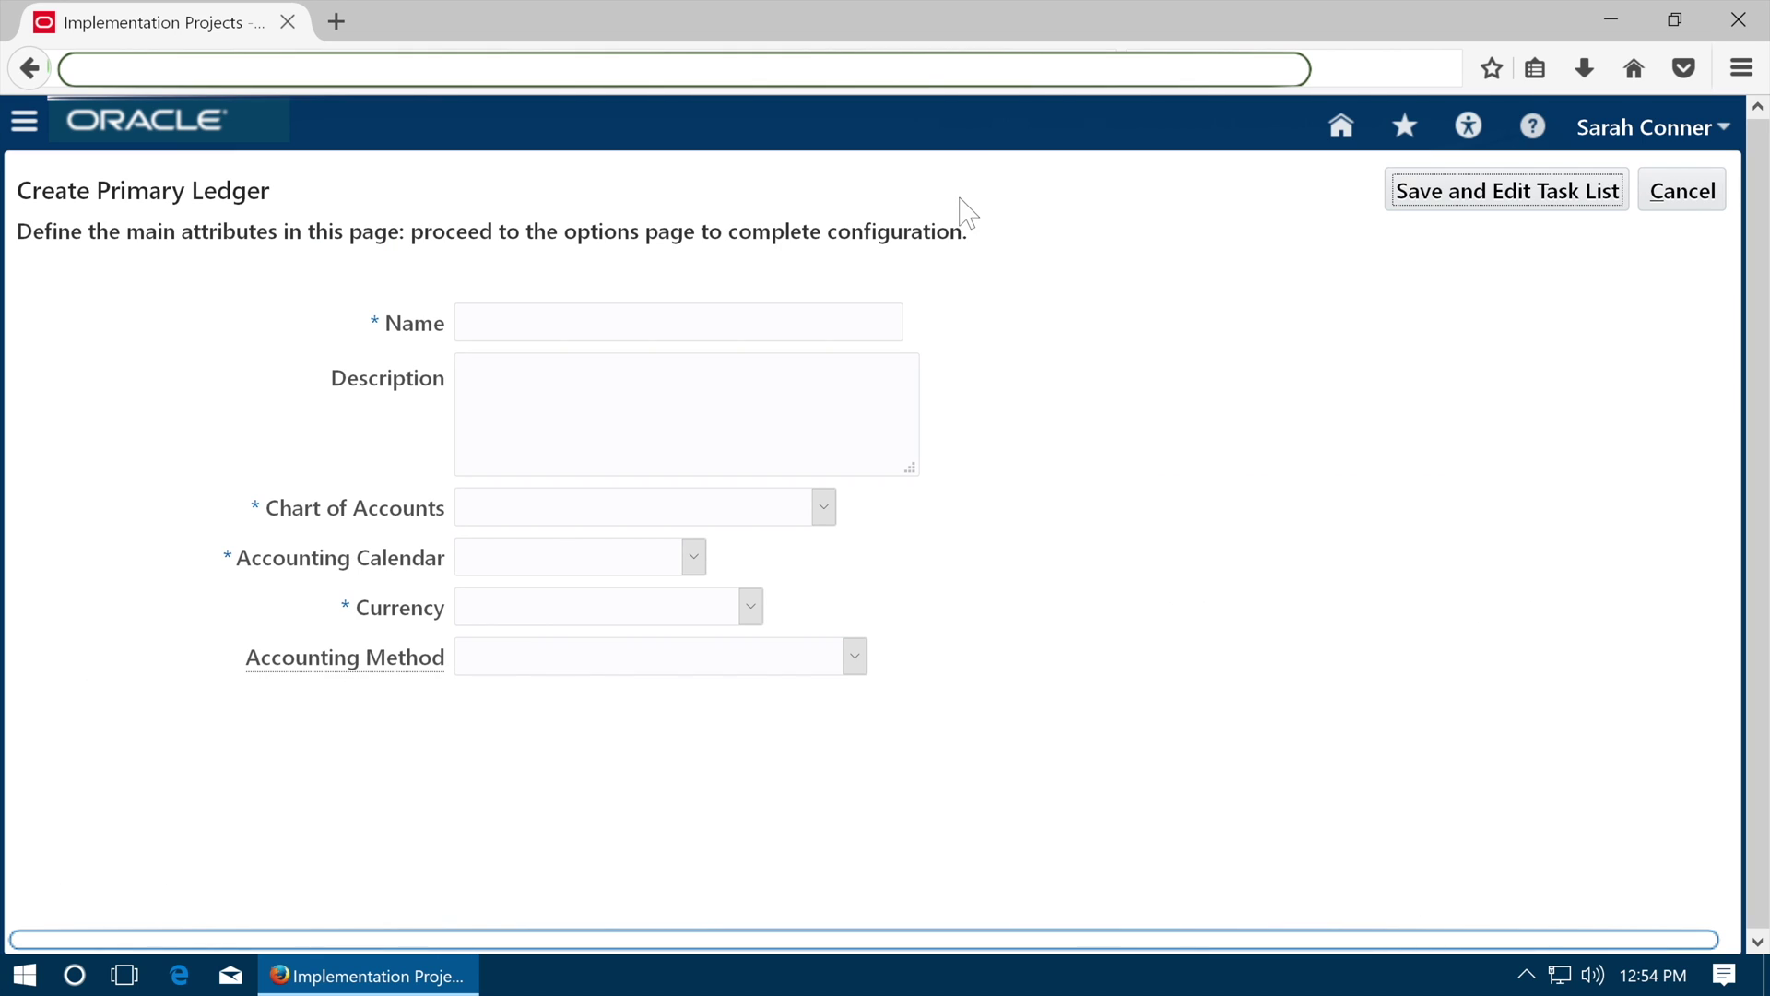
Create ledger AMD-LGR with GOOGLE COA INSTANCE, AMD CAL, USD and Standard Accrual, and save.
click(668, 328)
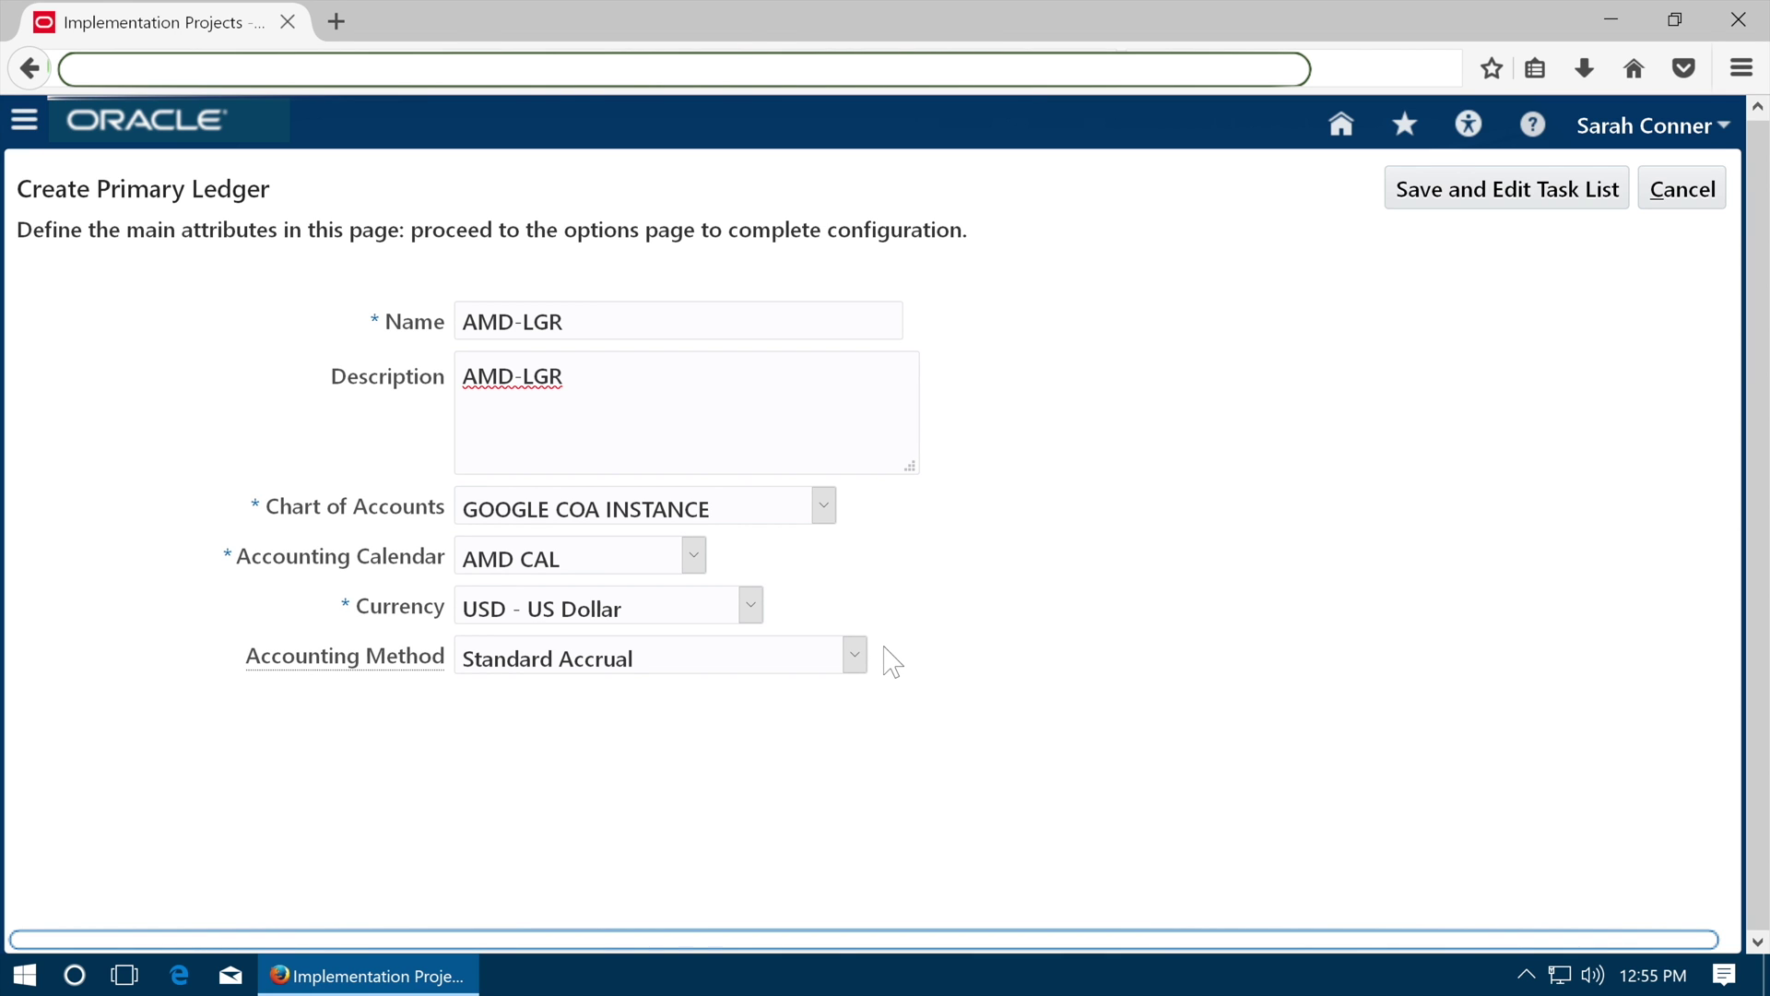
click(1399, 190)
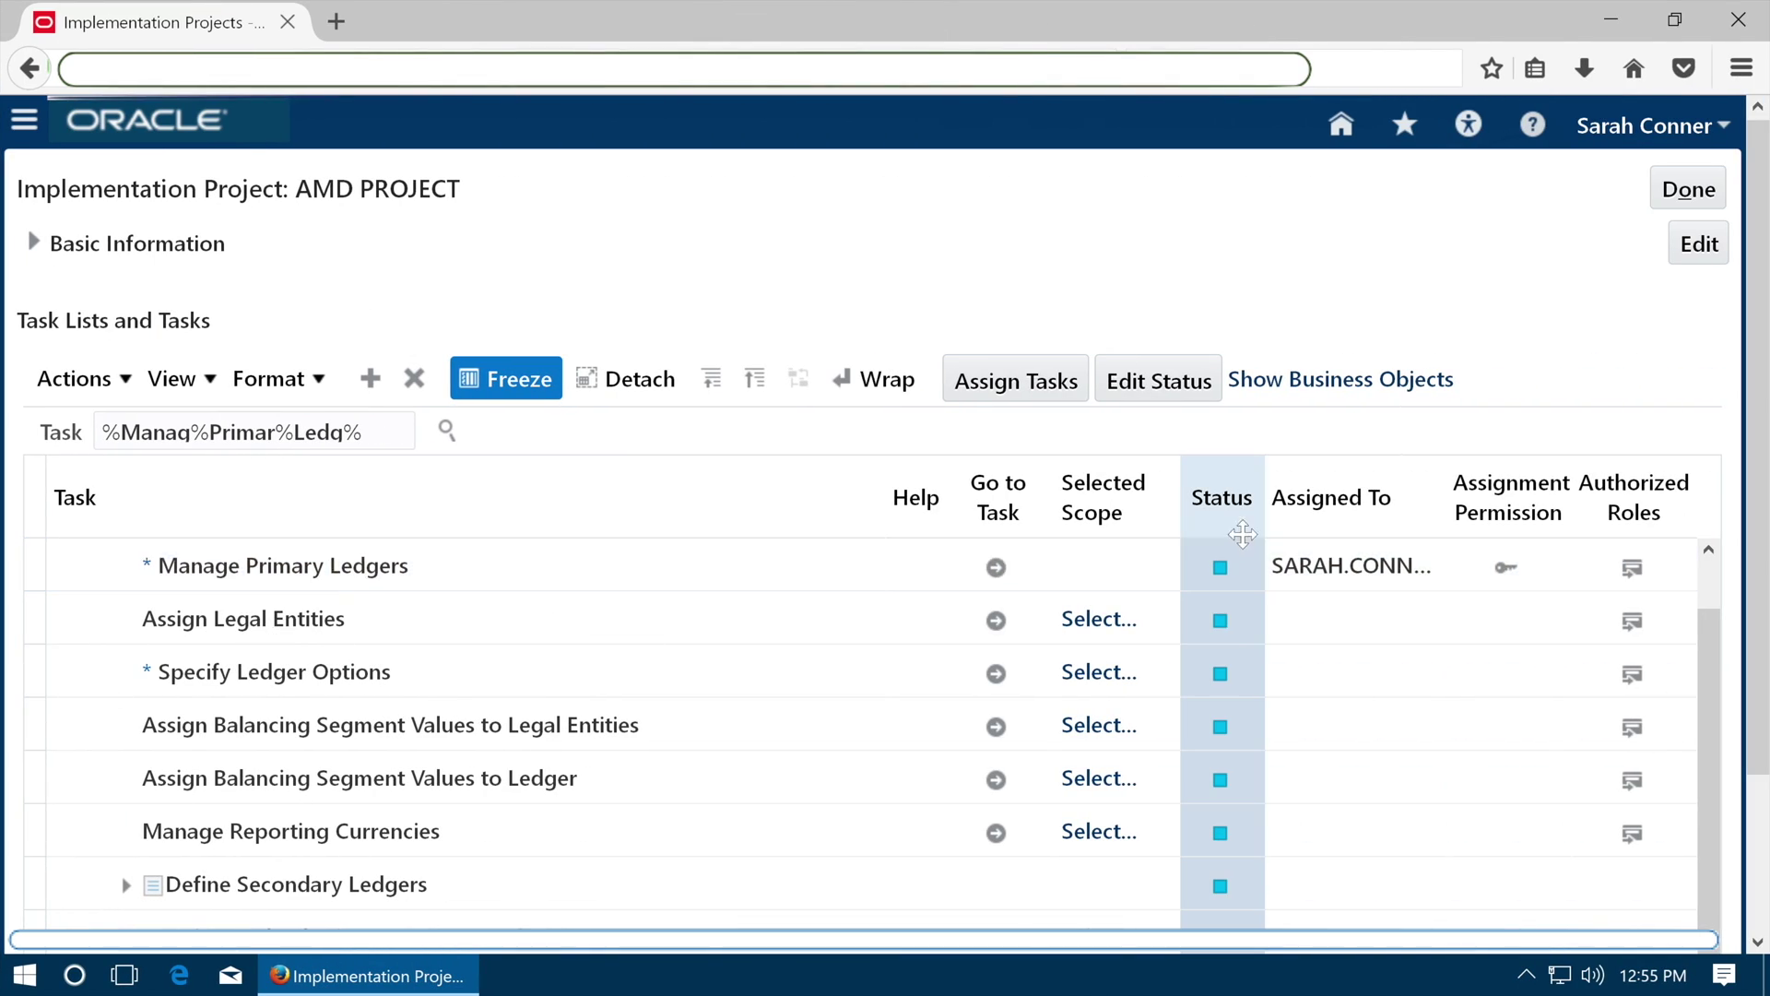
Open Assign Legal Entities with existing primary ledger AMD-LGR selected as the scope.
click(429, 604)
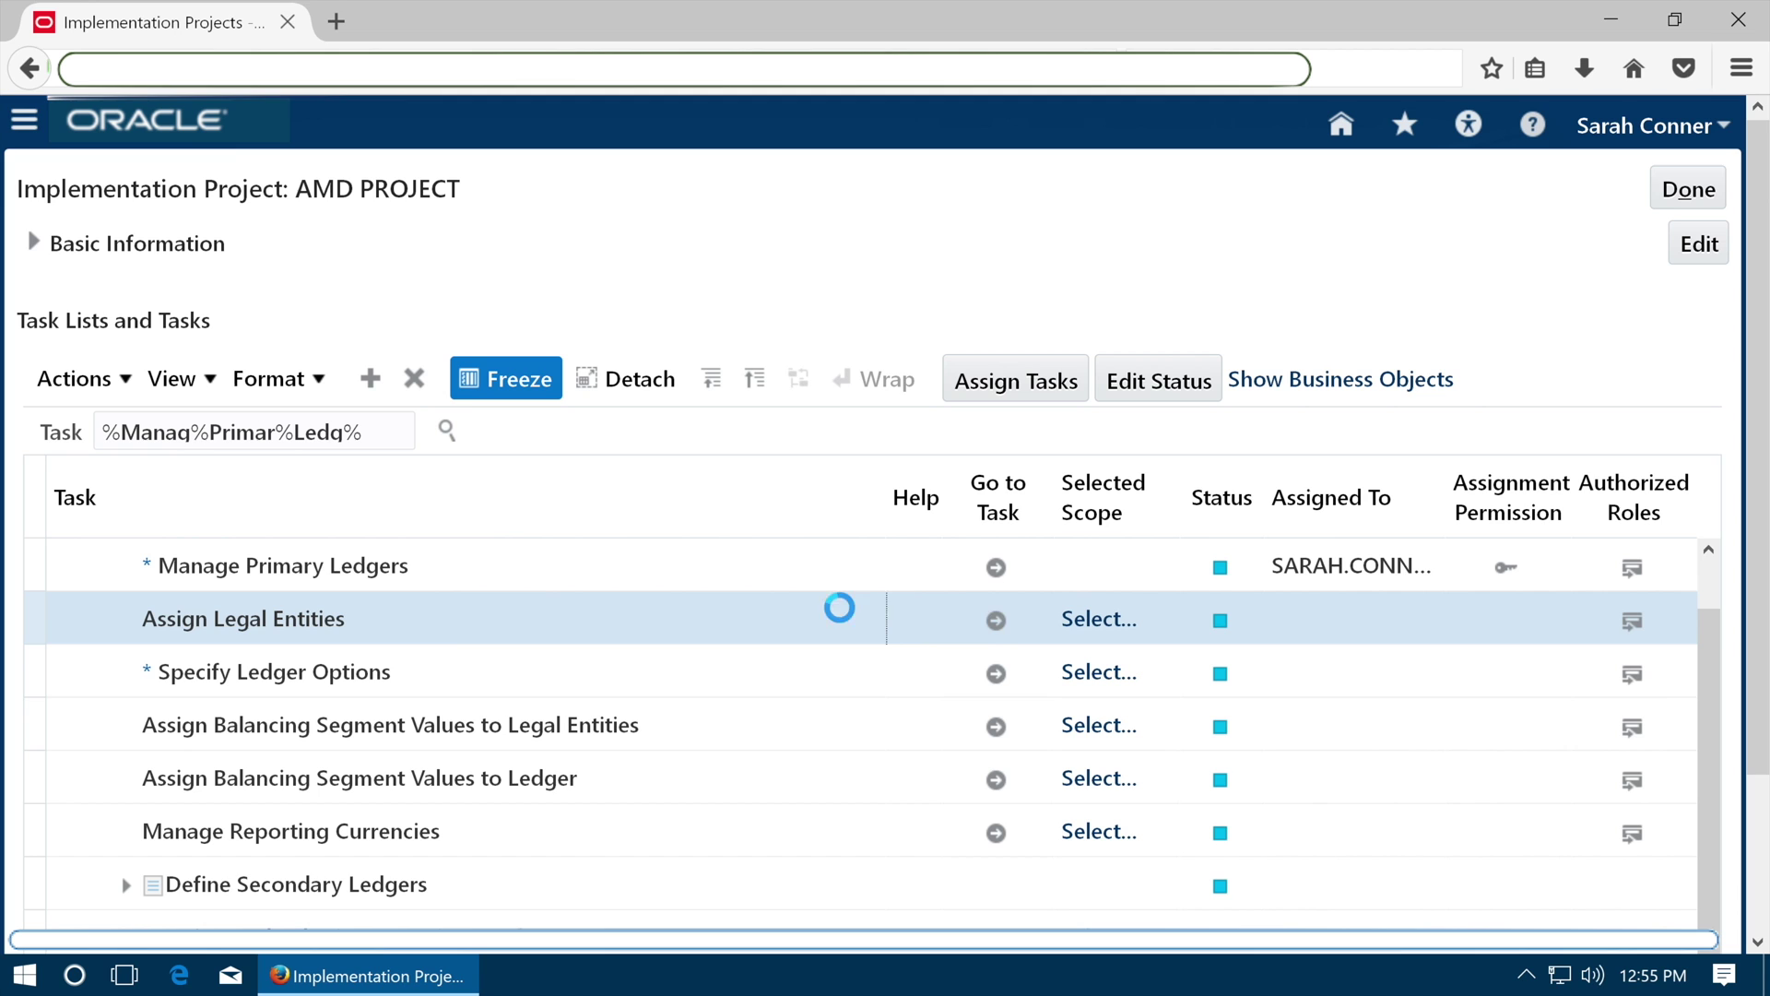
click(997, 627)
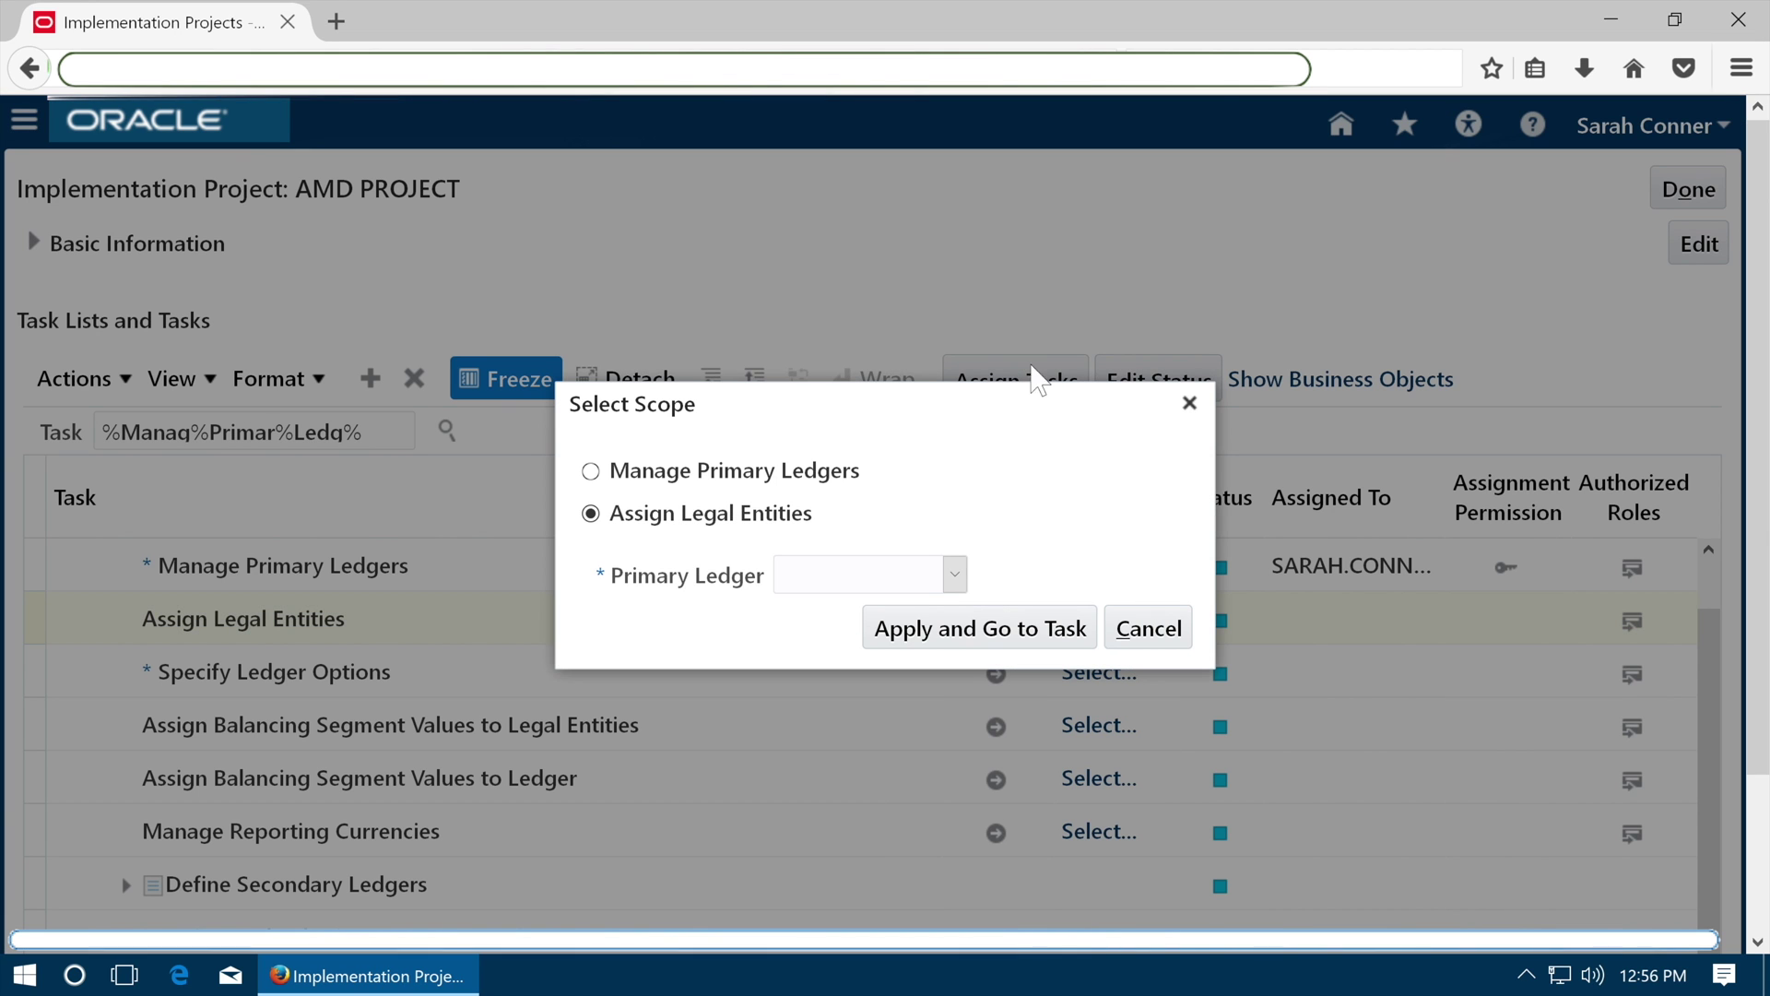
click(861, 581)
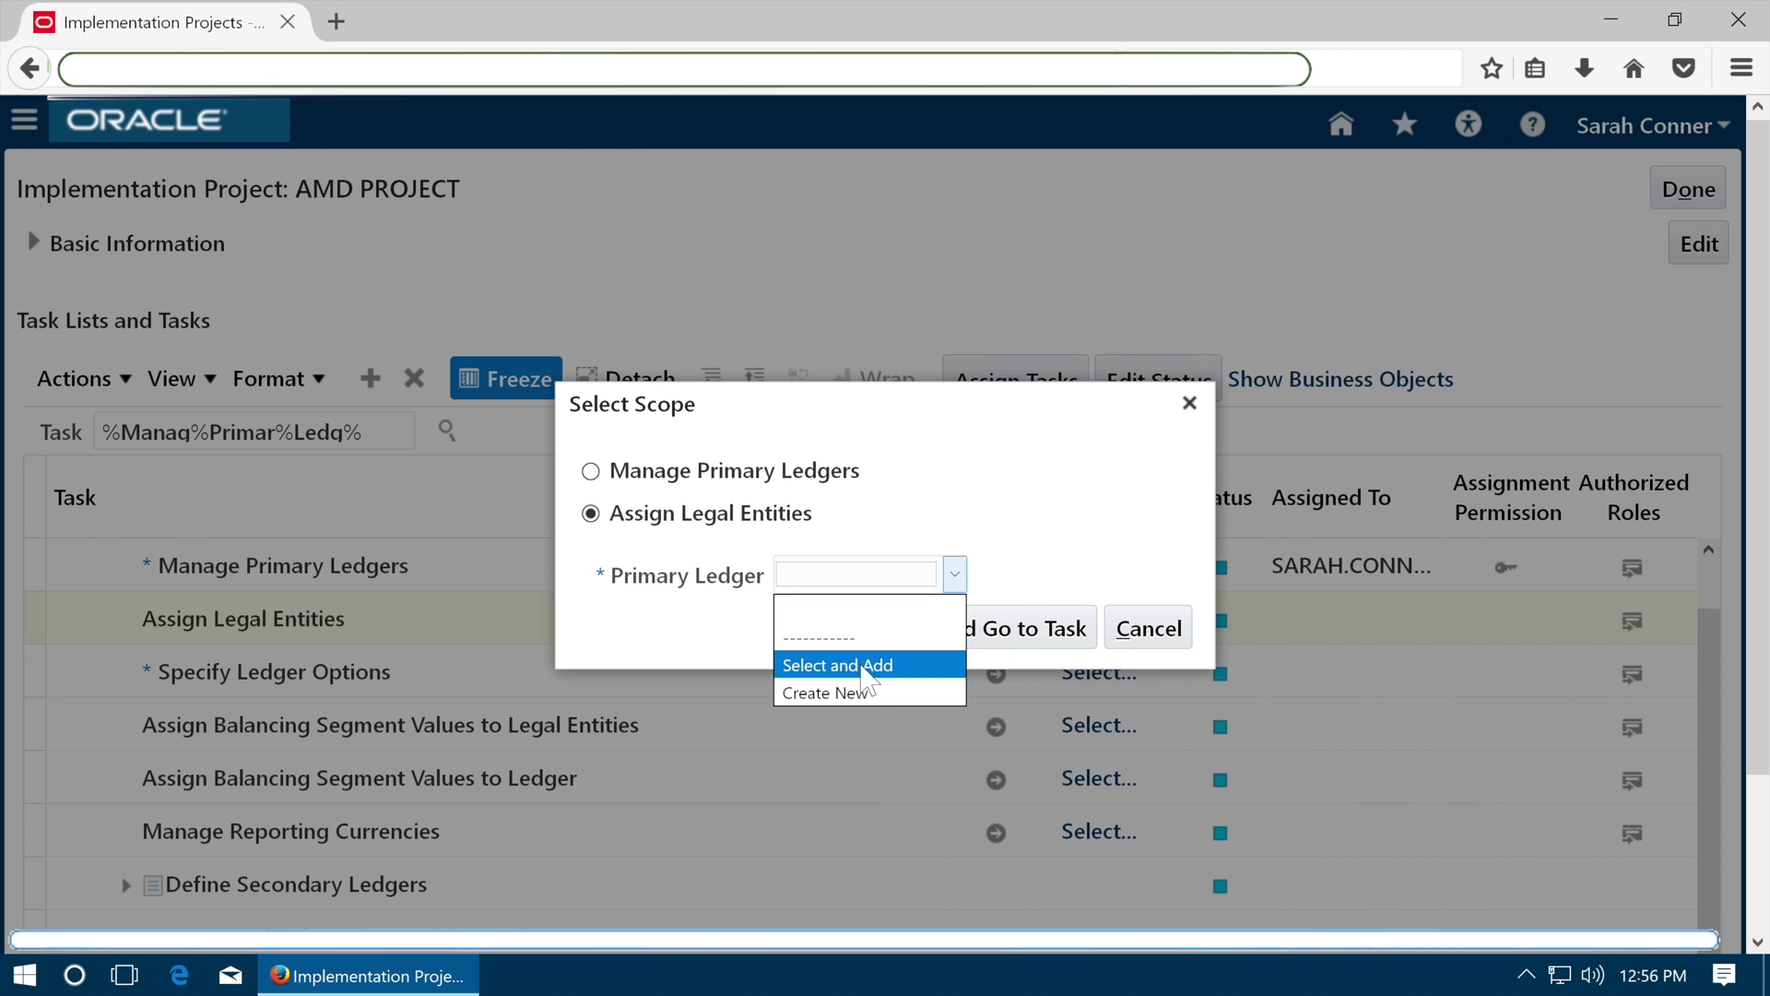
click(861, 662)
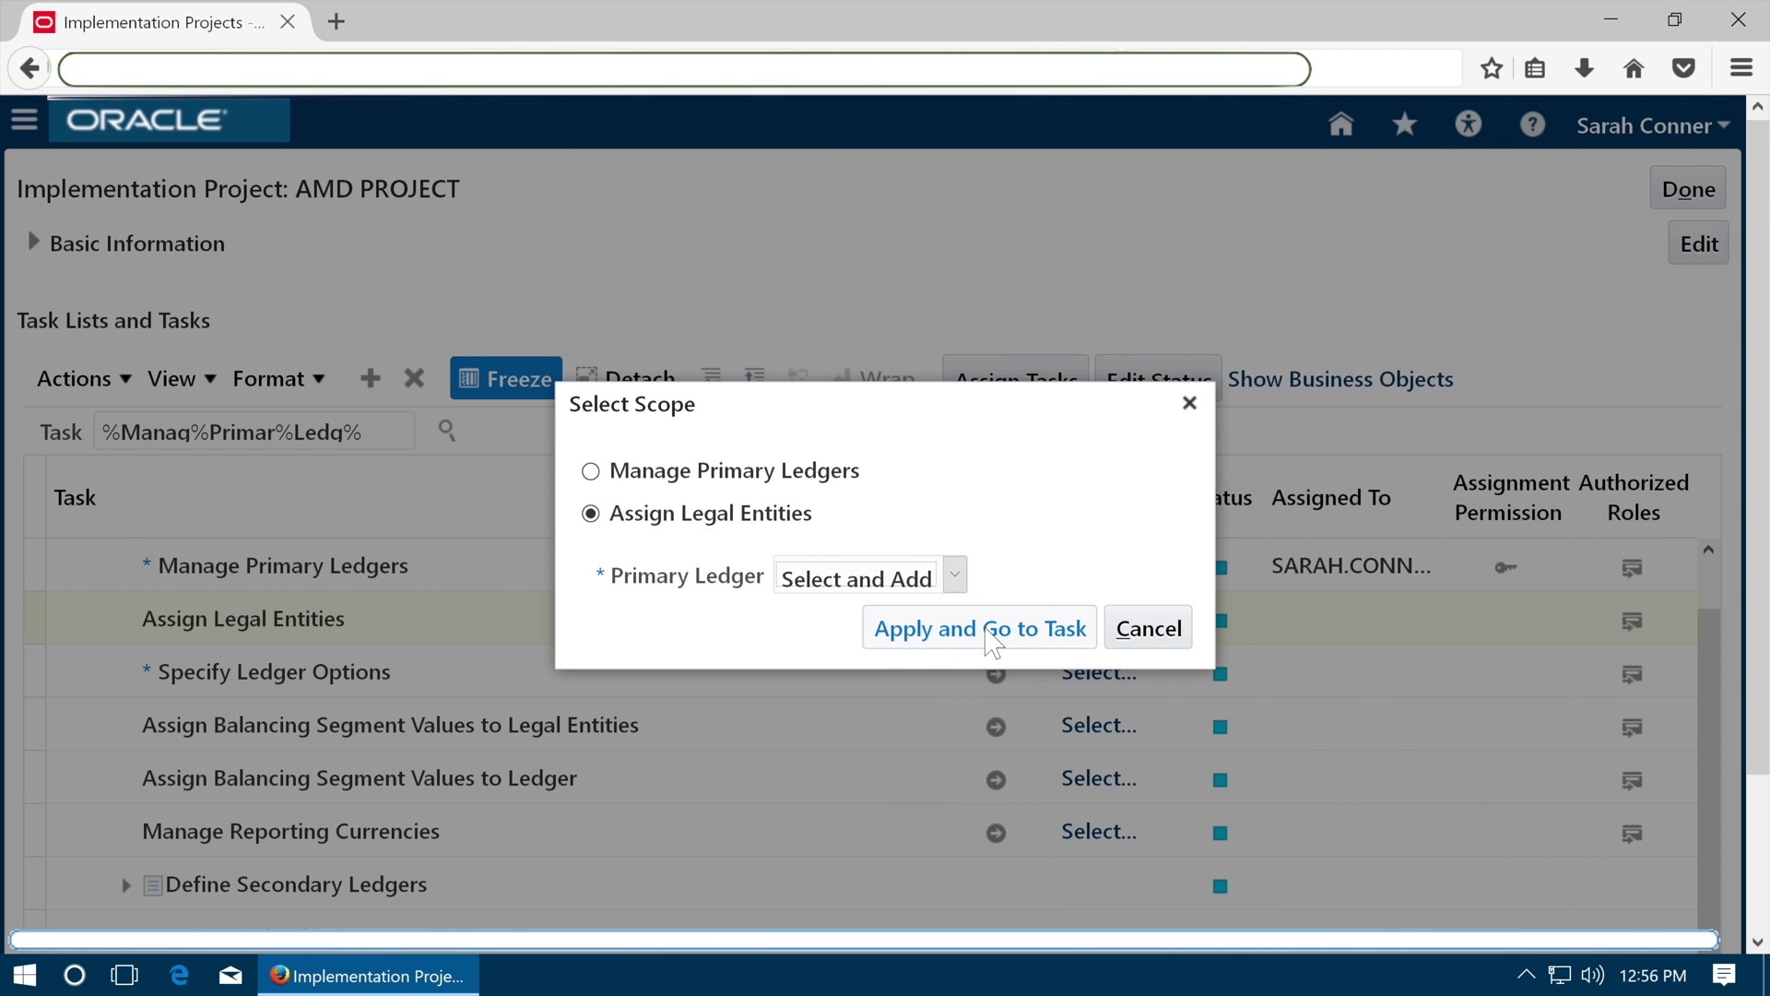
click(991, 631)
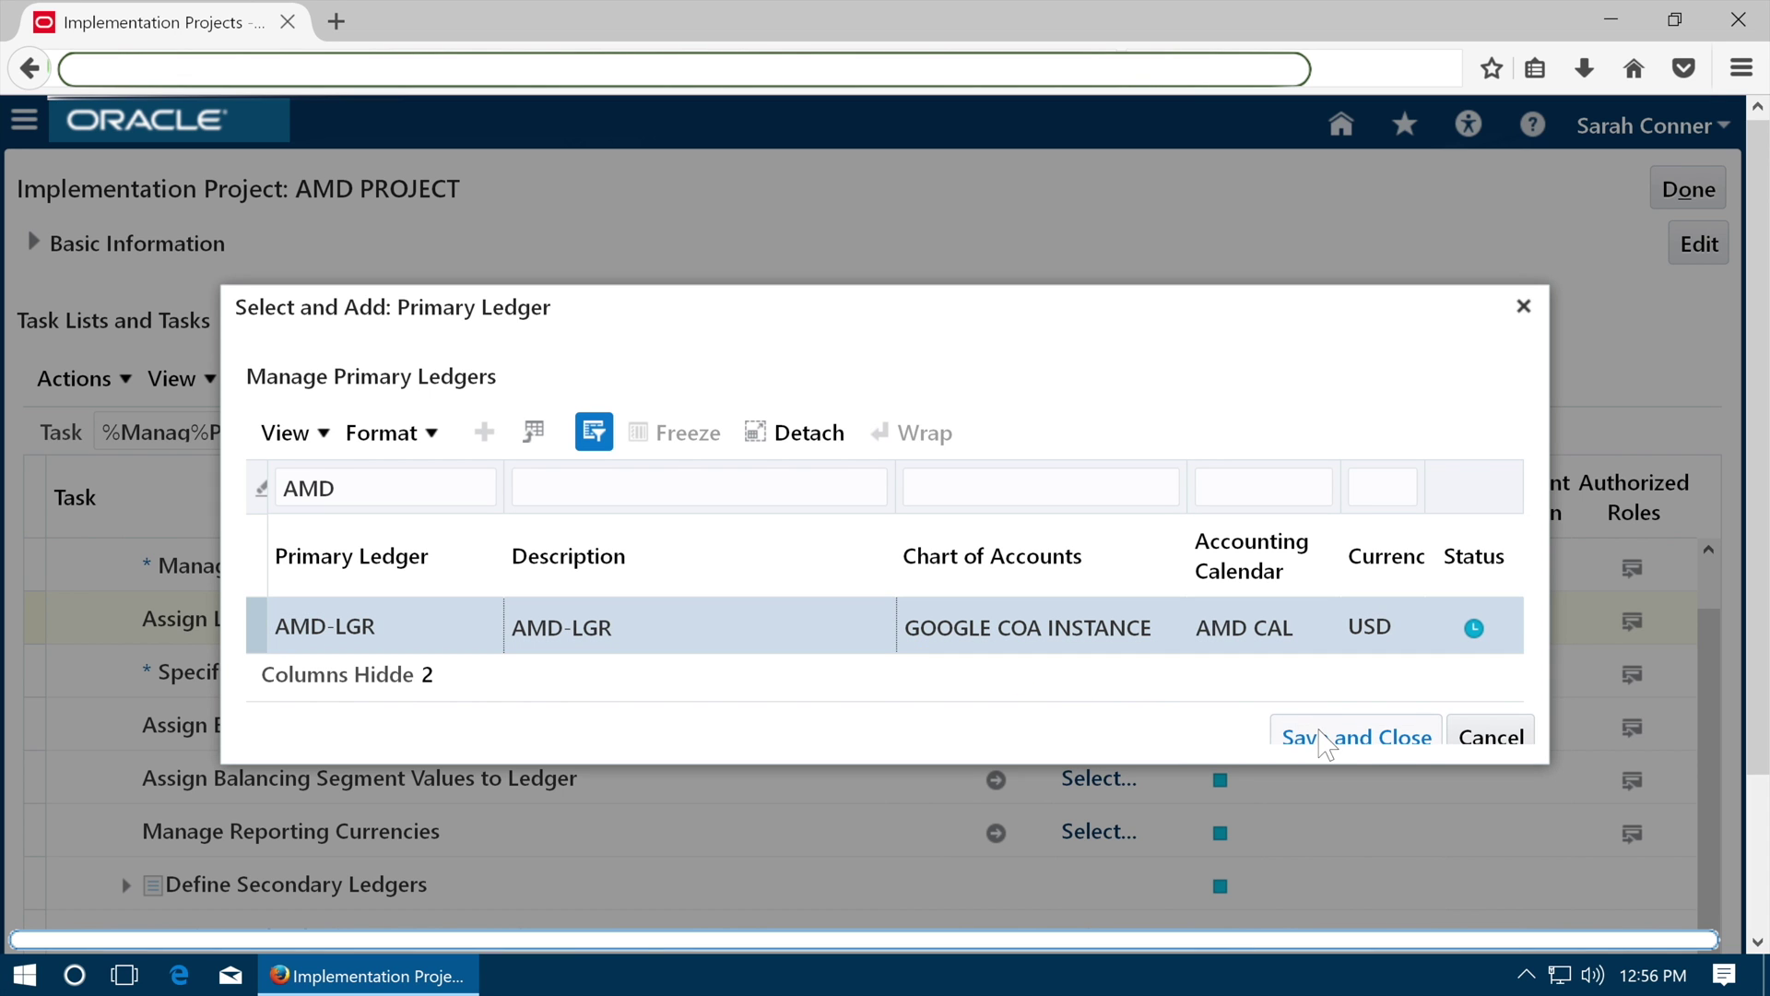
click(1325, 737)
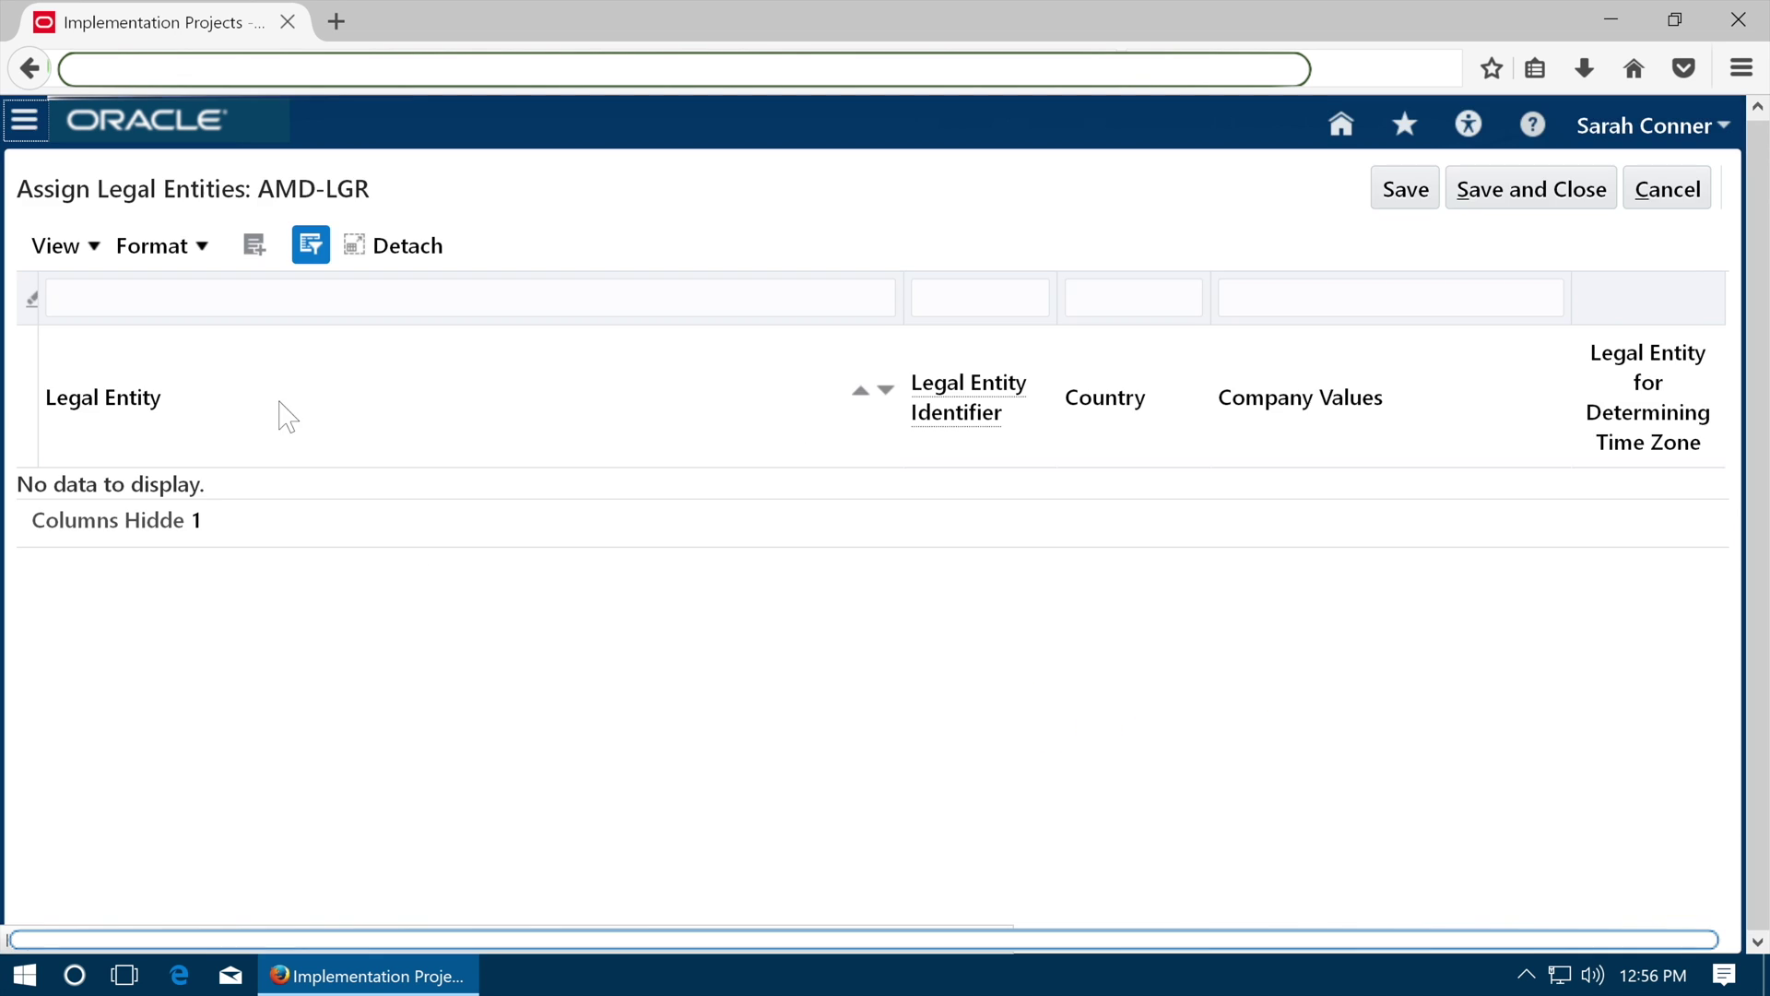
Add legal entity AMD-LE (searched as AMD%) to ledger AMD-LGR and save the assignment.
click(260, 248)
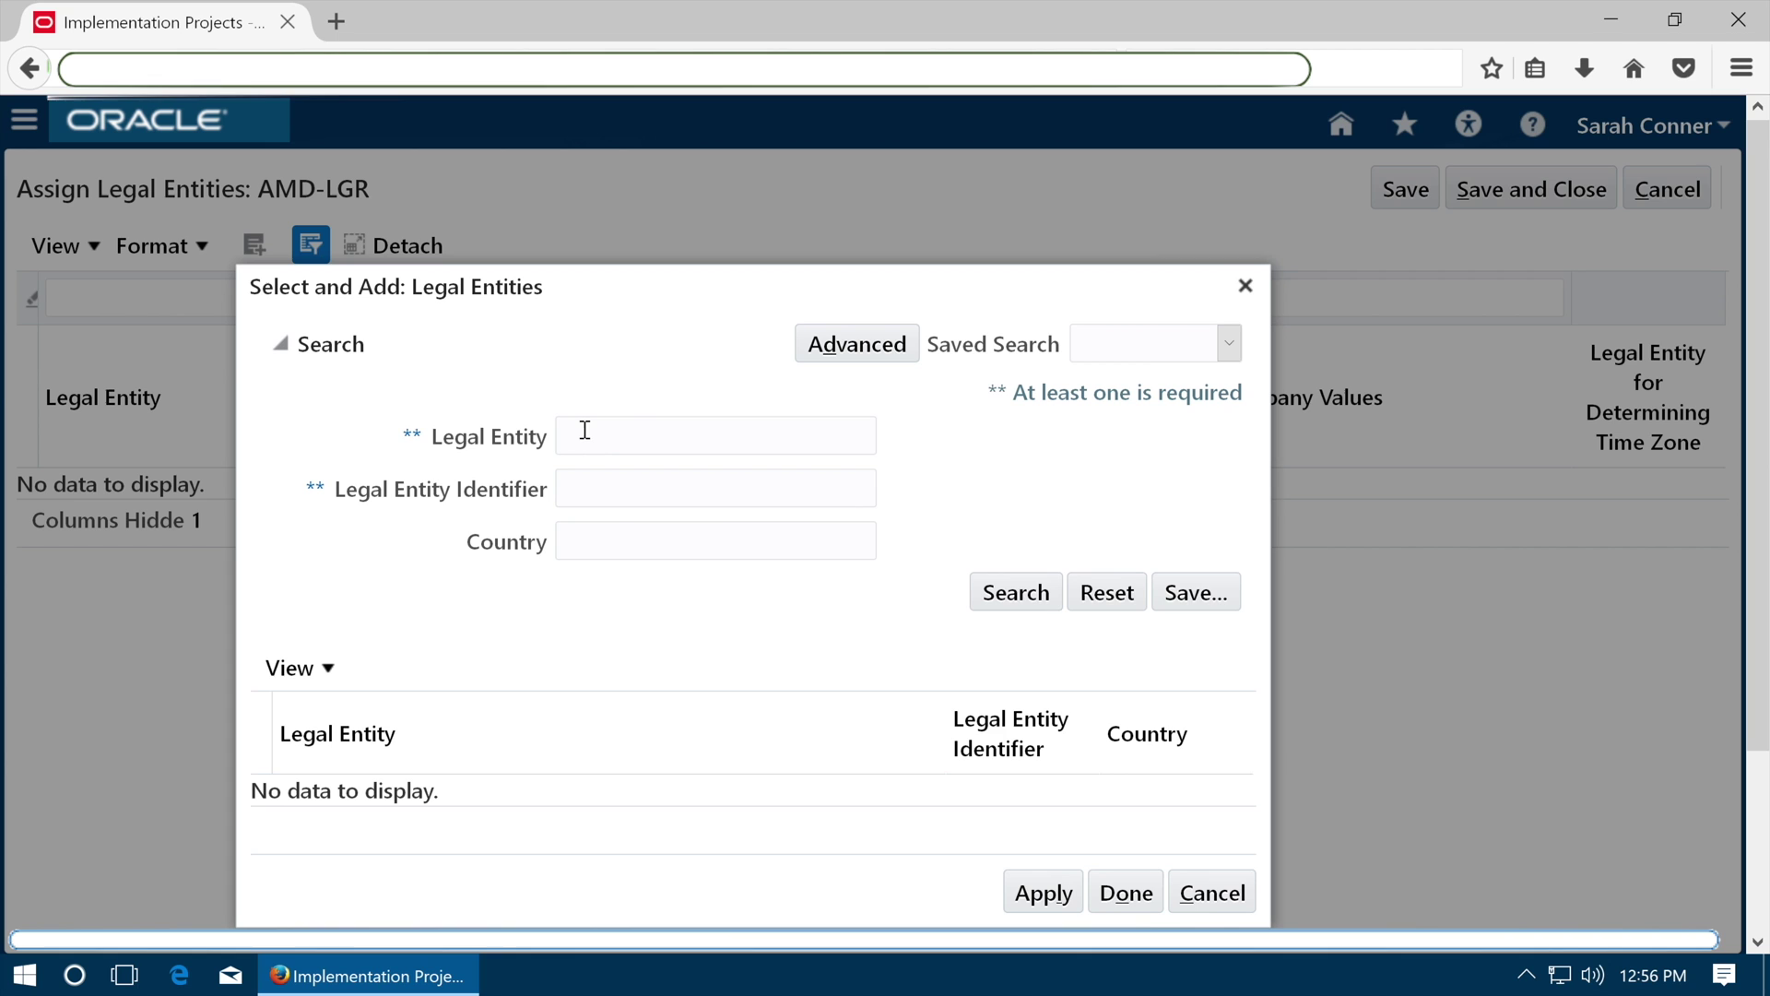
click(1002, 597)
click(728, 795)
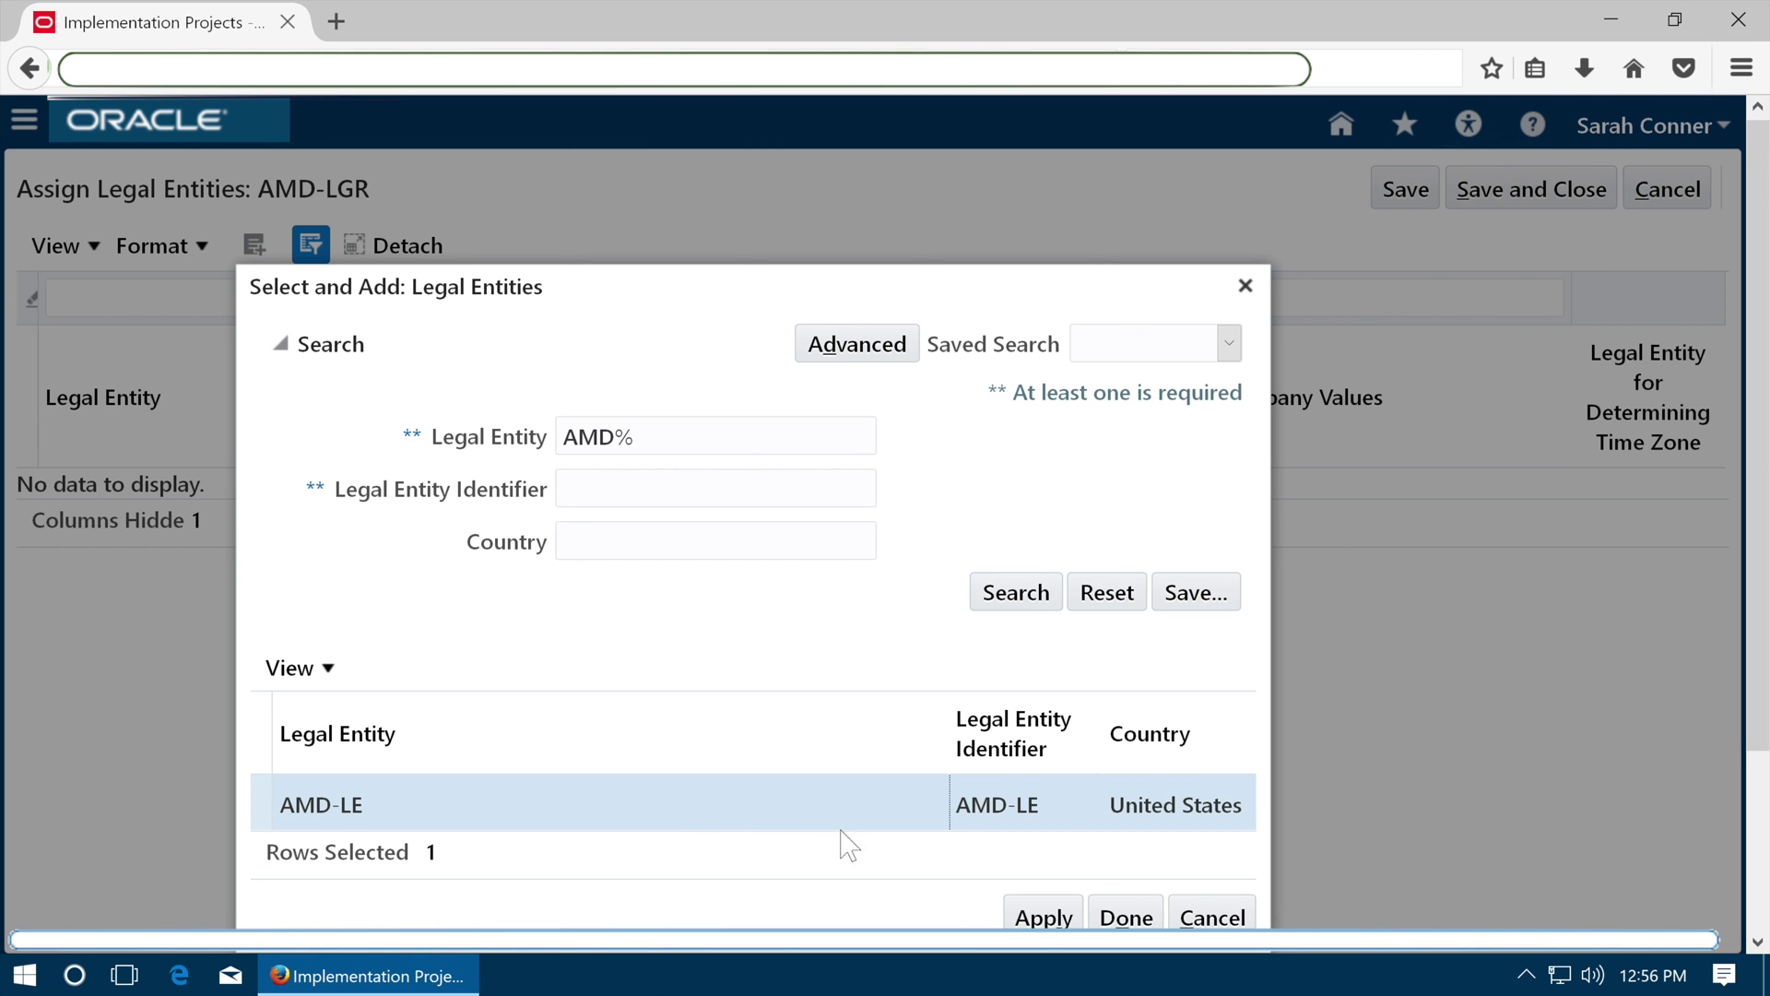
click(1019, 915)
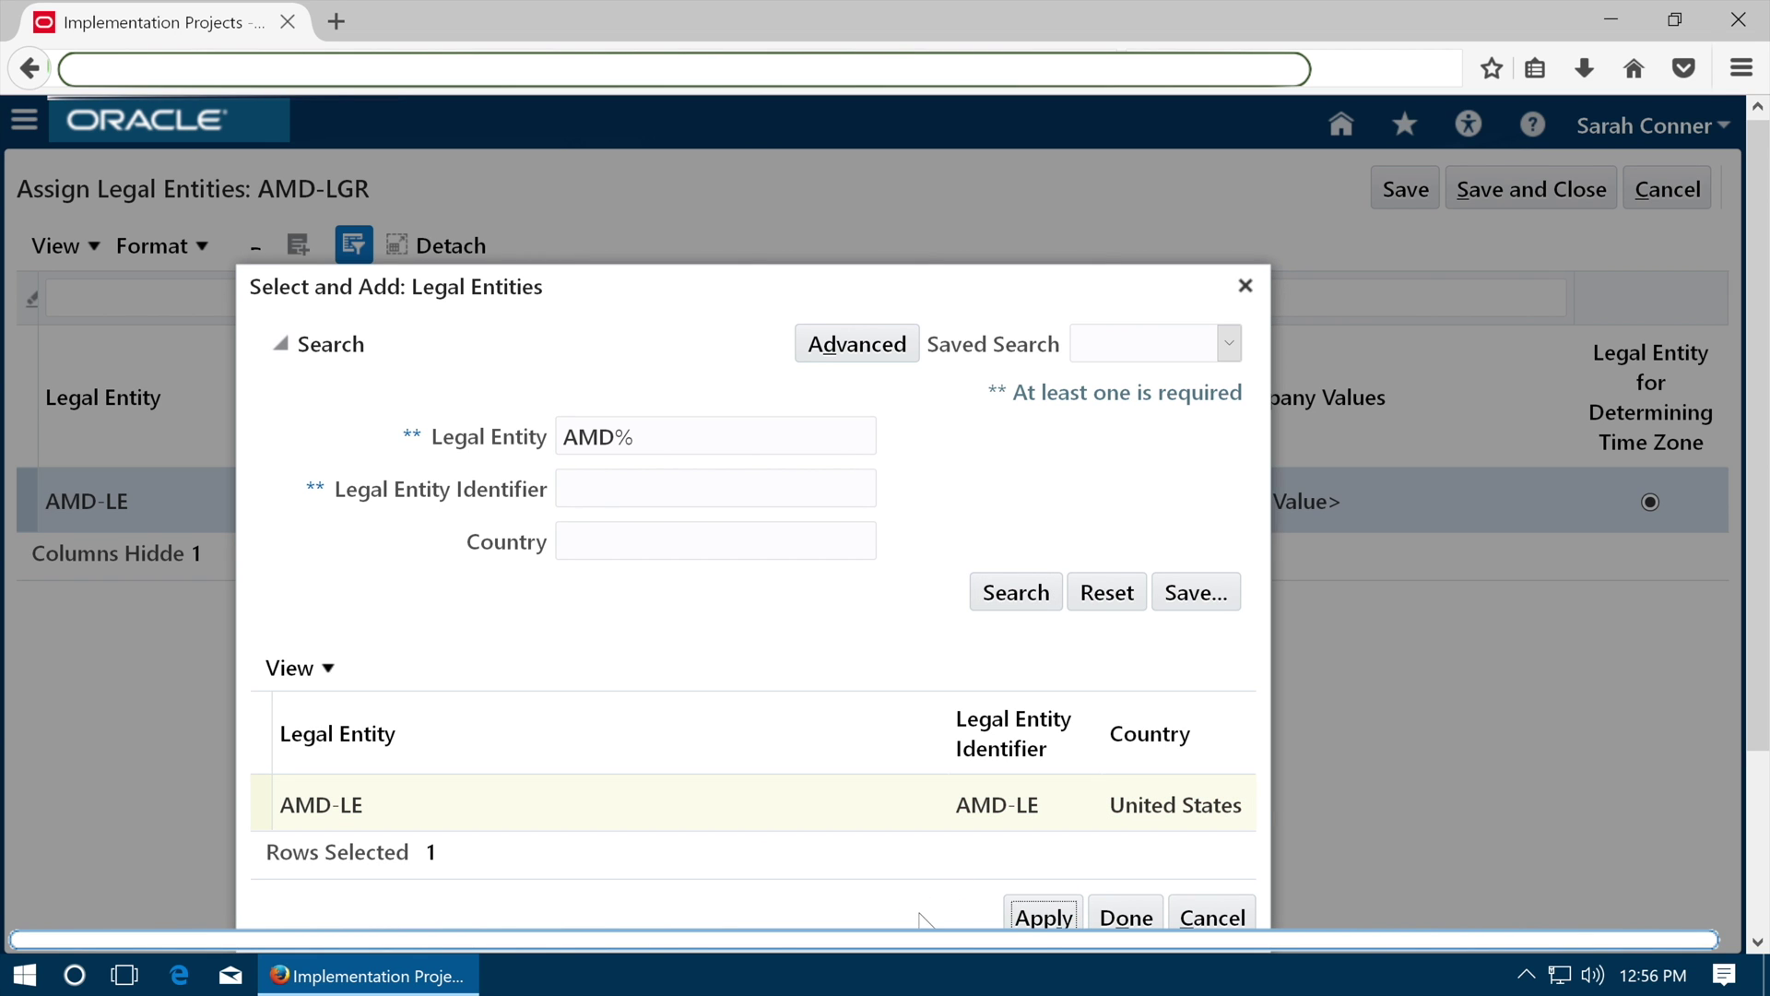
click(1043, 915)
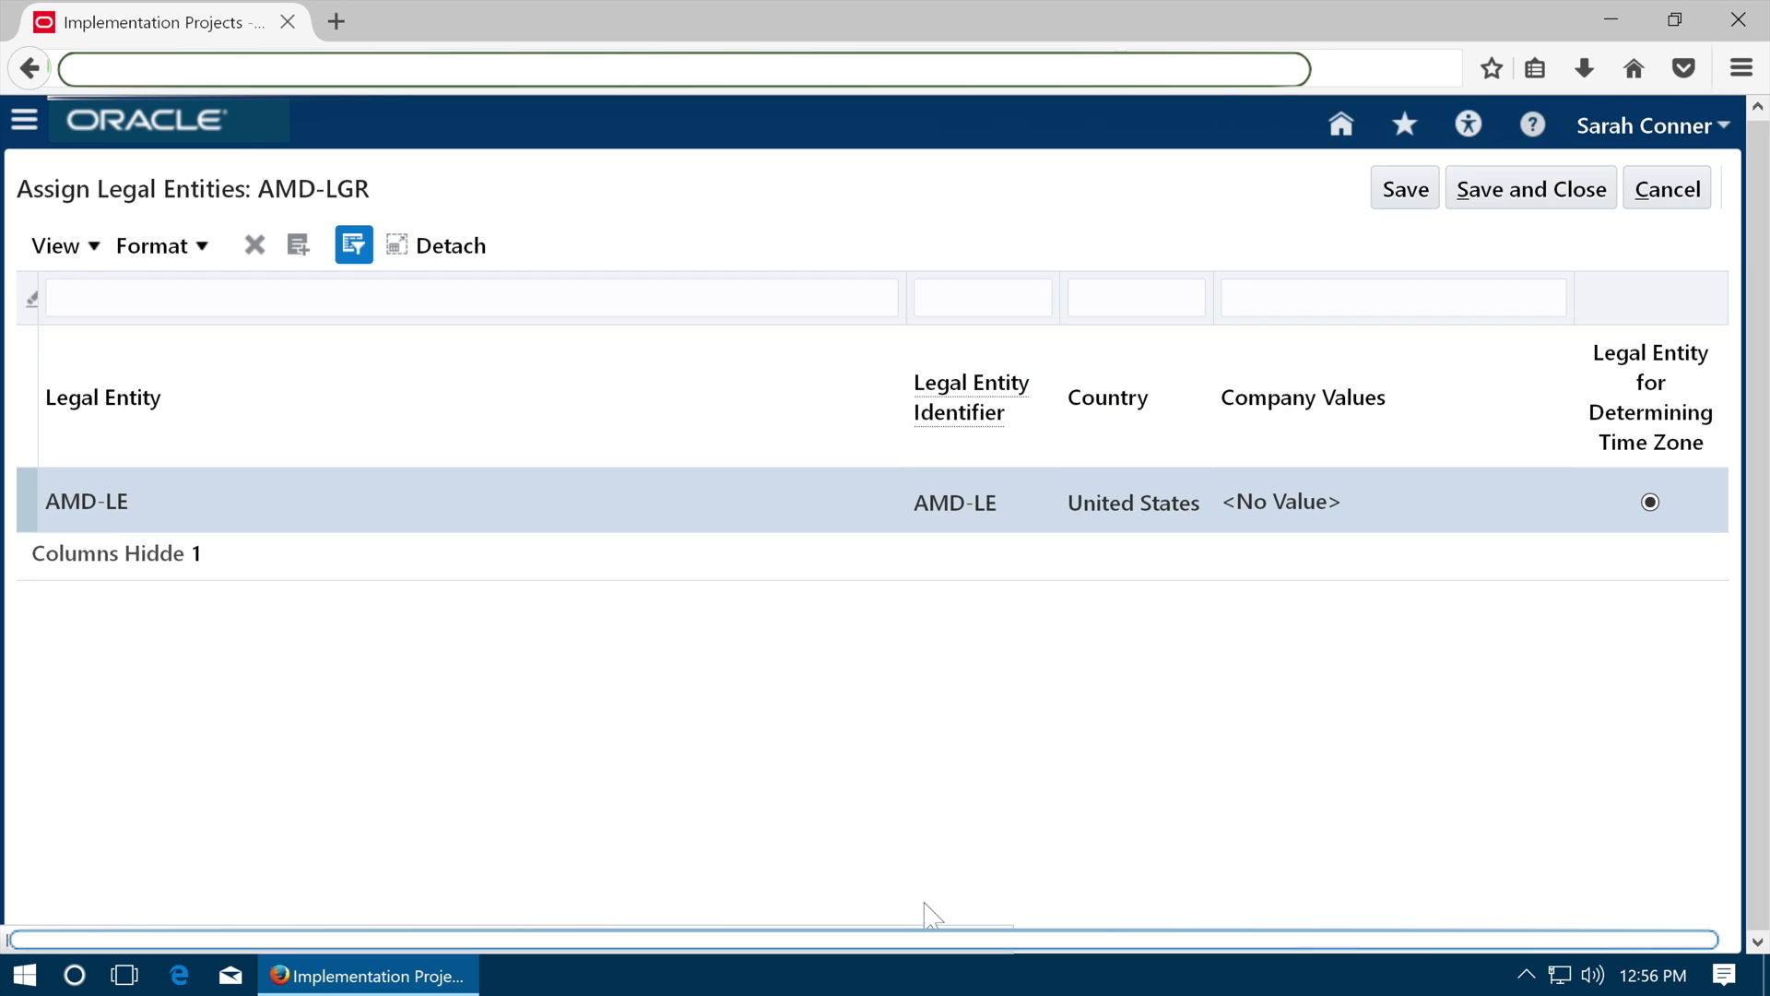
click(1511, 191)
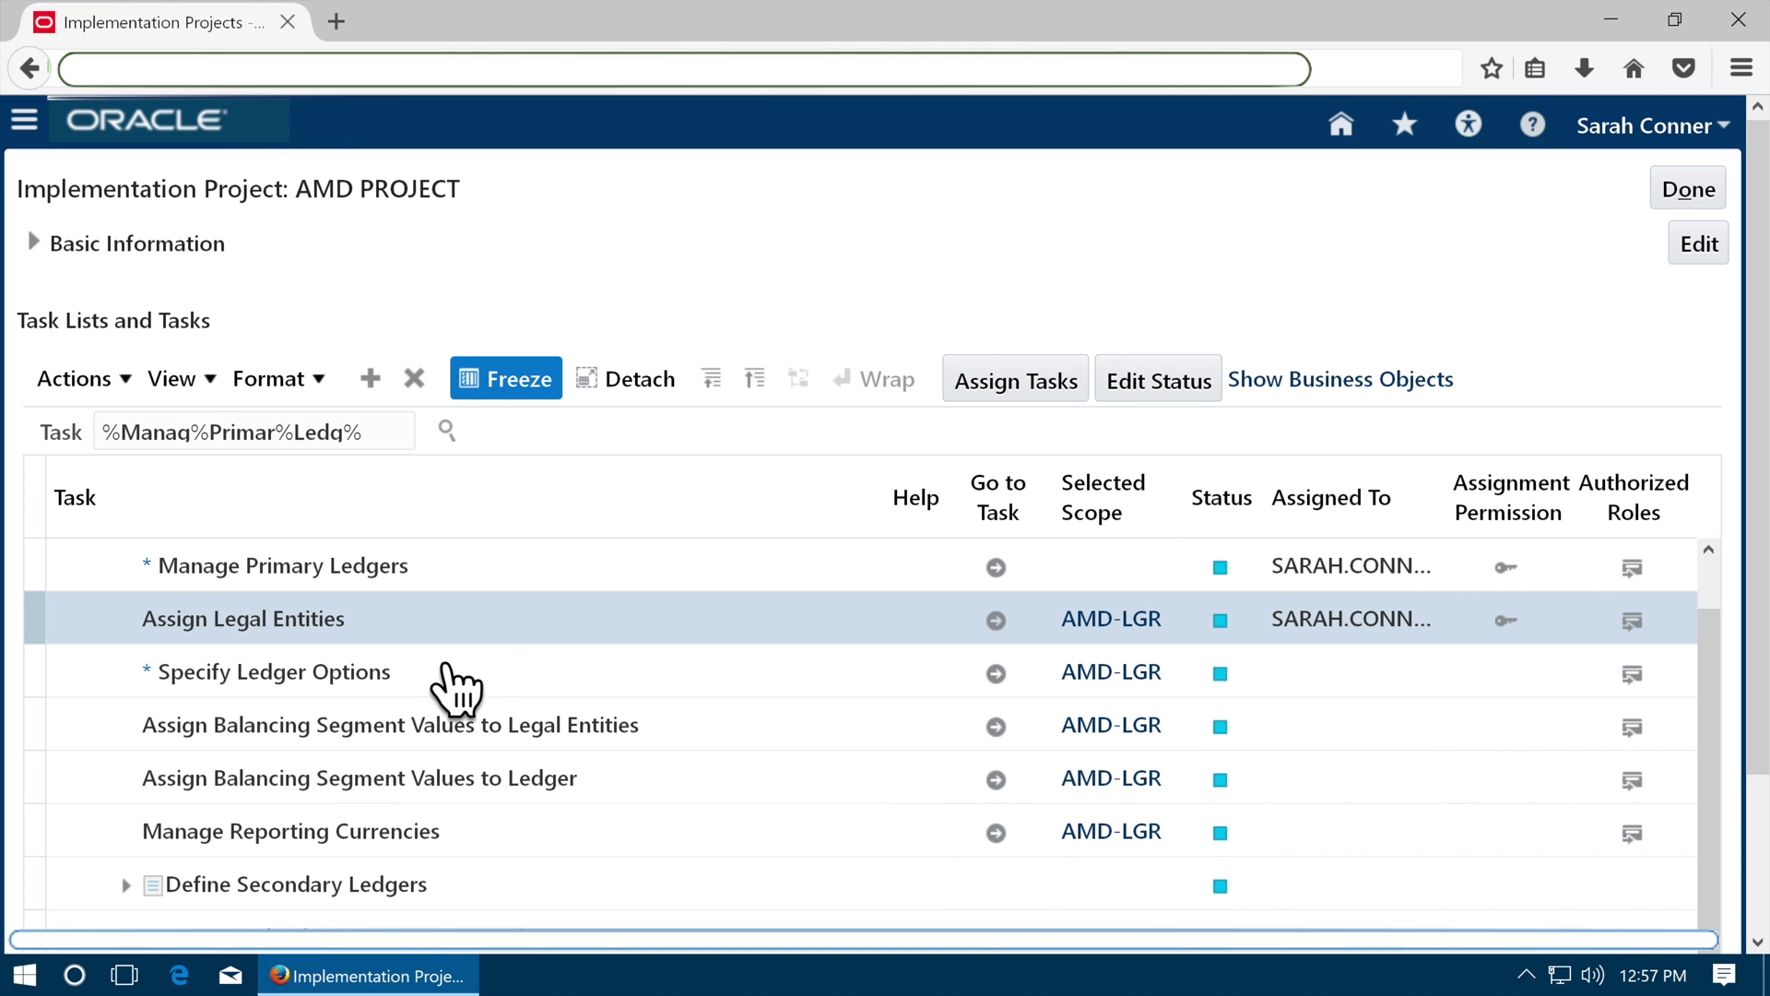
Open AMD-LGR's ledger options and set the journal language to American English.
click(475, 662)
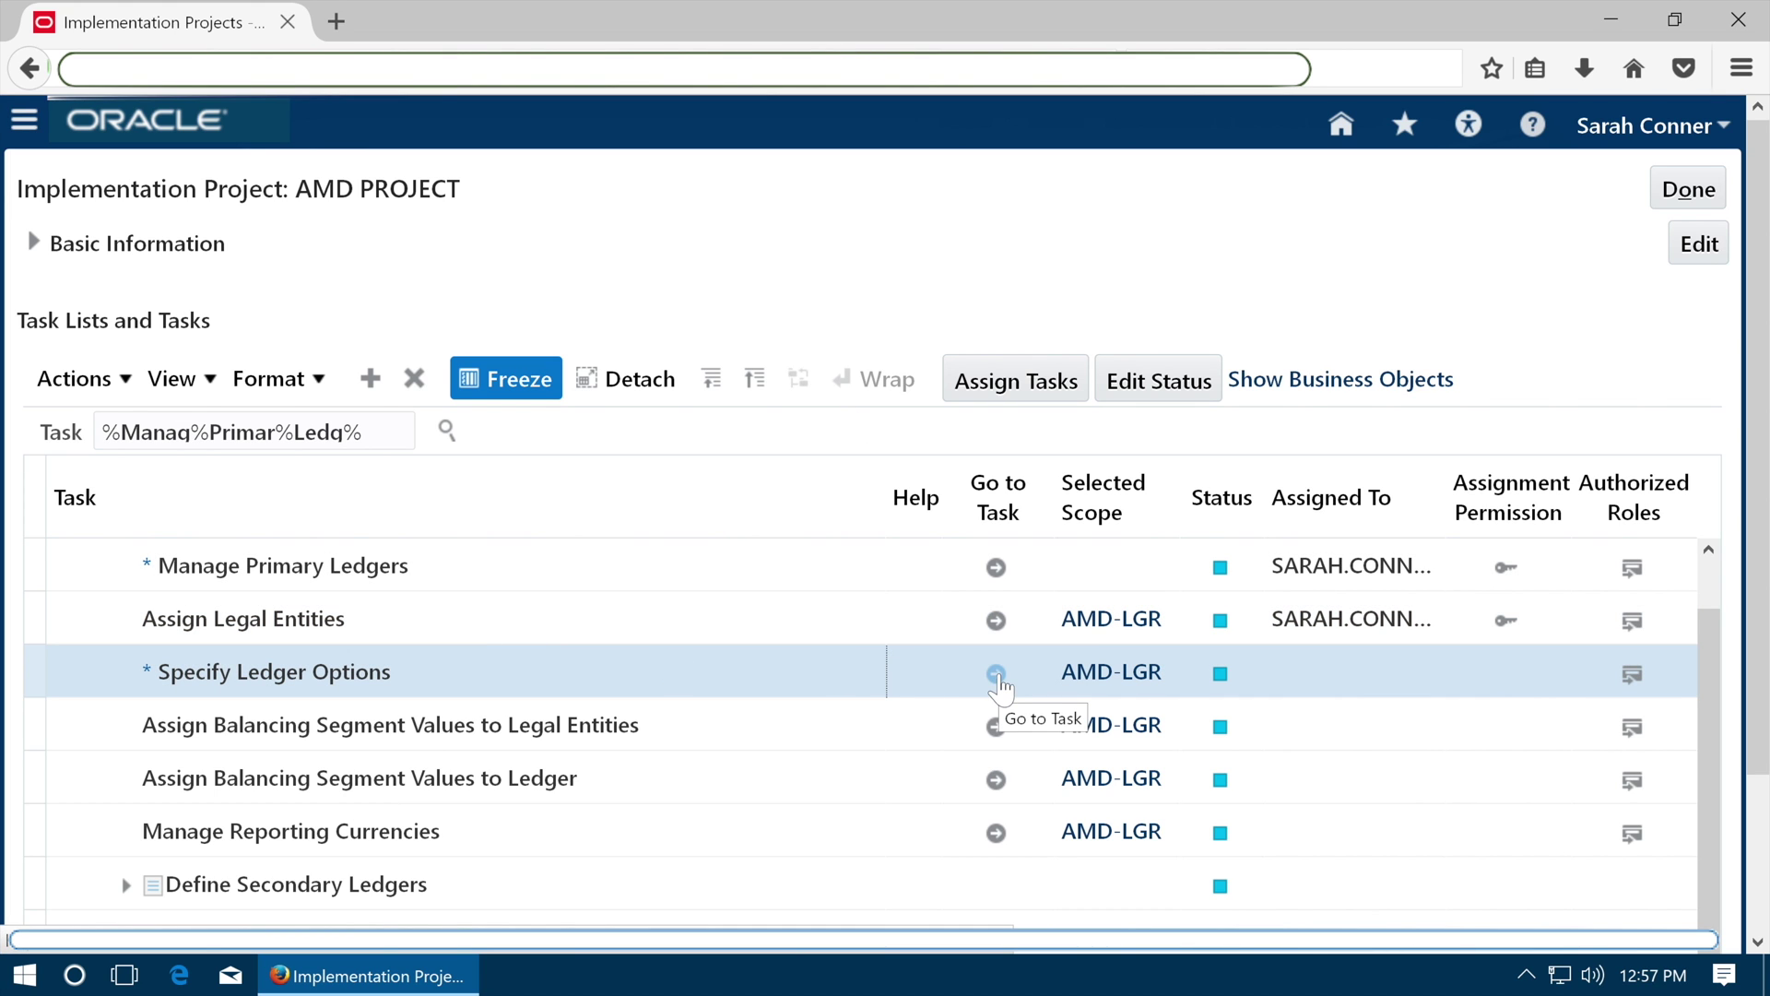
click(995, 672)
scroll(1762, 314, down, 2)
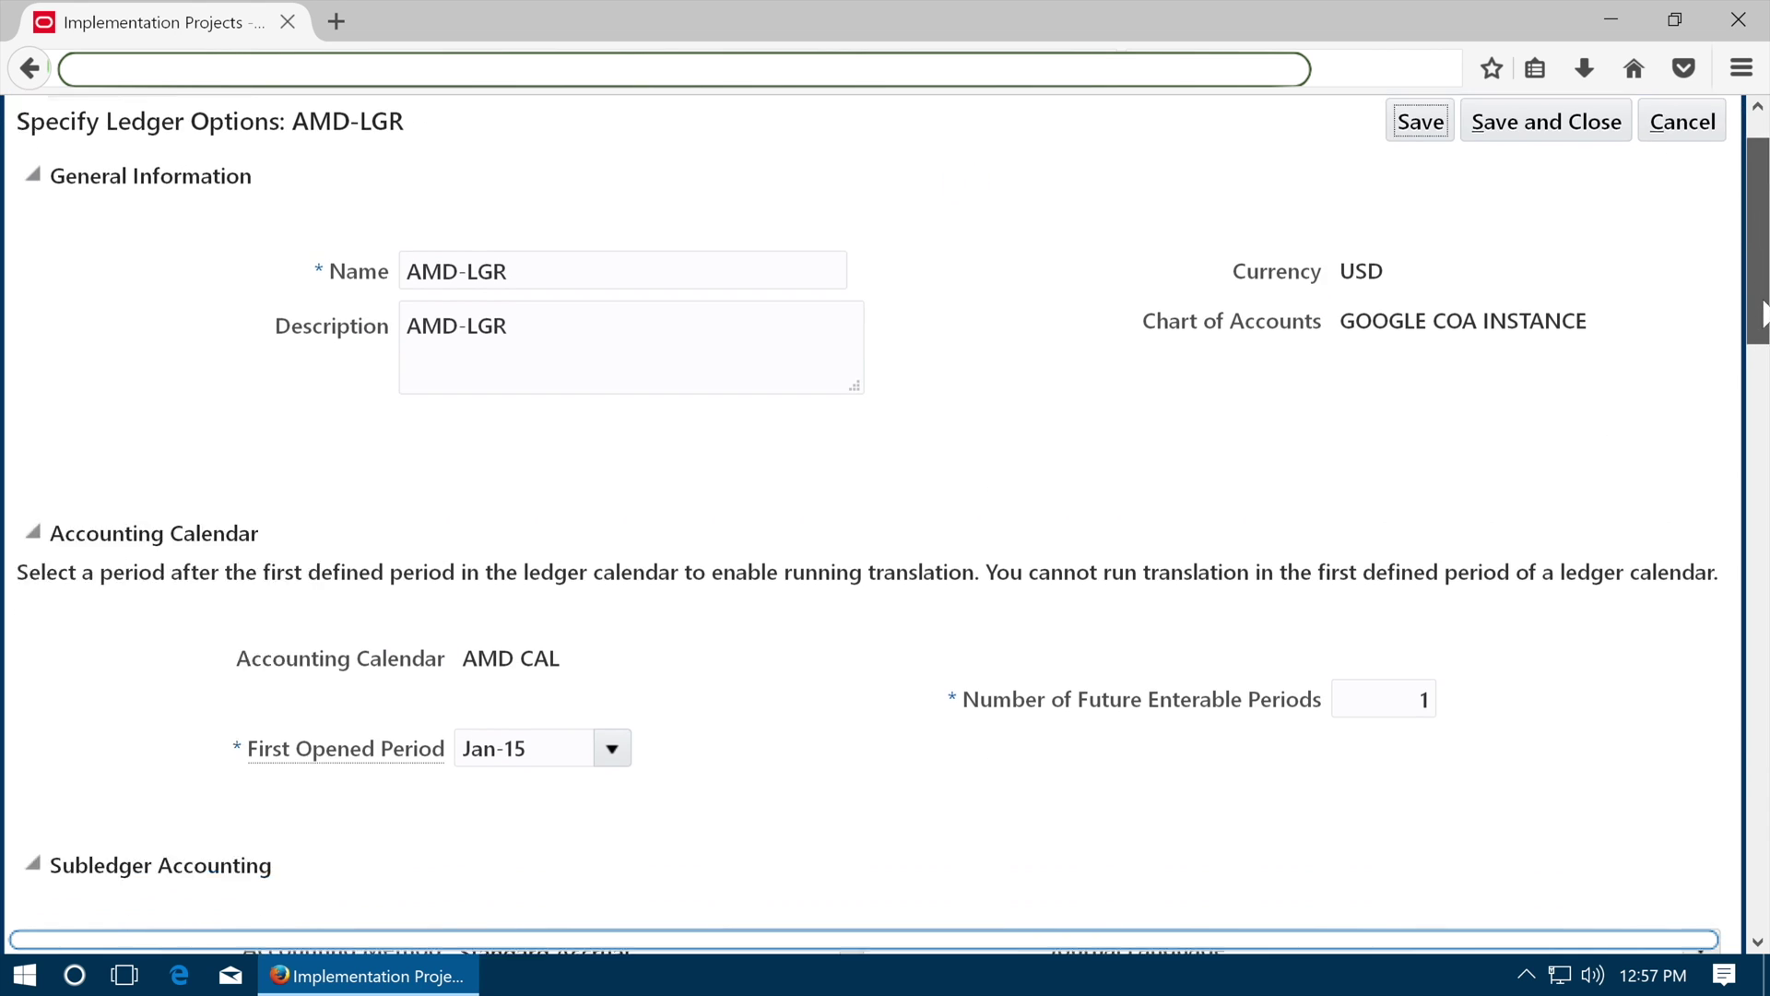
scroll(1763, 314, down, 3)
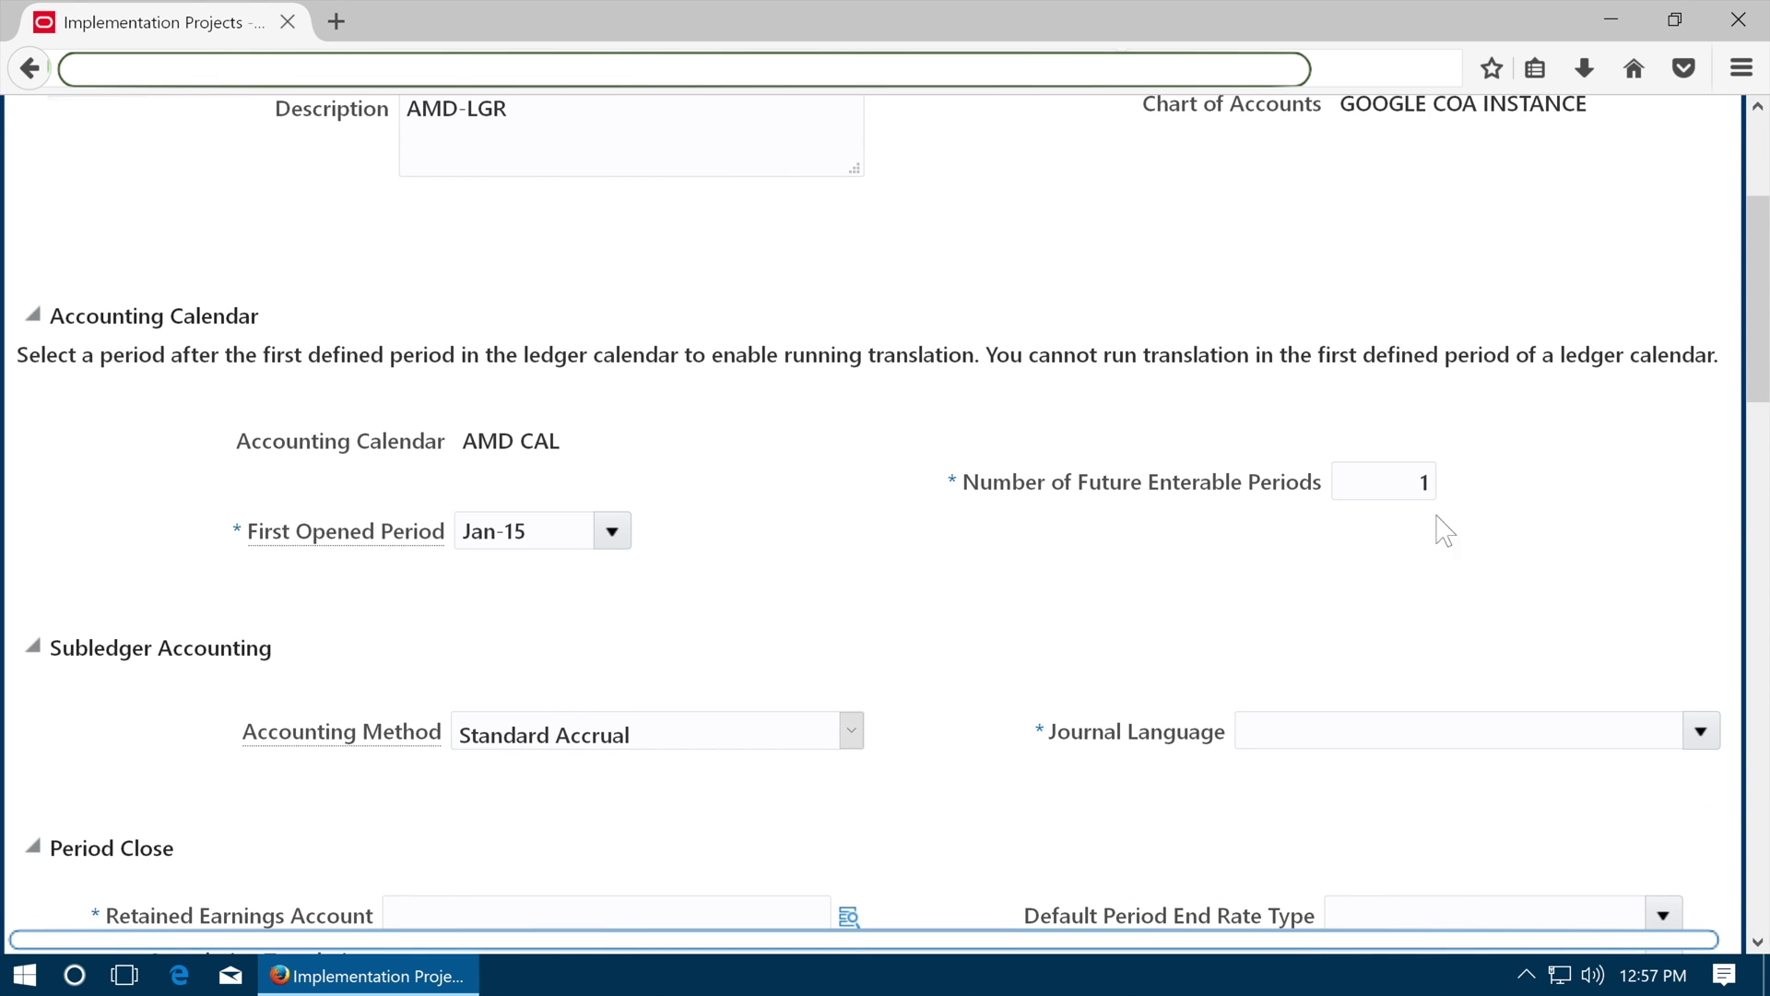
scroll(1763, 428, down, 3)
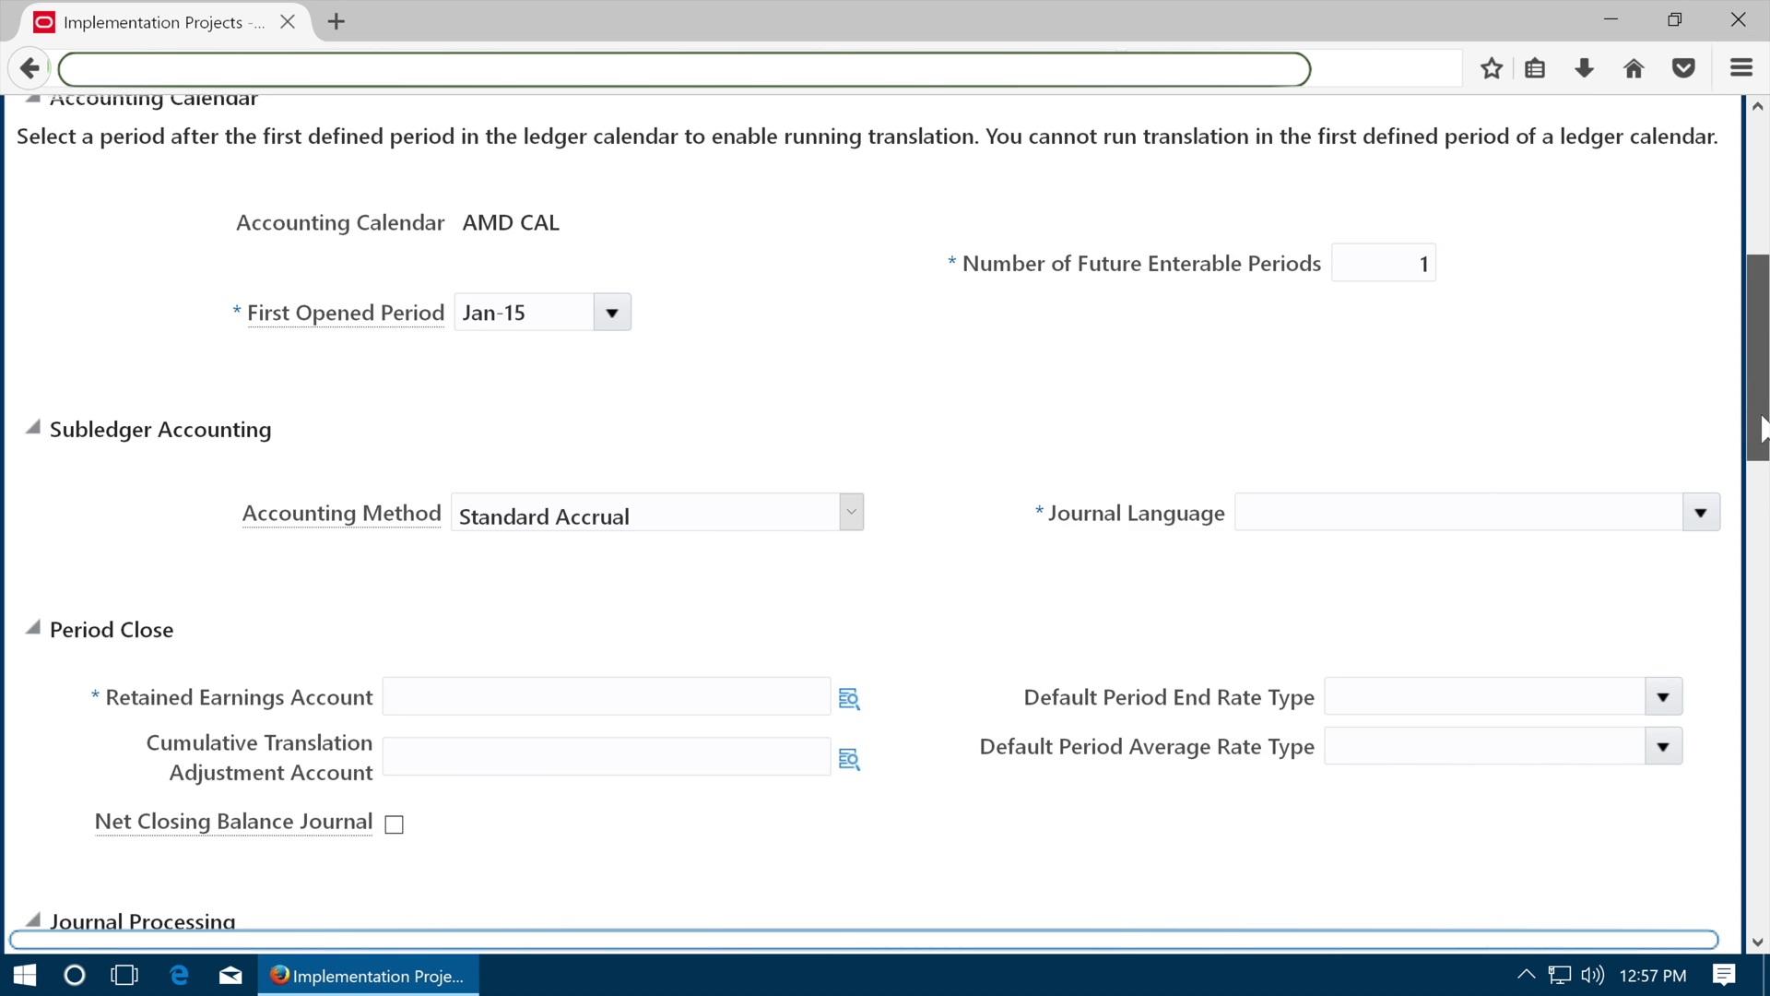
scroll(1763, 429, down, 2)
click(1701, 371)
click(1233, 427)
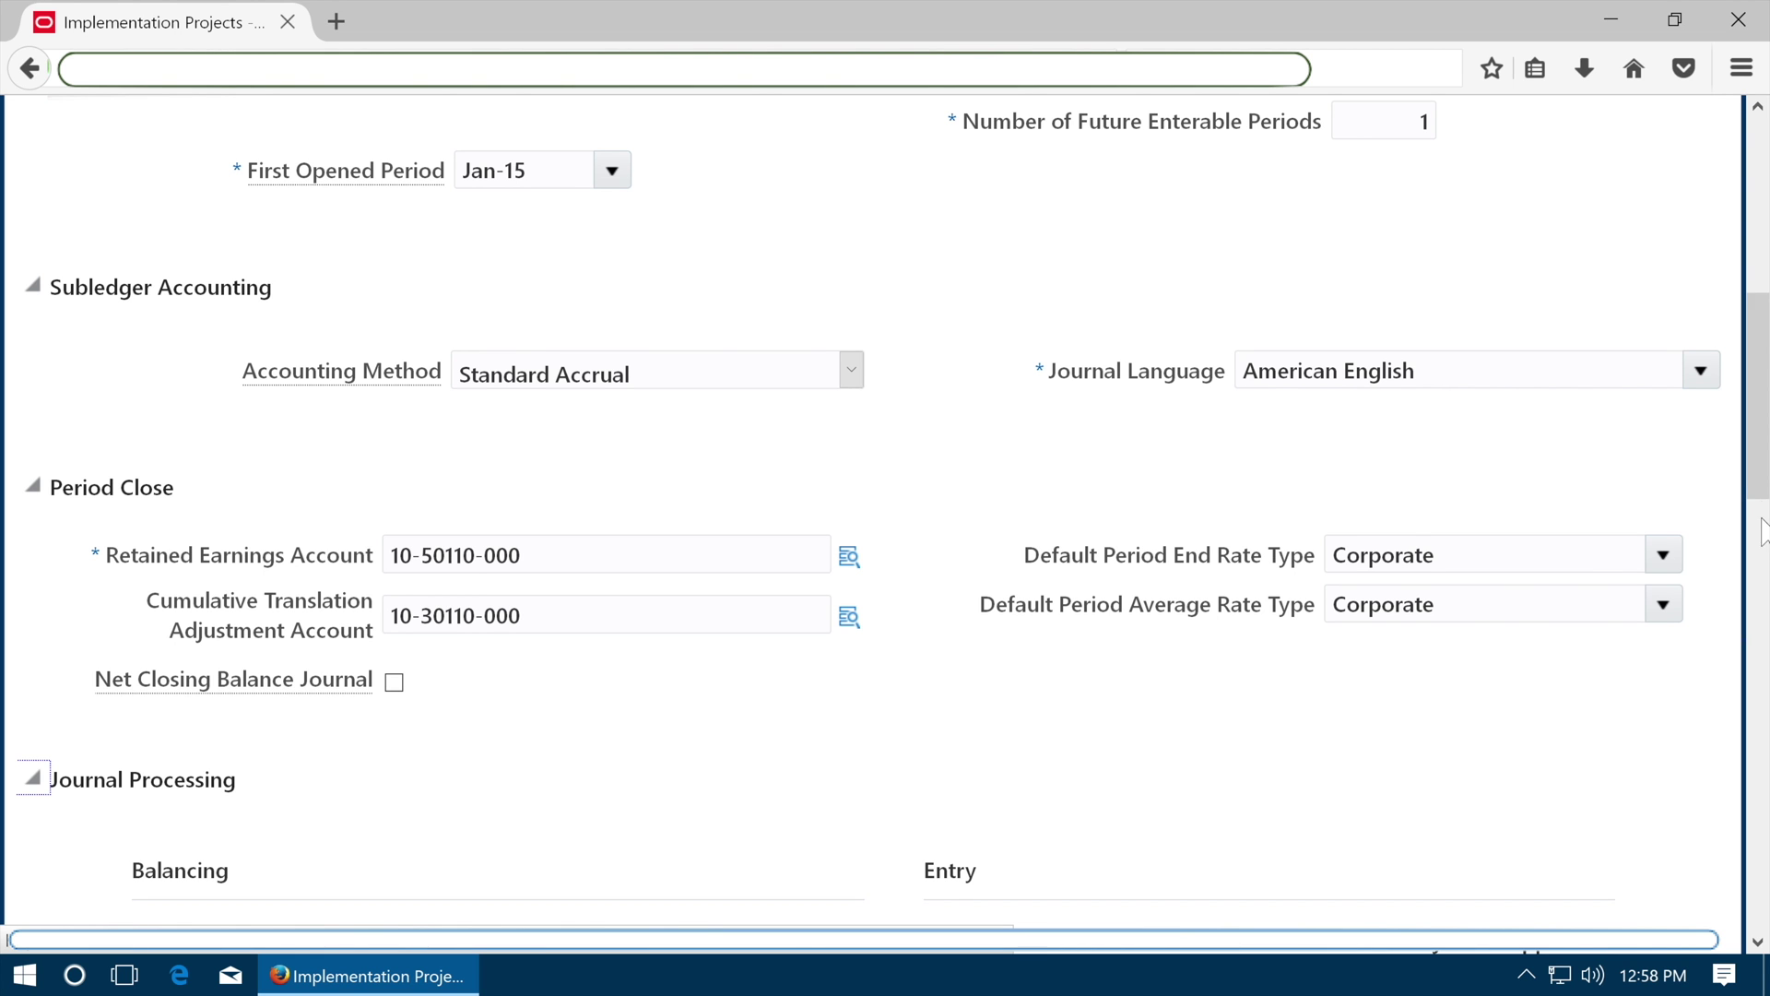
Enable suspense for Subledger Accounting as well as General Ledger, and save the options.
scroll(1763, 530, down, 7)
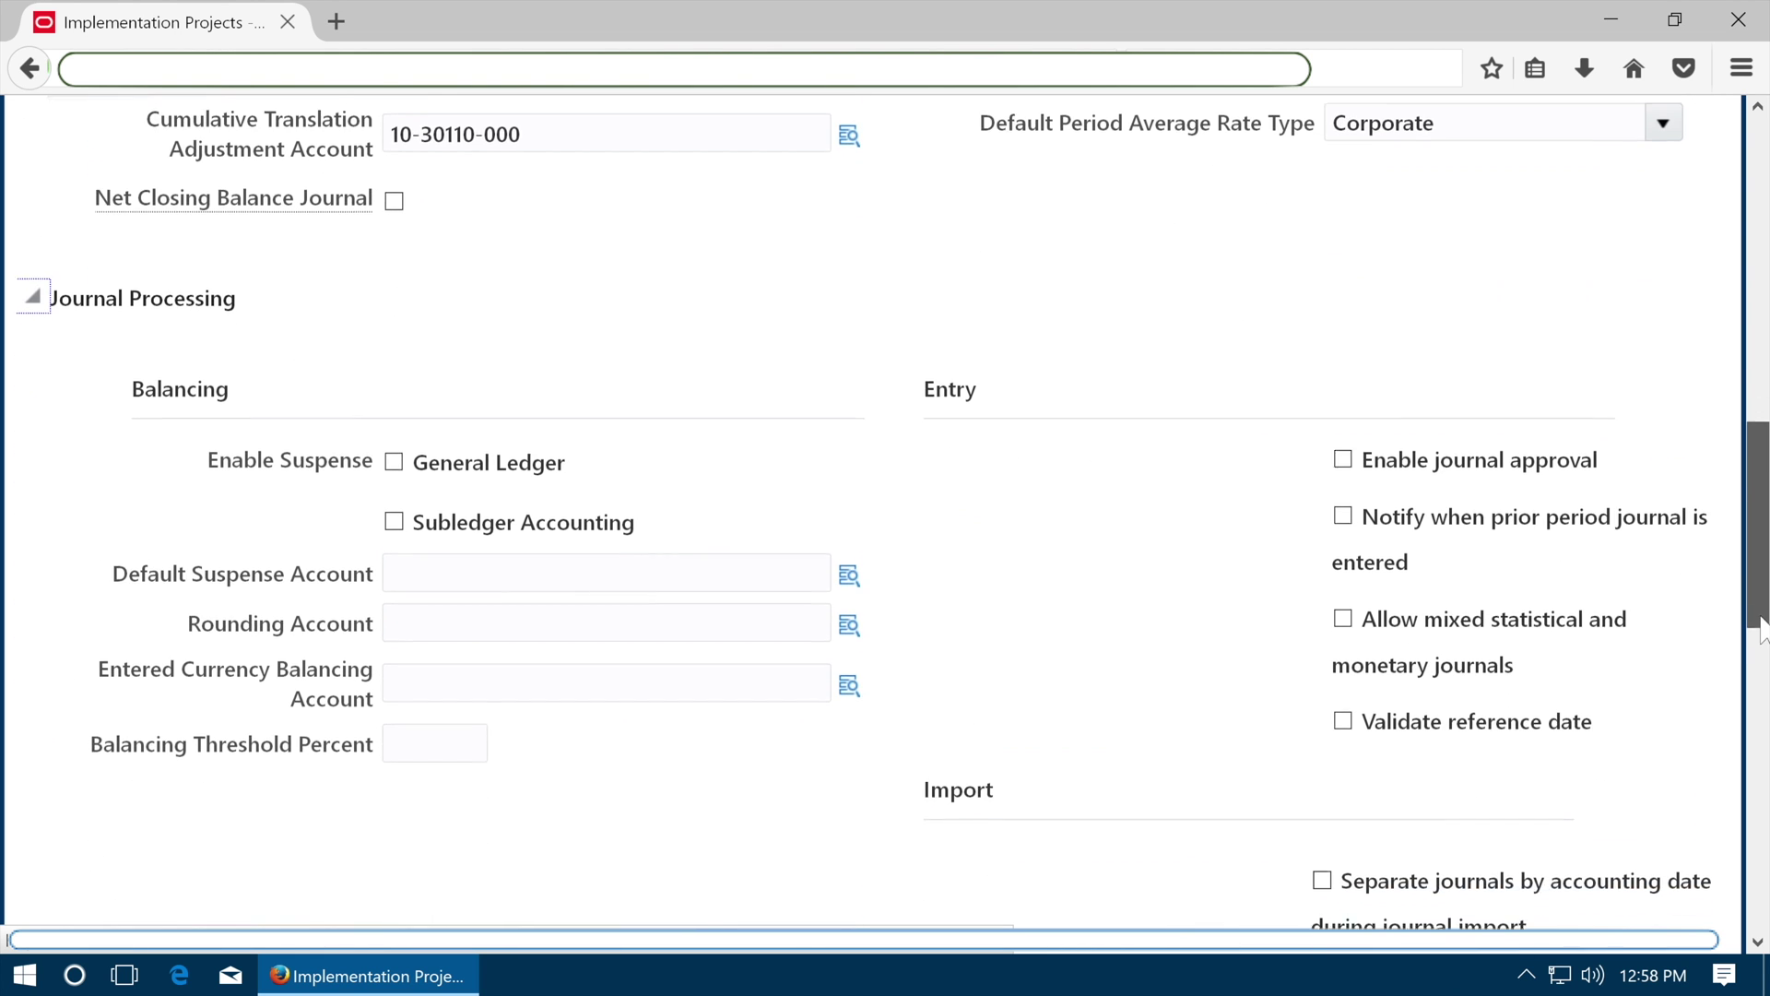
drag(1763, 632, 1764, 659)
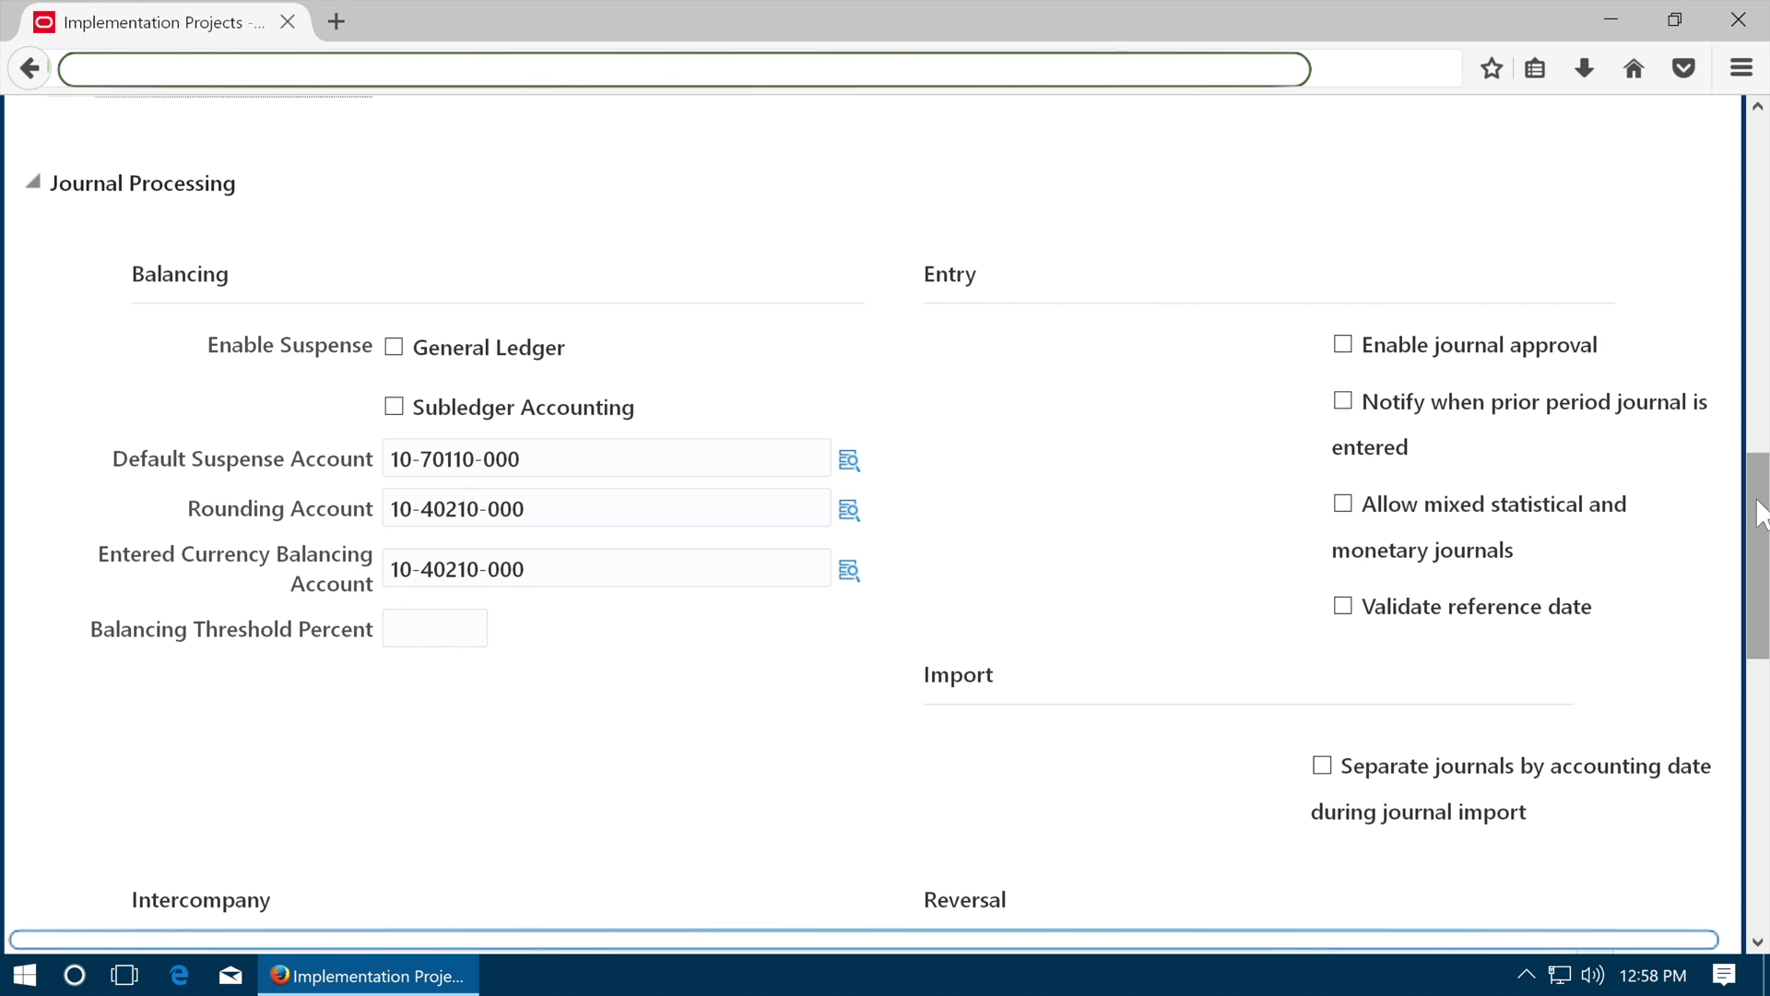
mouse_move(1762, 515)
mouse_down()
mouse_move(1765, 786)
mouse_move(1765, 528)
mouse_up()
click(394, 310)
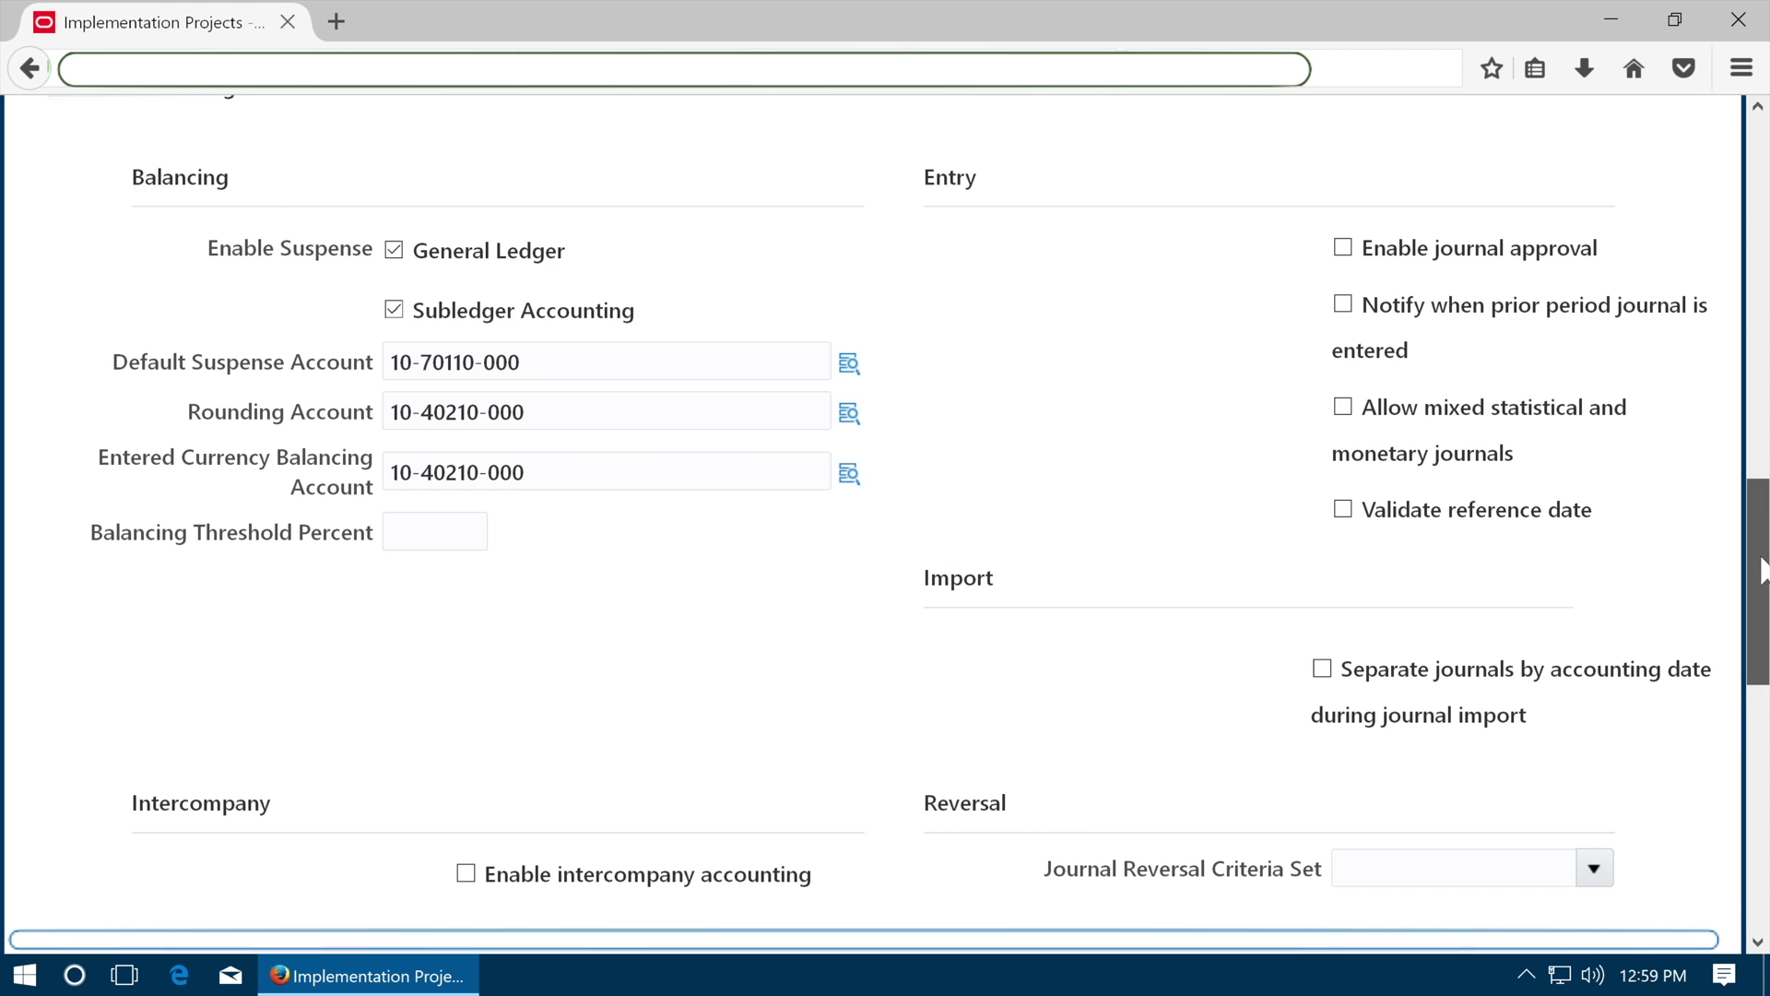
drag(1765, 570, 1763, 138)
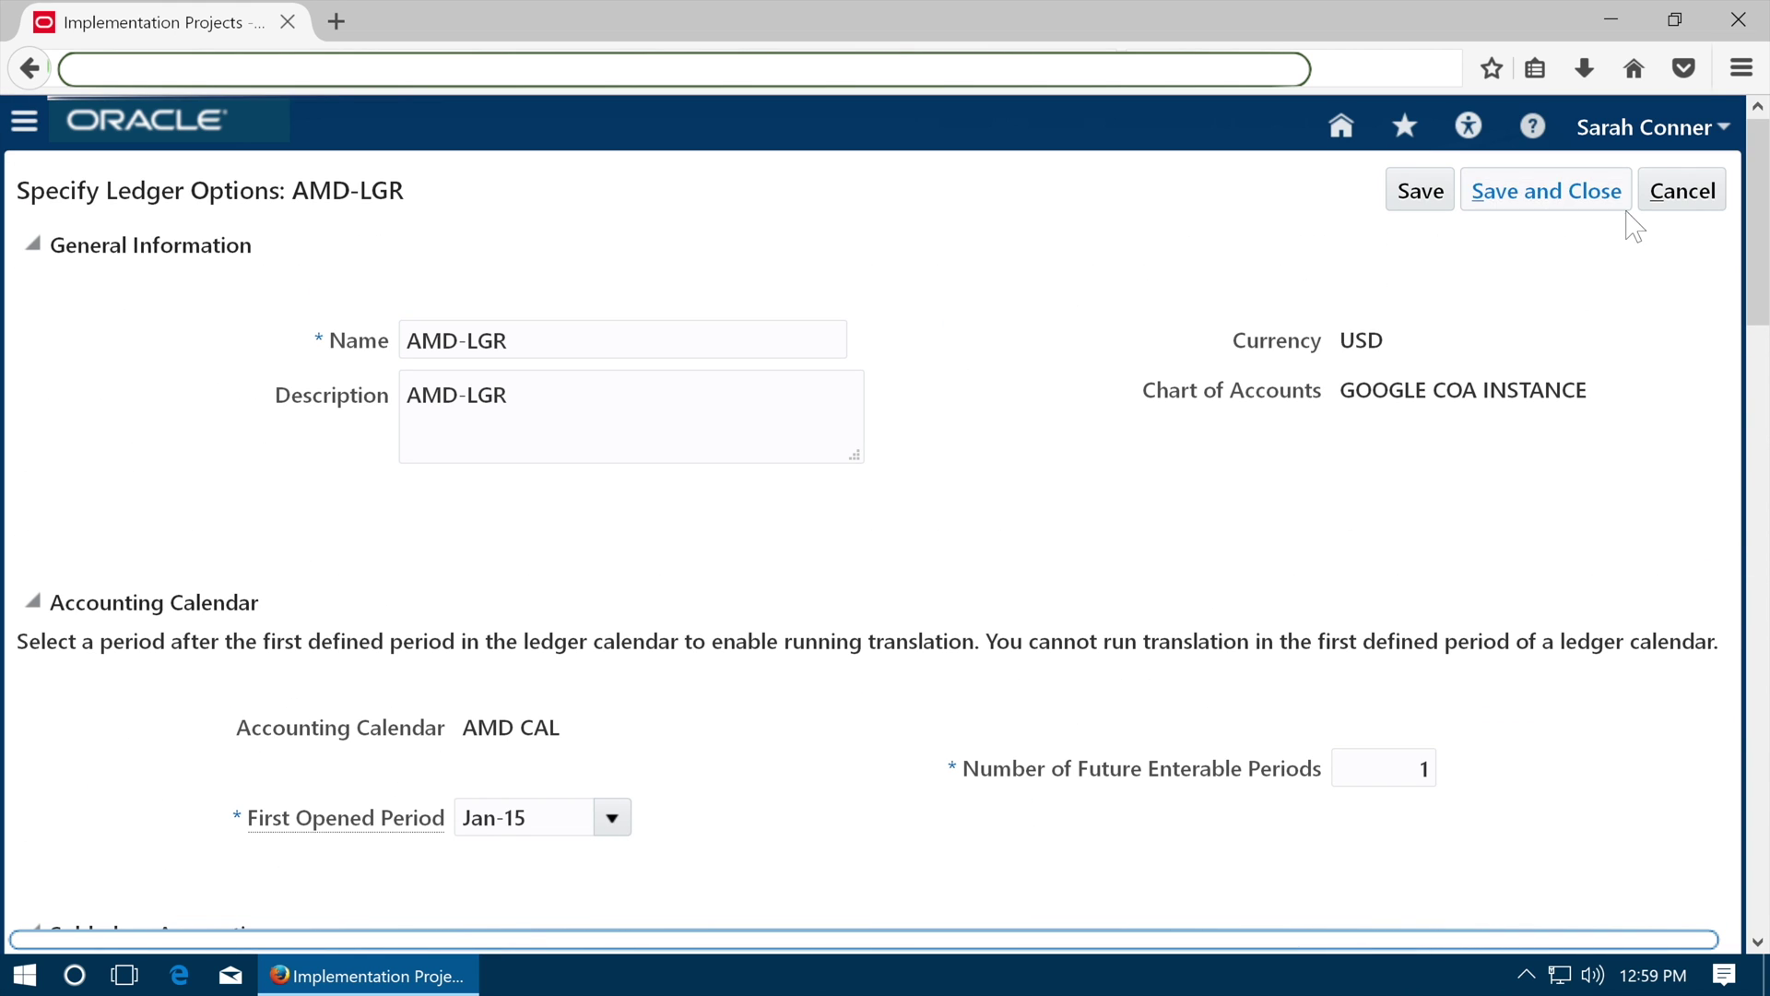
click(1560, 201)
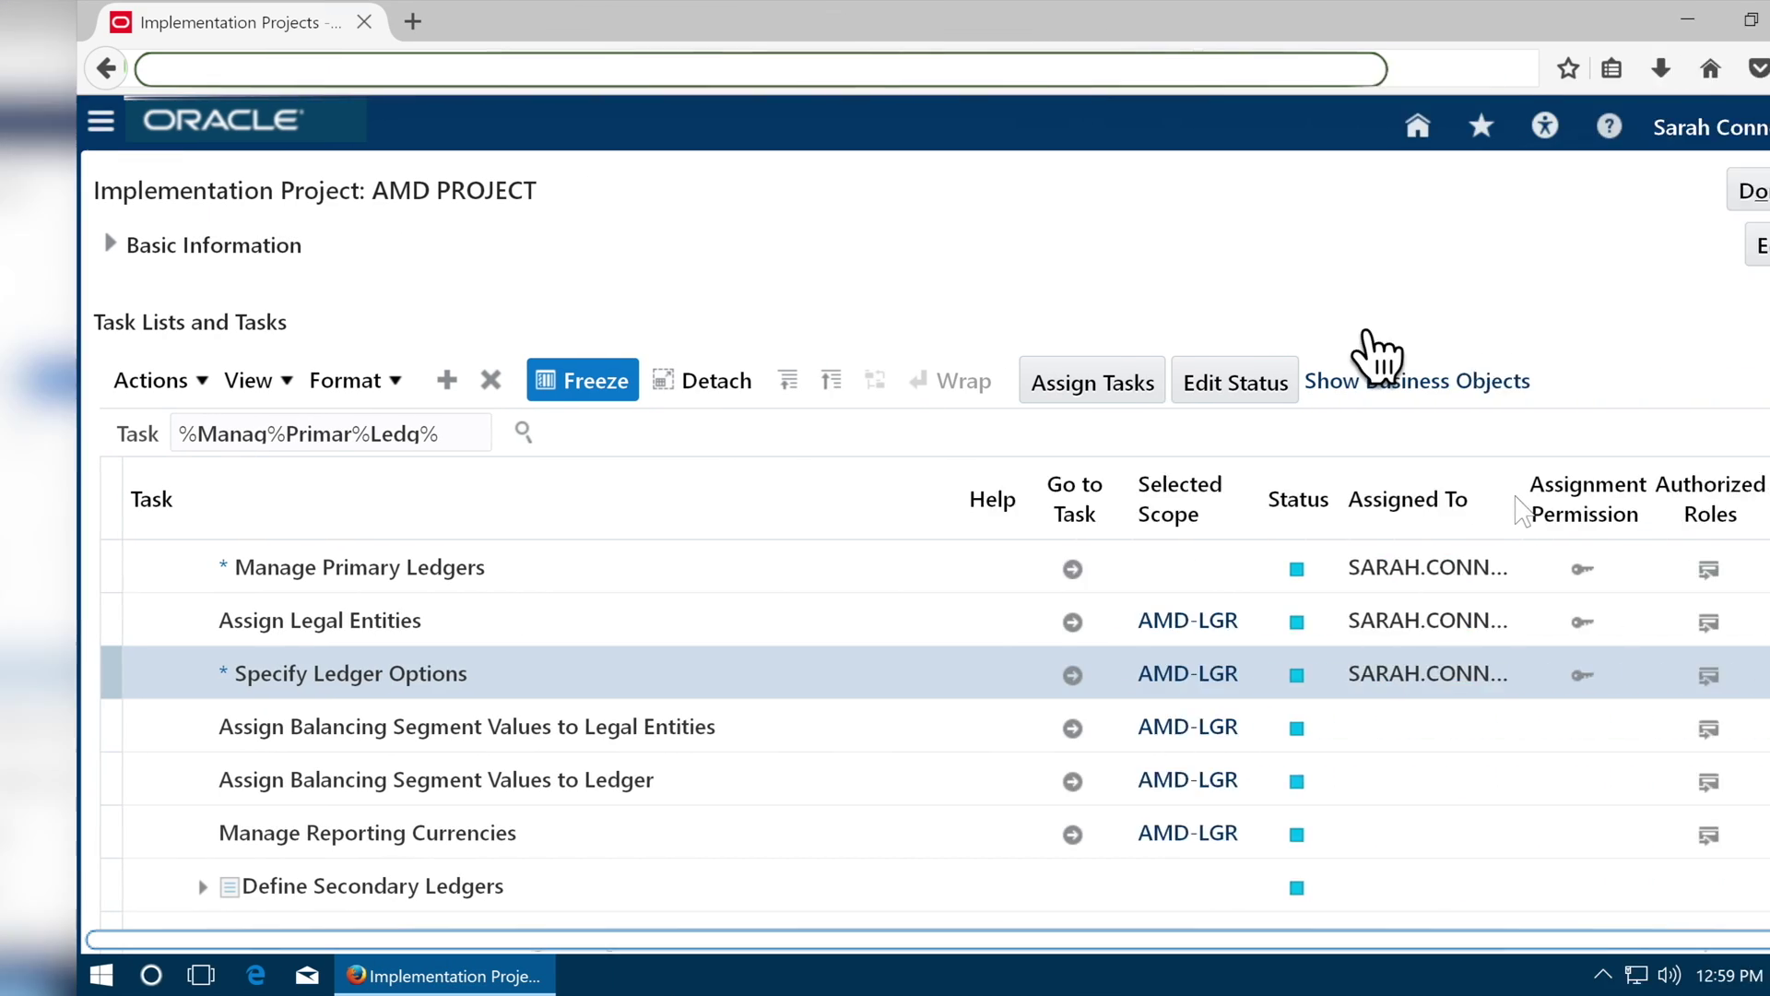
Submit the AMD-LGR accounting configuration and acknowledge the process 133207 confirmation.
scroll(592, 811, down, 2)
click(595, 830)
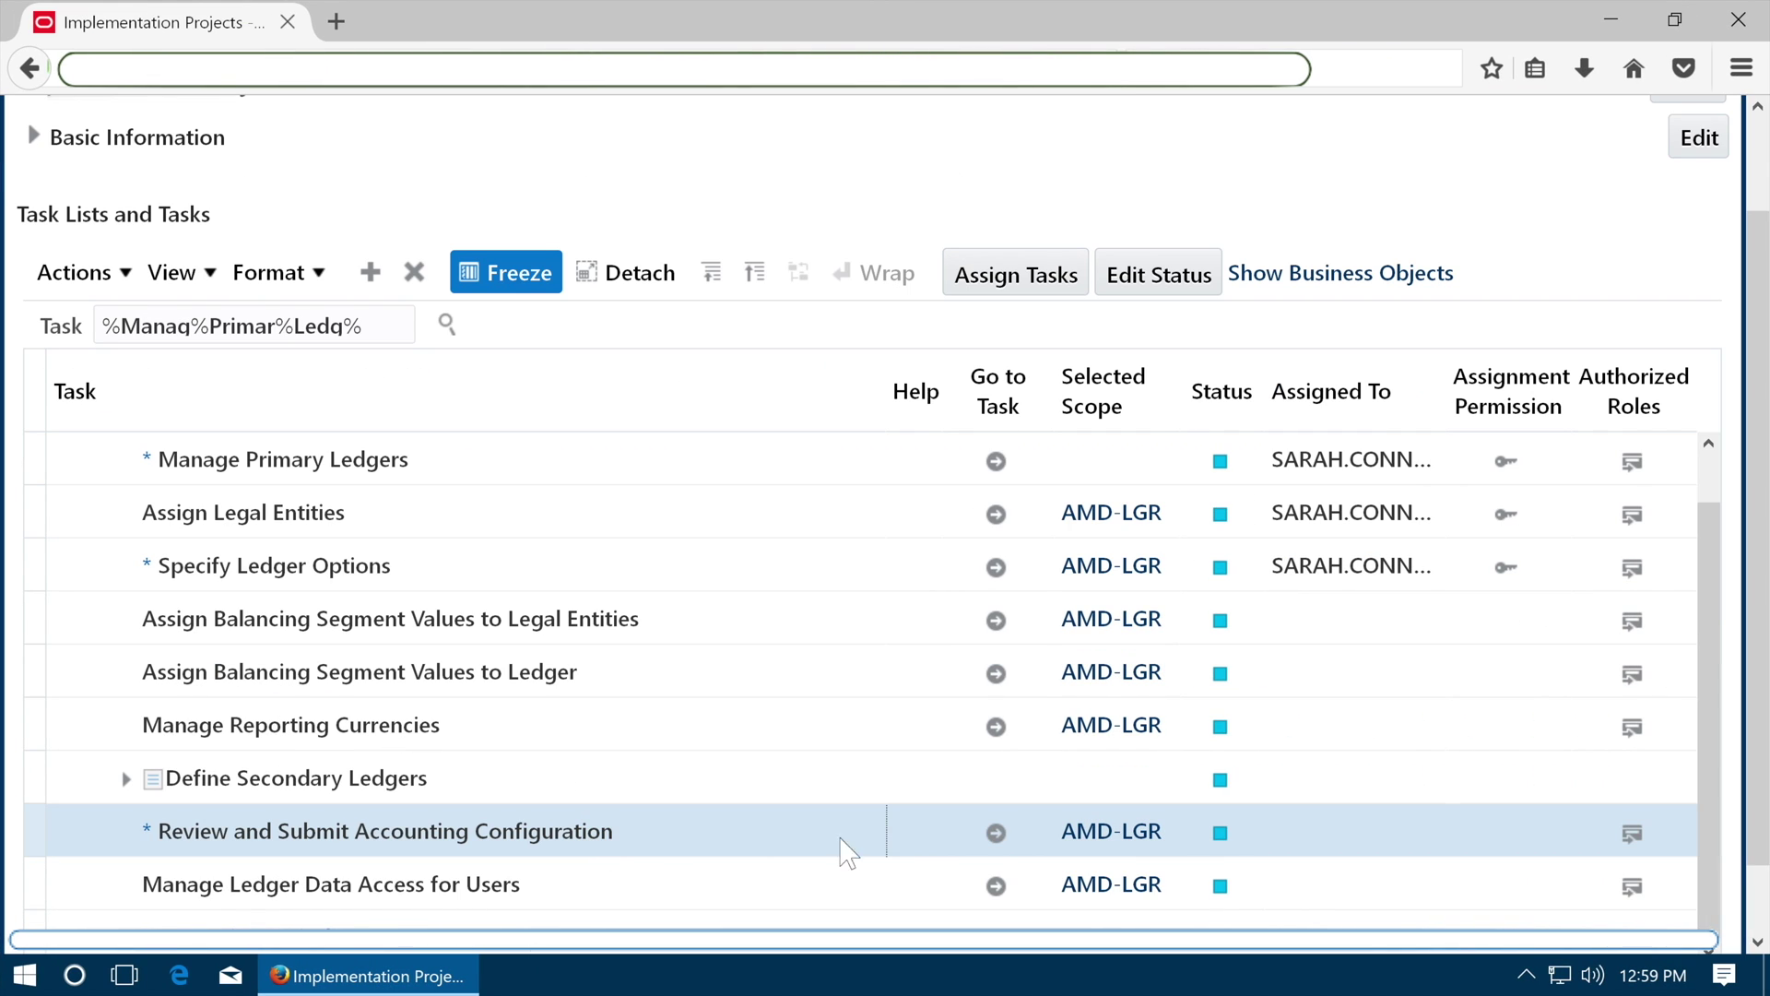
click(995, 833)
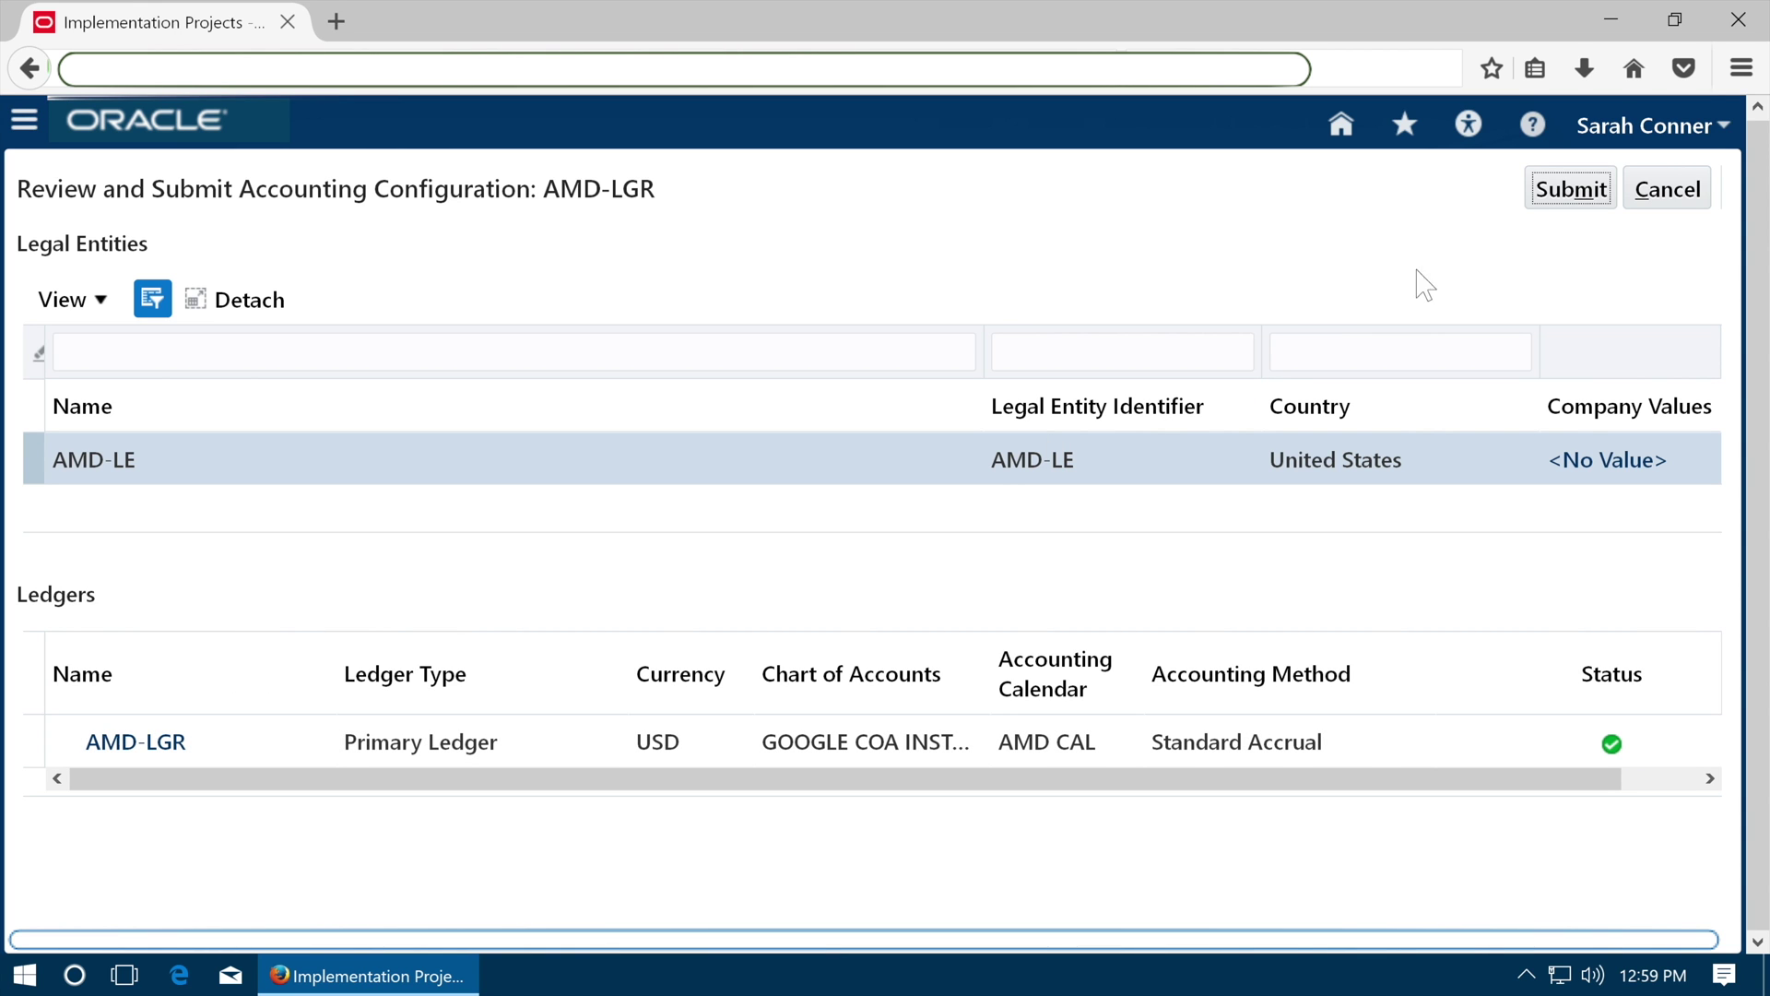
click(1567, 190)
click(1230, 570)
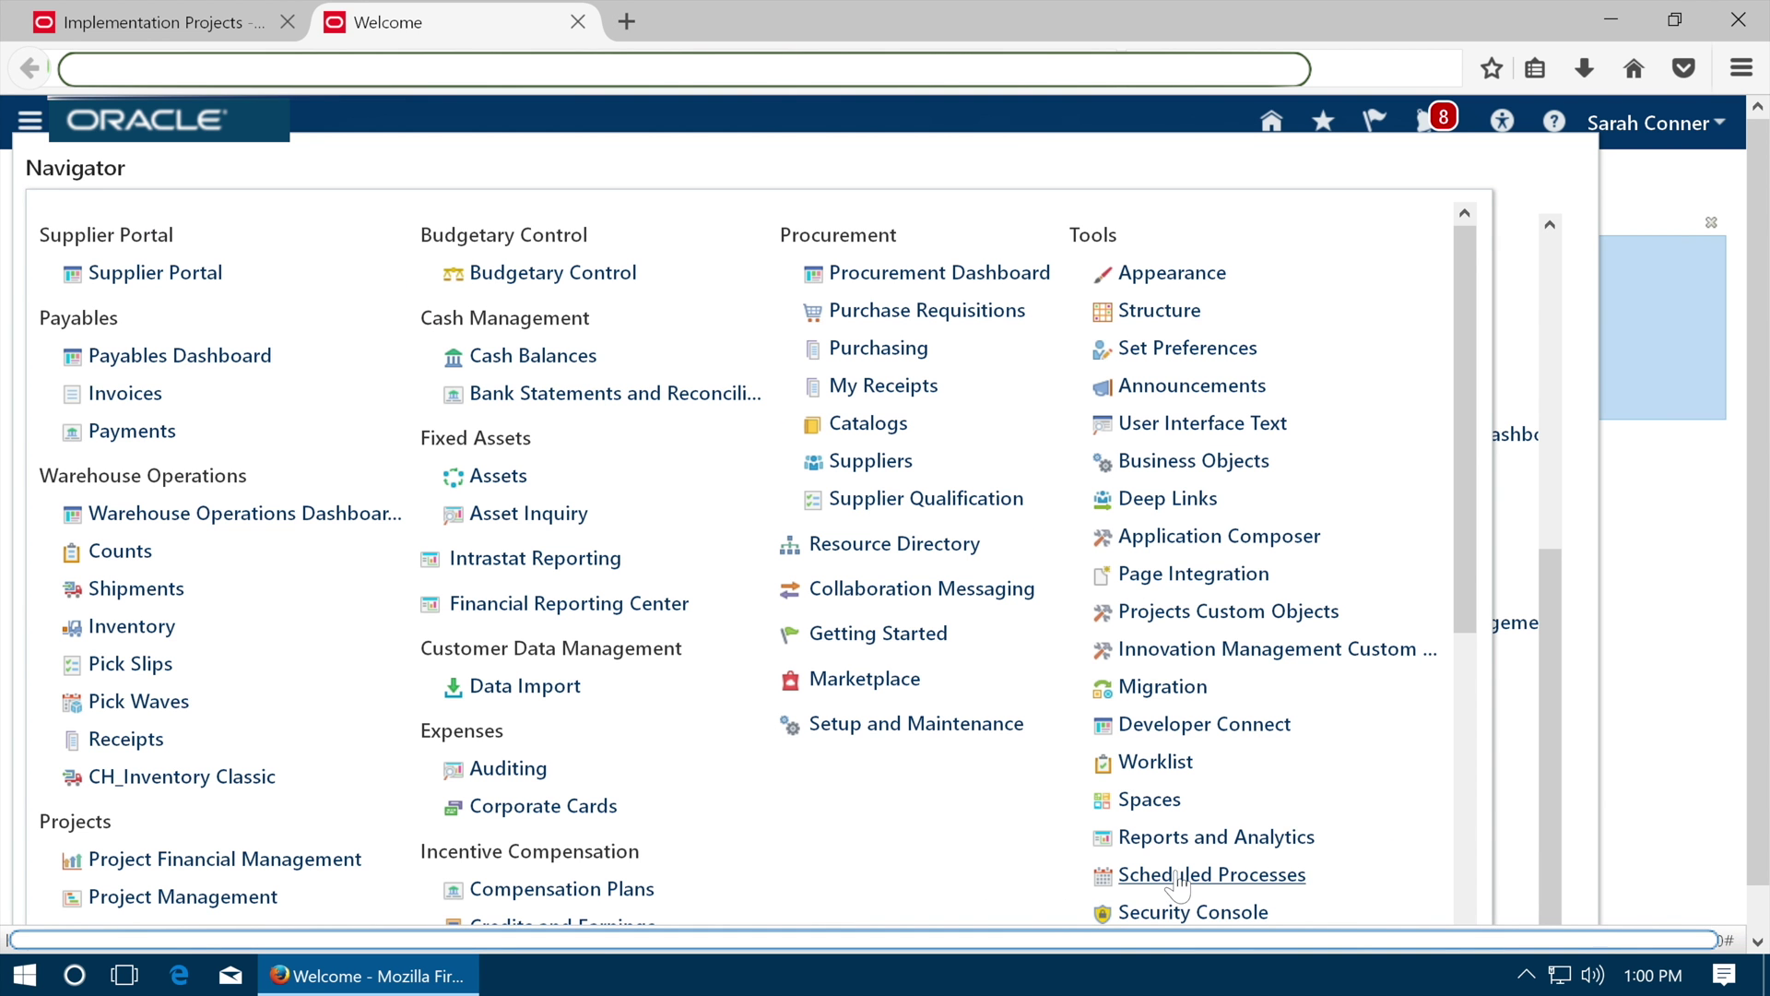
Open Scheduled Processes to monitor accounting configuration process 133207.
click(1179, 882)
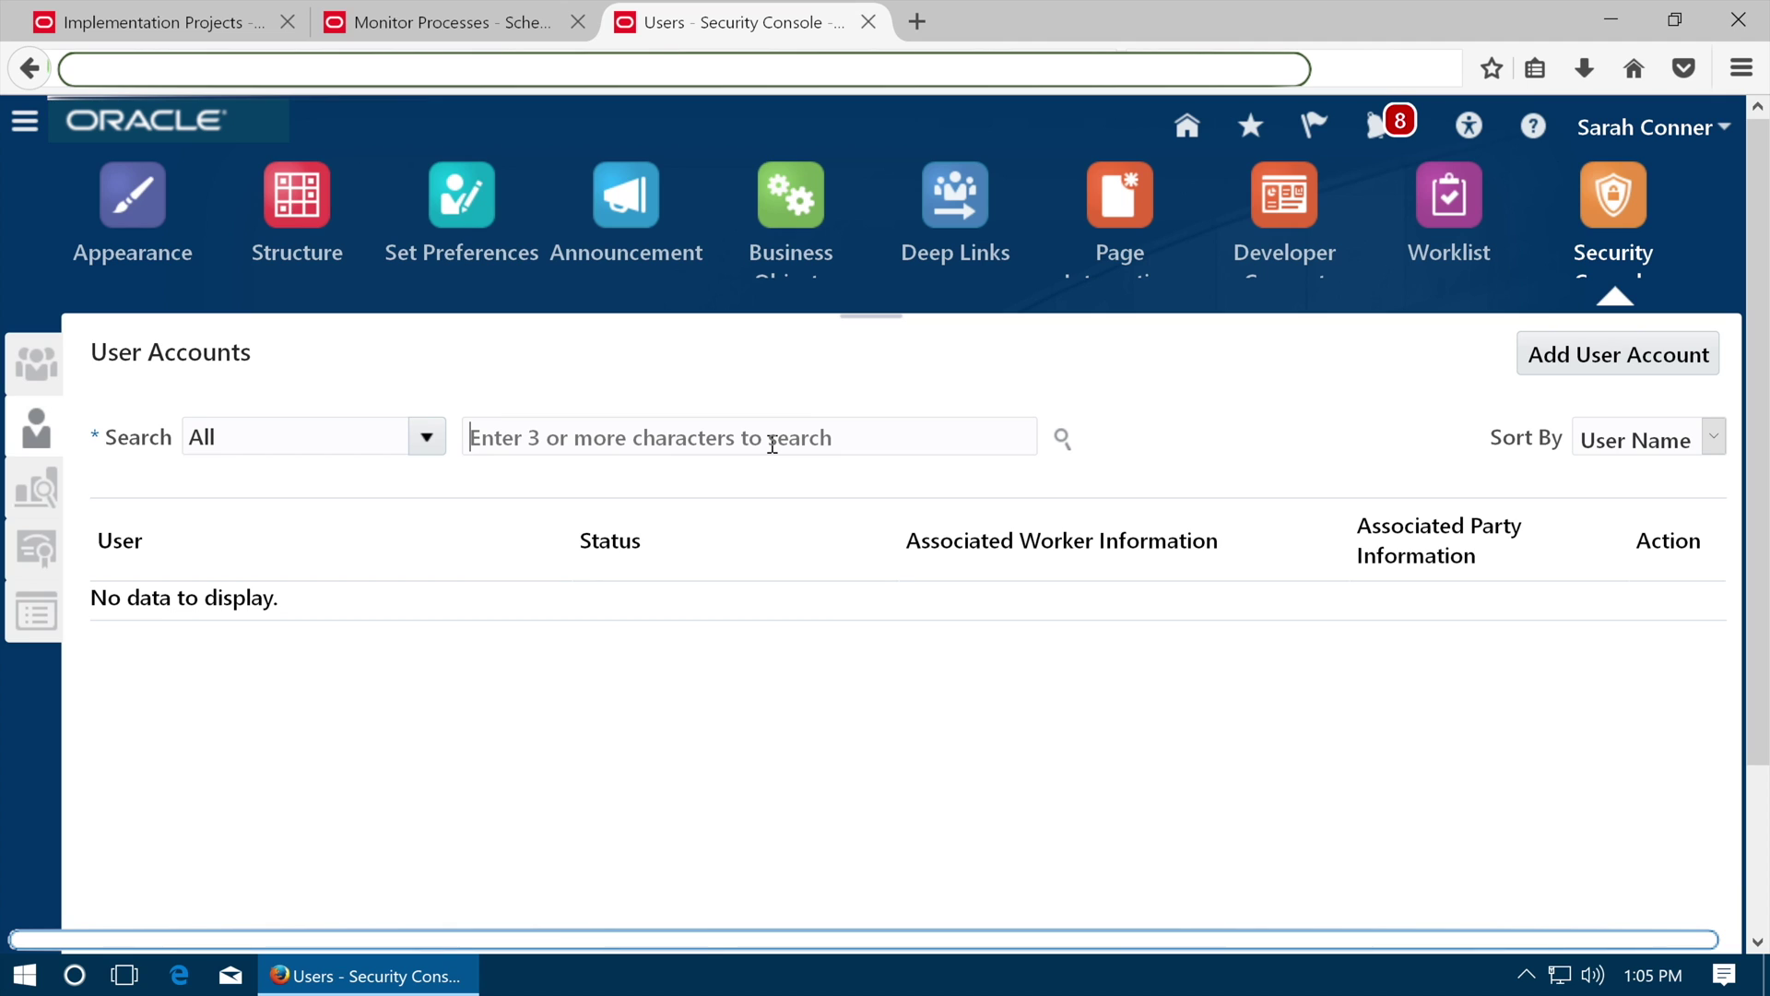
Find the user's account by login, put it in edit mode and start adding a role membership.
text(RIYA)
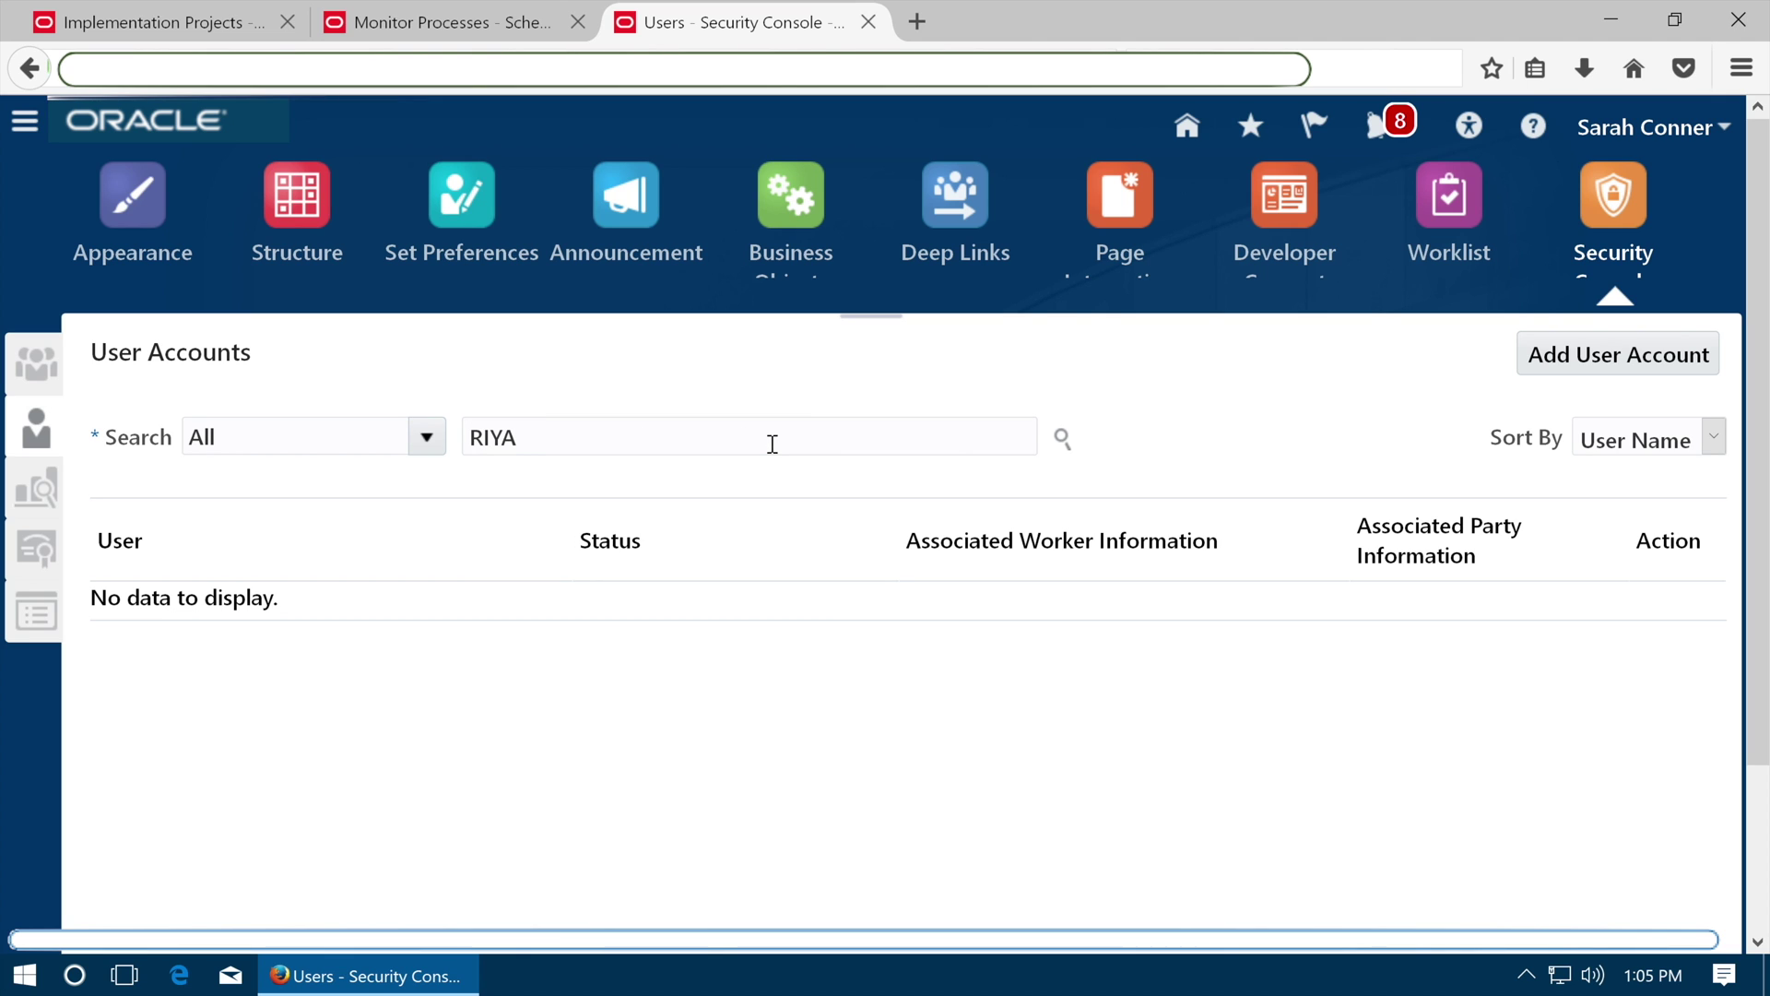
click(1062, 439)
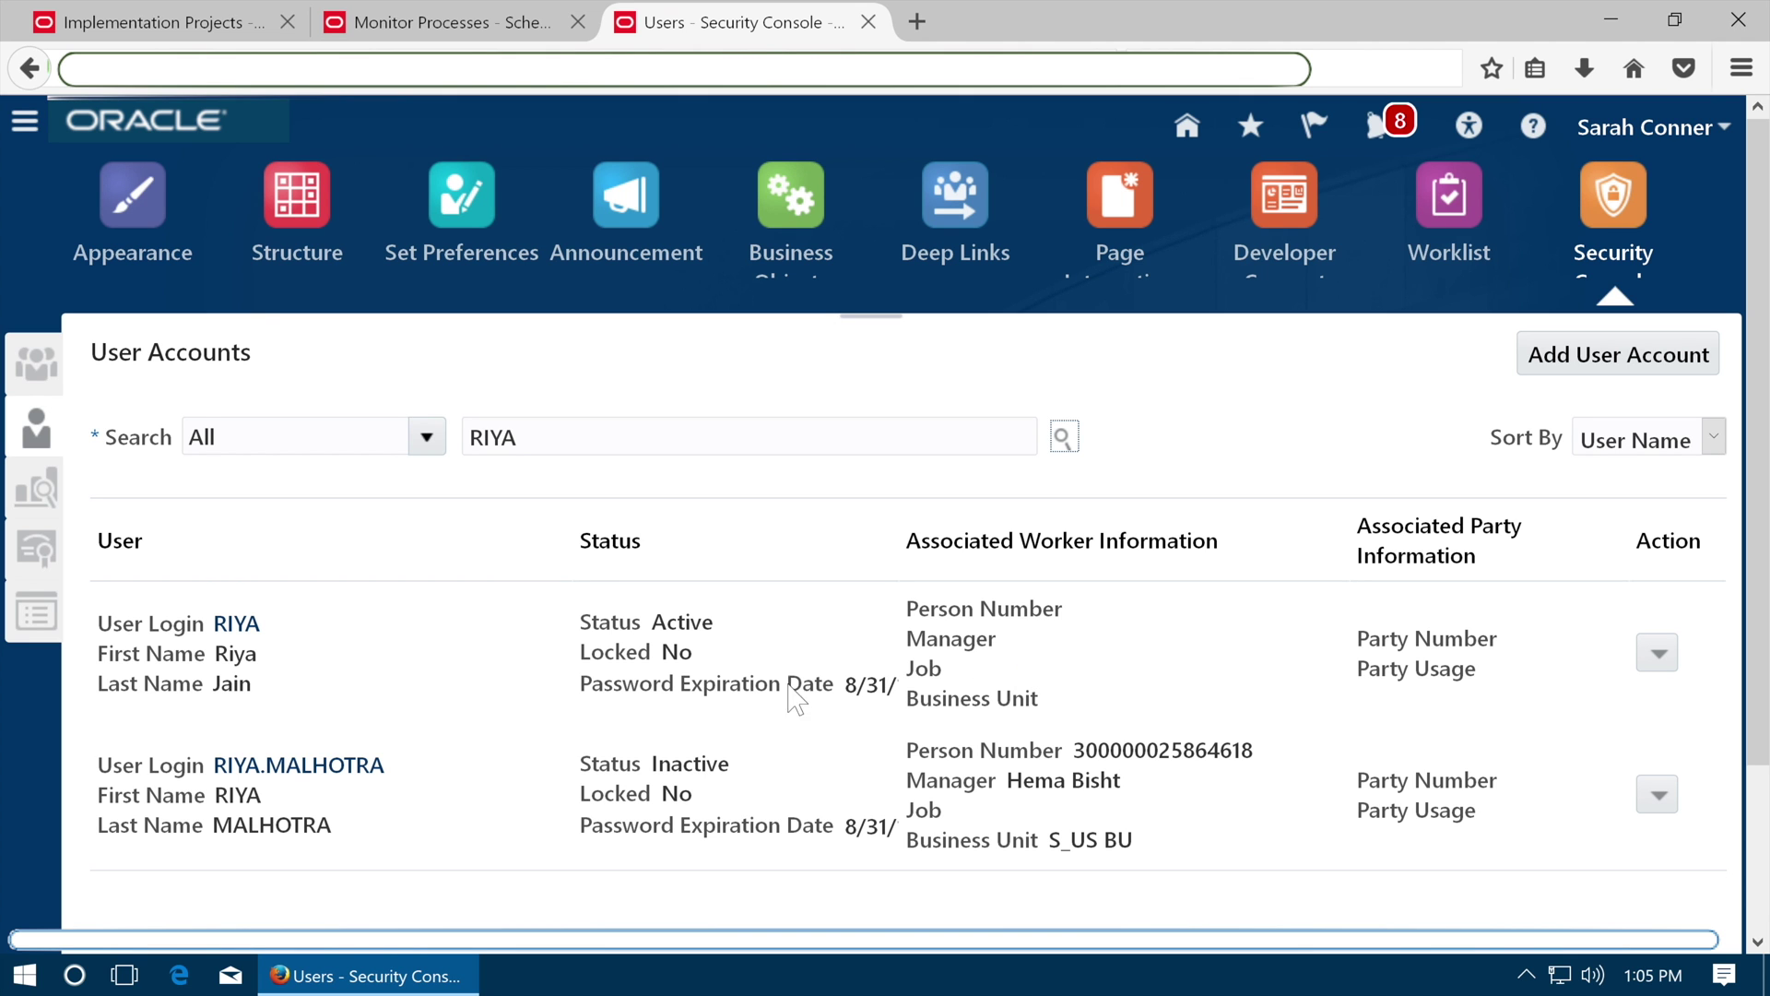
click(236, 625)
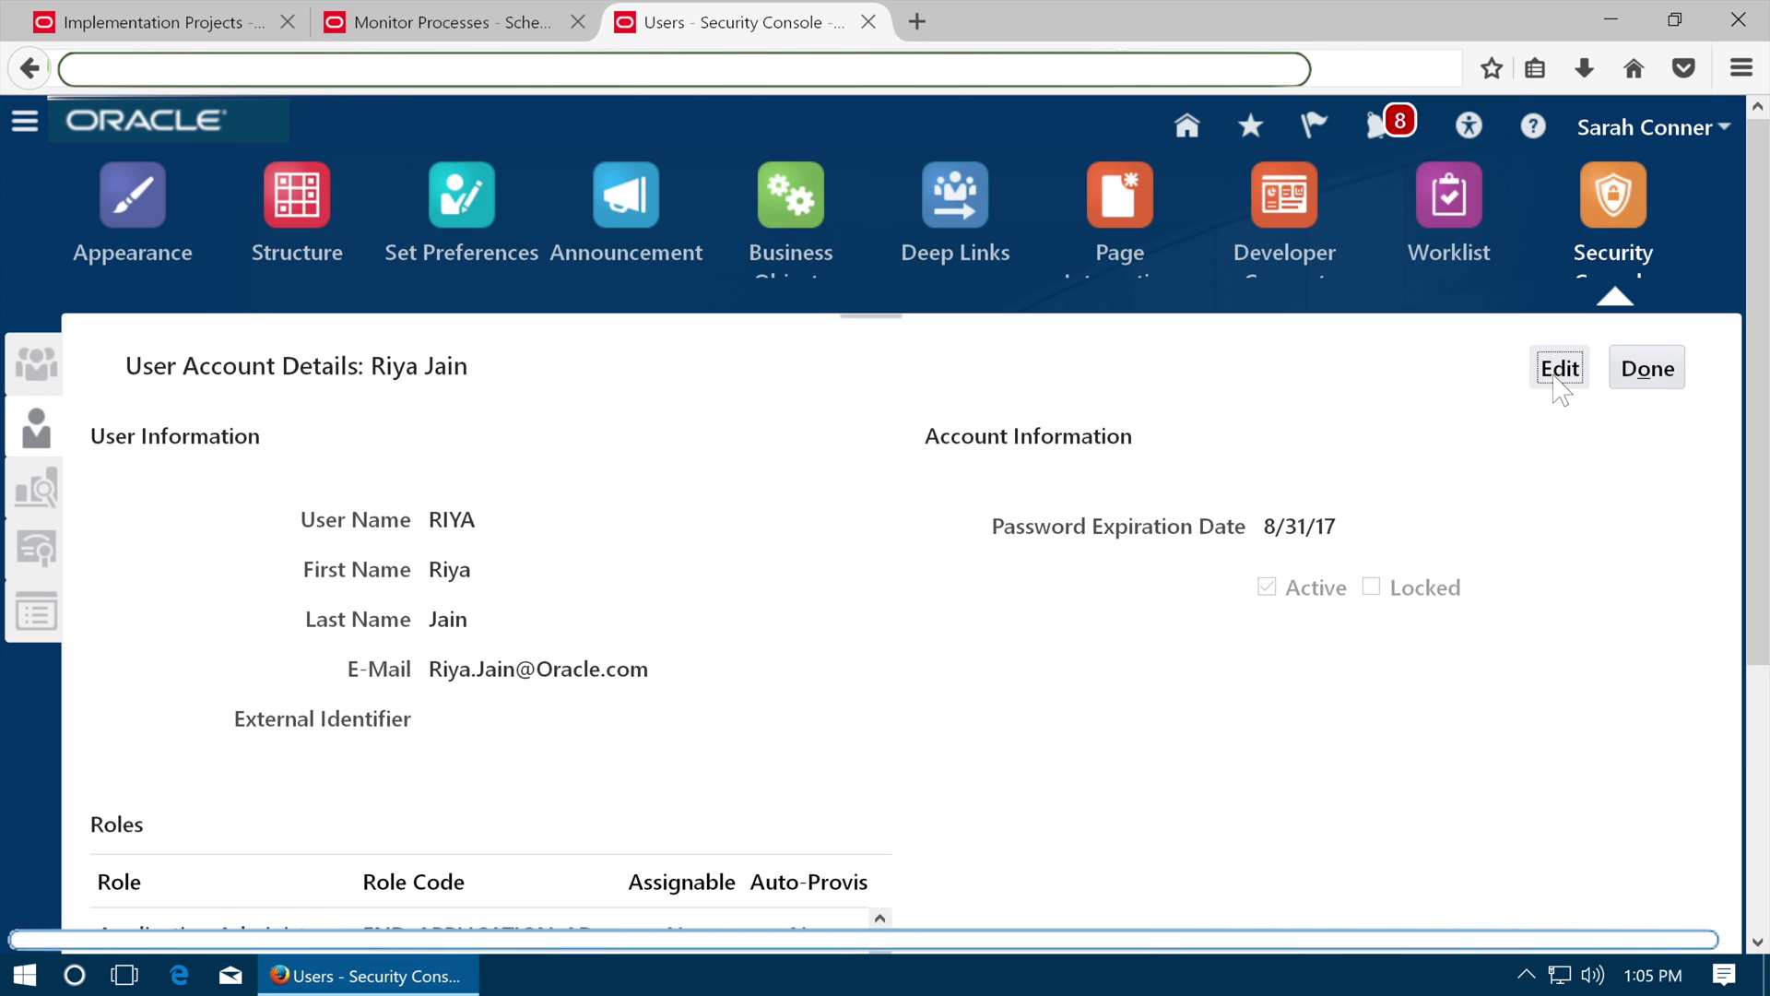
click(1558, 373)
click(1328, 777)
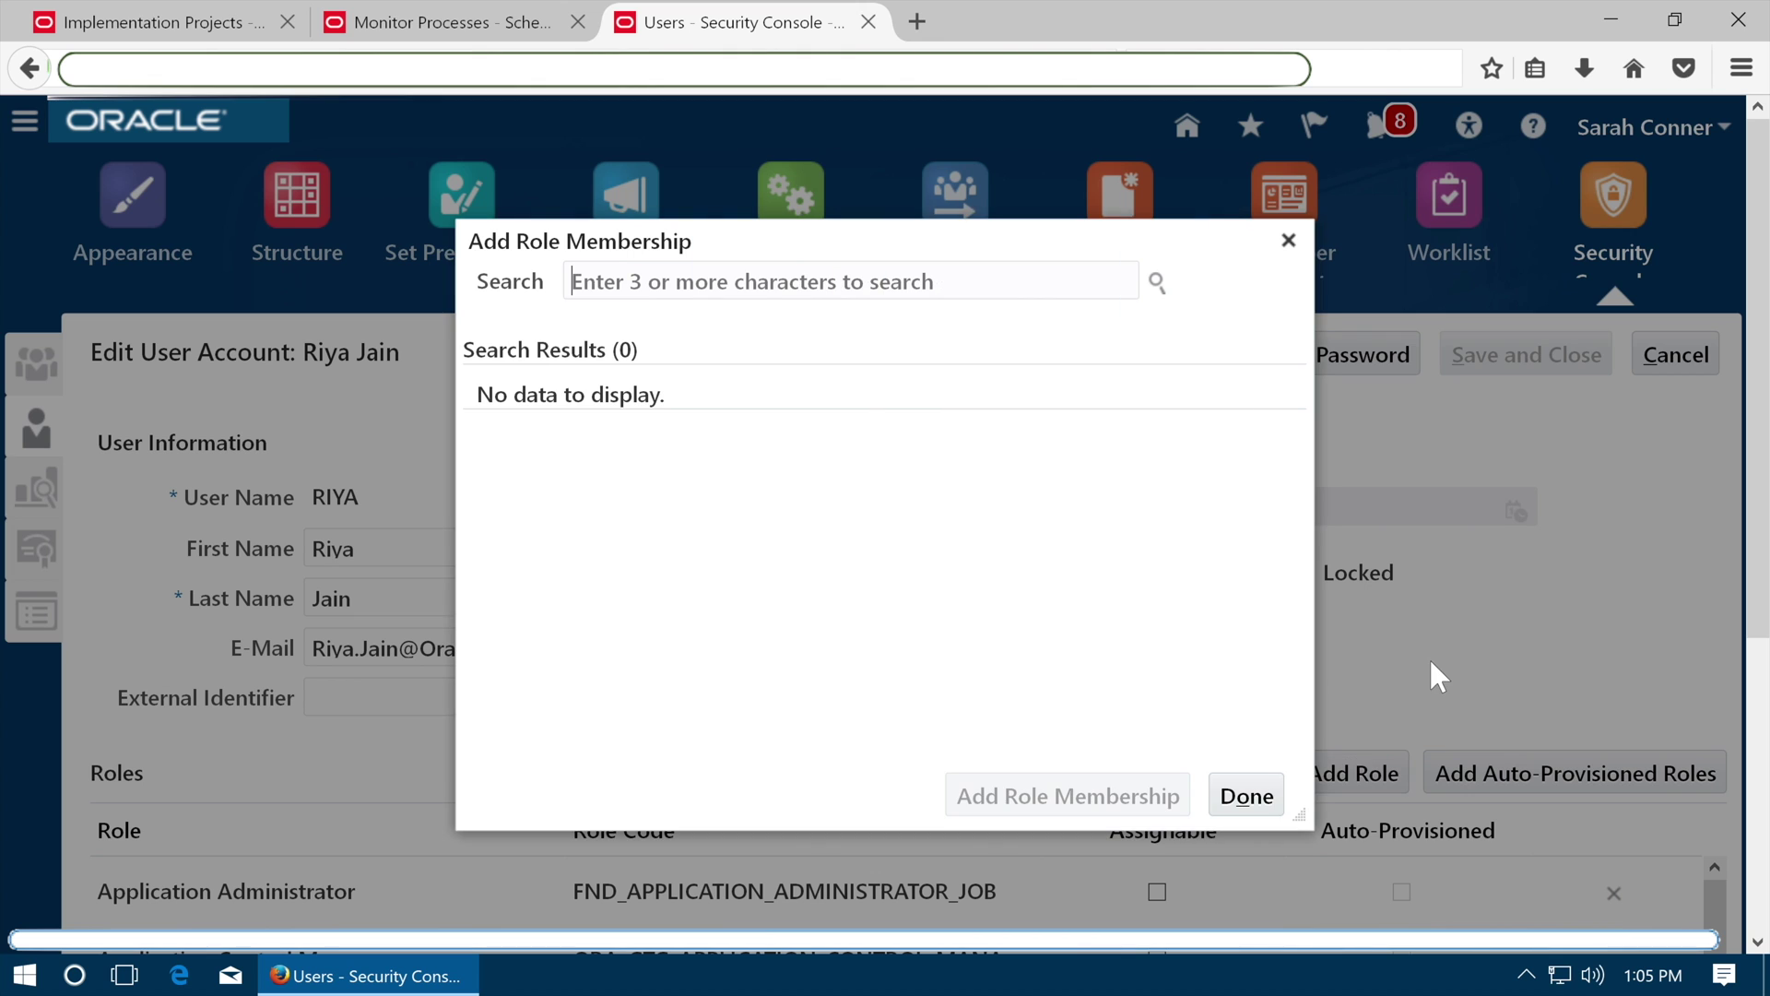
Add the General Accountant roles to the user's account.
text(General Accountant)
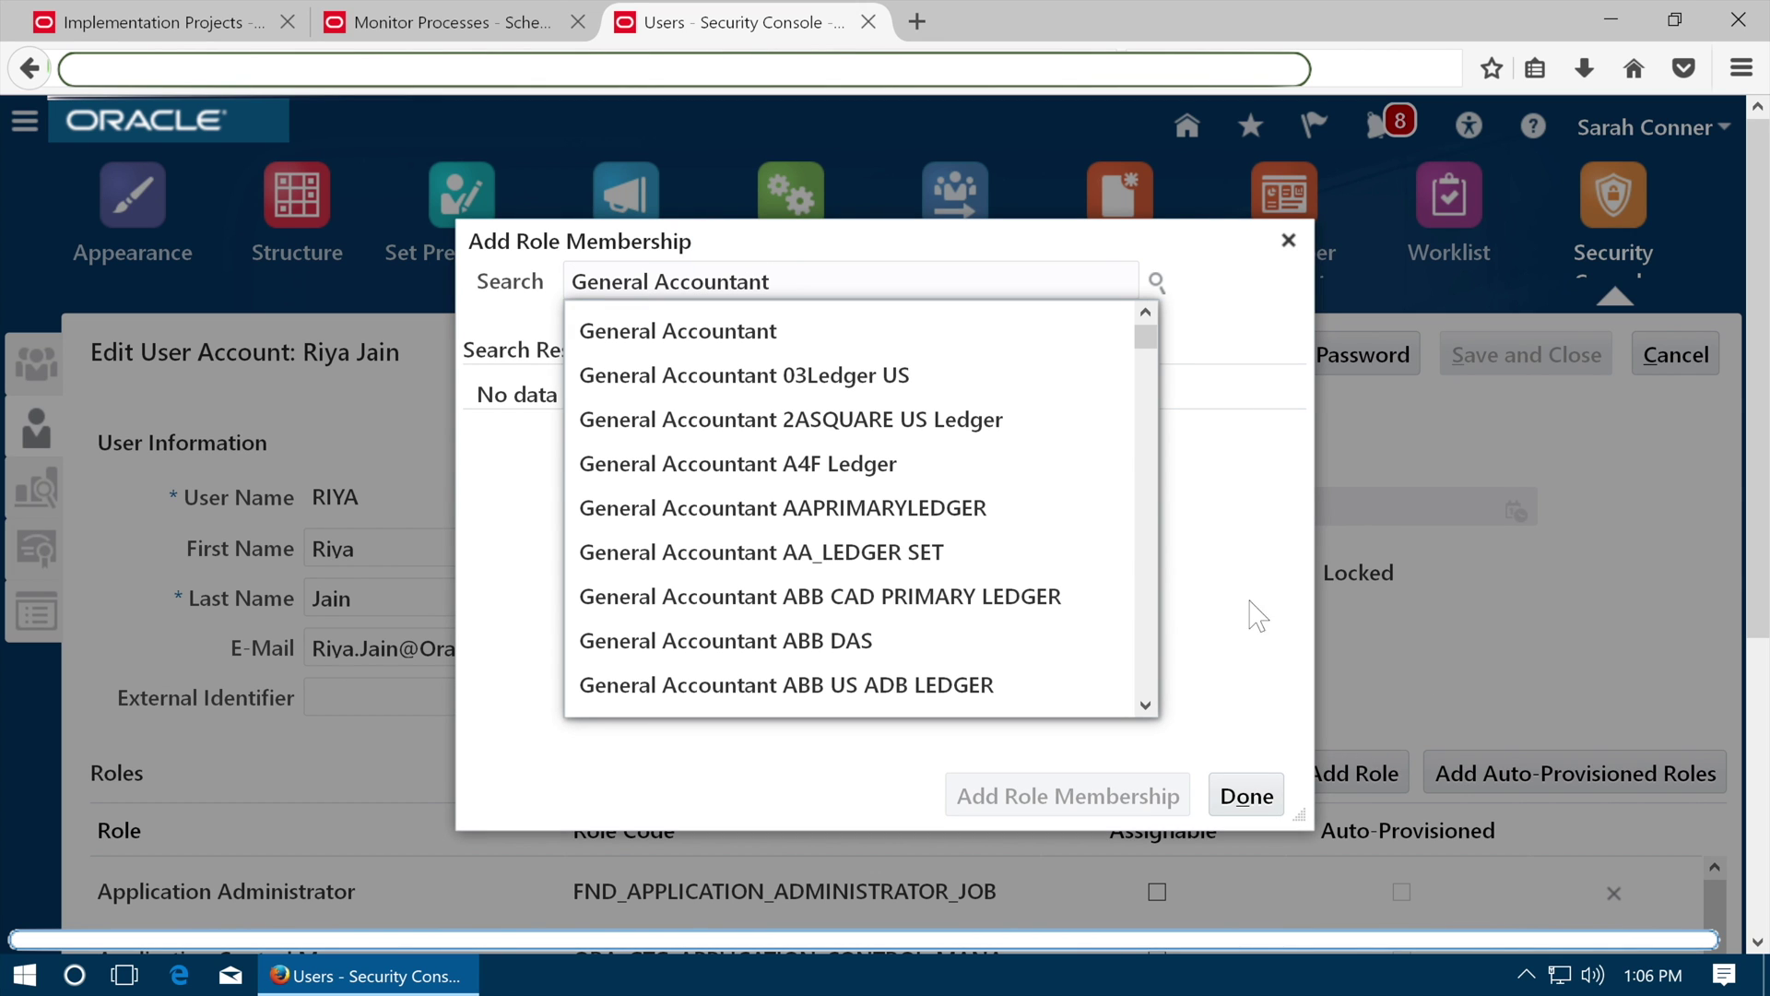
click(855, 334)
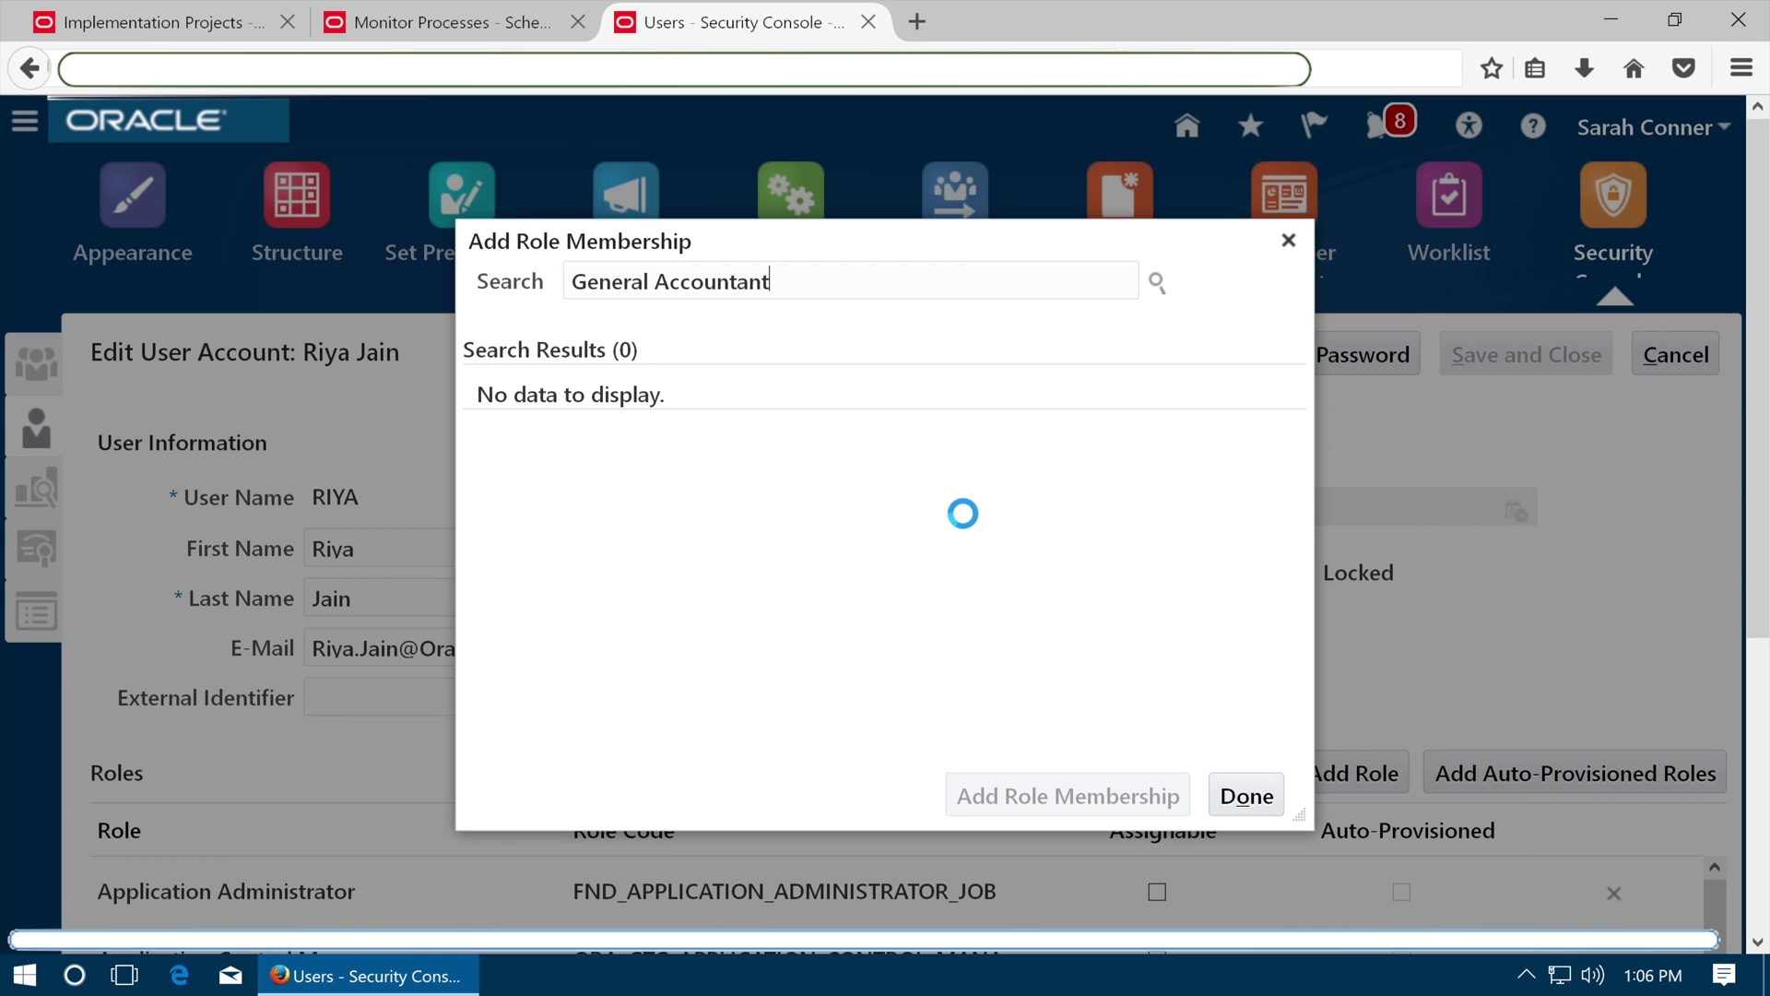
click(839, 450)
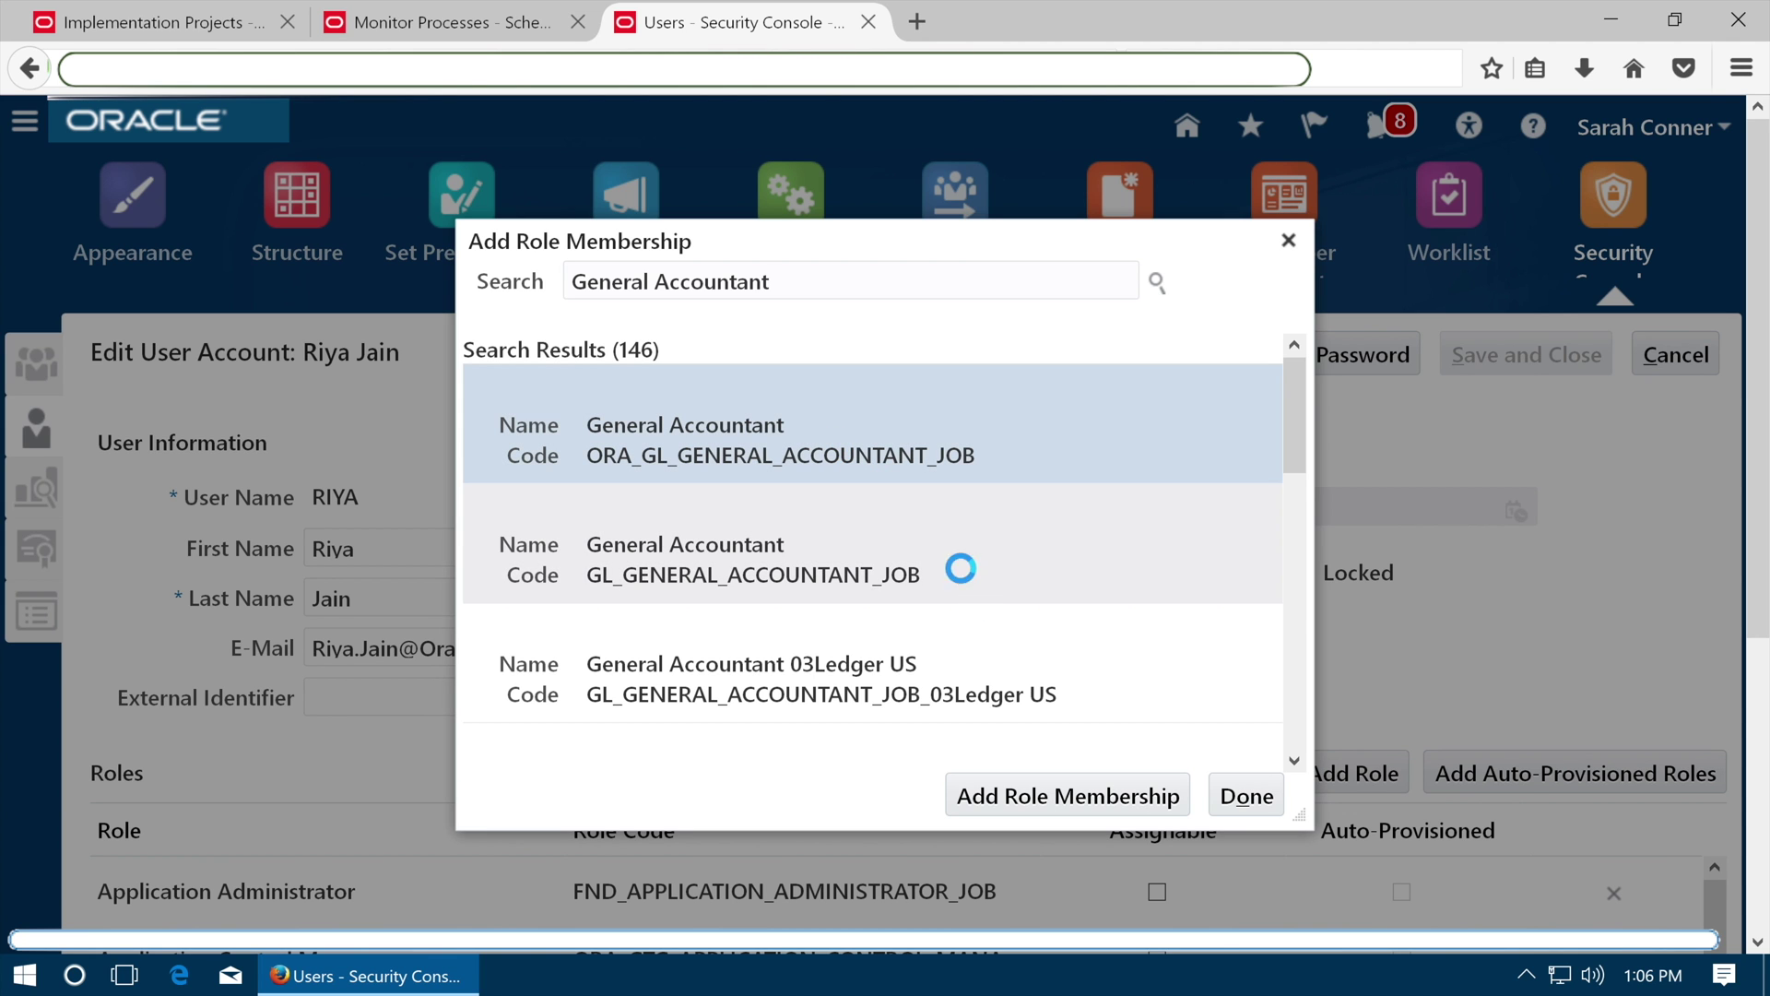
click(1020, 794)
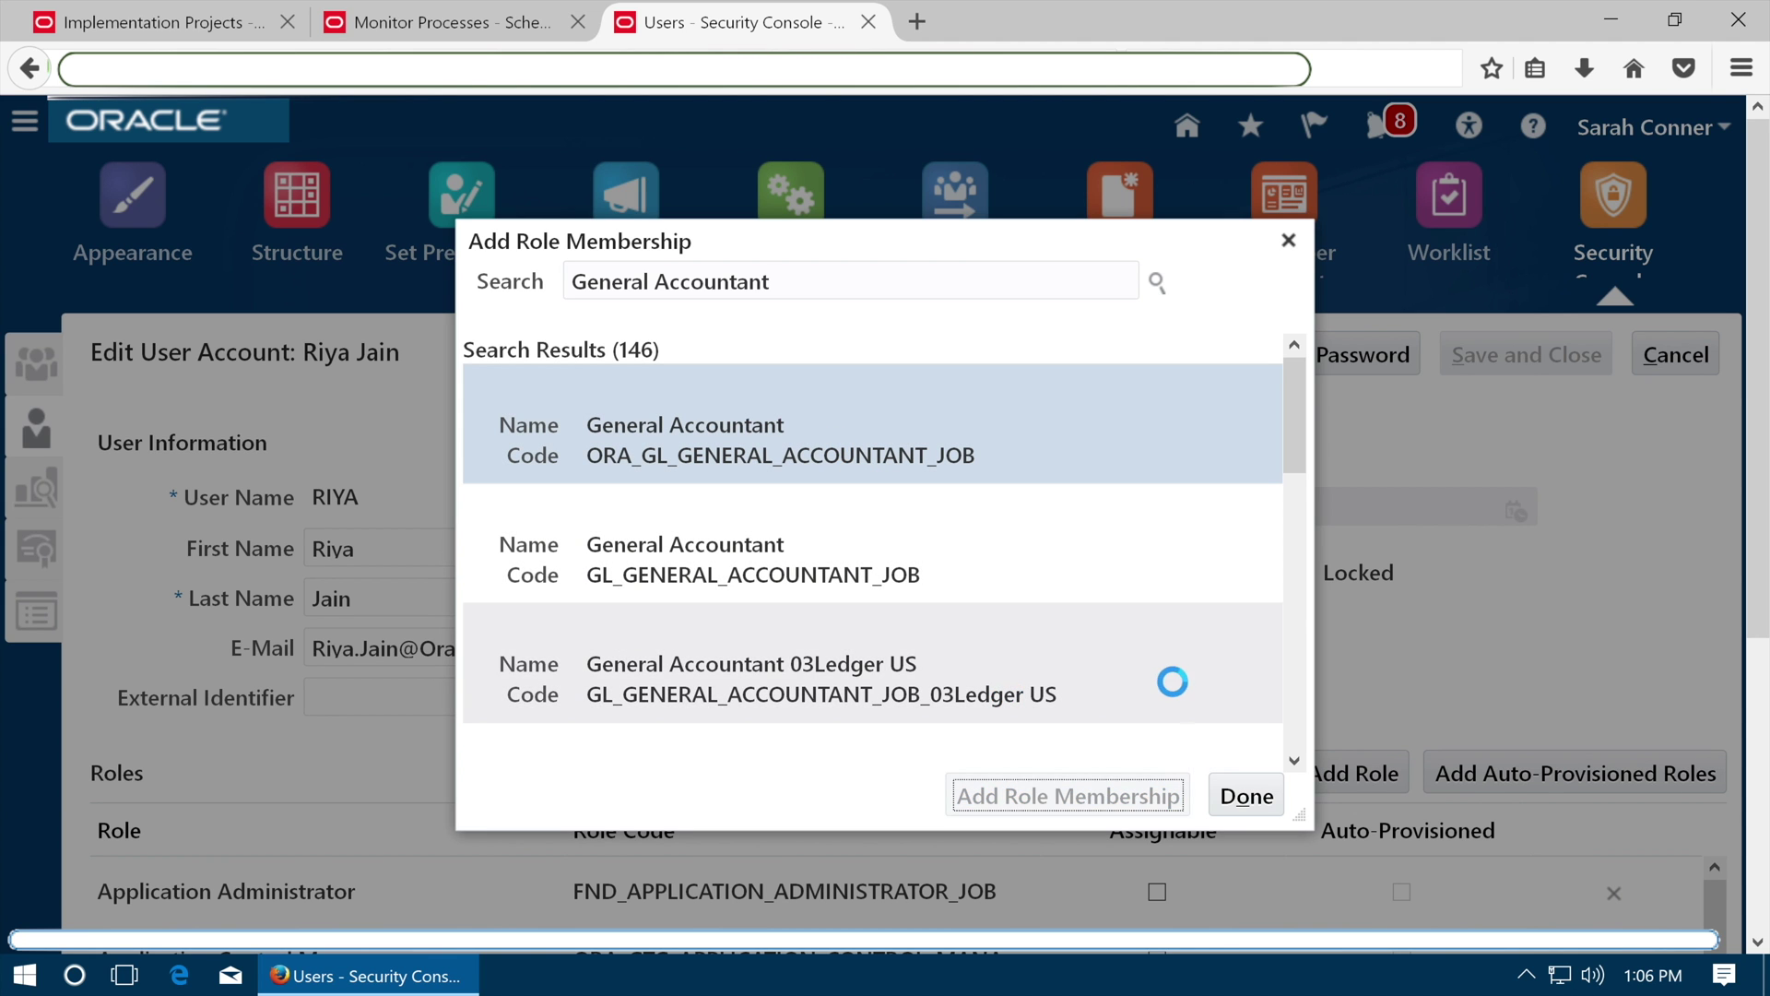
key(Return)
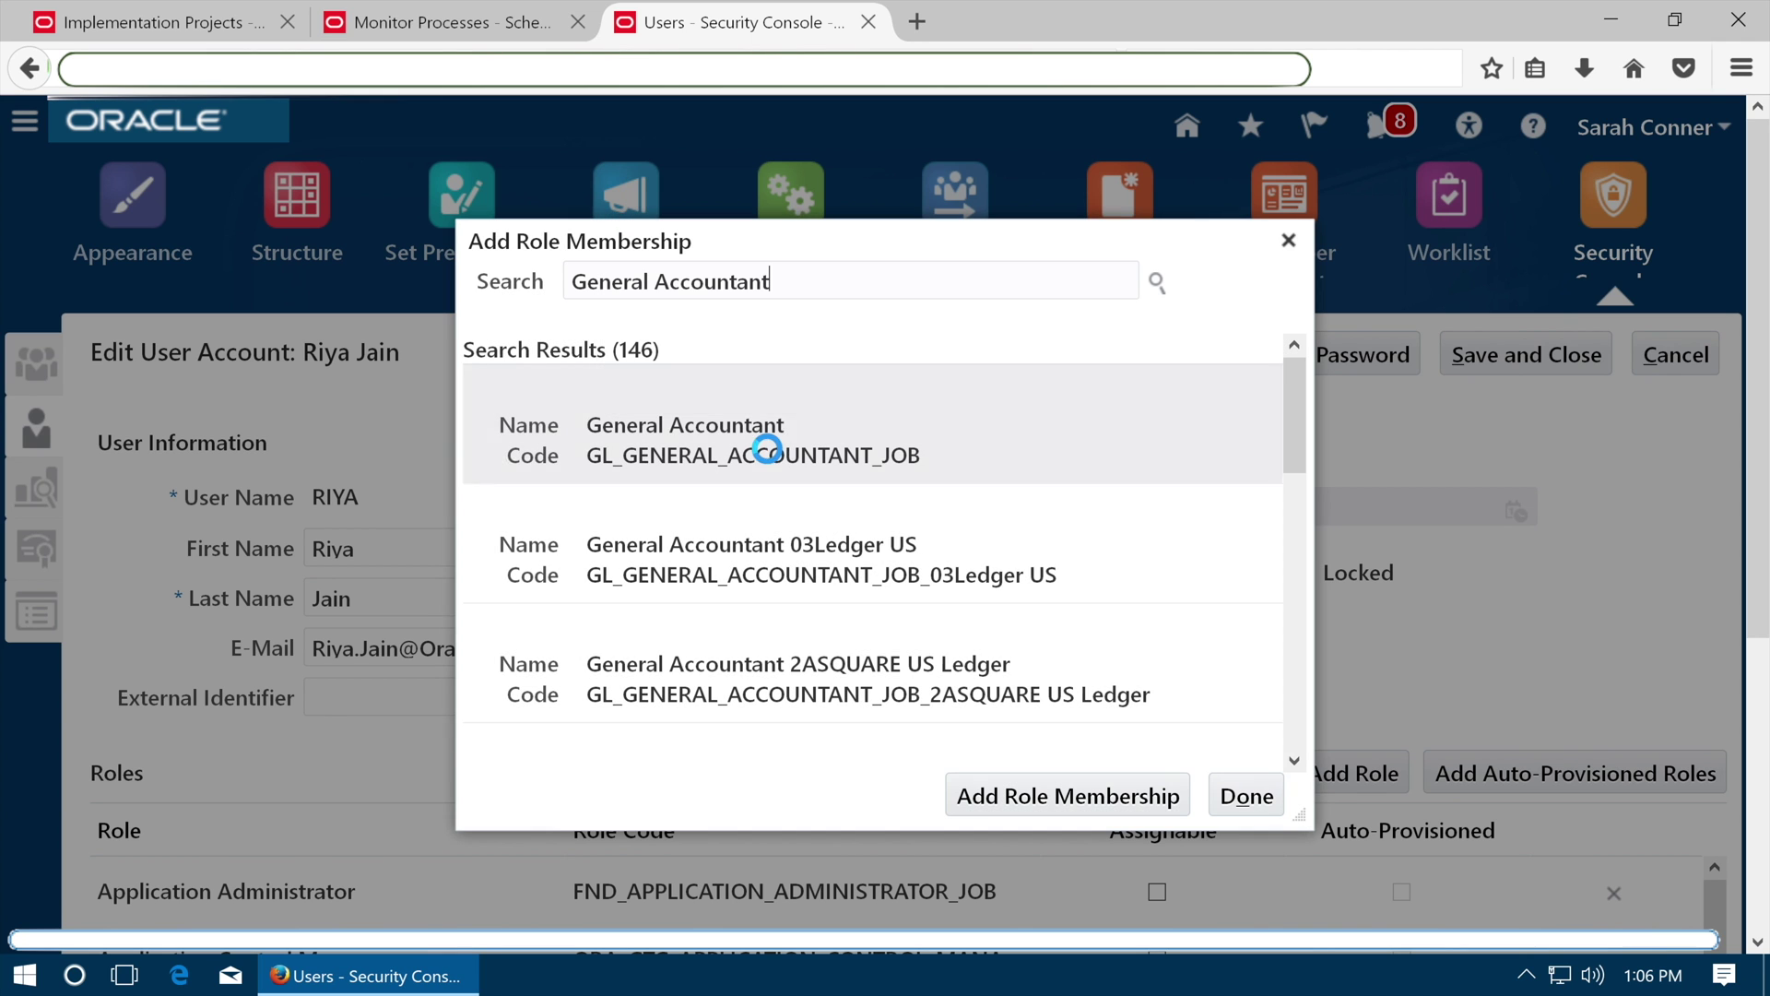
click(766, 449)
click(949, 786)
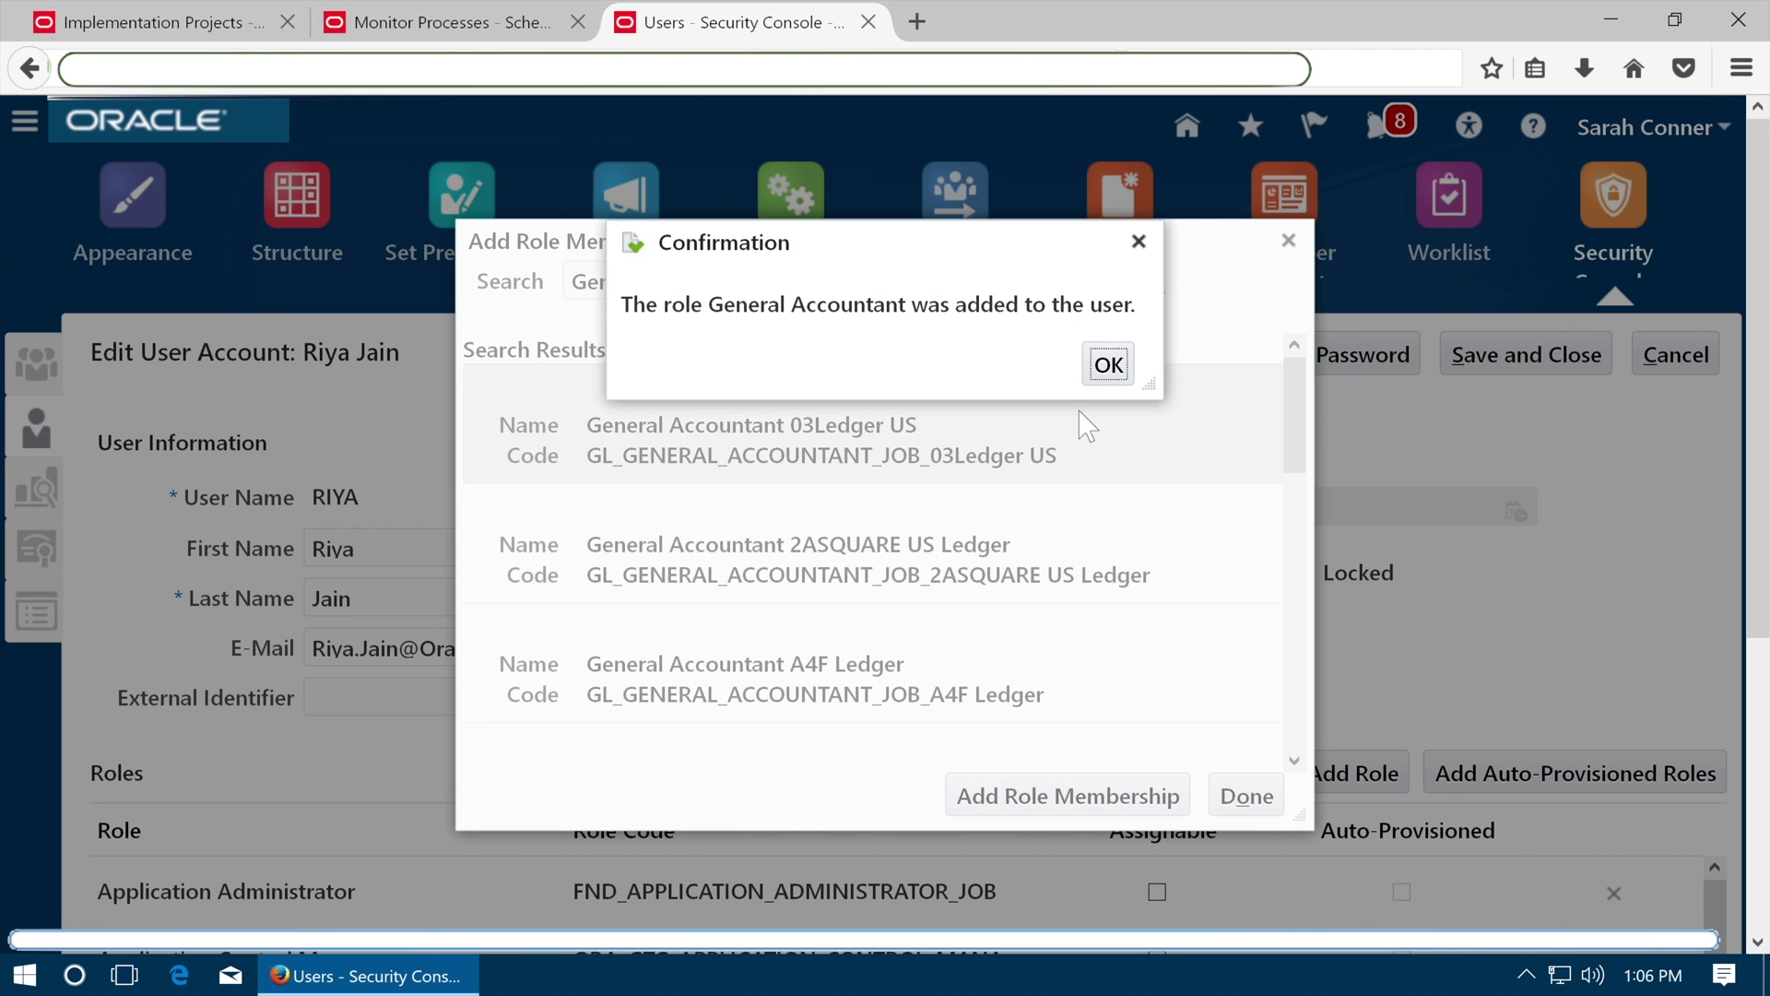
click(1108, 365)
Search 'Controller', add the Financial Analyst role, and save the user account.
drag(769, 281, 551, 288)
text(Contro)
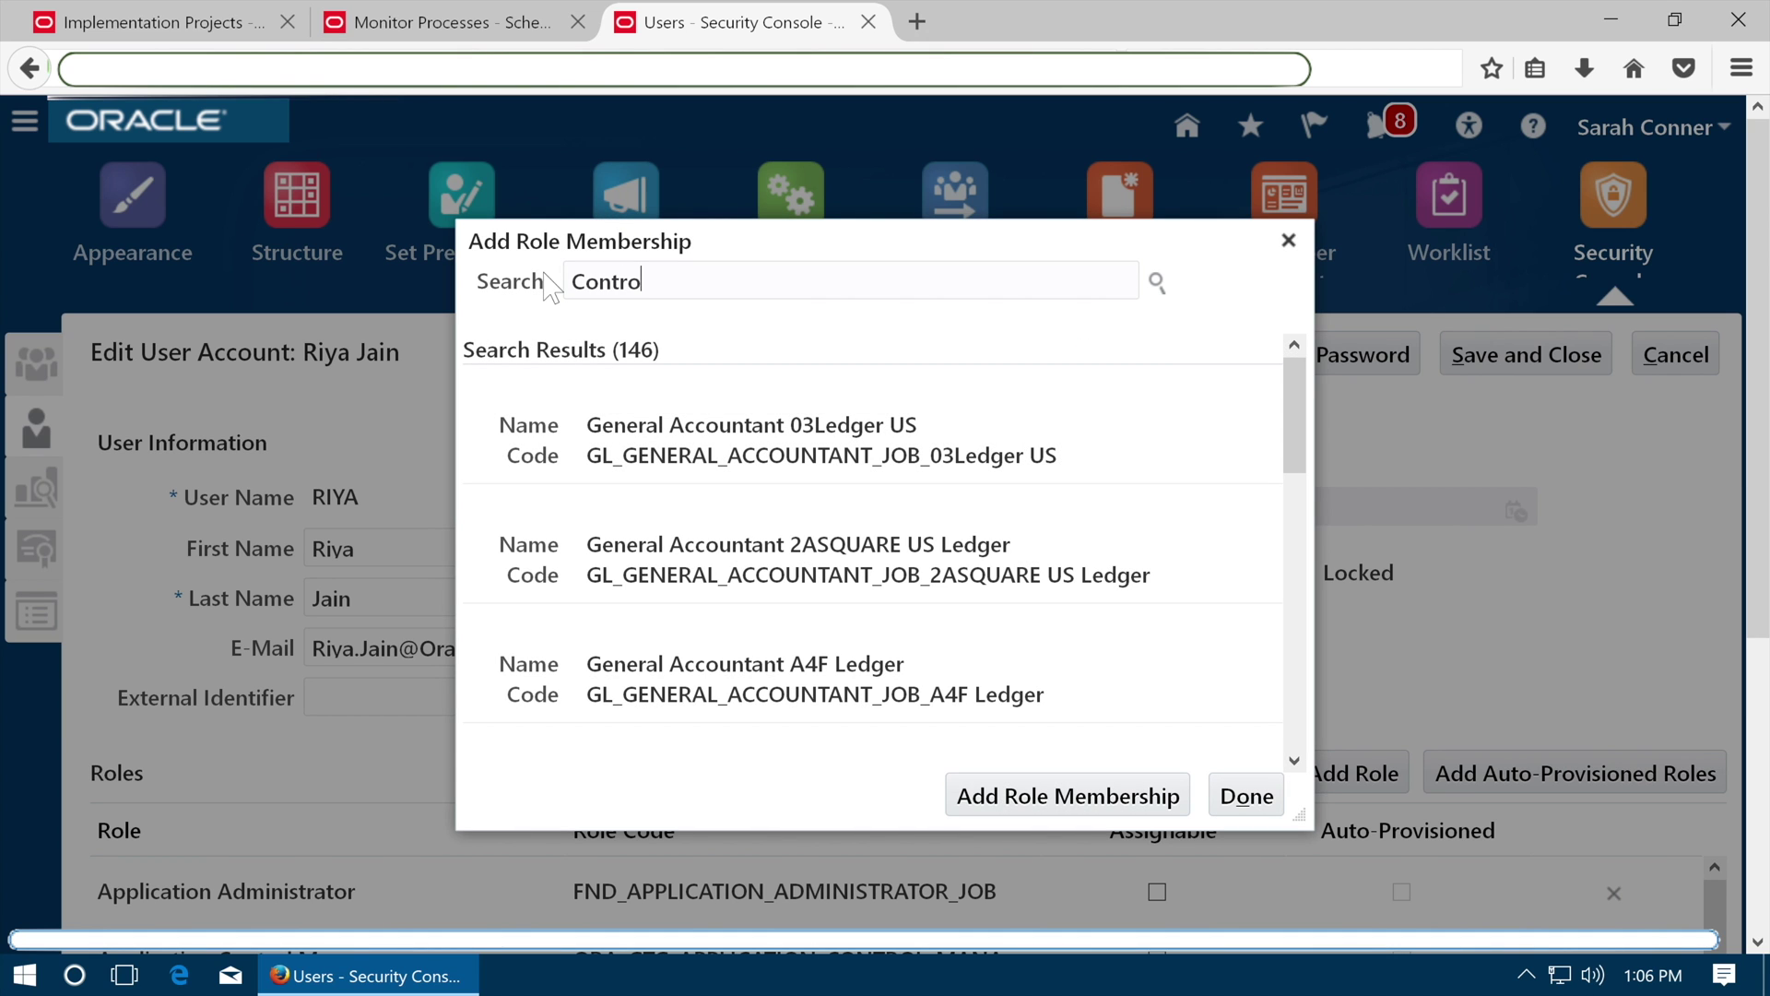
text(ller)
key(Return)
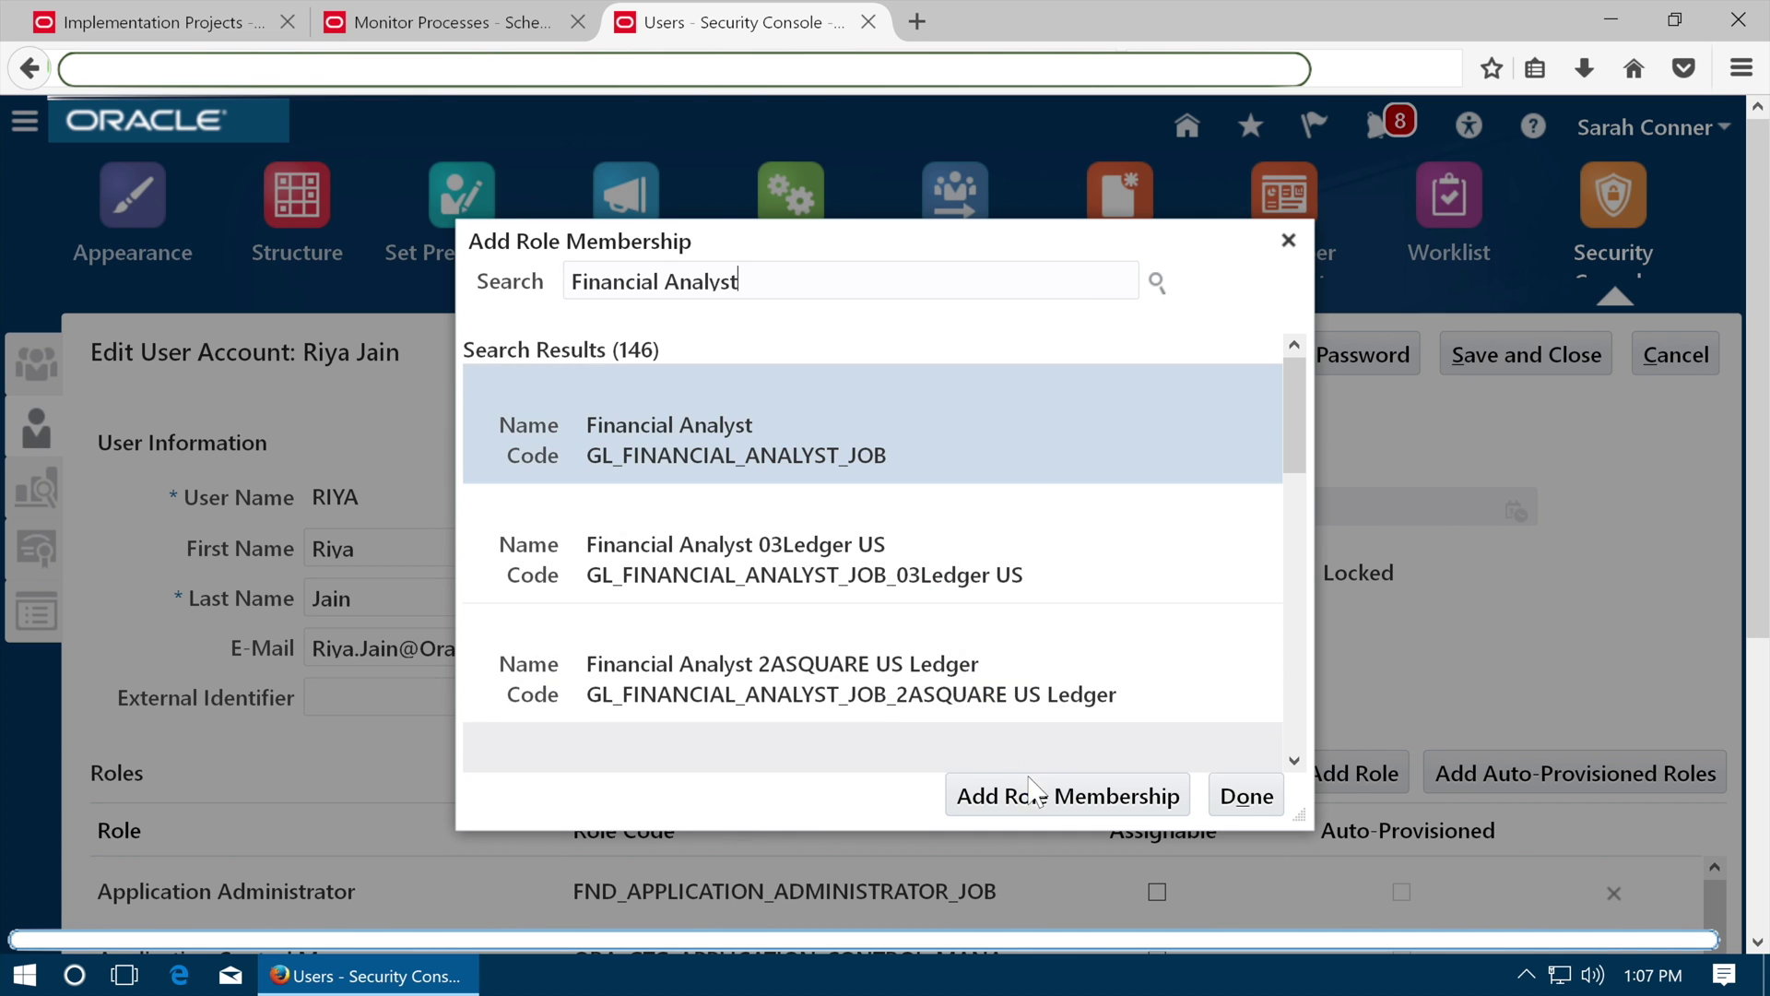
click(1037, 795)
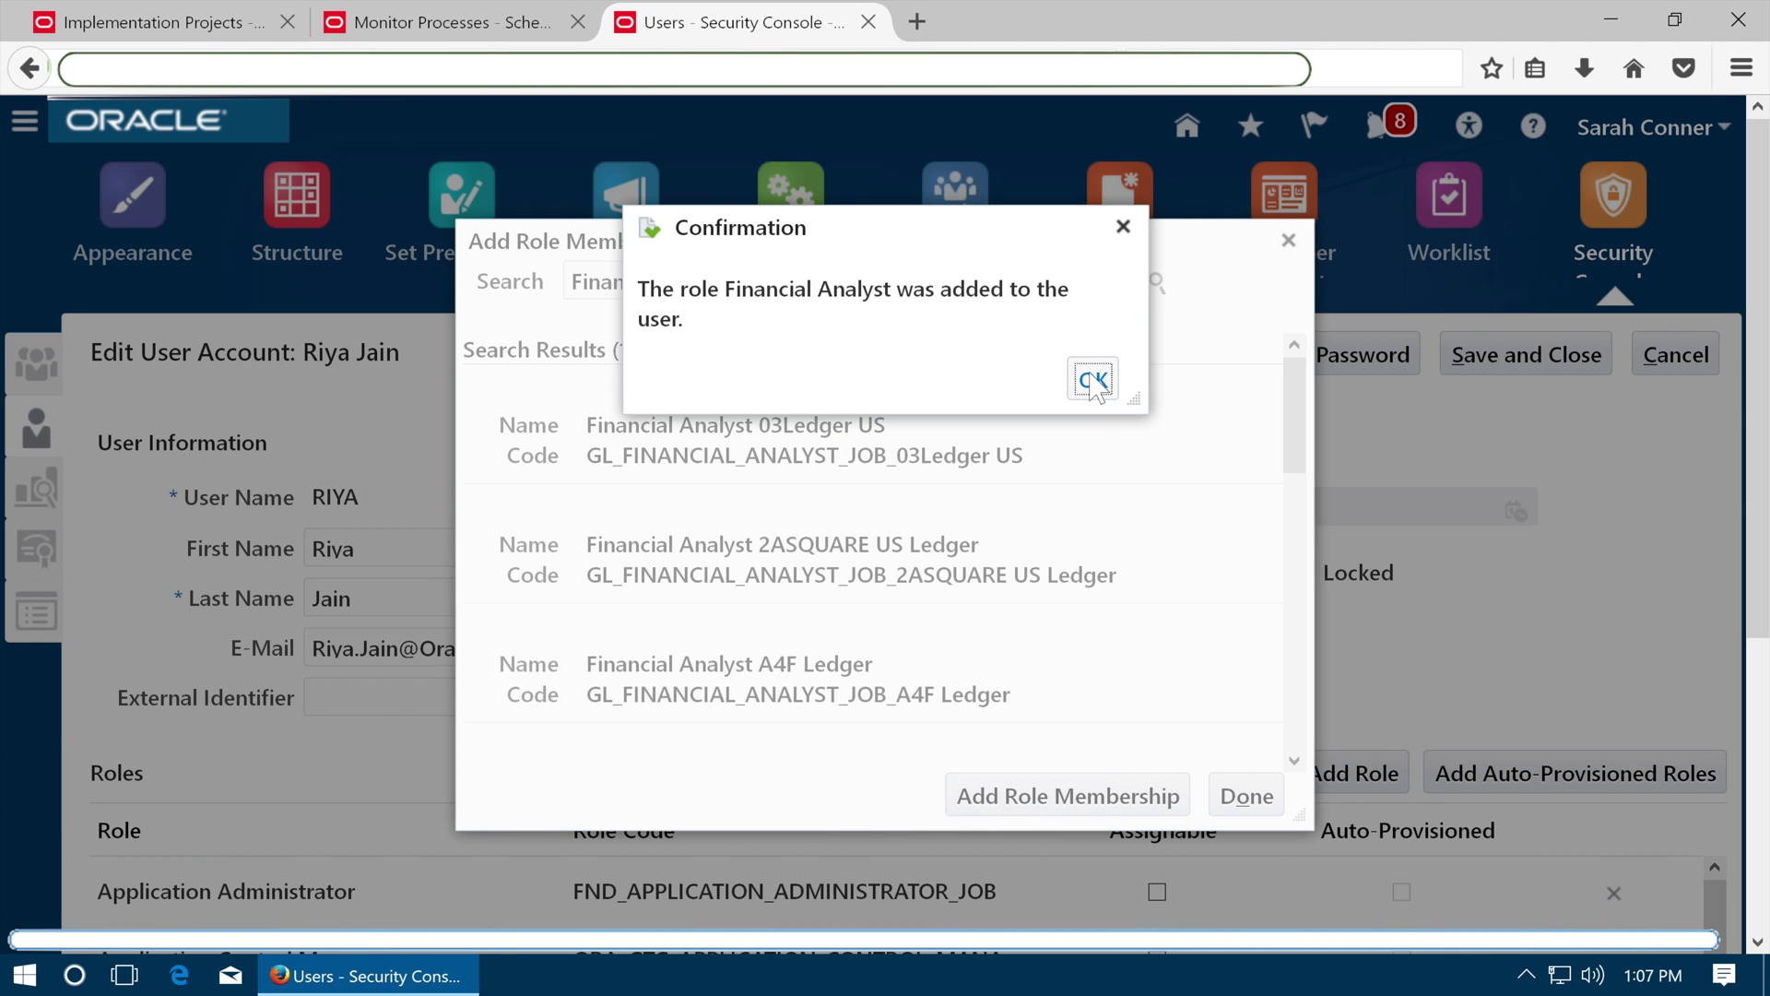
click(1091, 376)
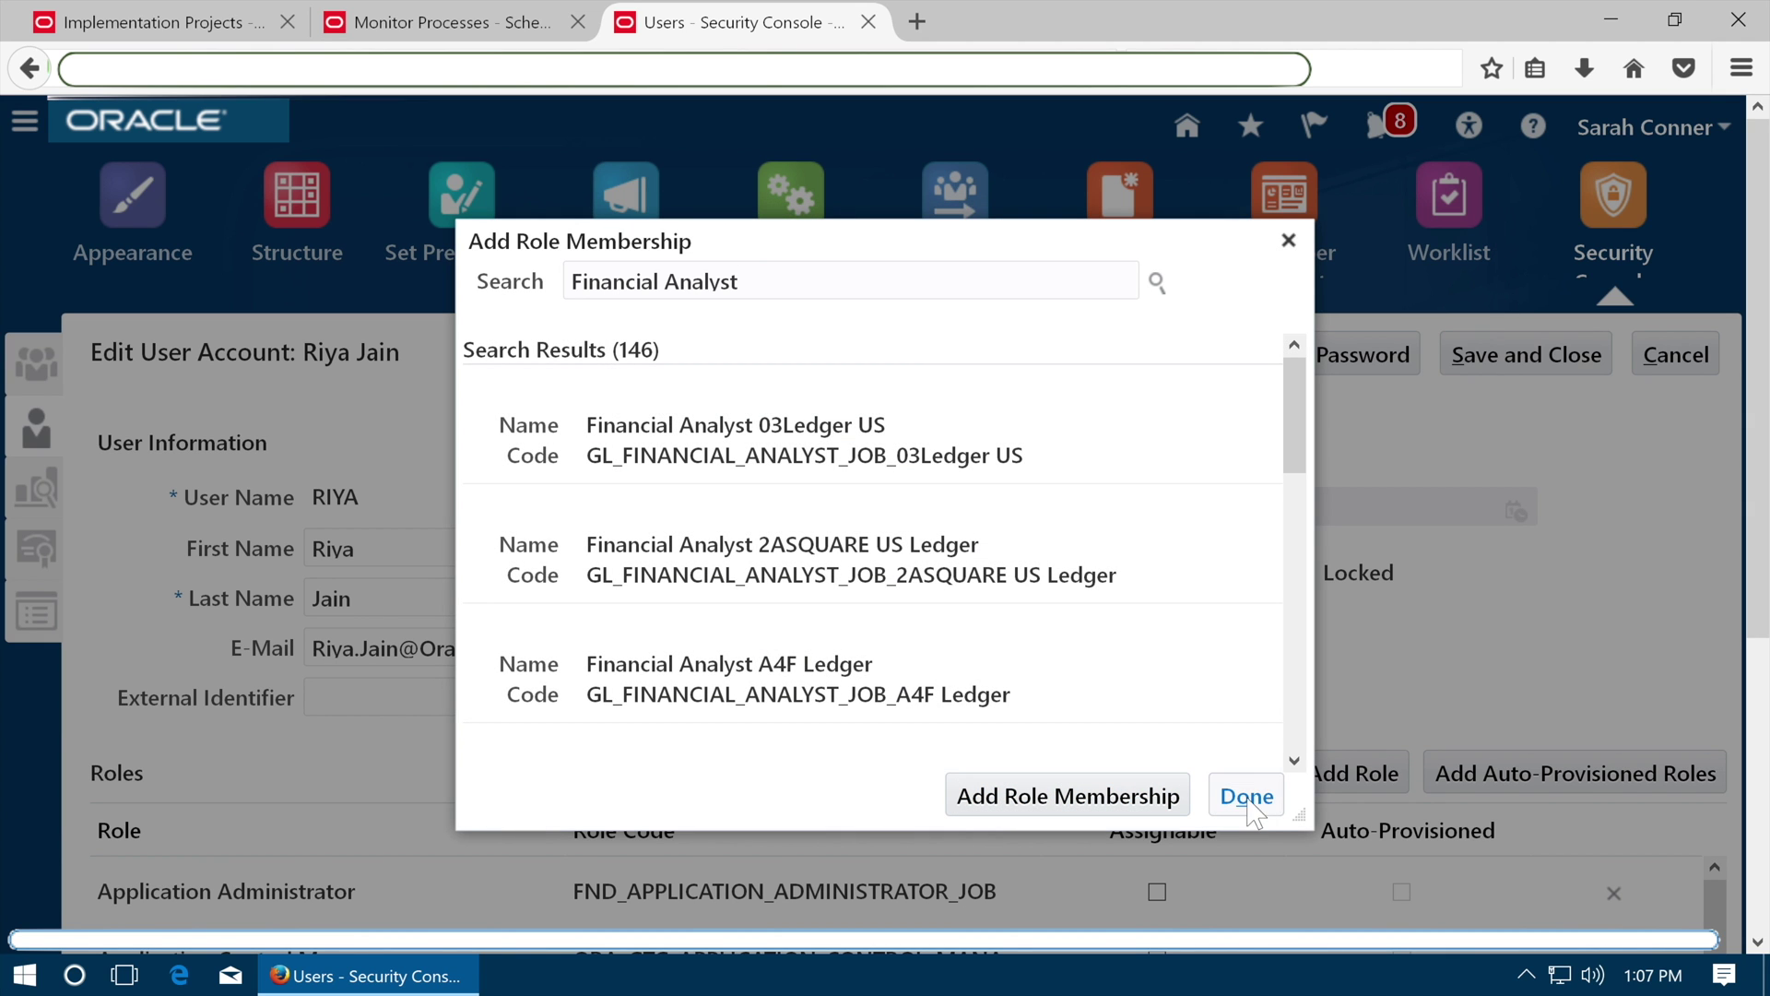
click(1246, 796)
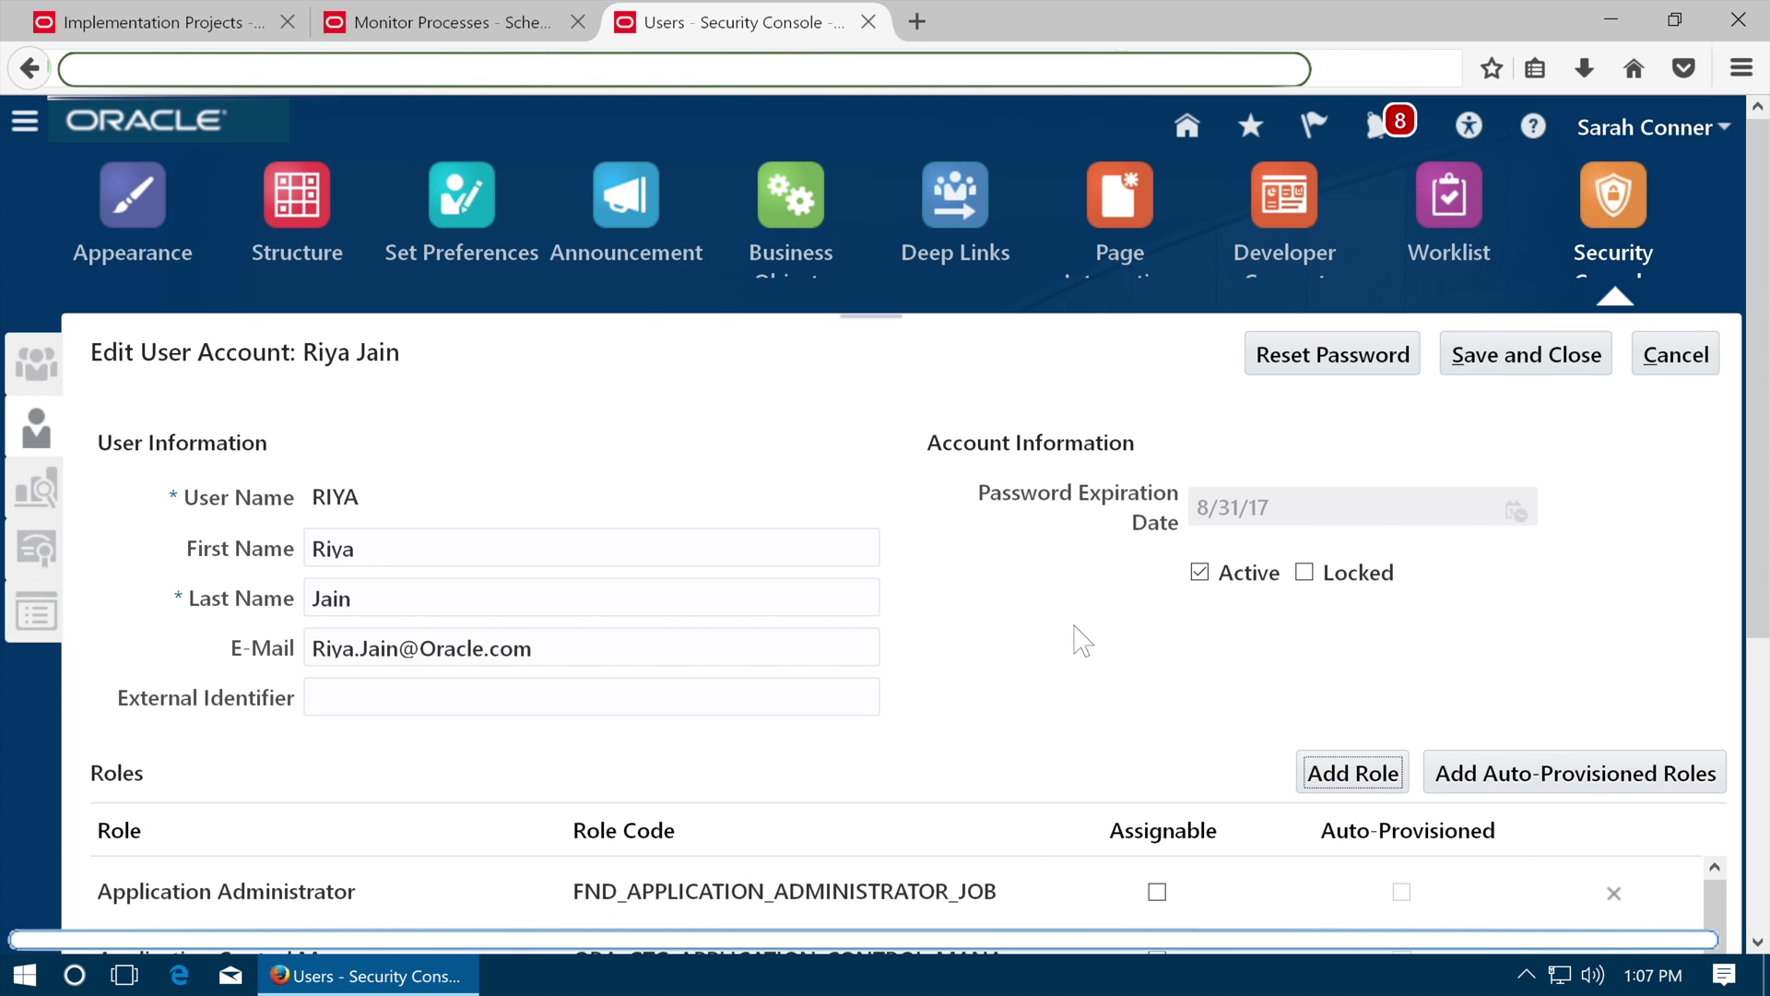
click(1523, 357)
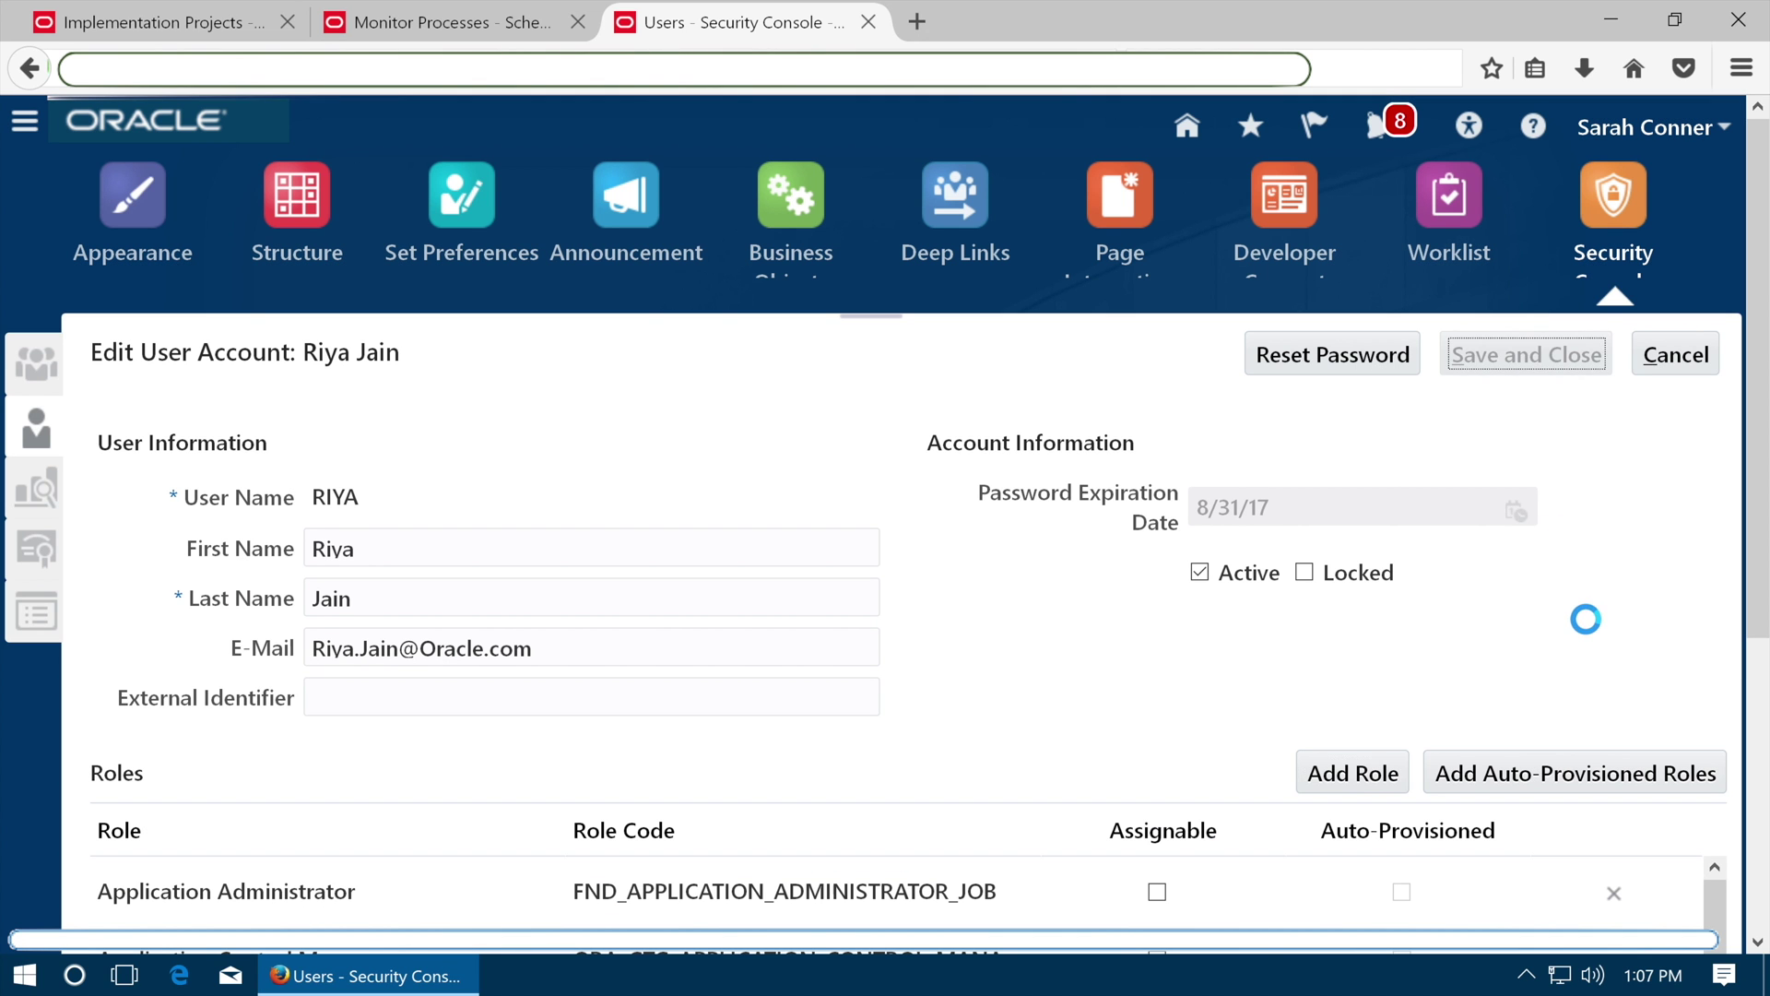
click(1648, 370)
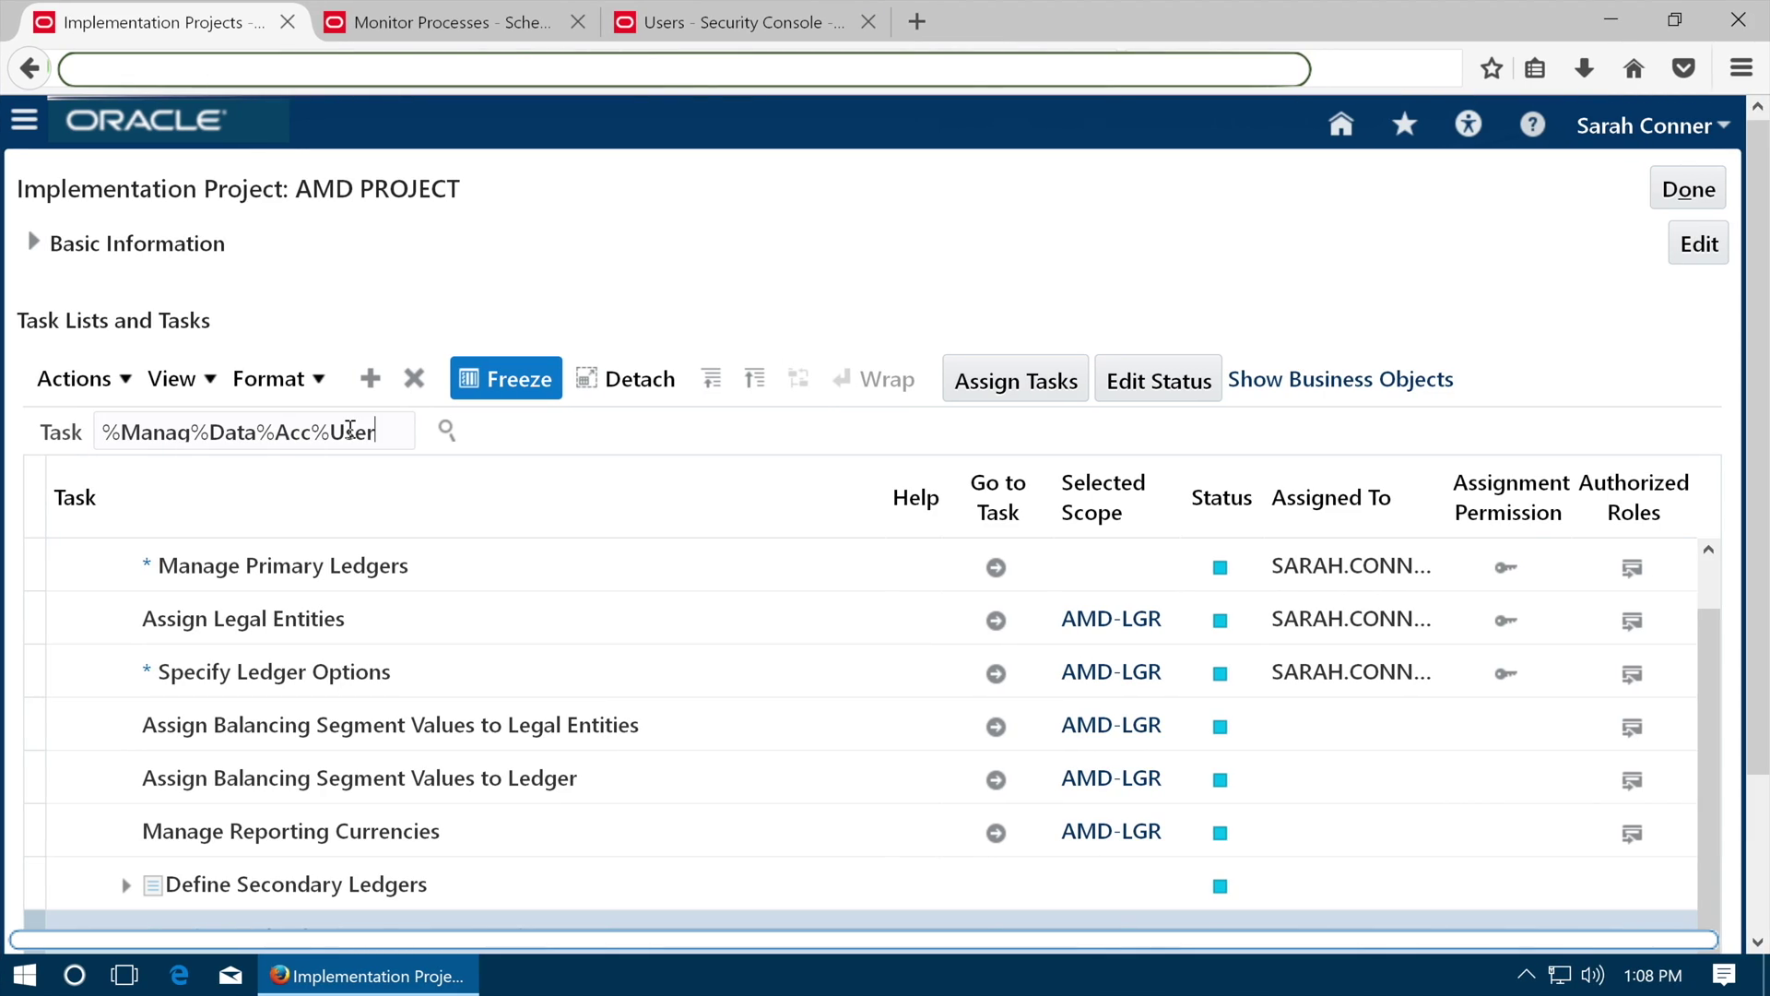
Find the Manage Data Access for Users task with the %Manag%Data%Acc%User% search and open it.
click(447, 431)
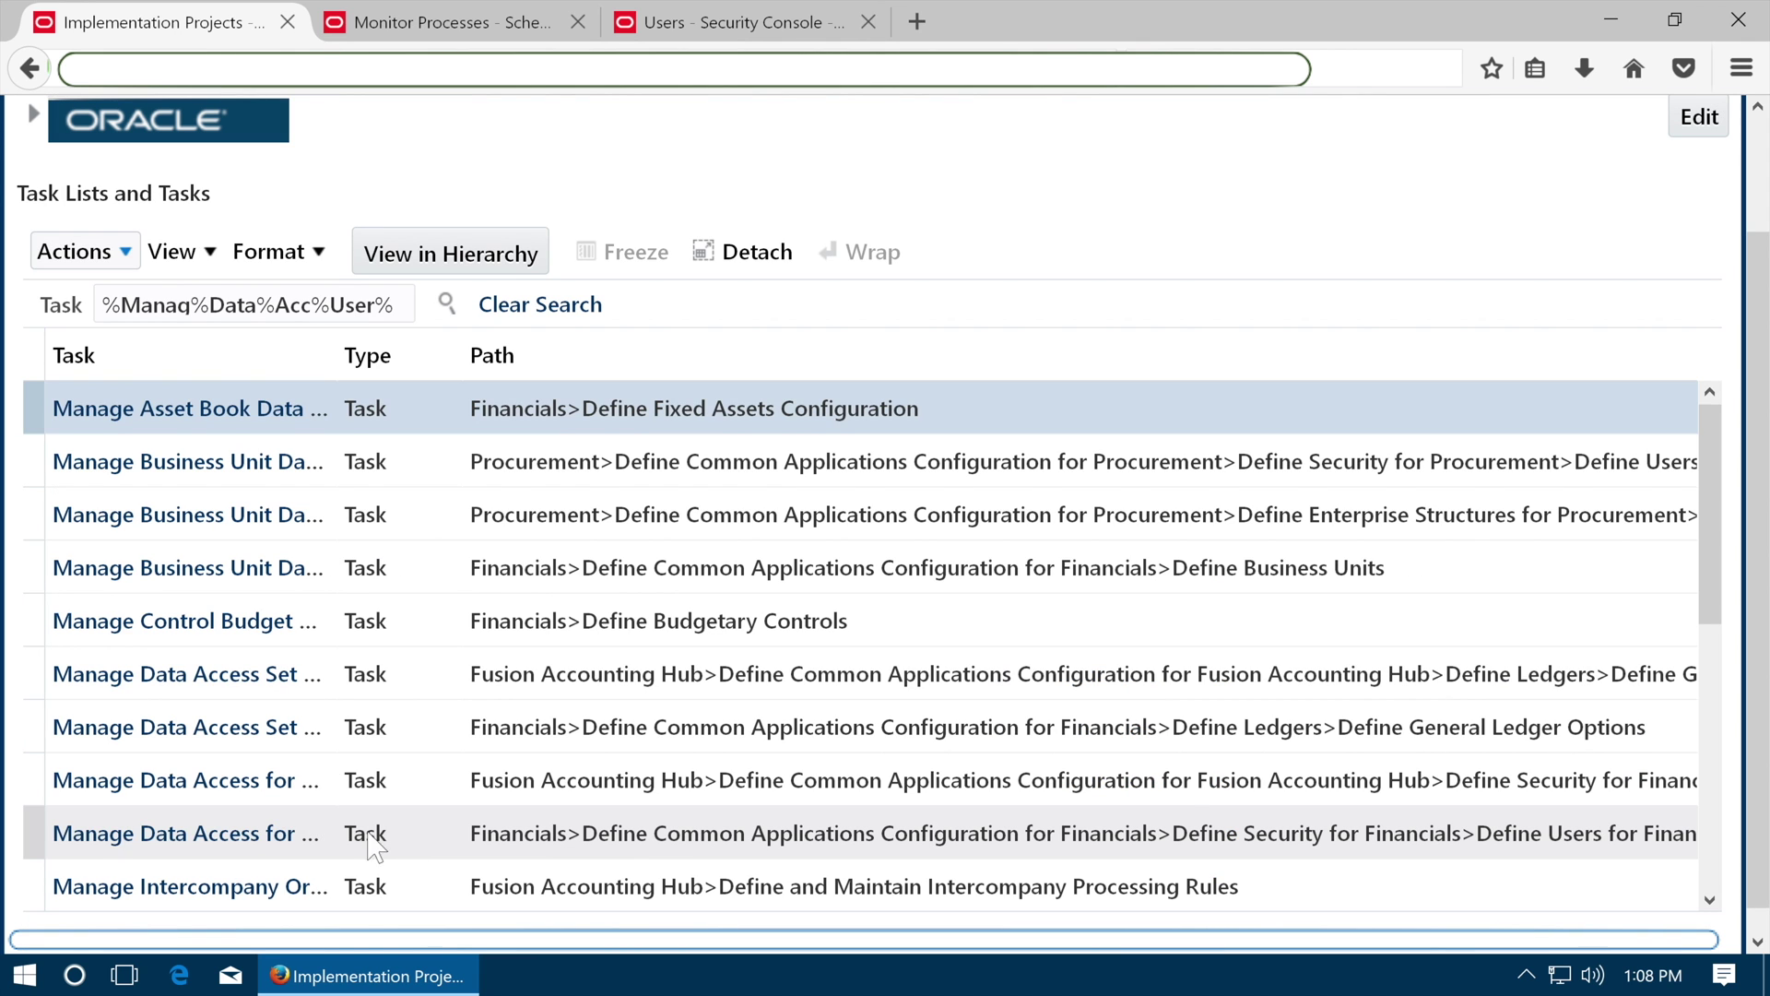
click(277, 838)
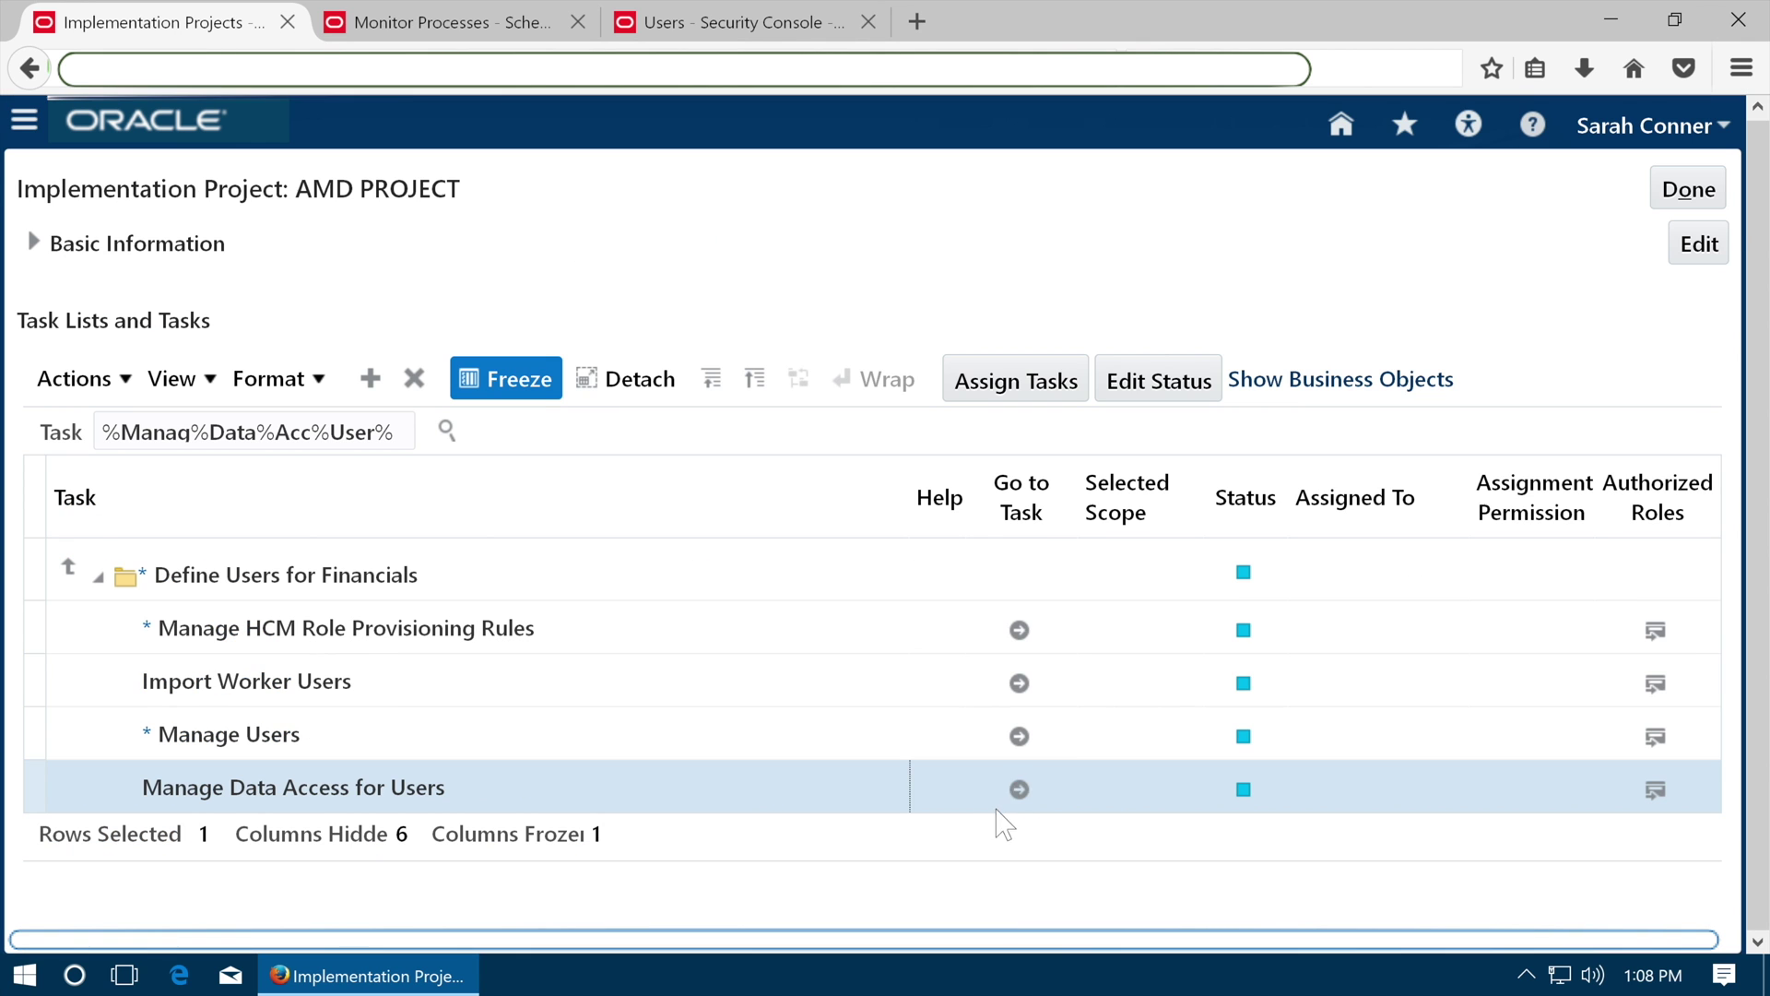
click(1020, 789)
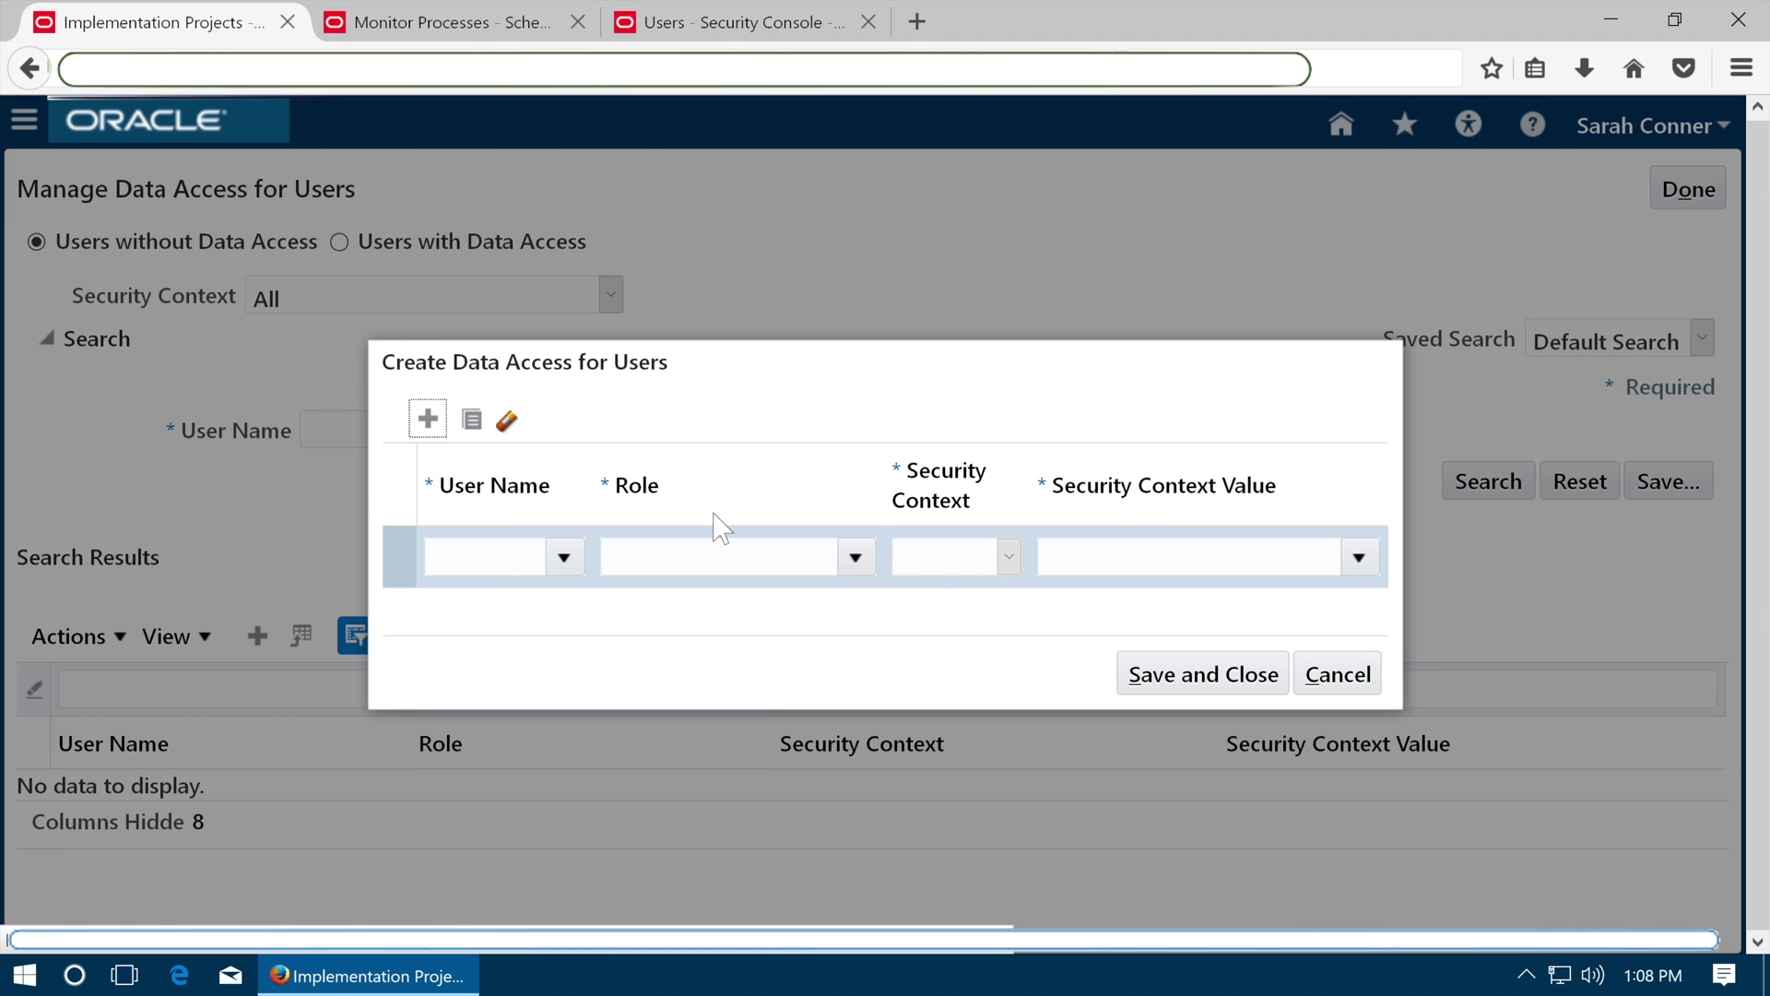
Select the user and save the General Accountant data access grant.
click(487, 556)
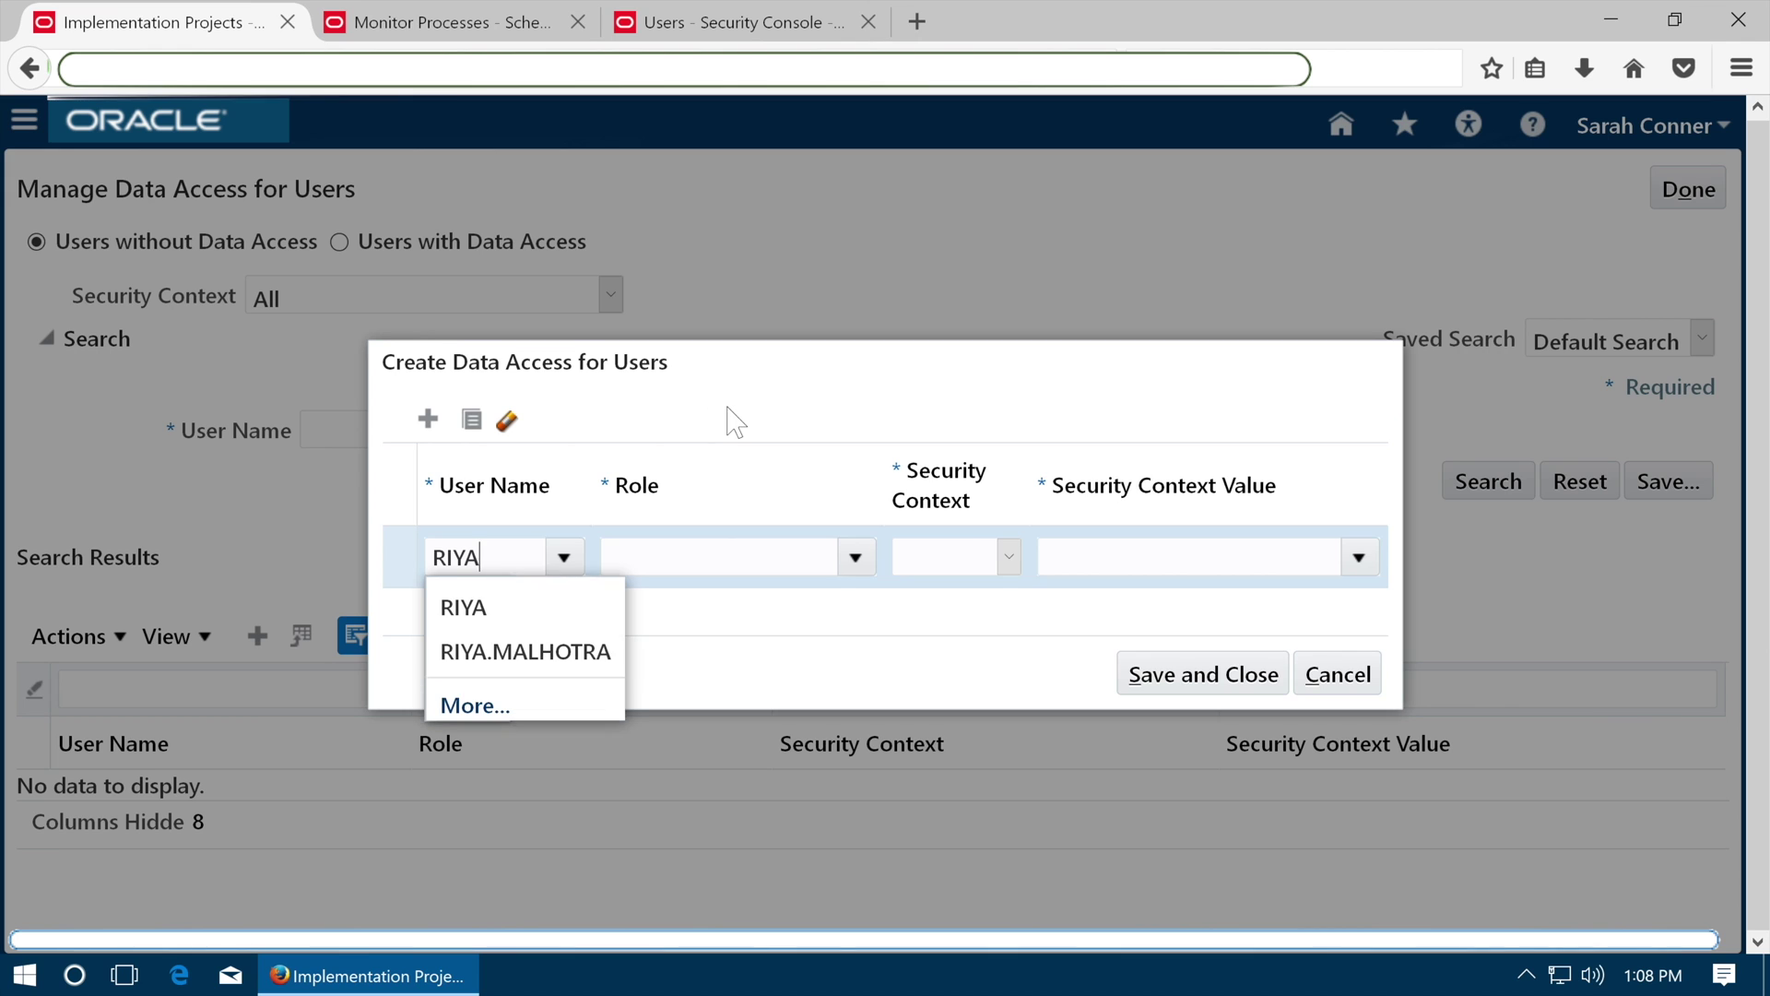
click(587, 607)
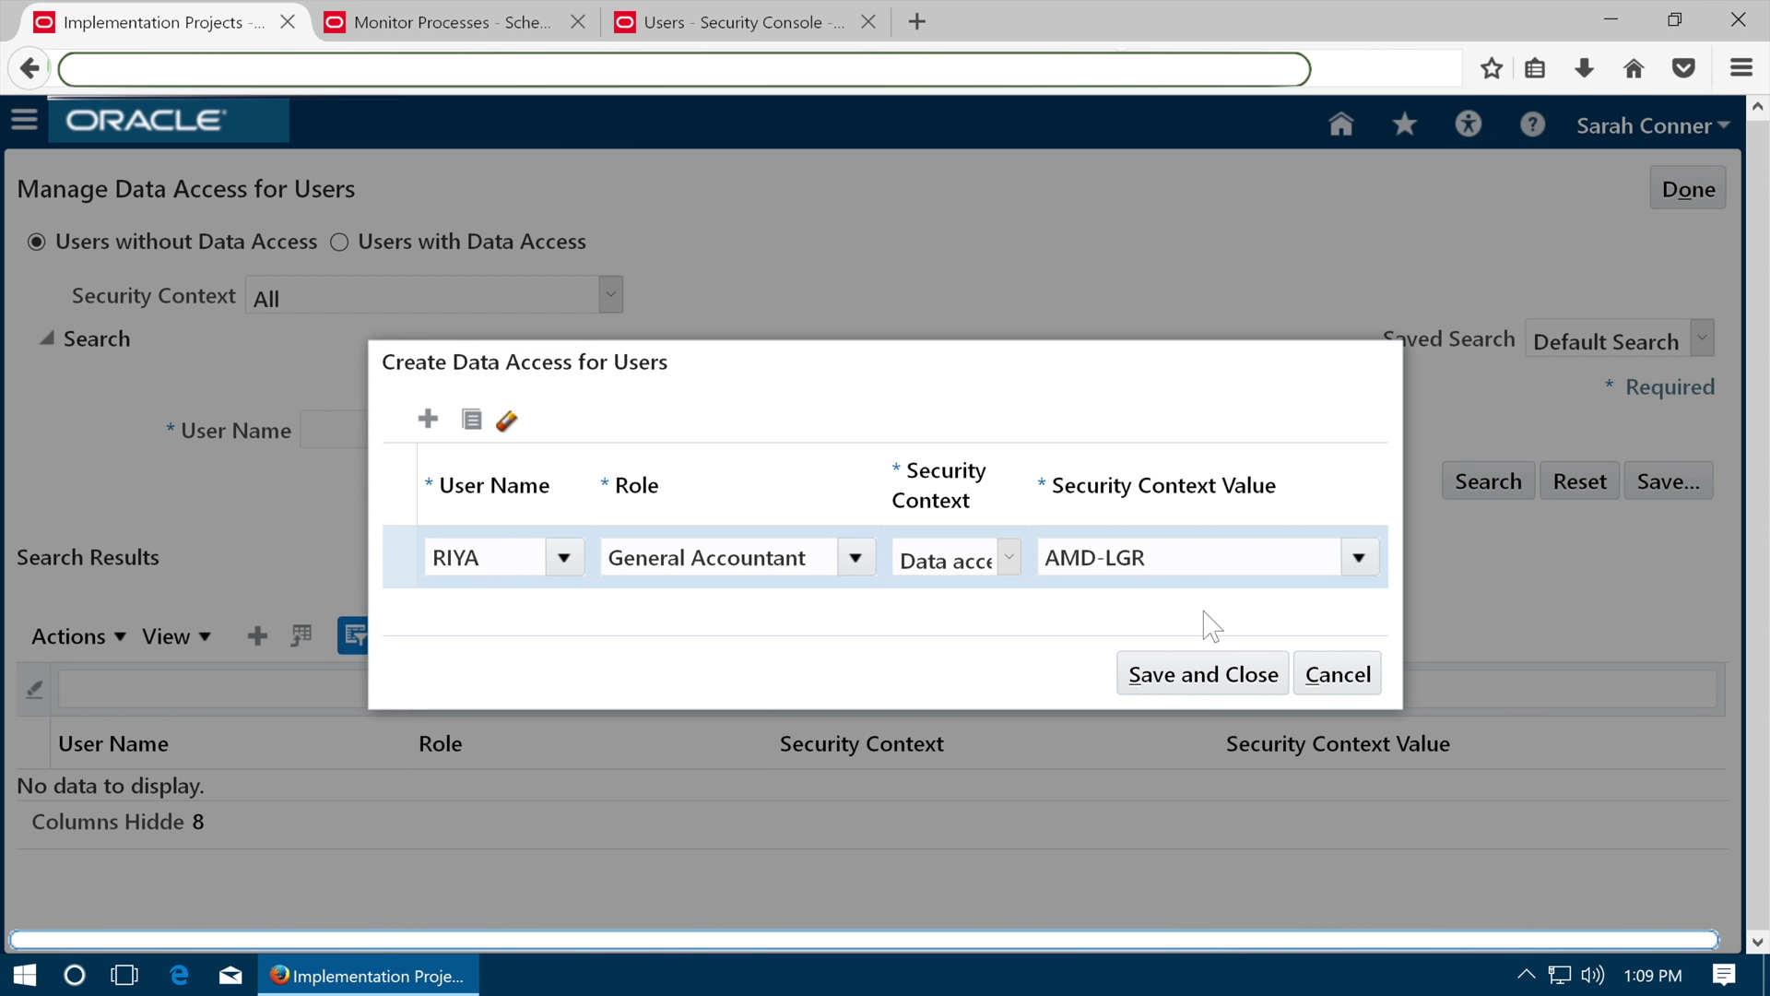
click(1199, 674)
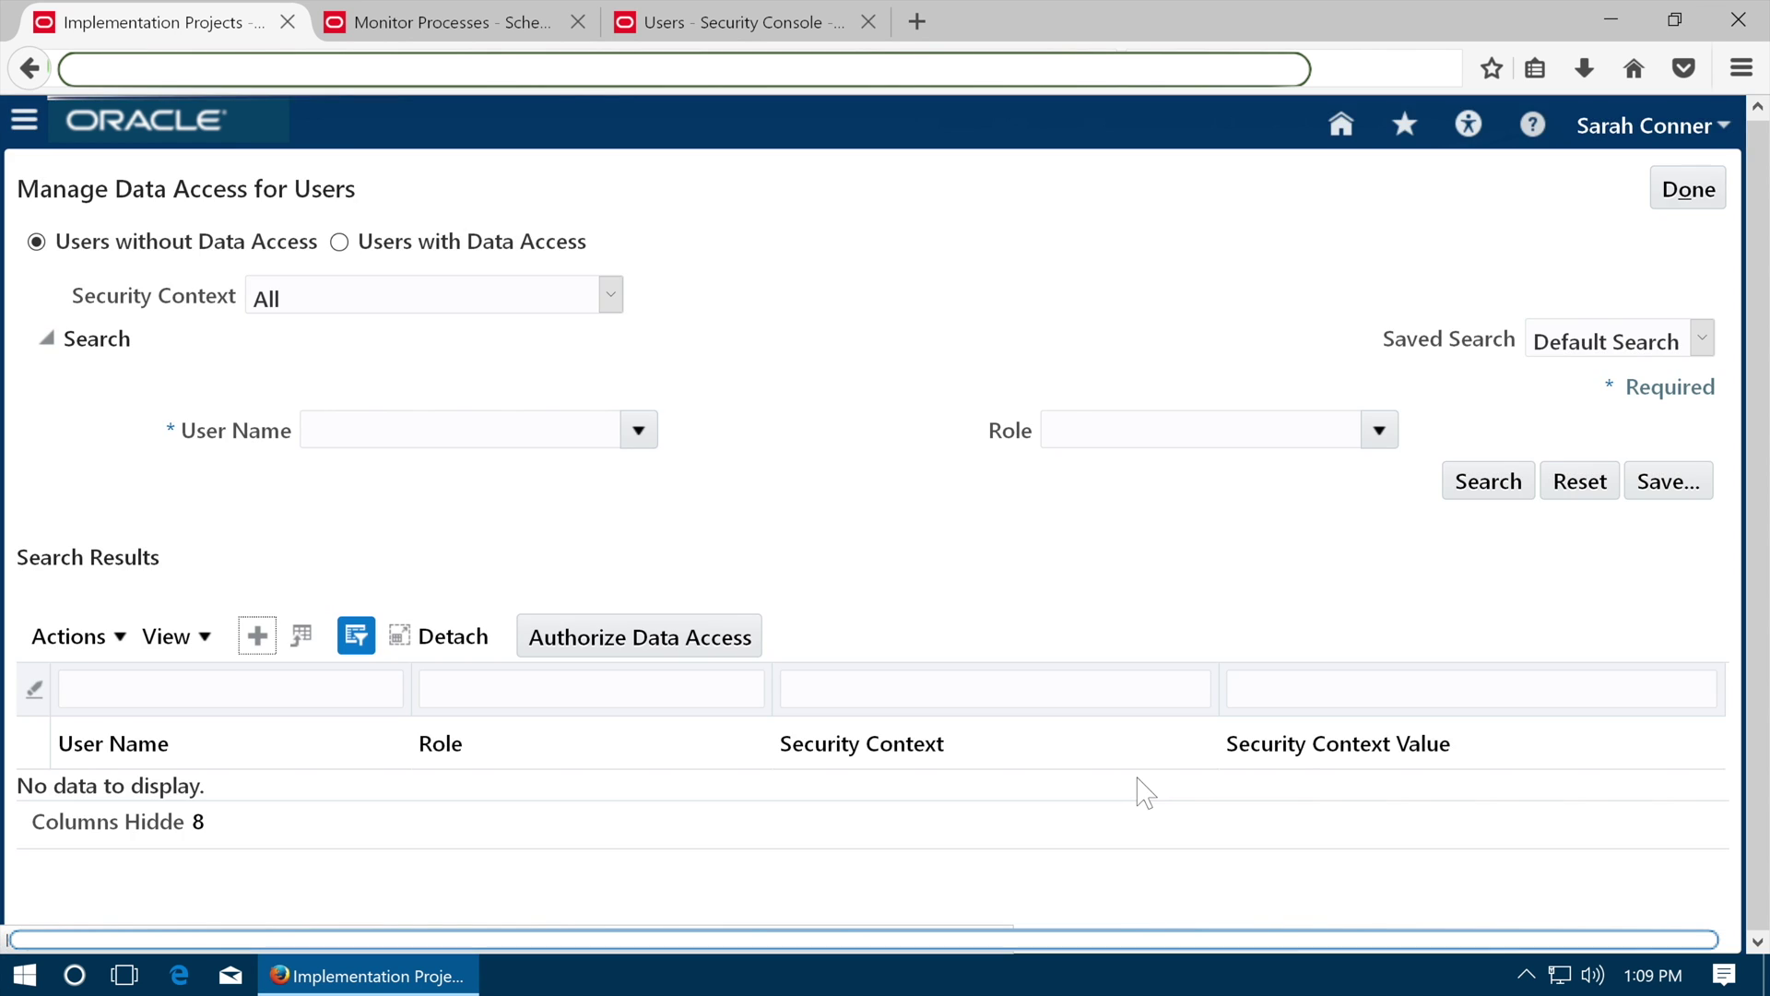
Add a Financial Analyst row for the user with a data access set security context, then save.
click(259, 636)
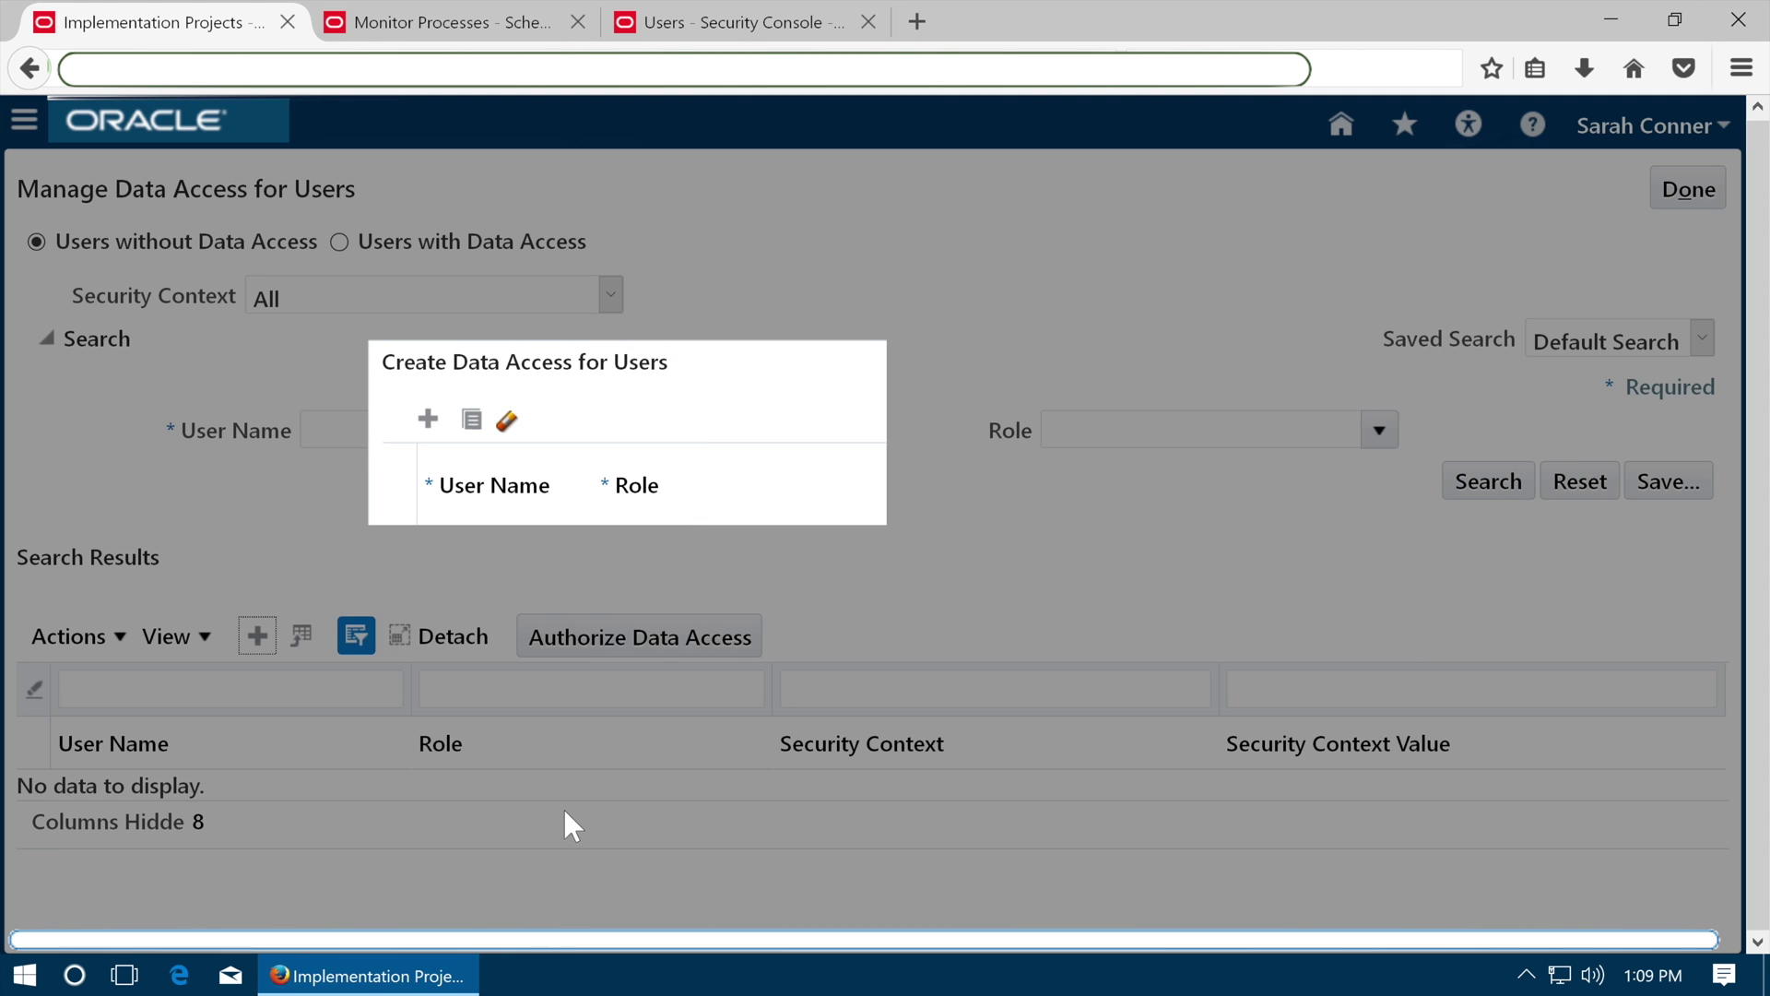
text(RIYA)
click(692, 556)
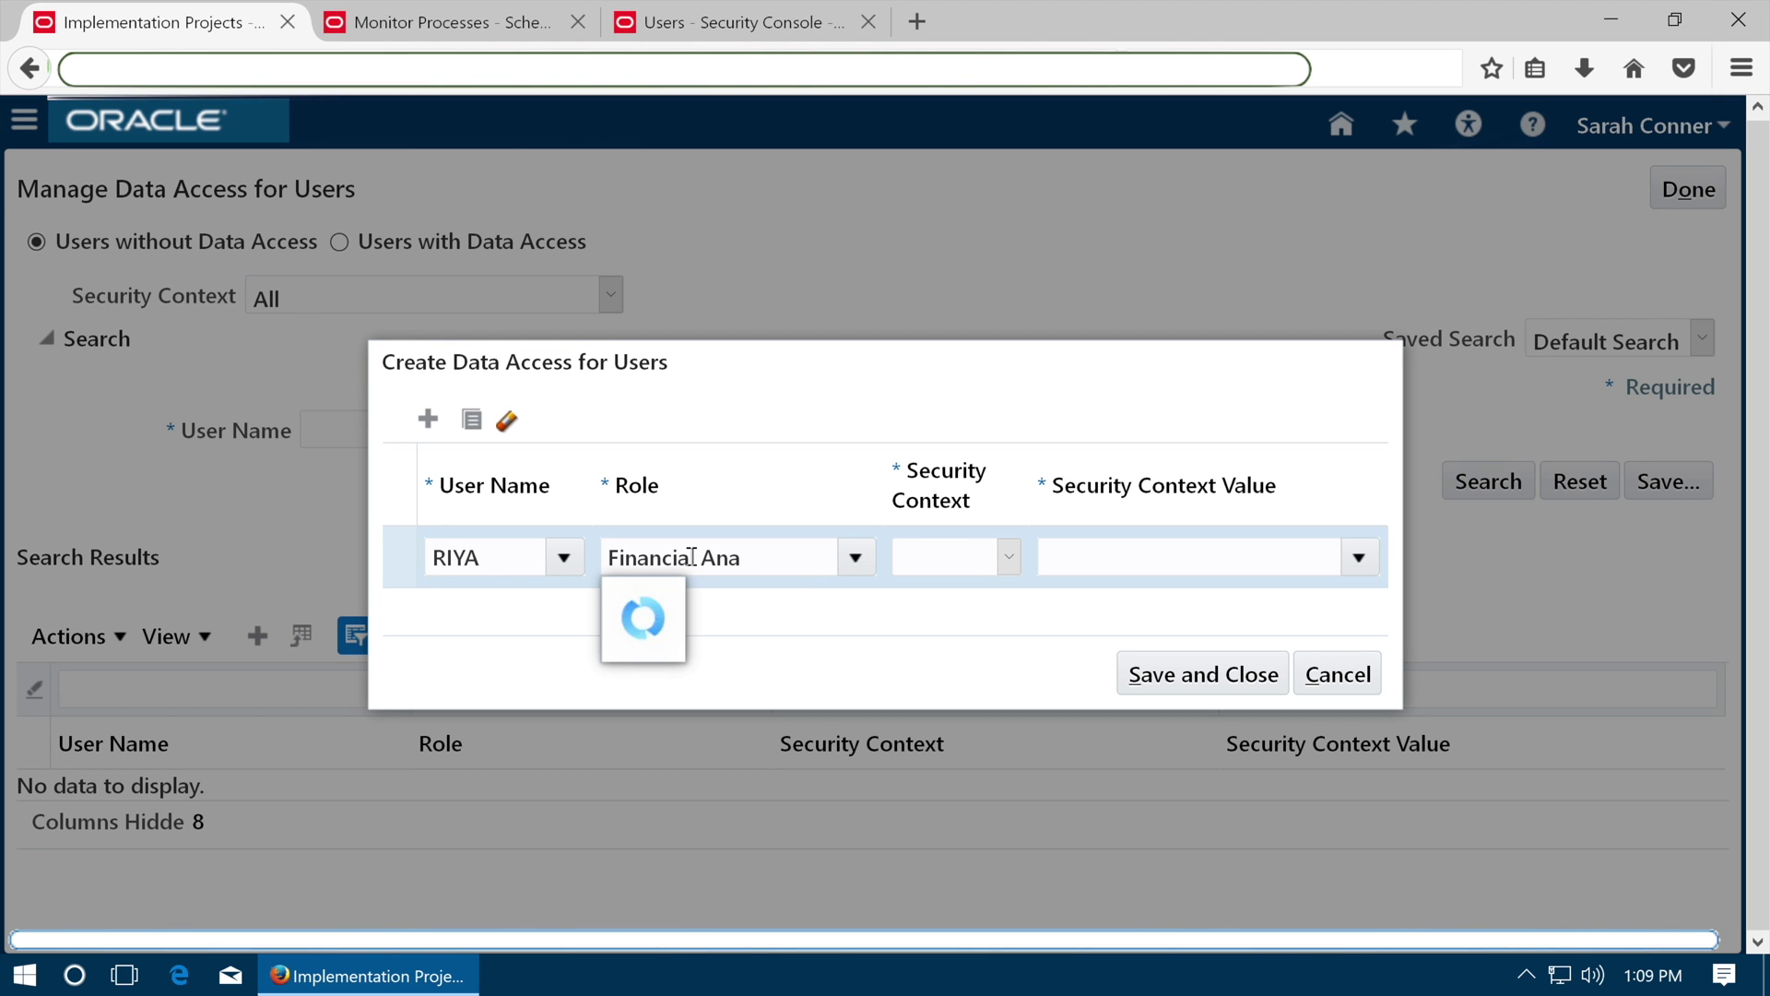
click(687, 606)
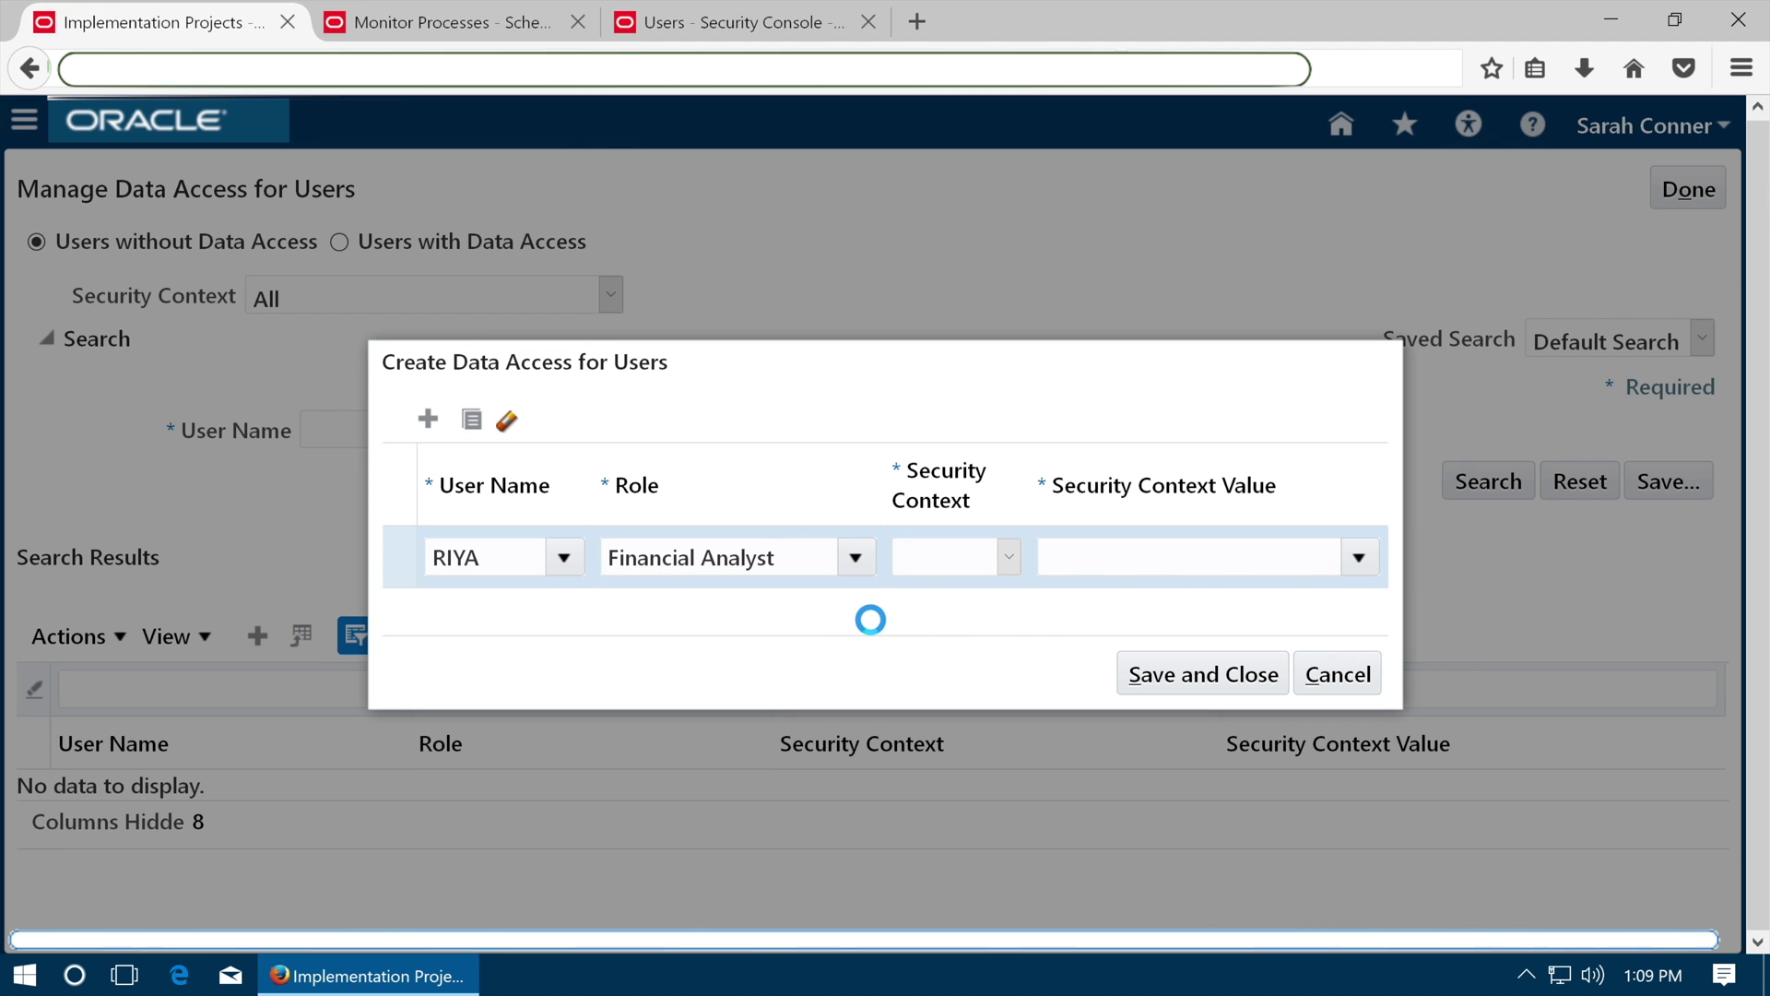
click(952, 562)
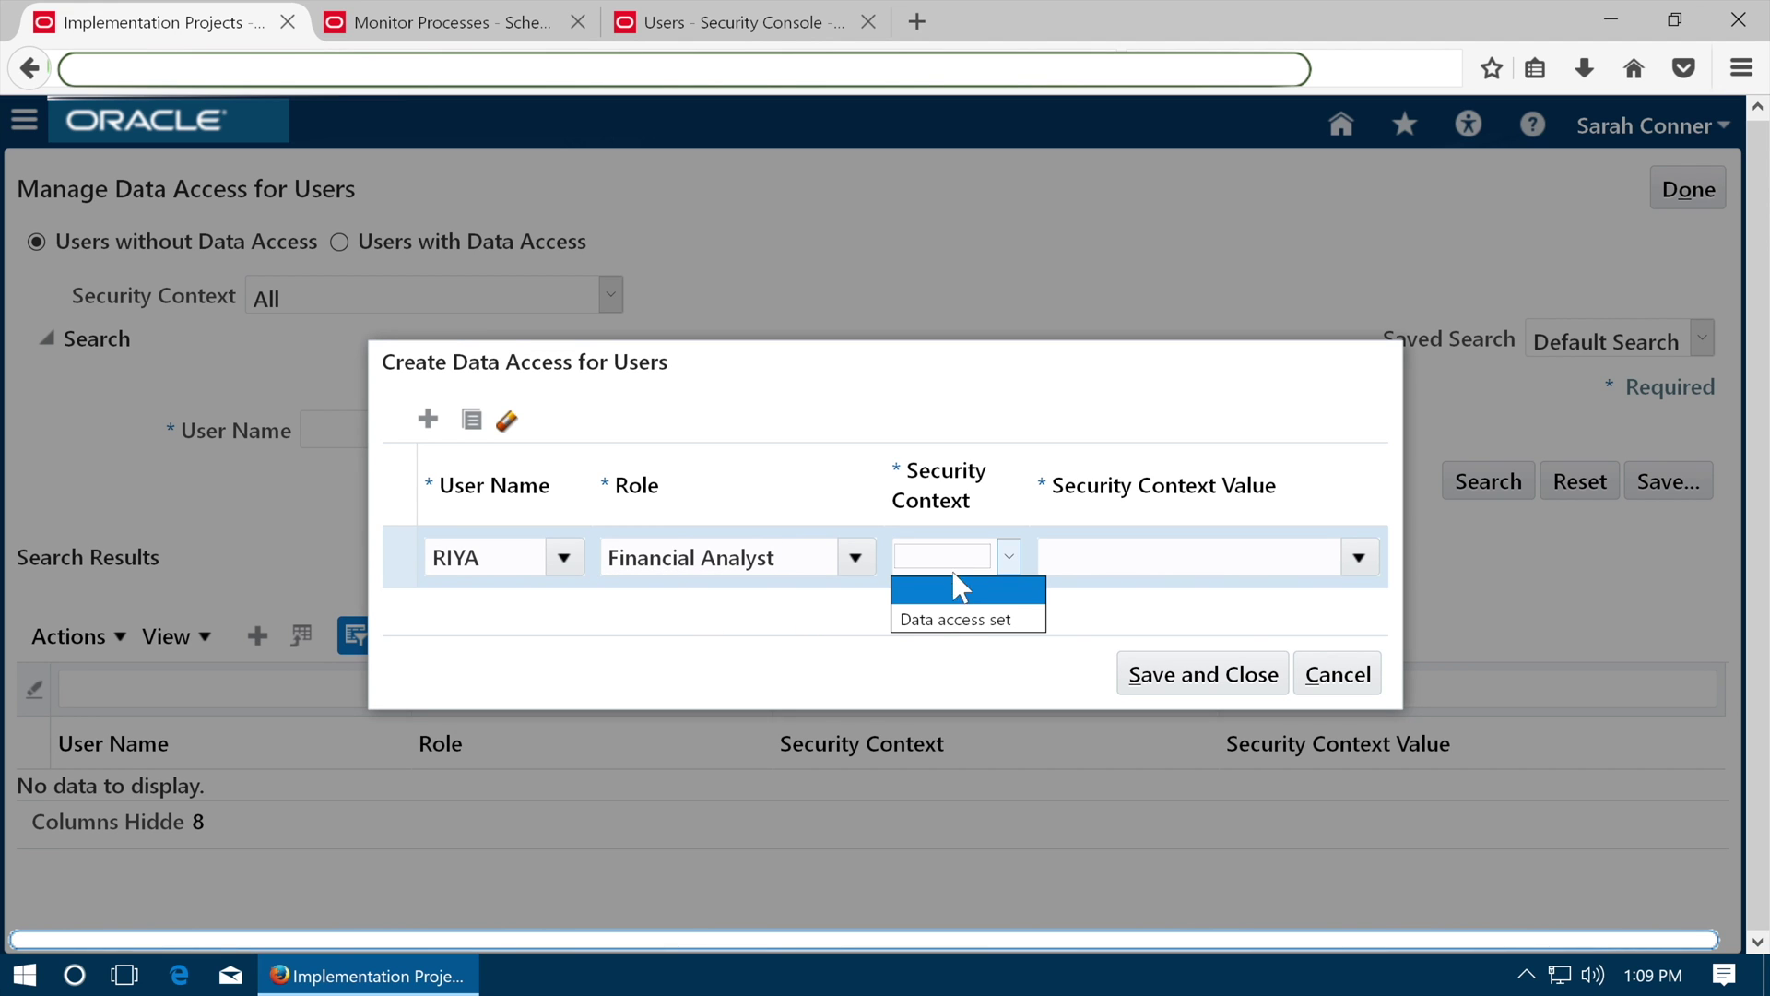
click(950, 619)
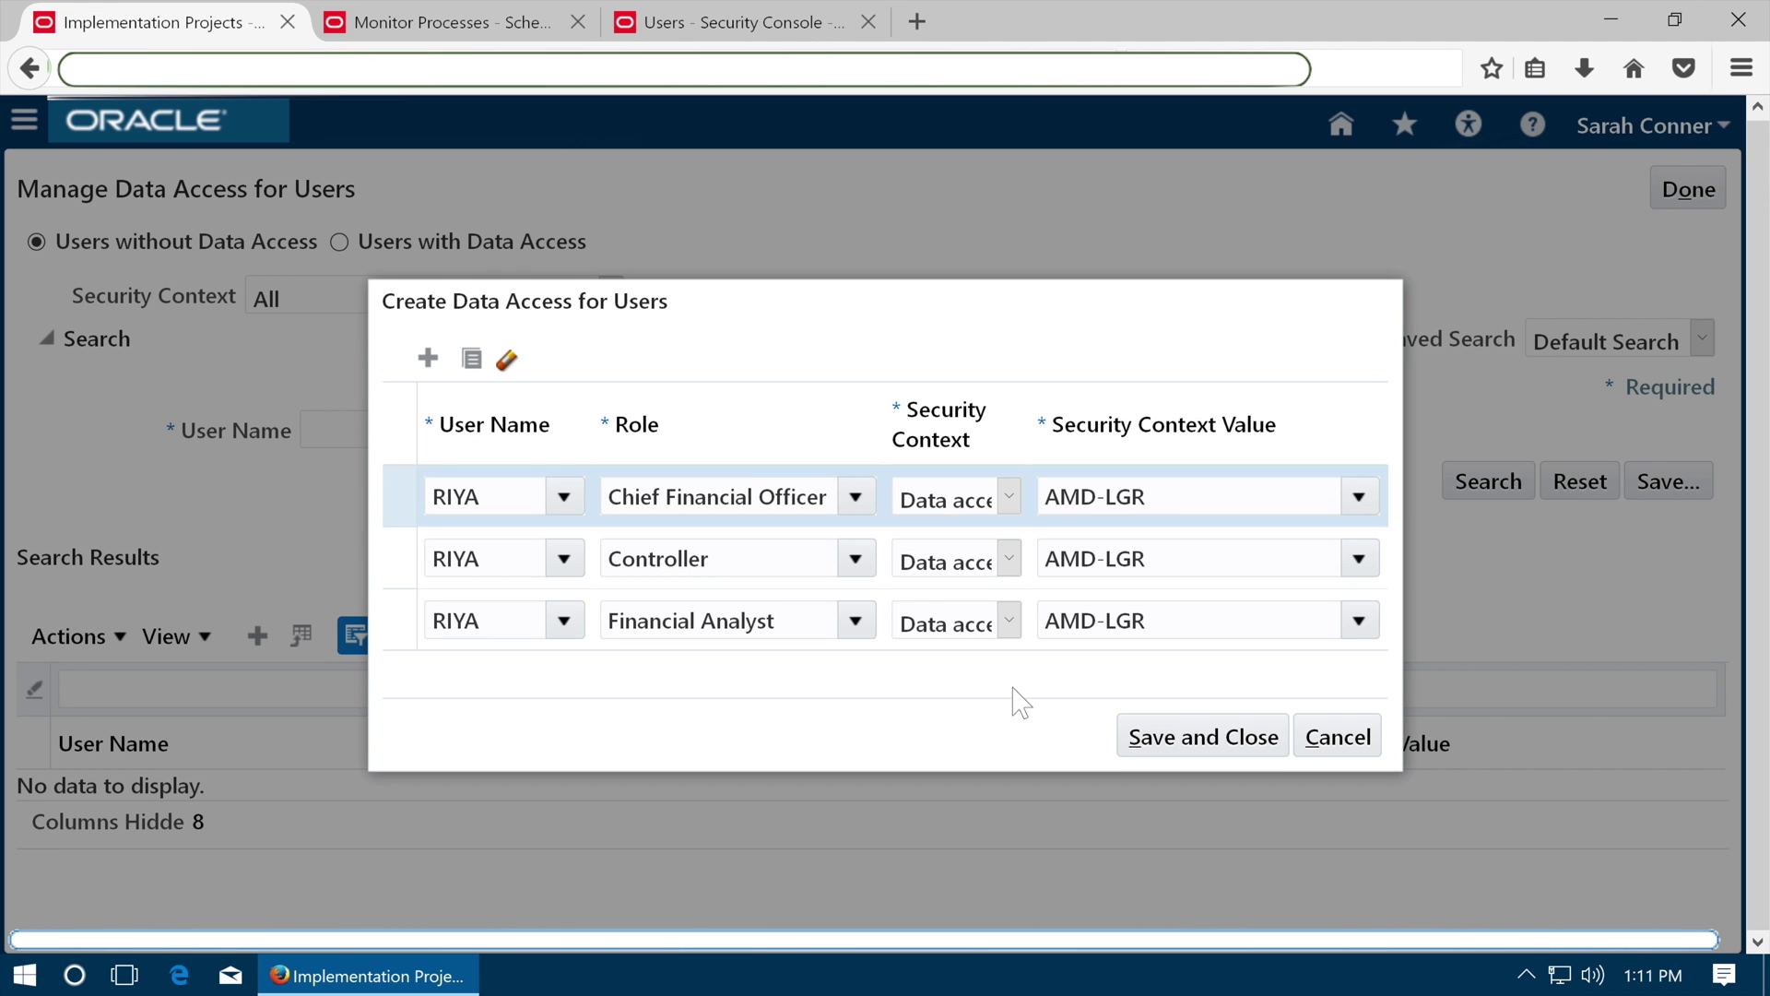
click(1203, 737)
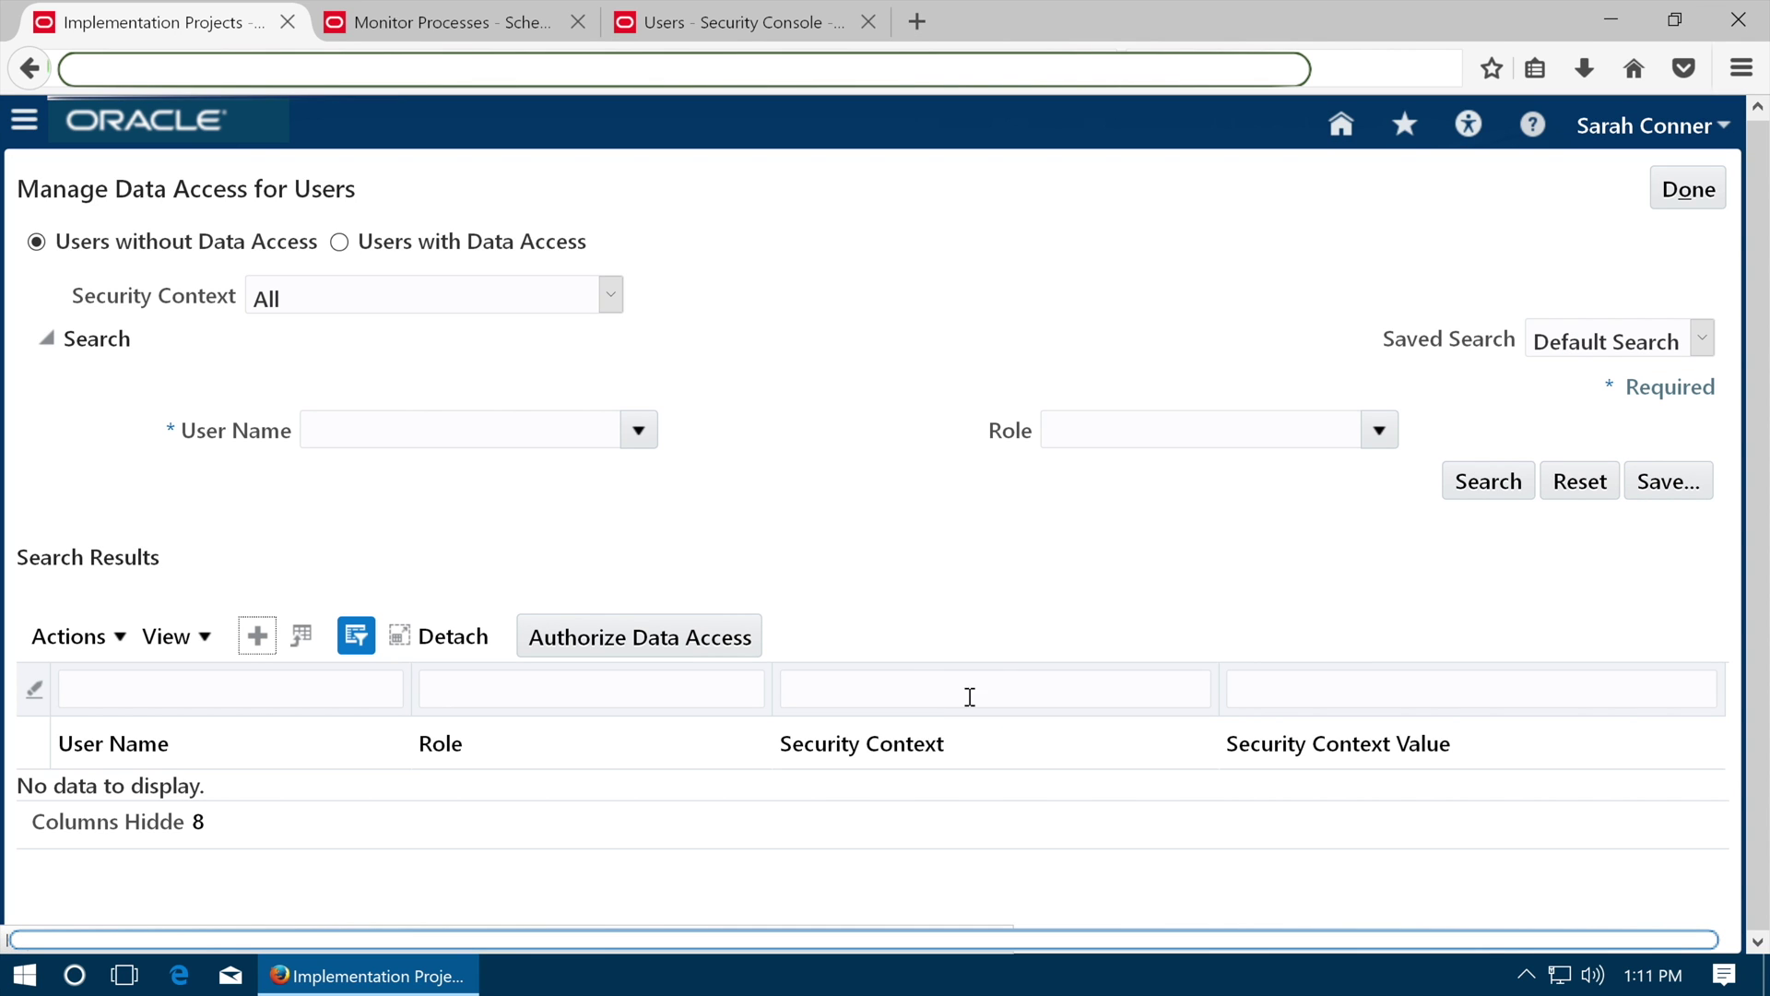
click(1683, 191)
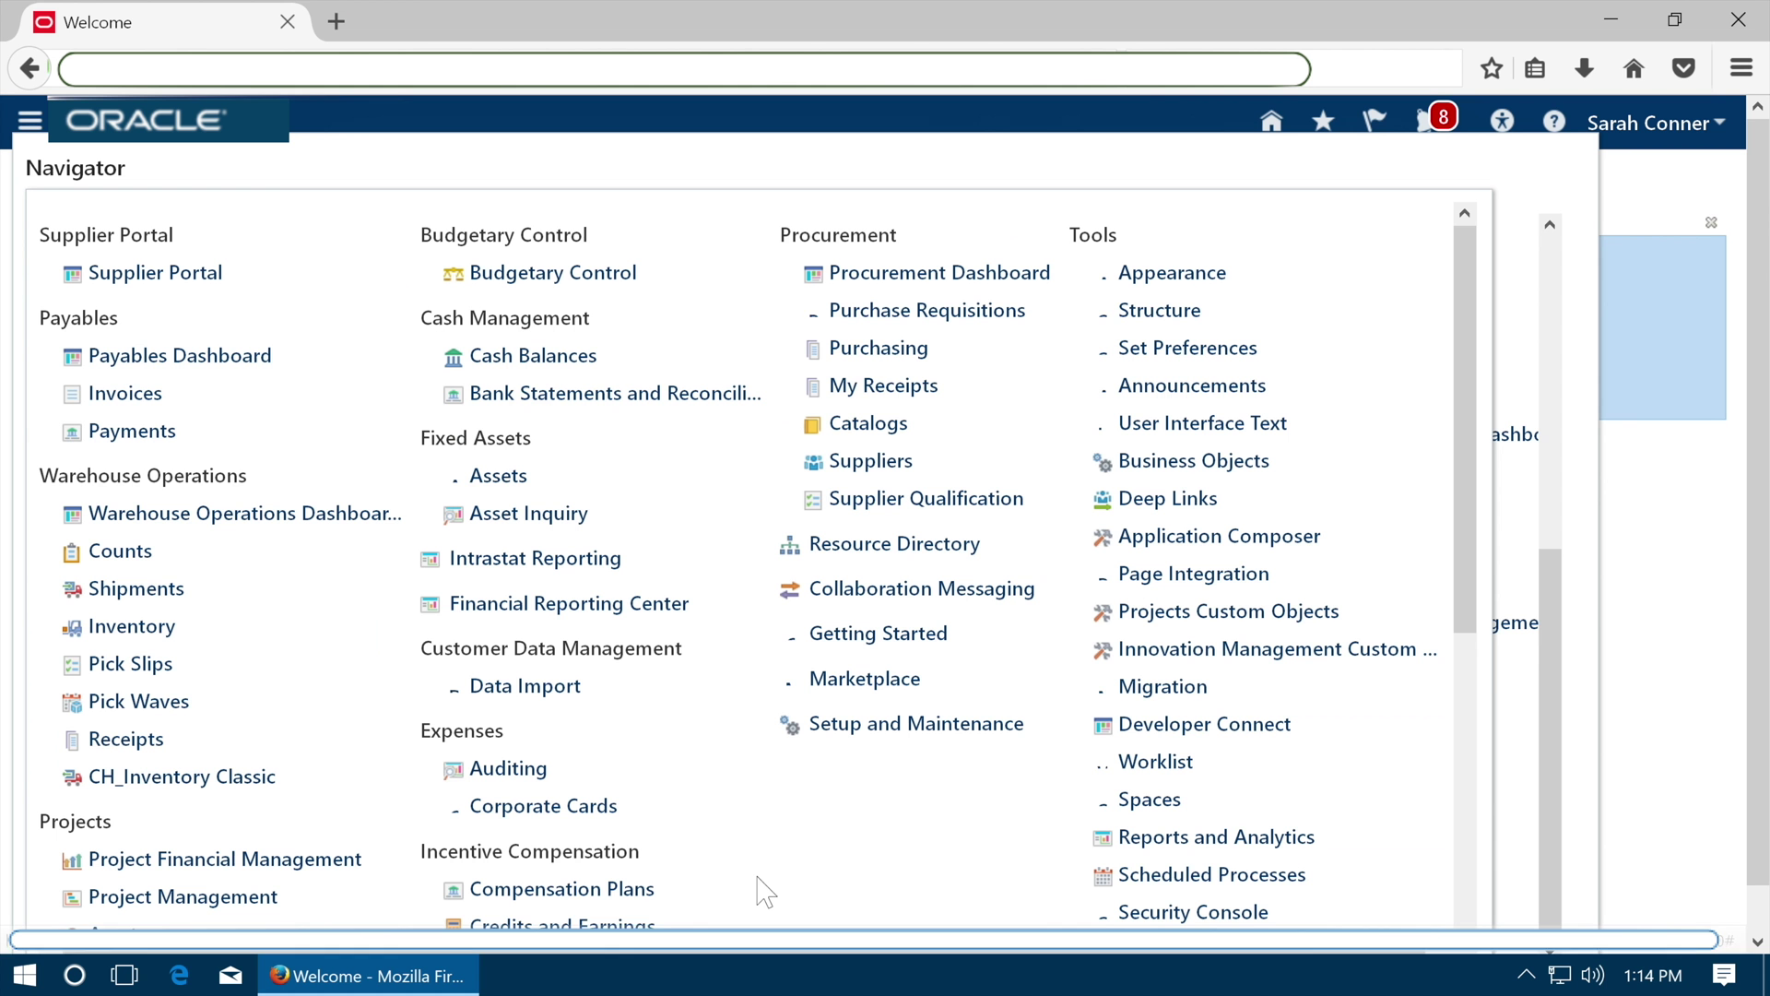
Submit the Retrieve Latest LDAP Changes process, submitted as process 133215.
click(1138, 876)
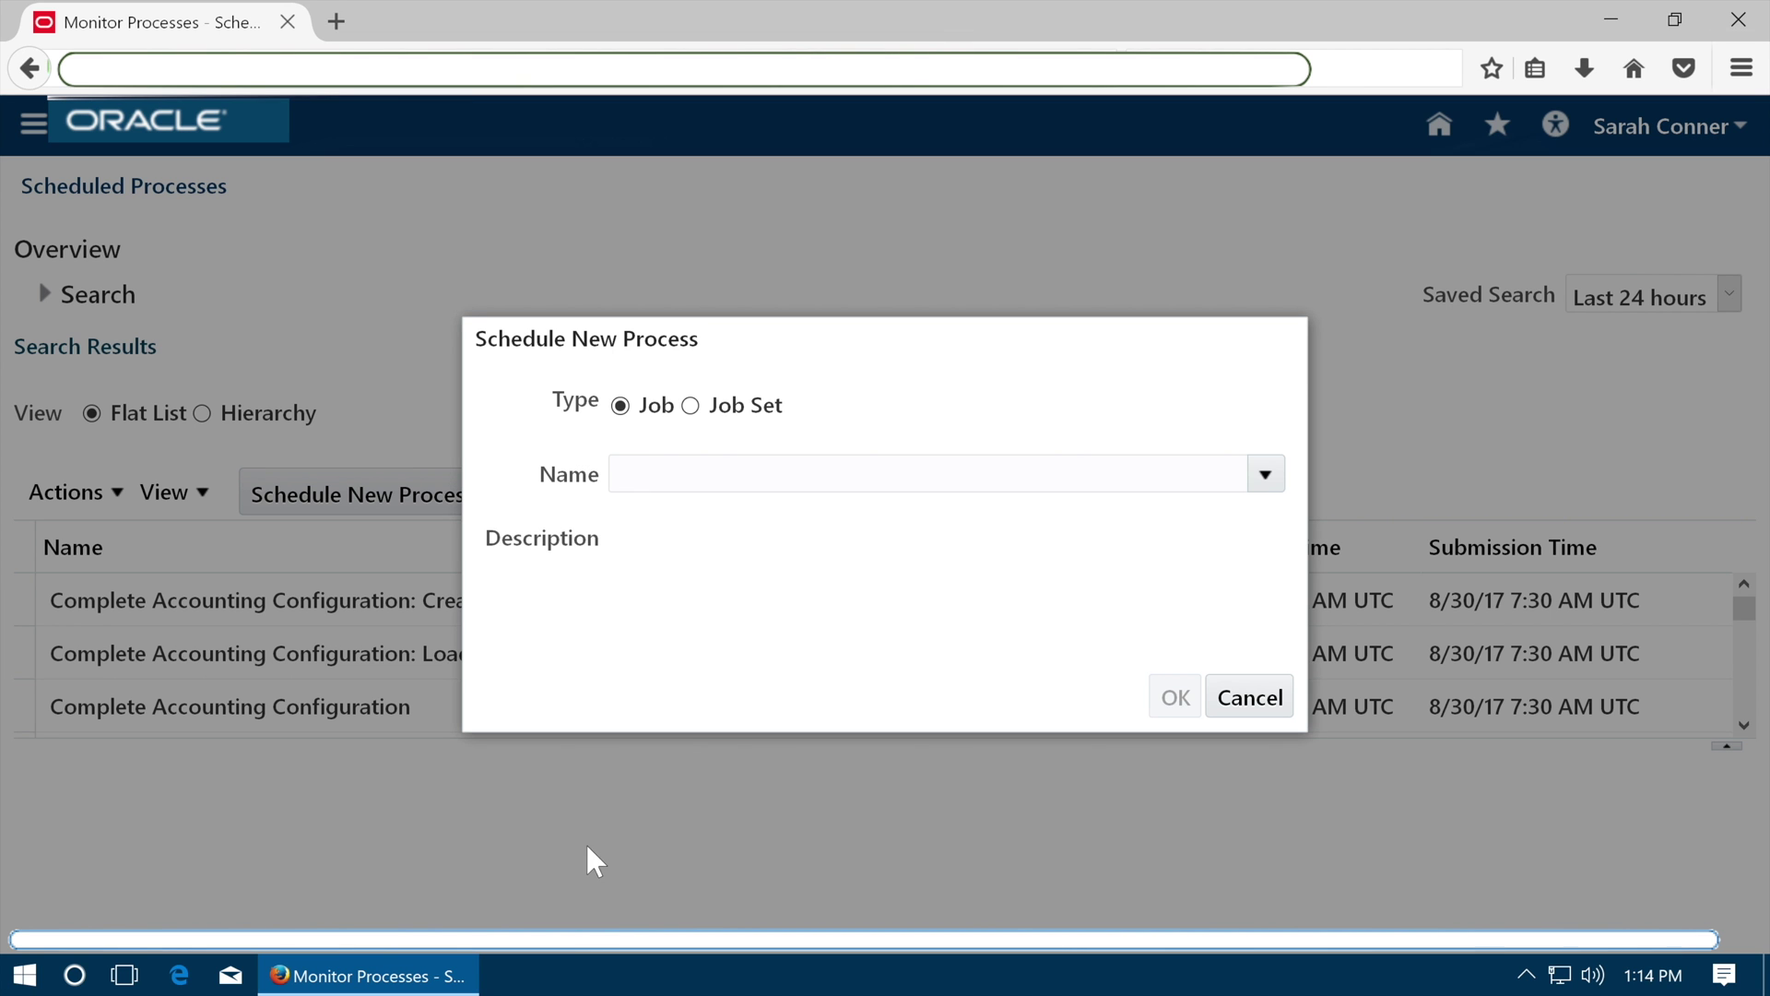
click(849, 470)
text(Retrieve Latest LDAP Changes)
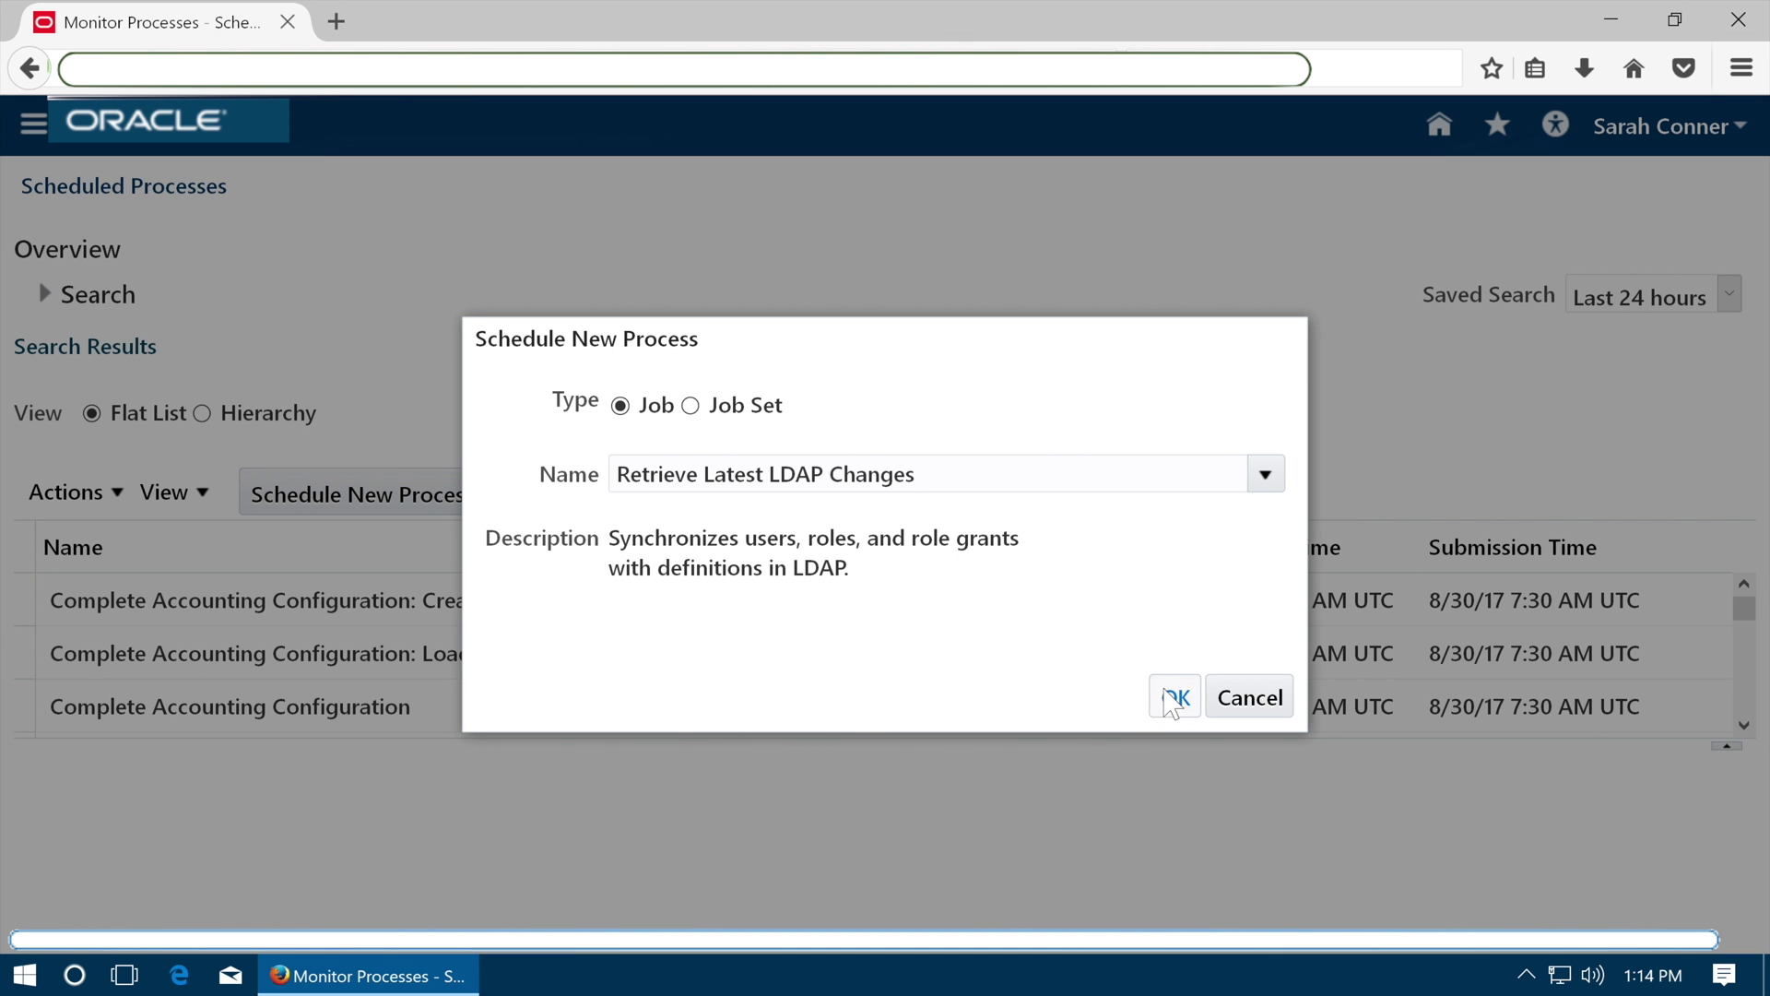
click(1171, 698)
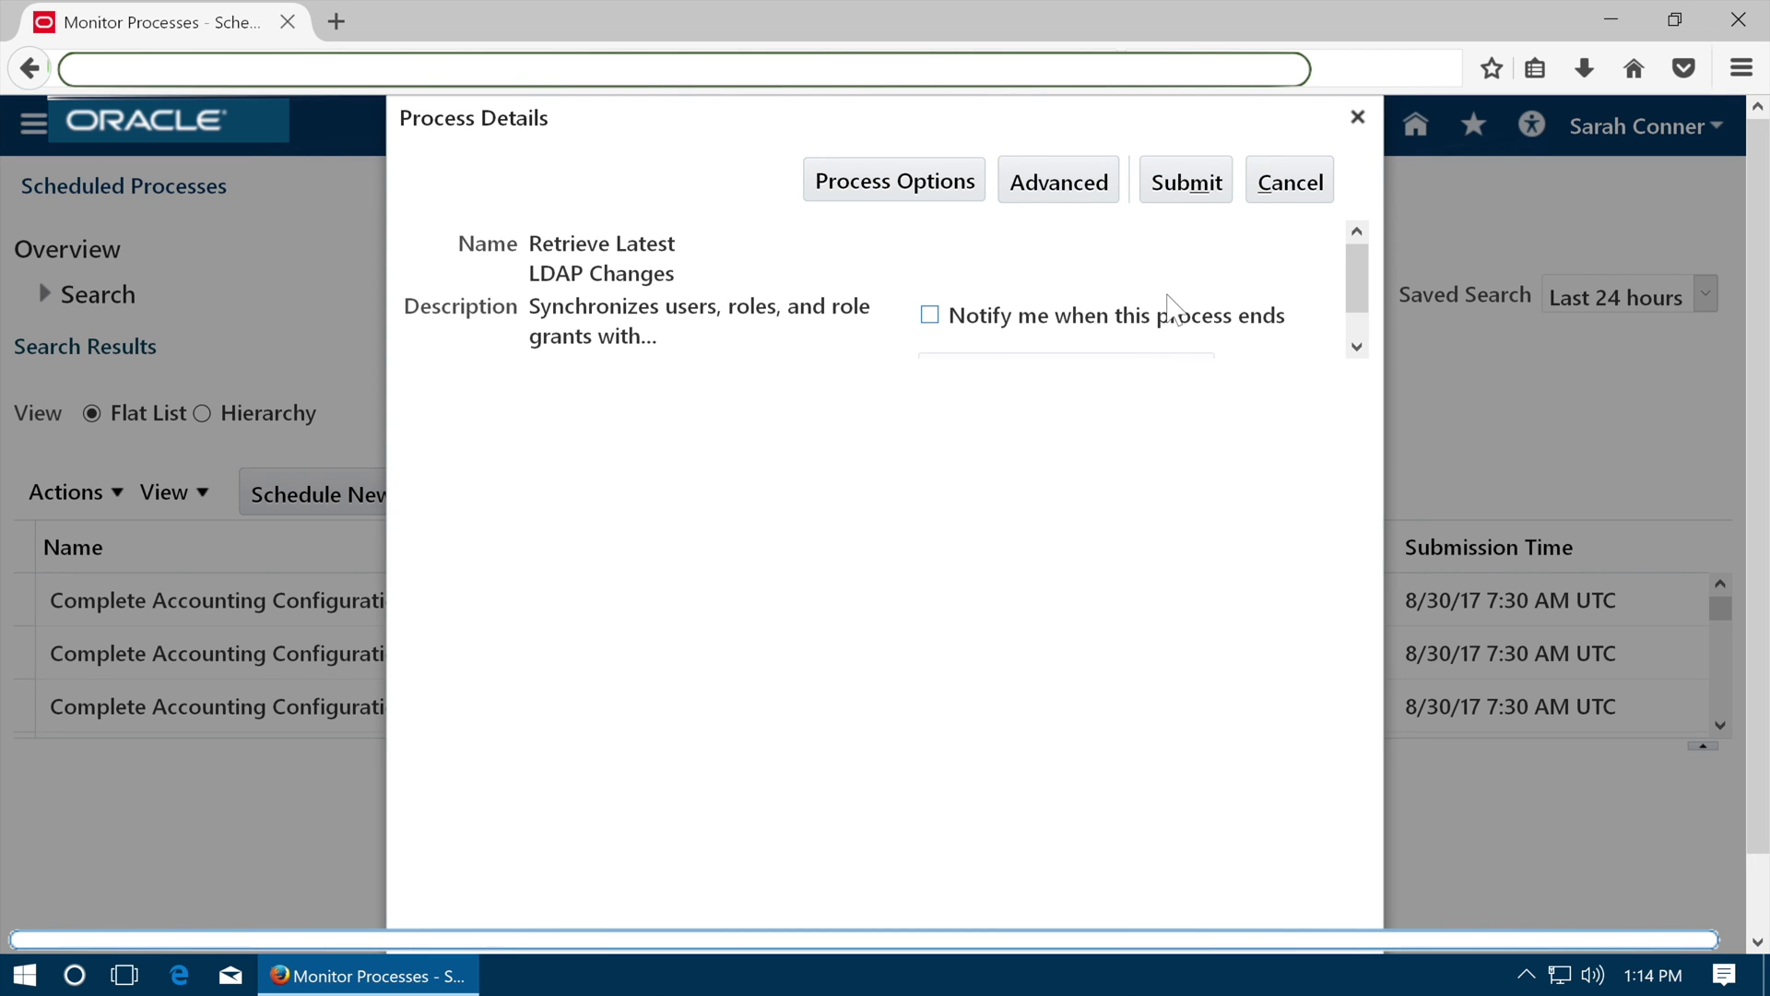
click(1188, 184)
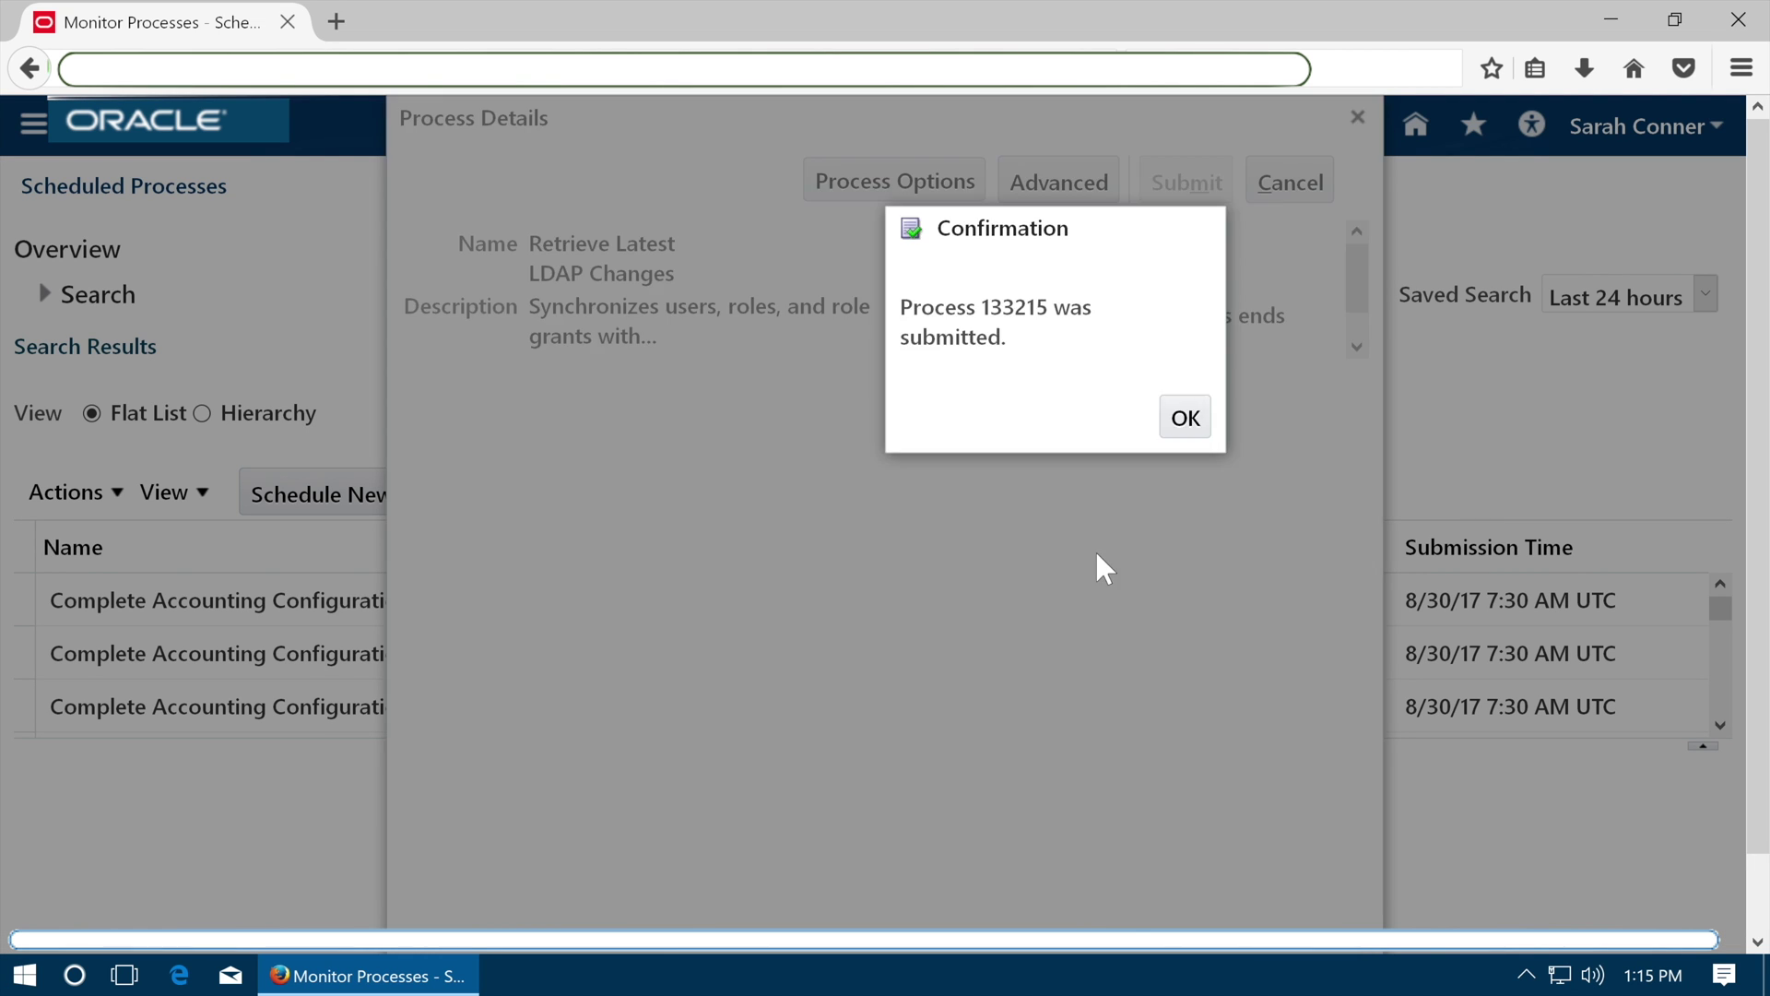
click(1183, 420)
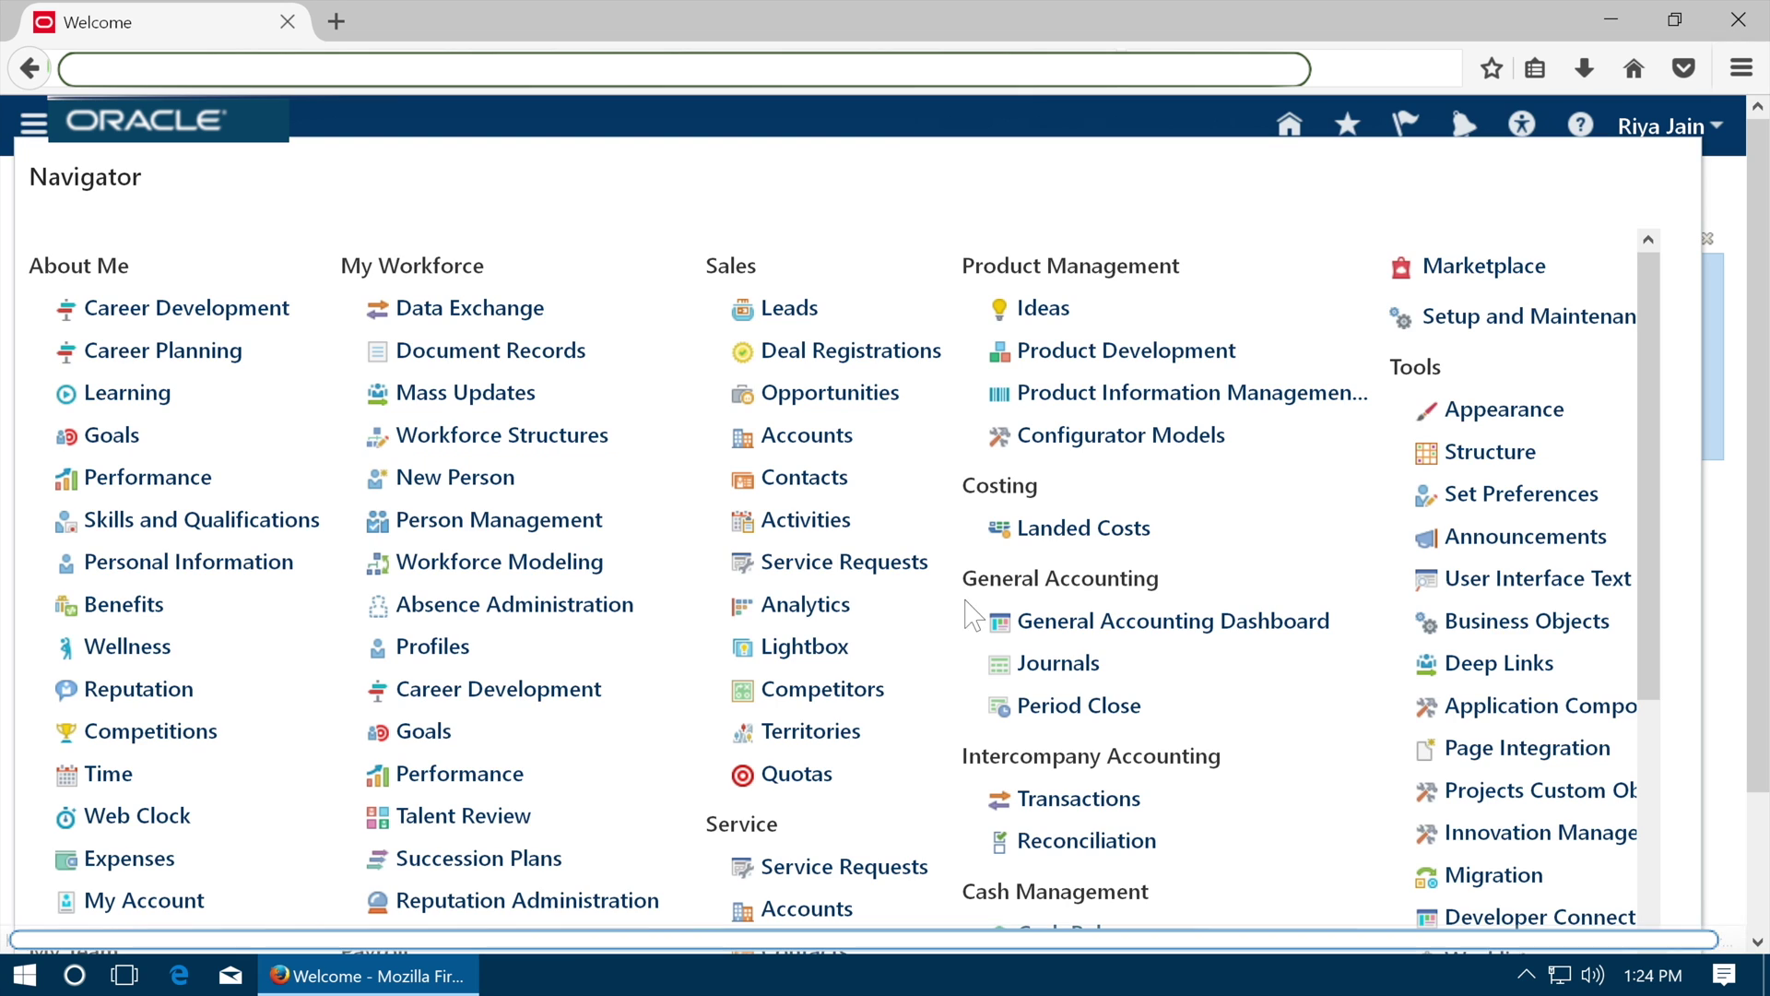
Open Jan-15 as the first period of the never-opened AMD-LGR general ledger.
click(1080, 708)
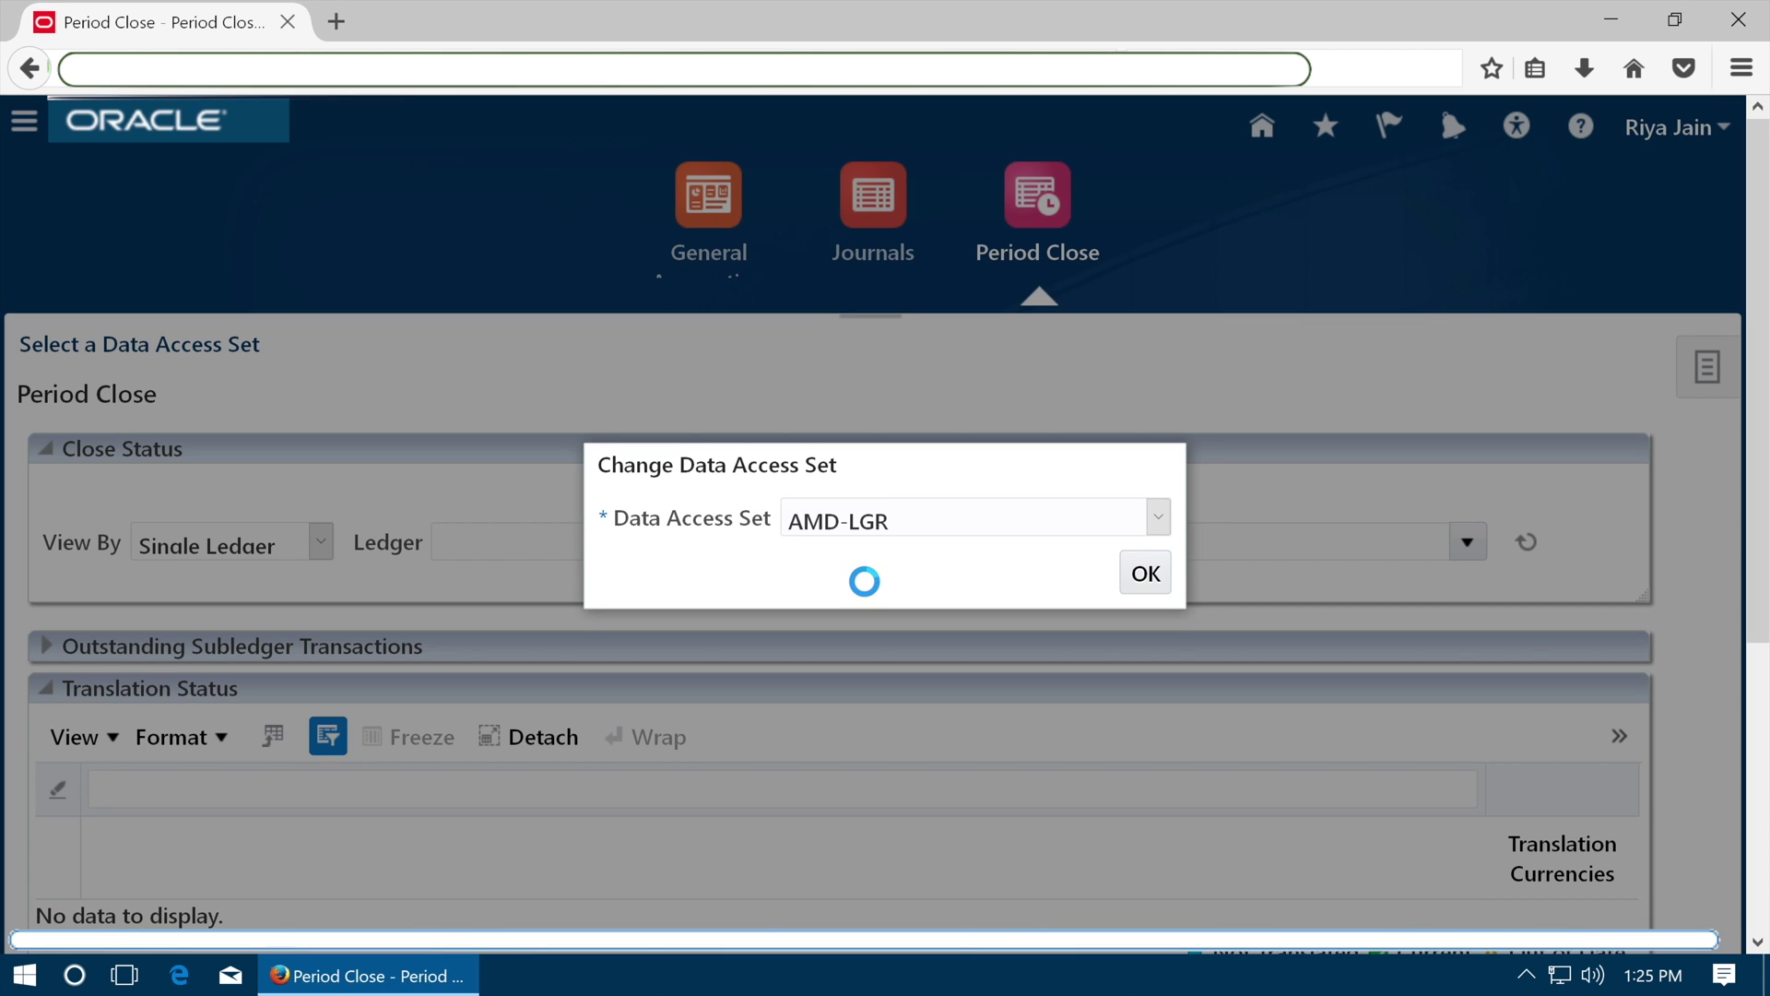
click(1146, 574)
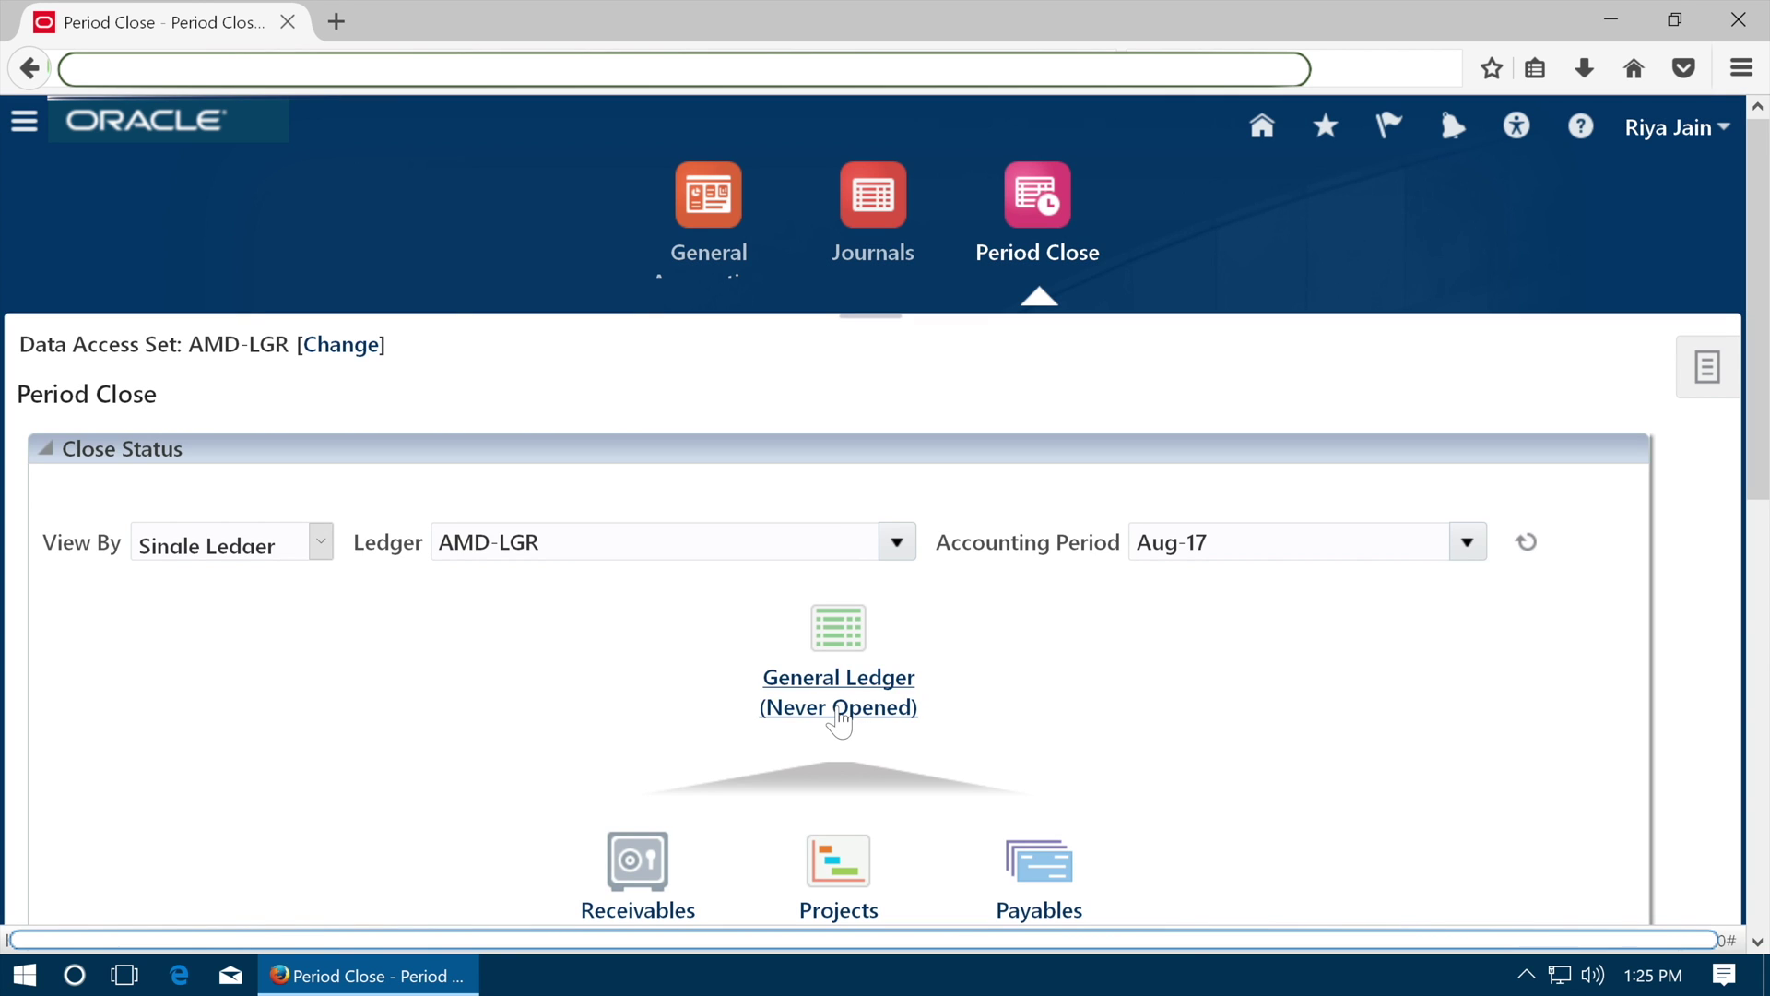
click(839, 710)
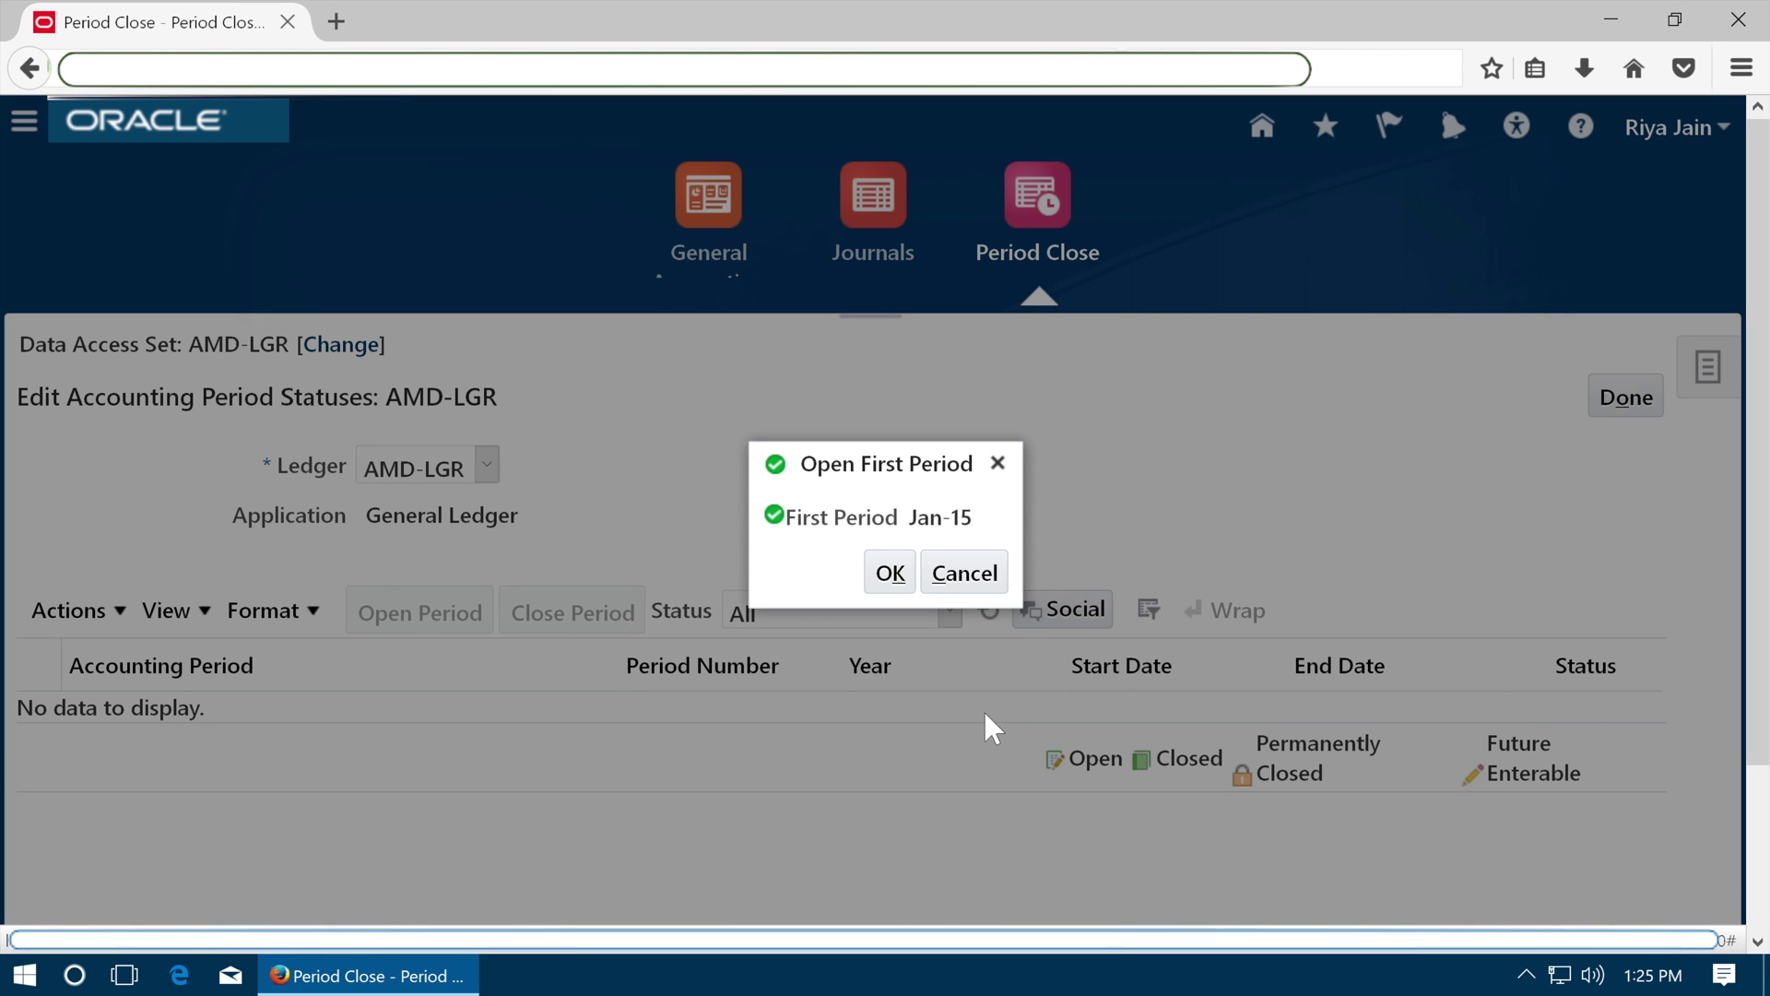
click(891, 575)
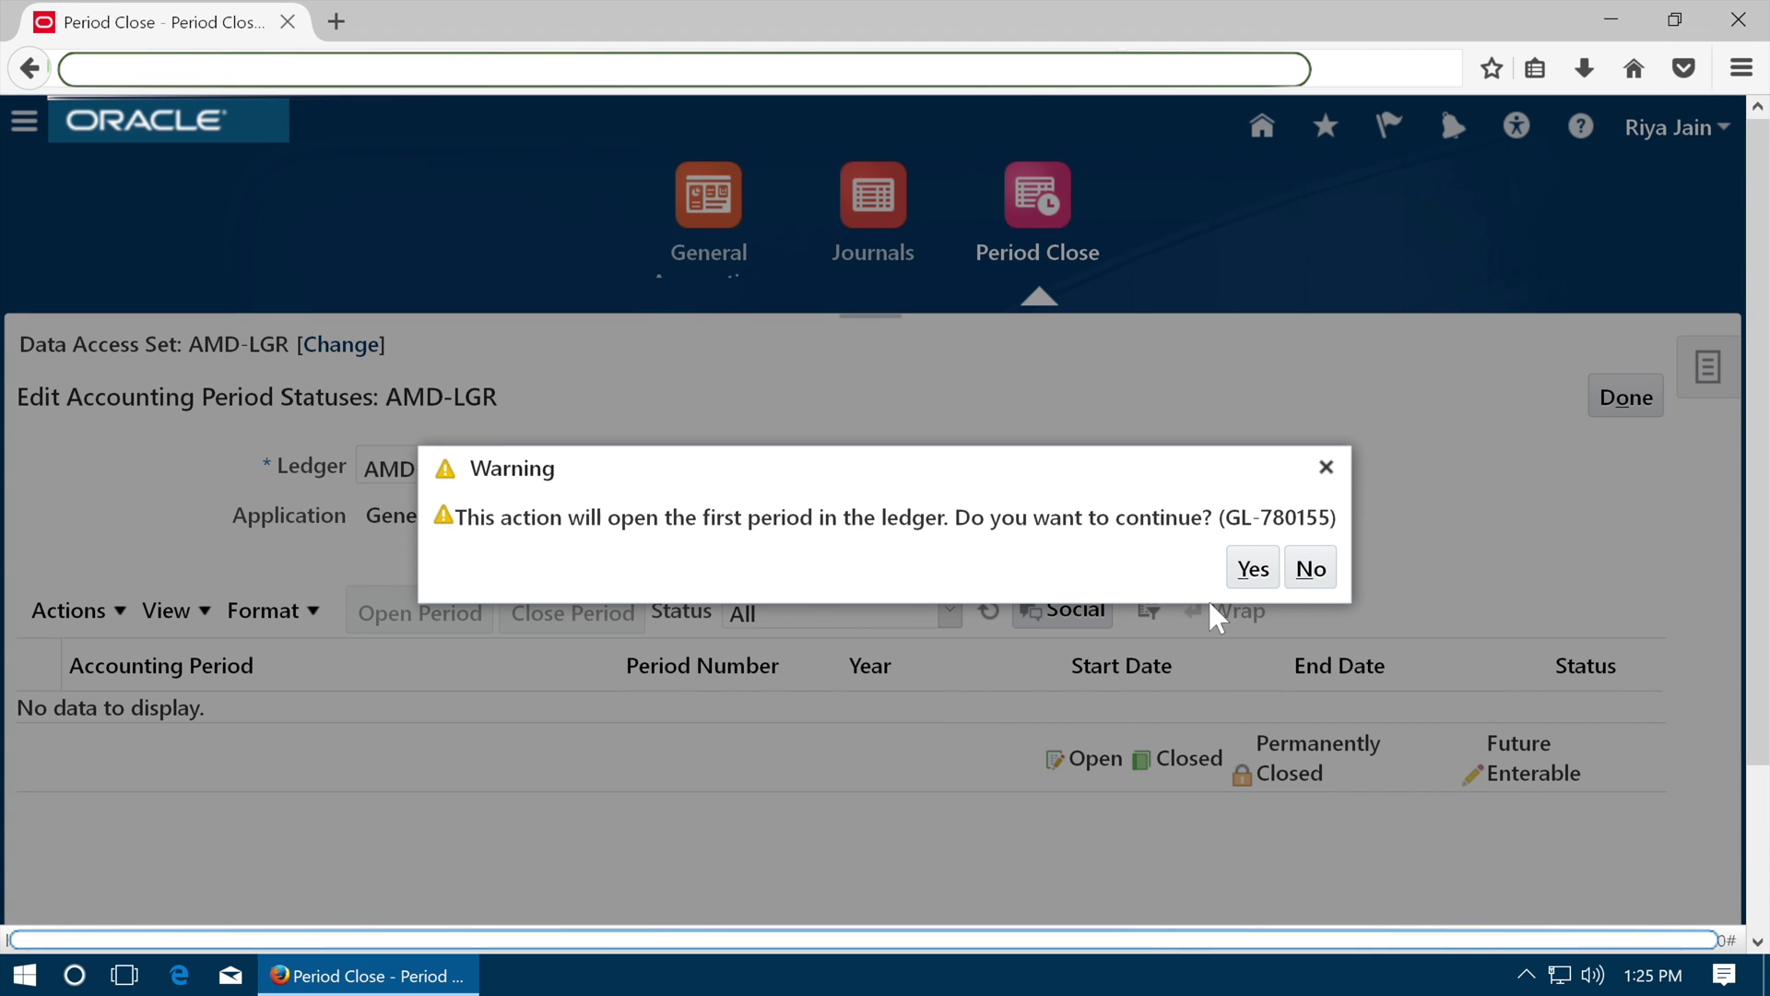
click(1253, 572)
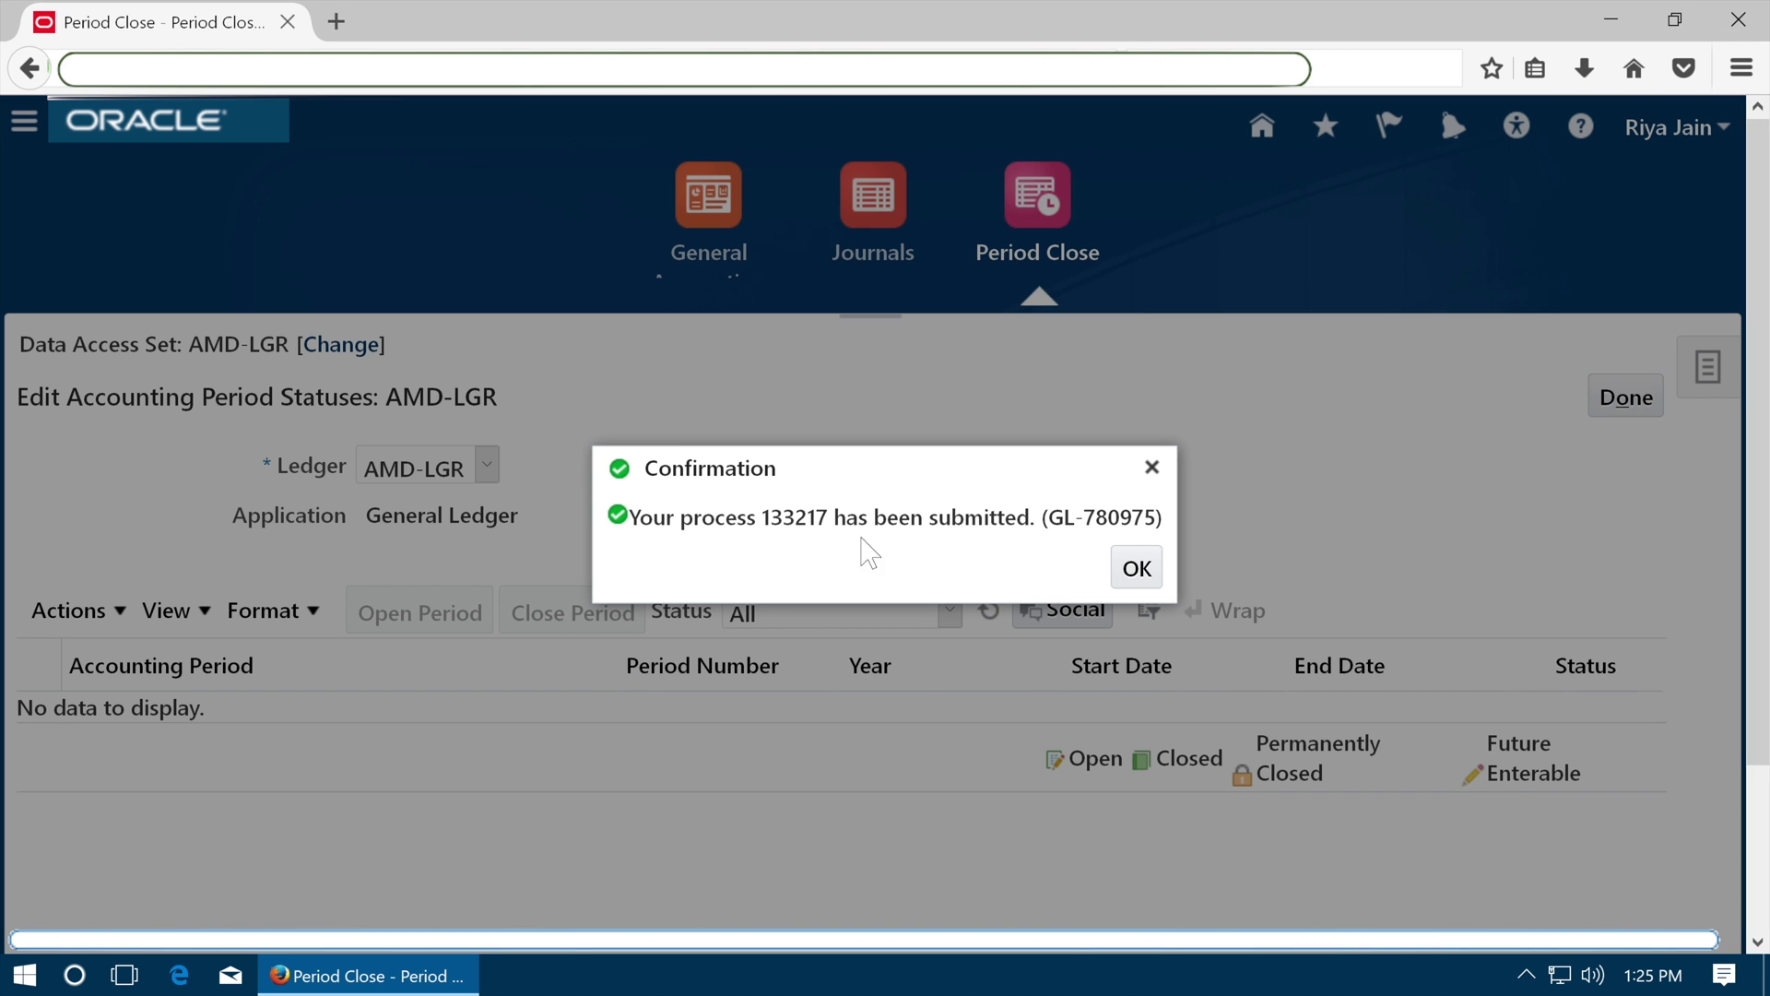
click(1137, 568)
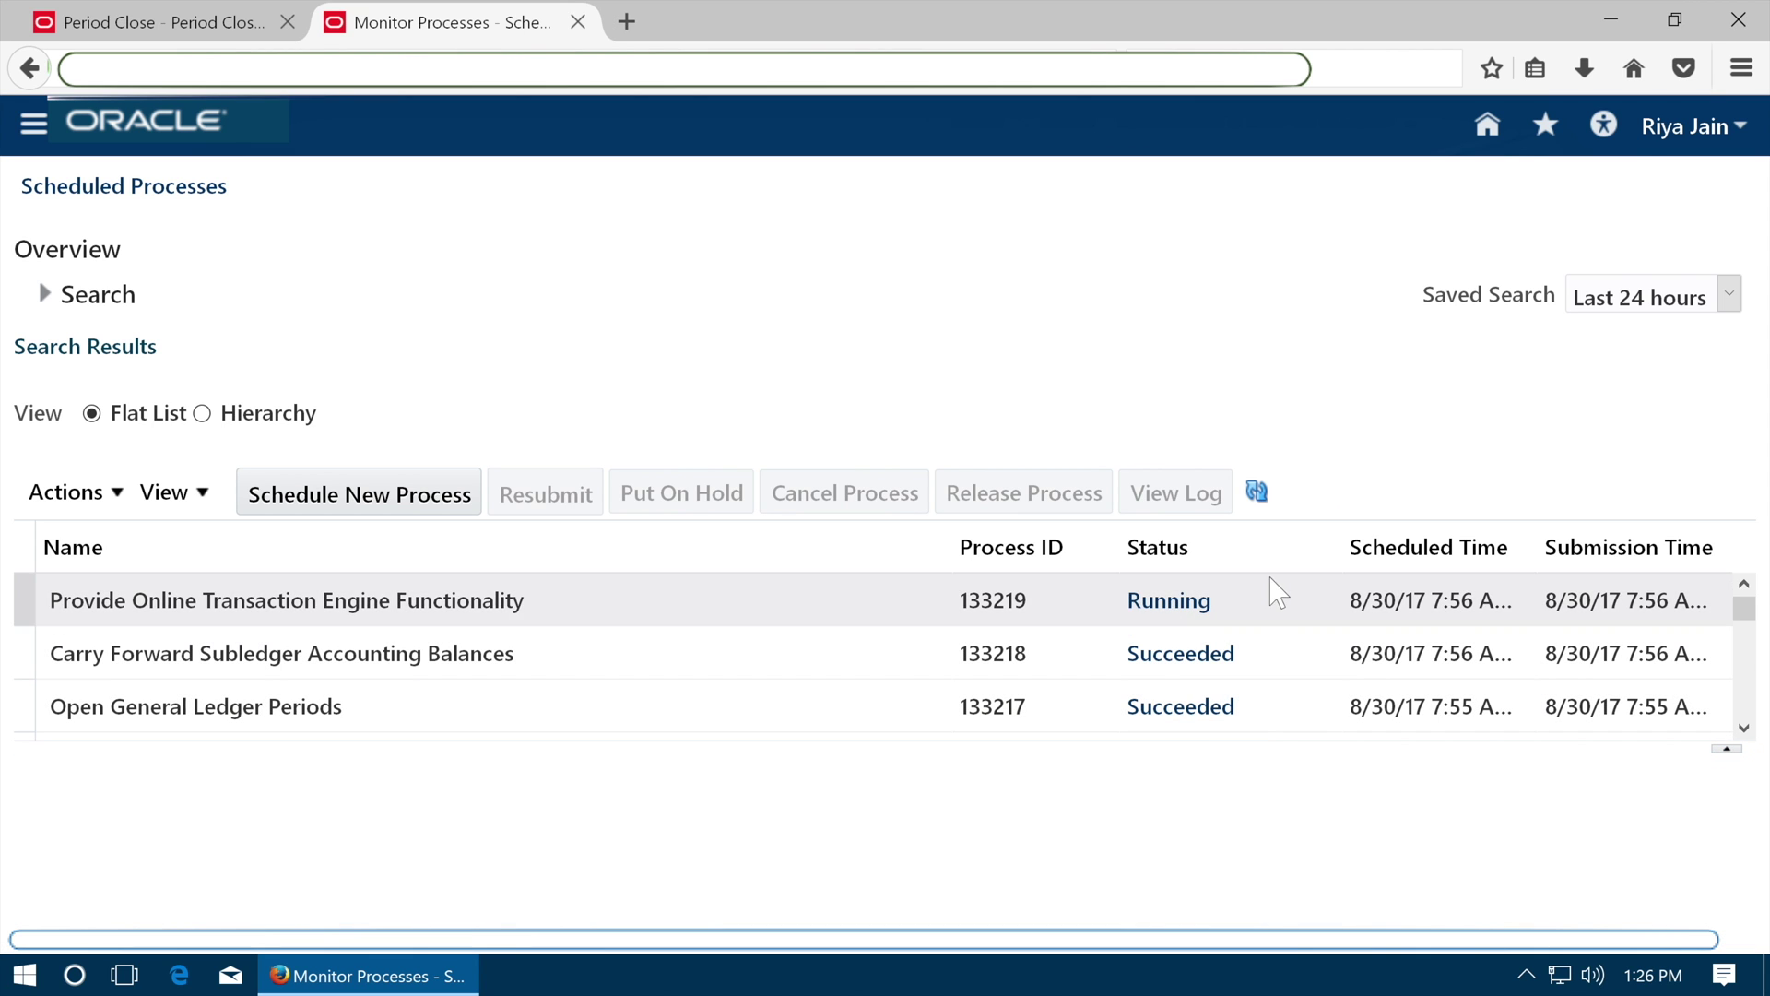
Return to the AMD-LGR period statuses and refresh them to show Jan-15 open.
click(228, 23)
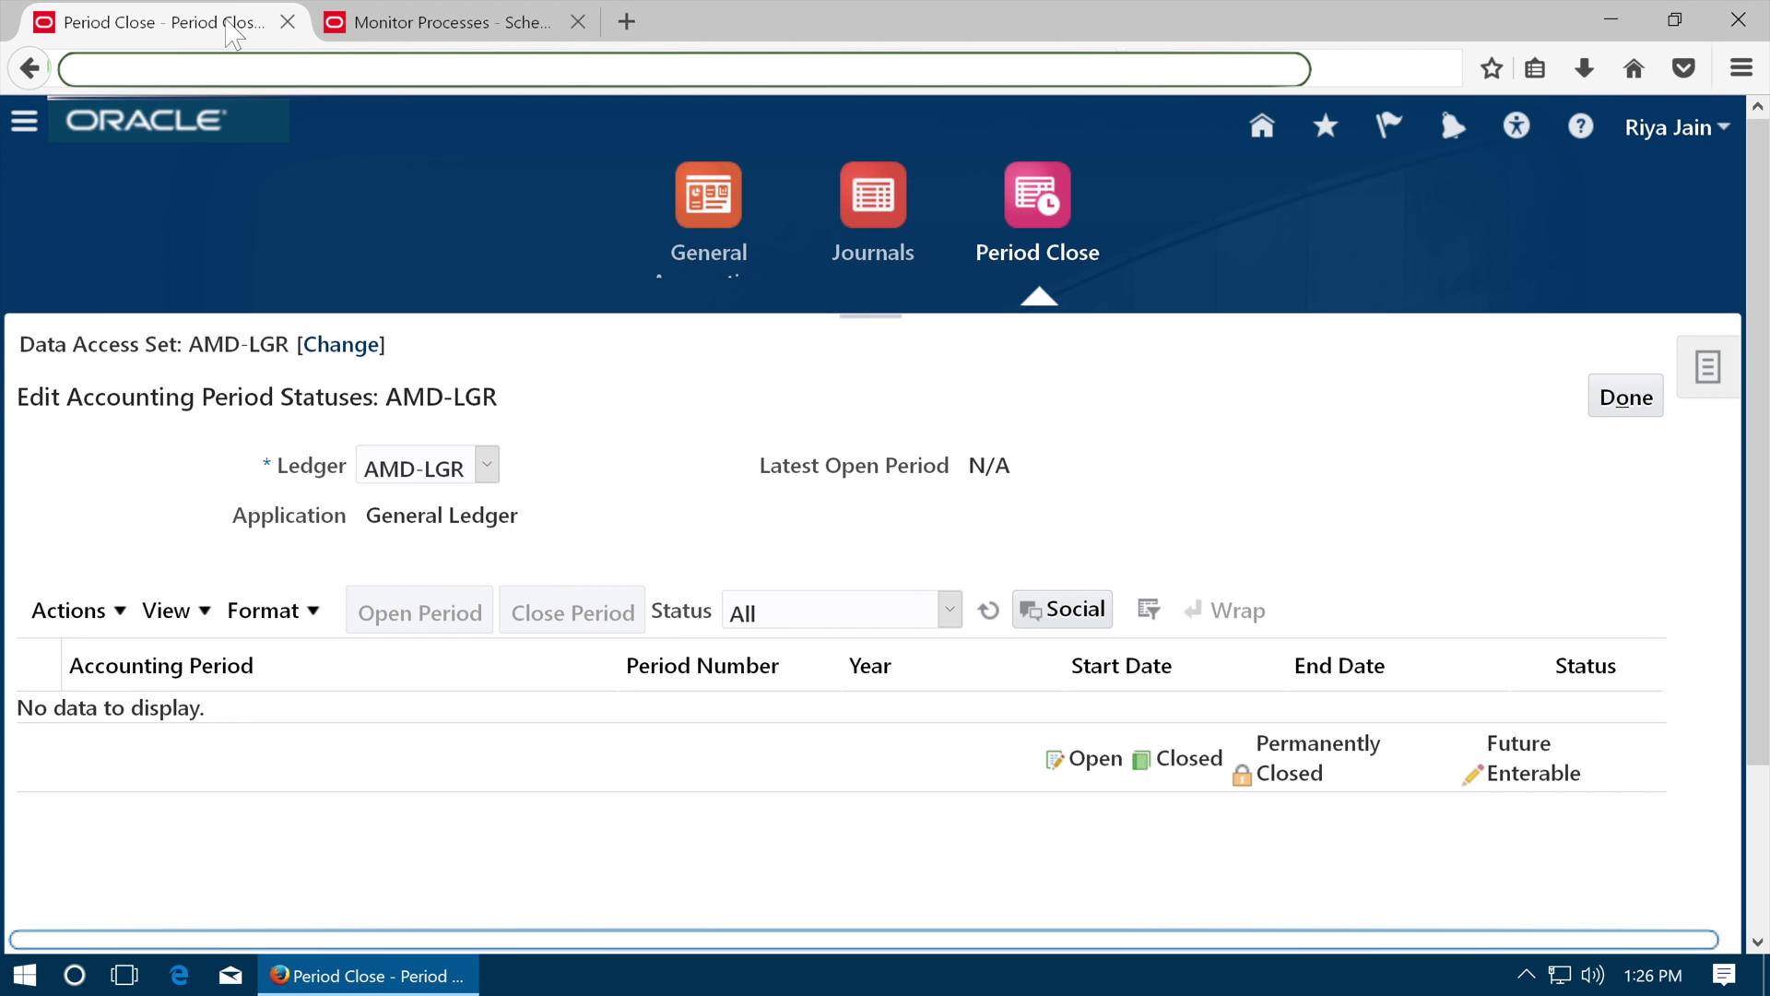
click(986, 608)
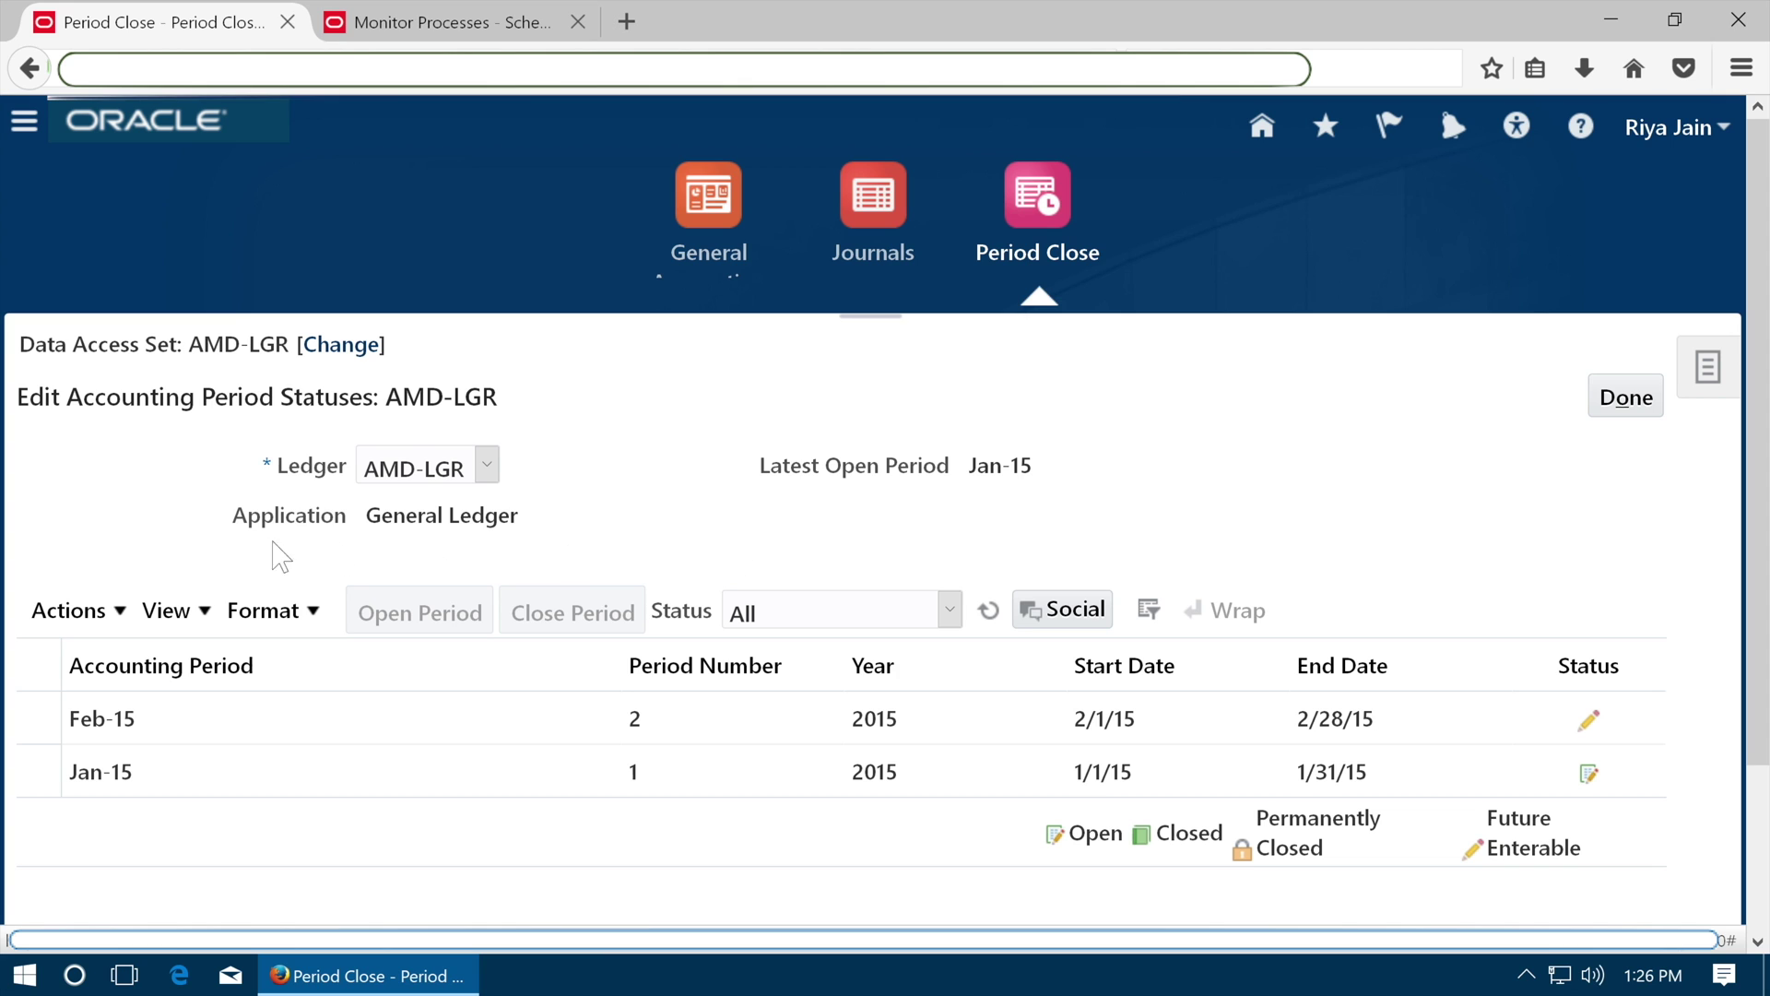
Open all AMD-LGR periods through target period Aug-17, submitted as process 133222.
click(83, 610)
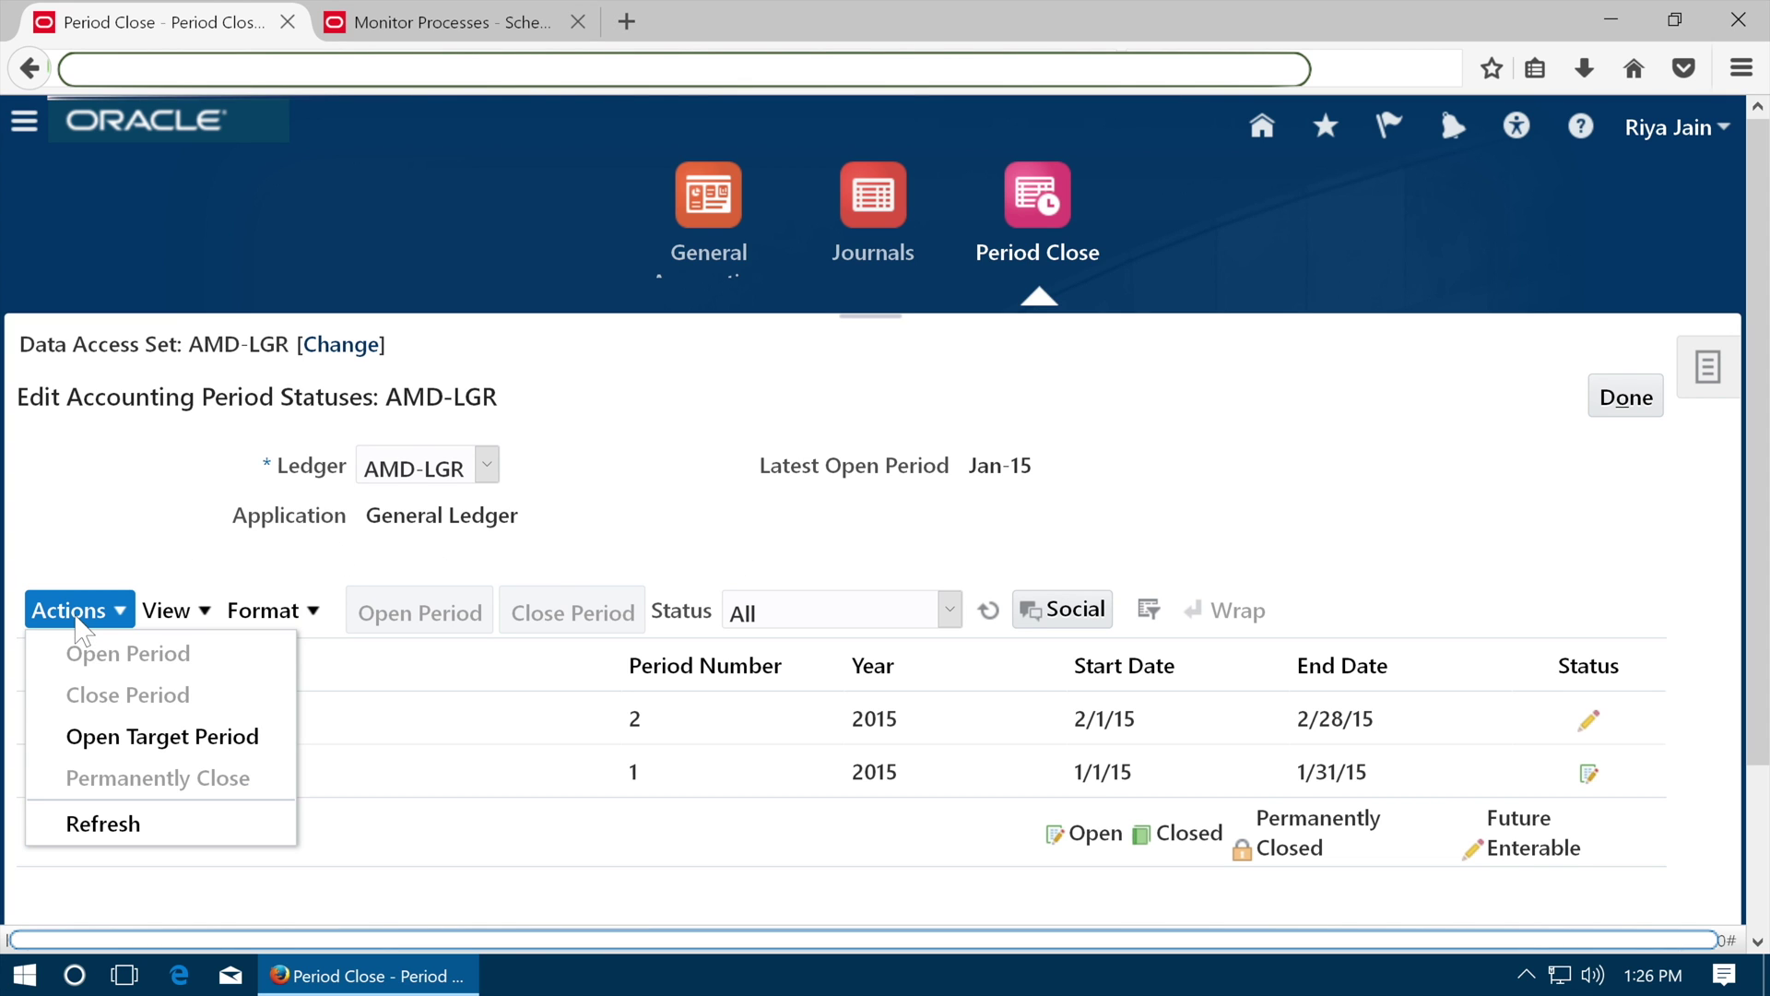
click(134, 742)
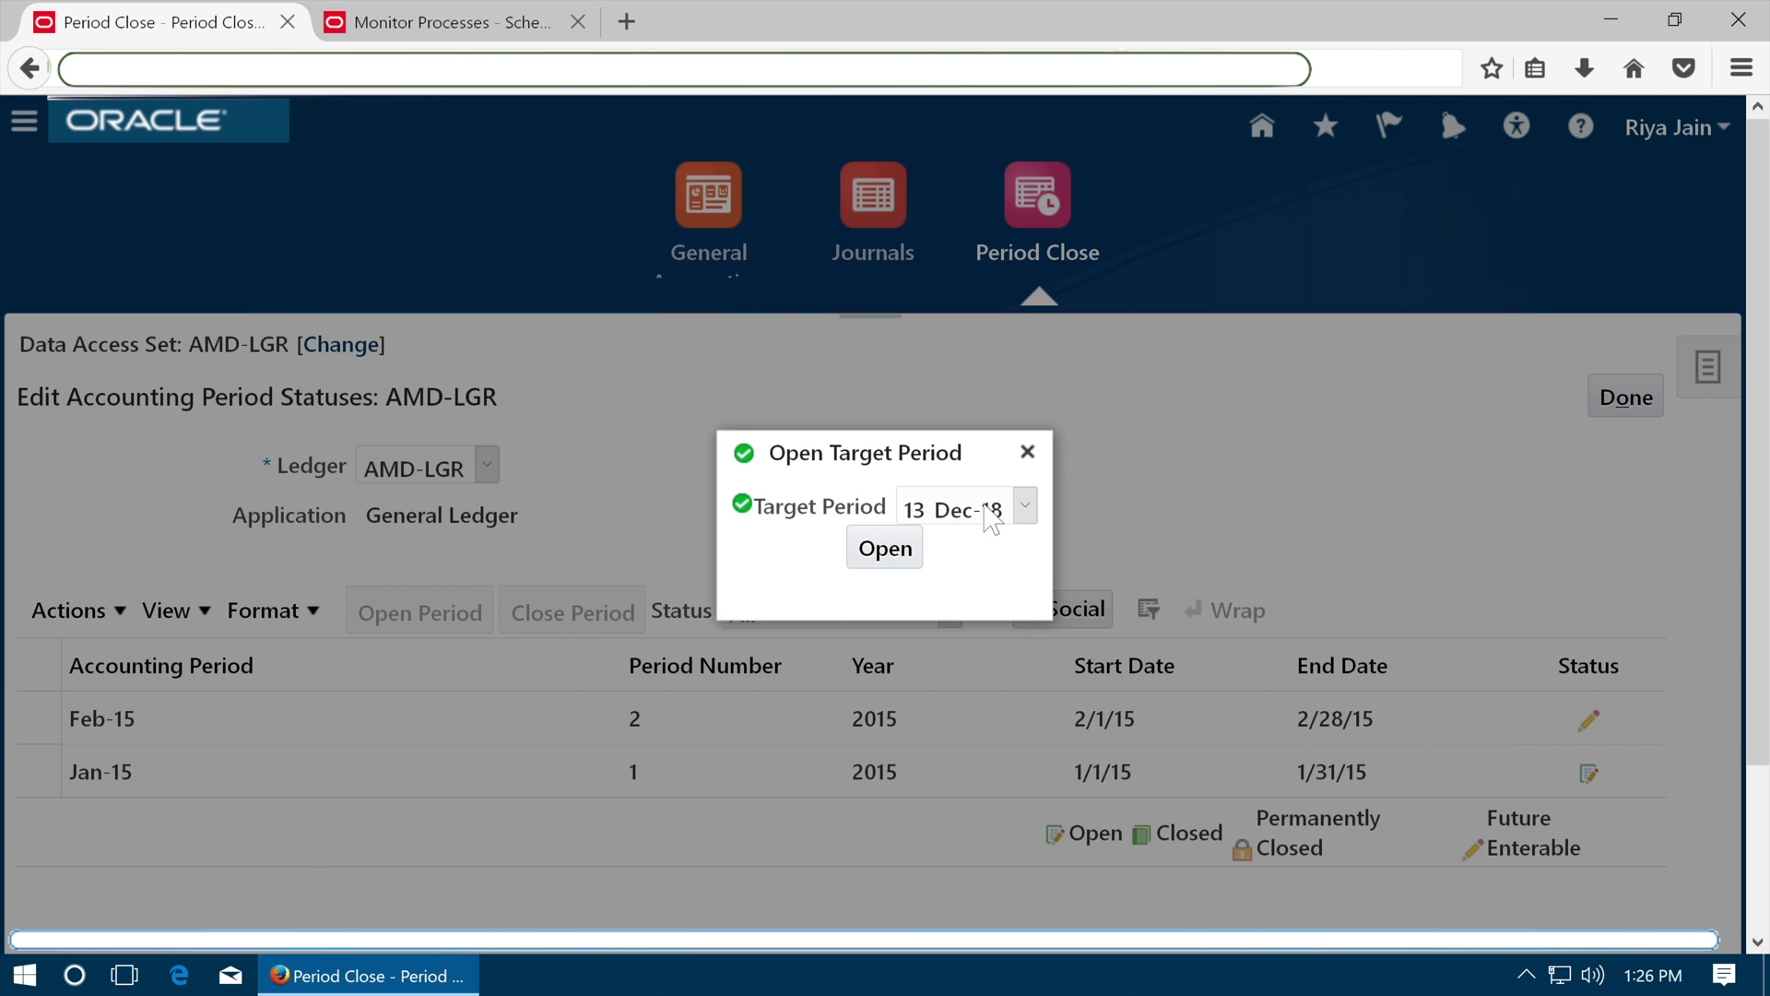
click(991, 516)
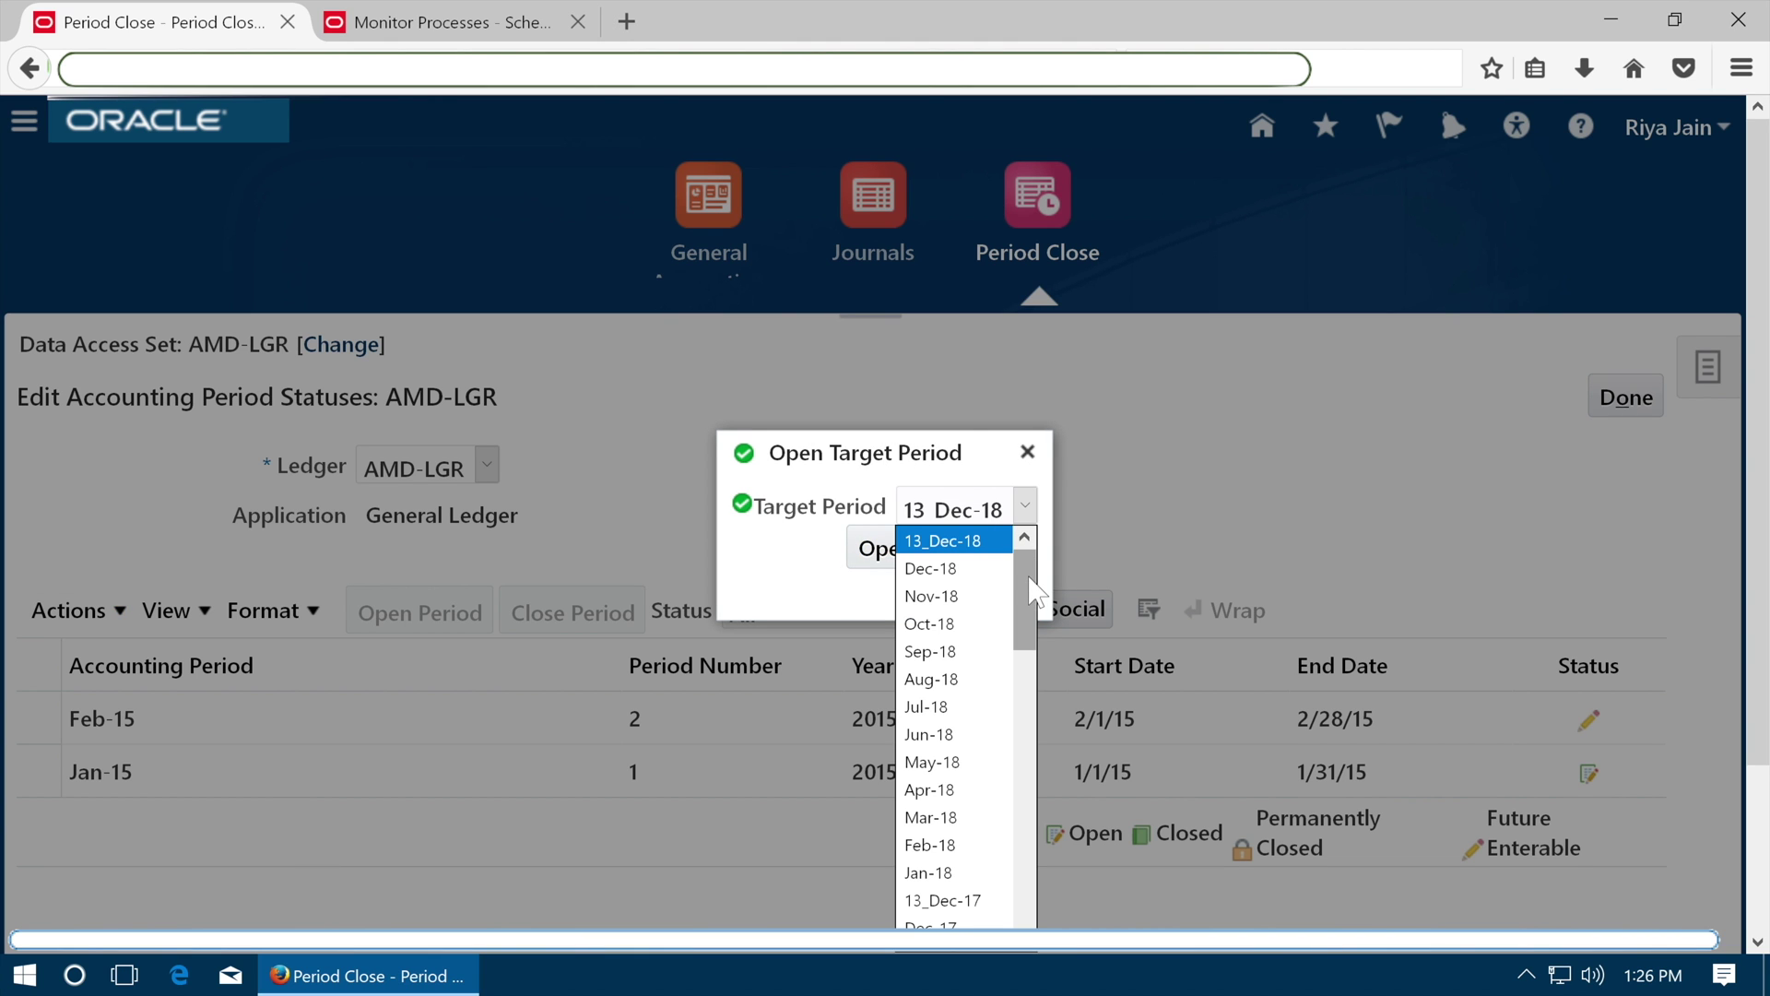
drag(1032, 590, 1024, 661)
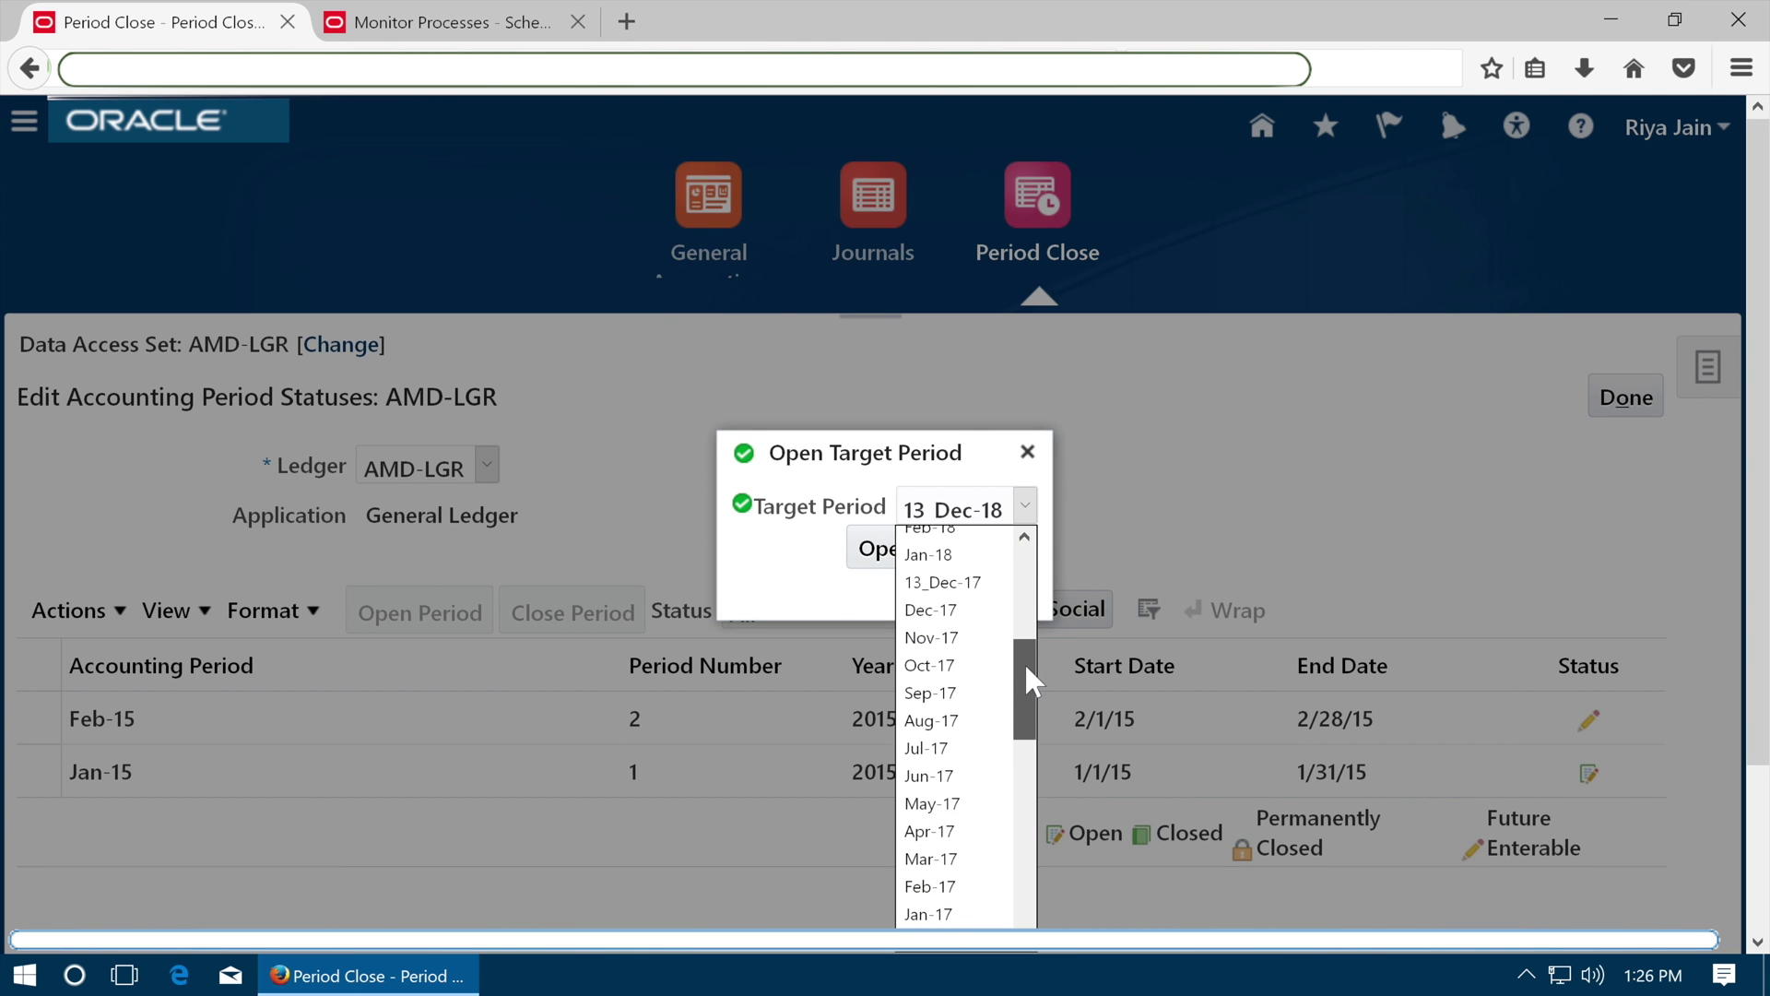
click(945, 723)
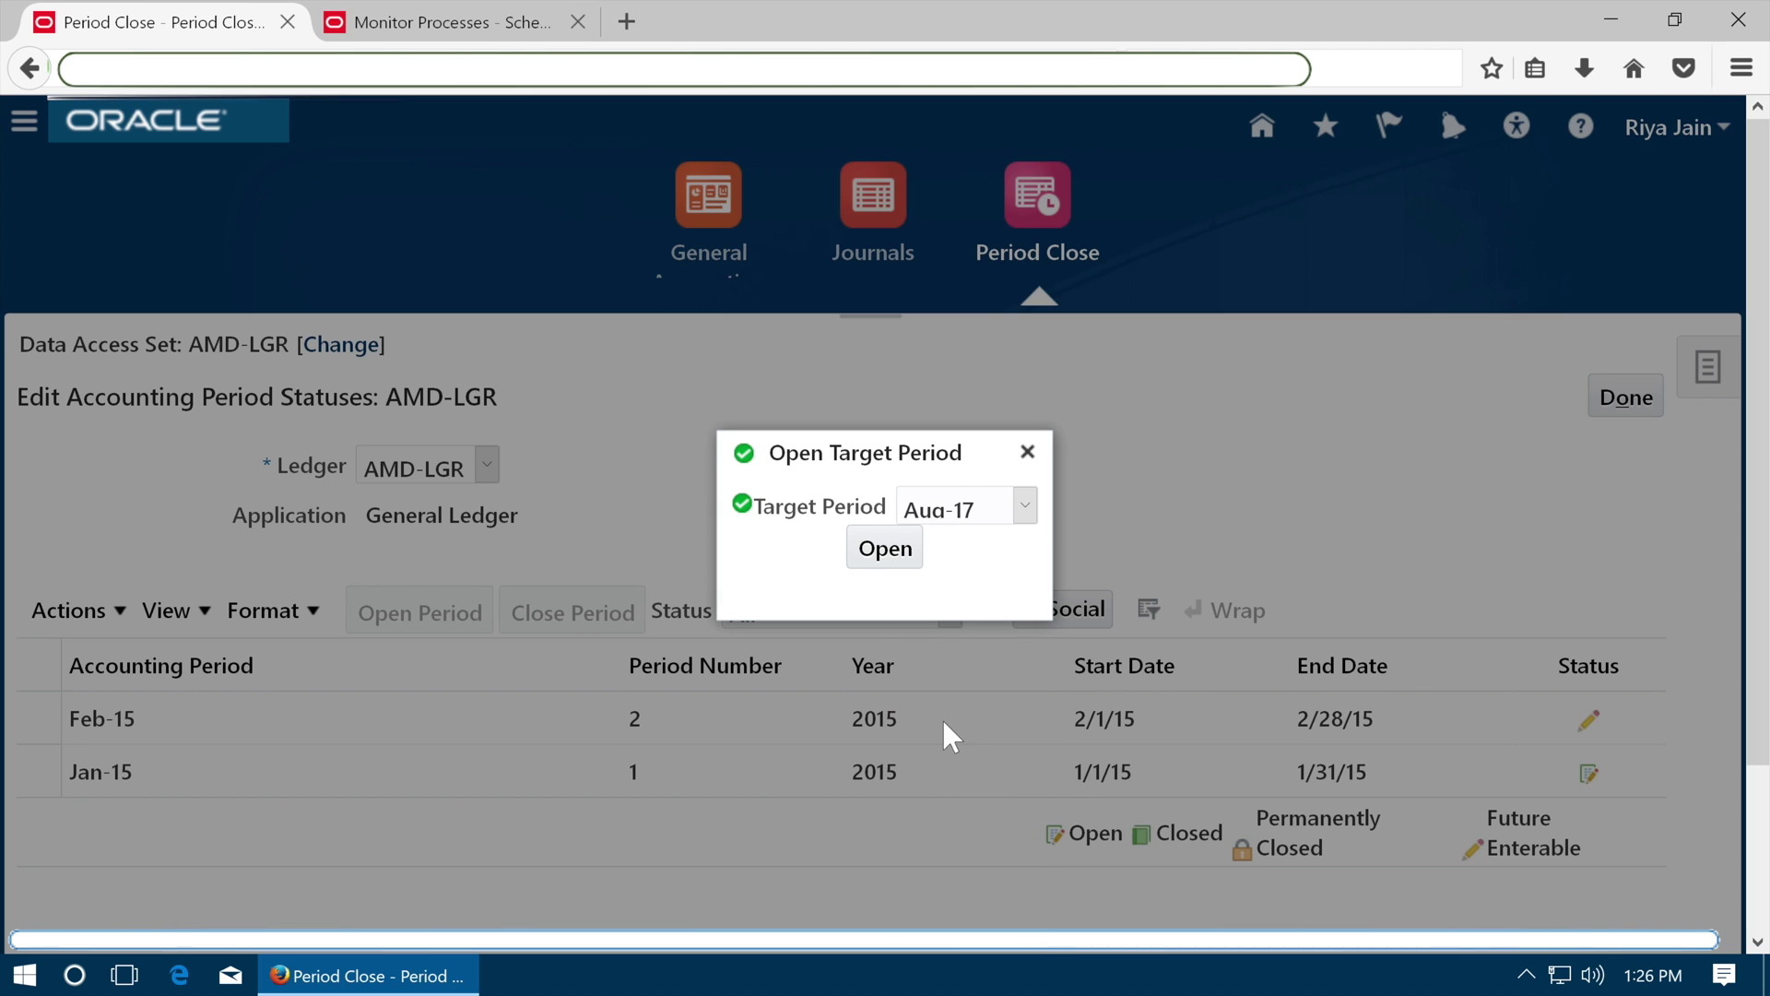
click(886, 555)
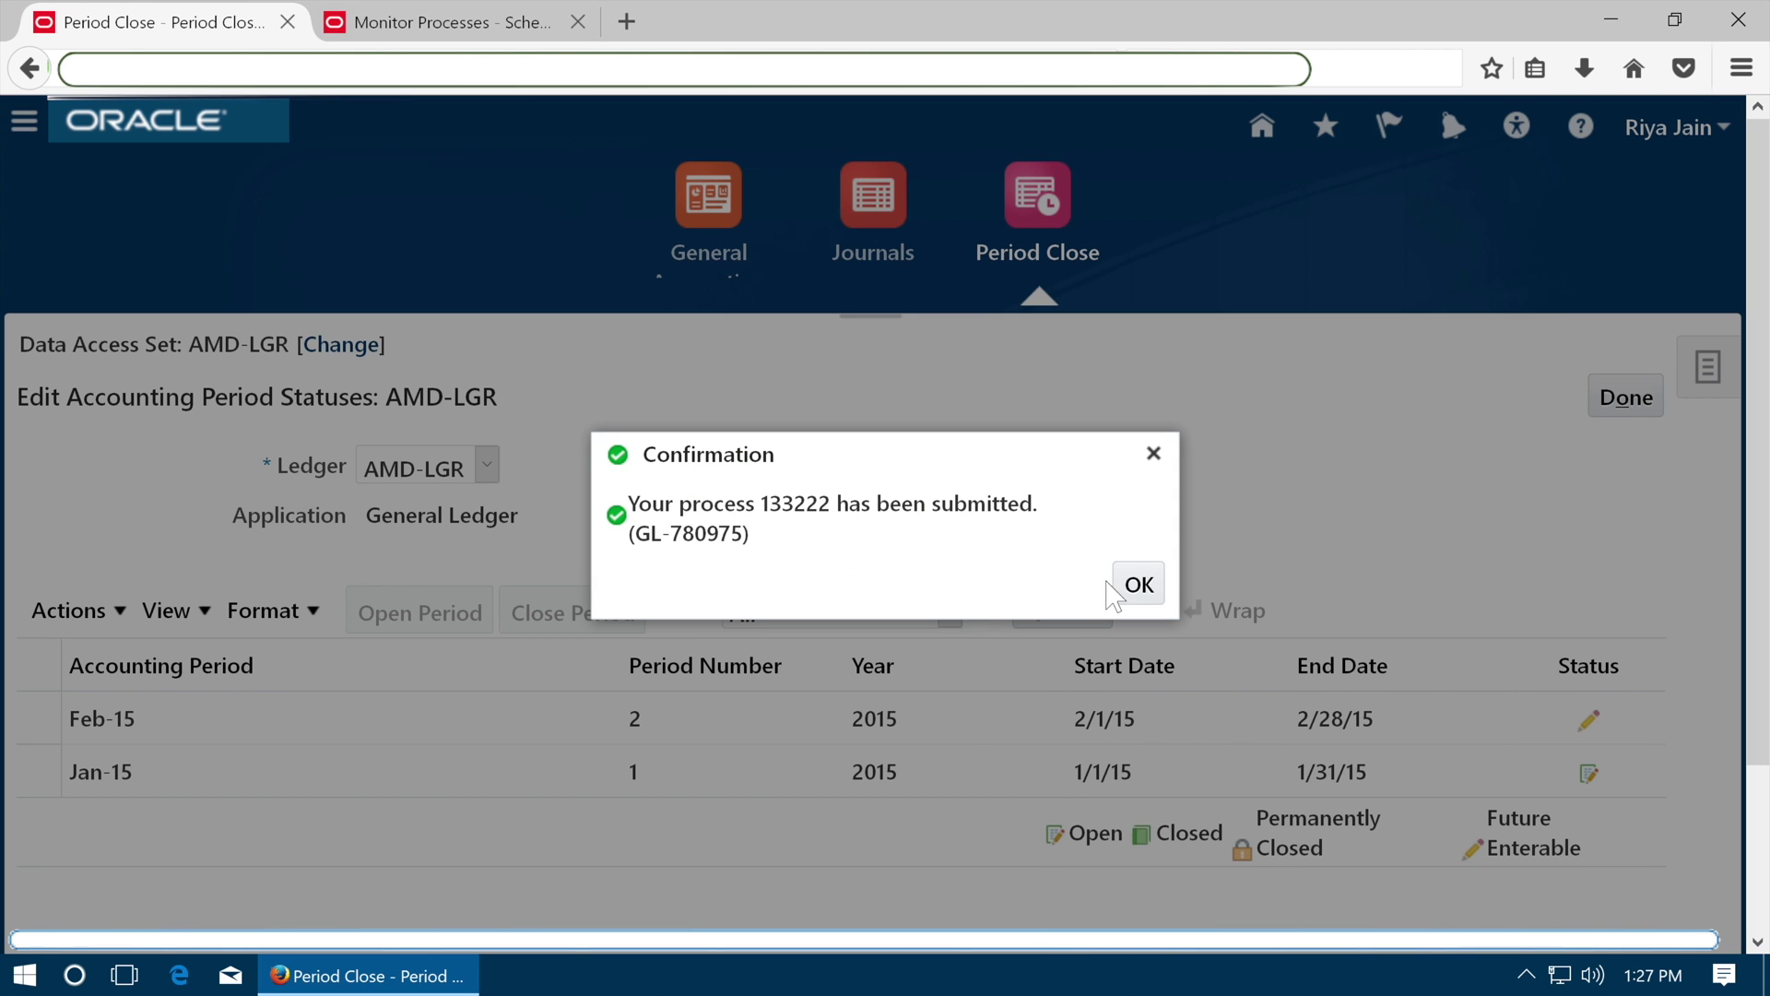
click(1140, 584)
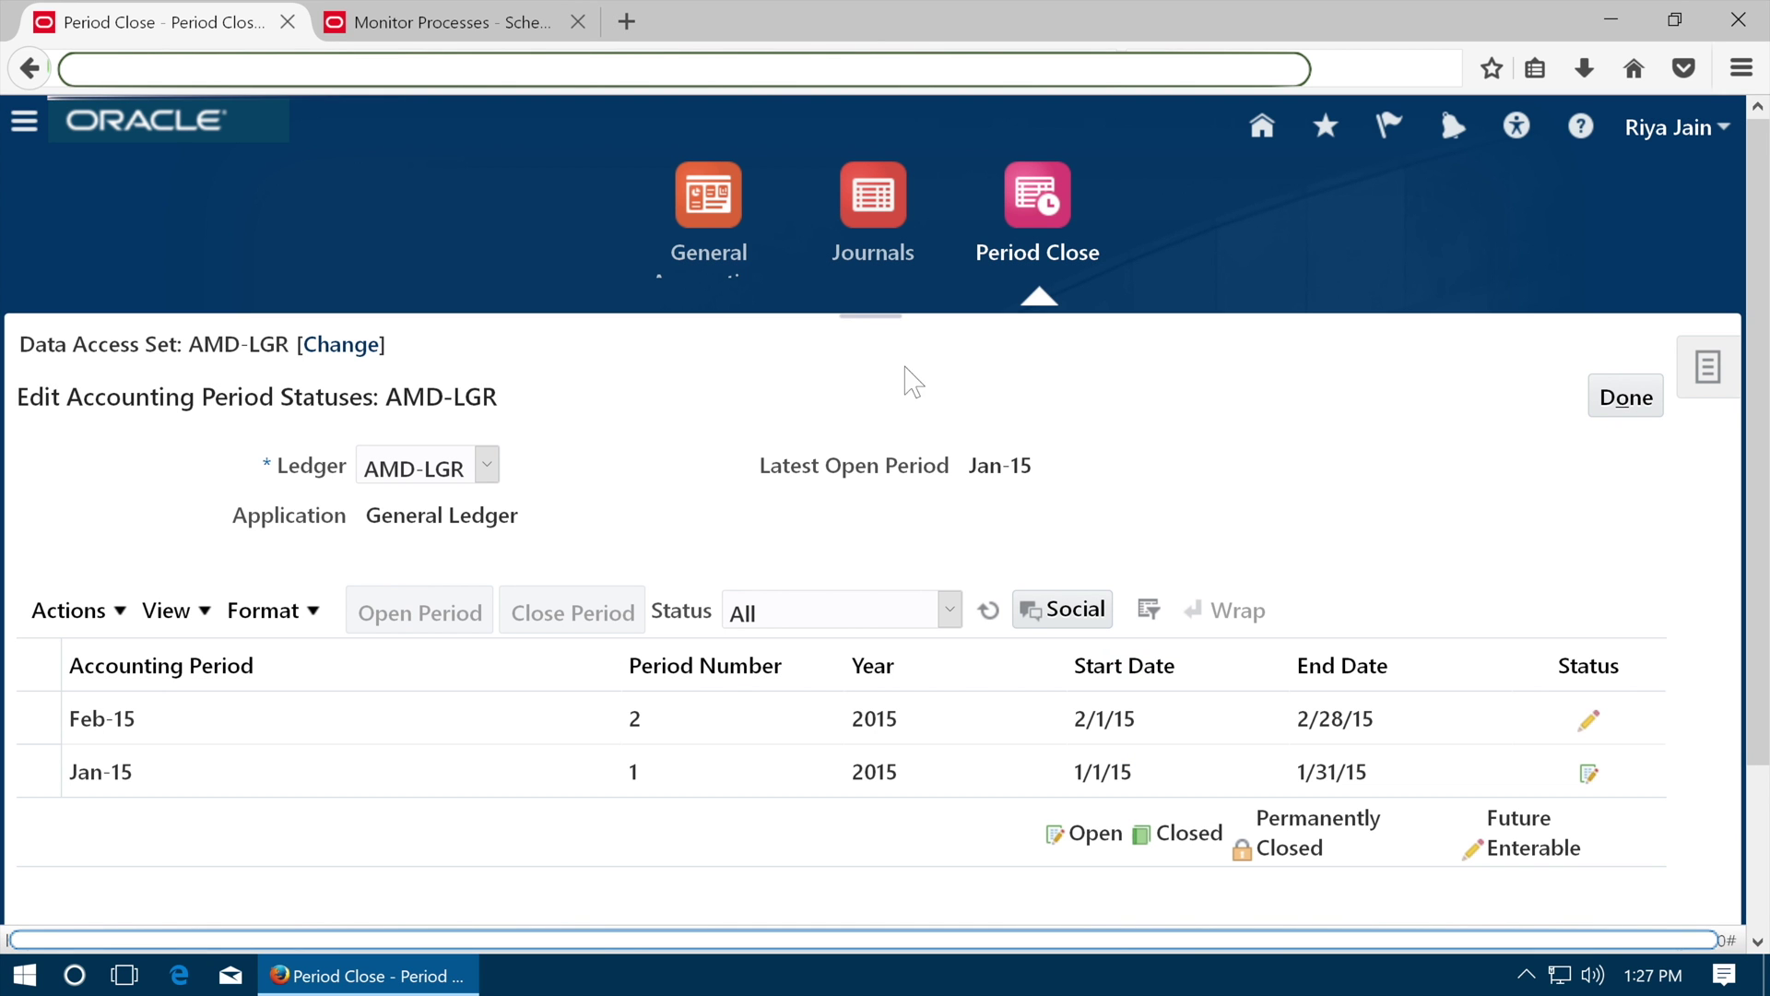
click(542, 37)
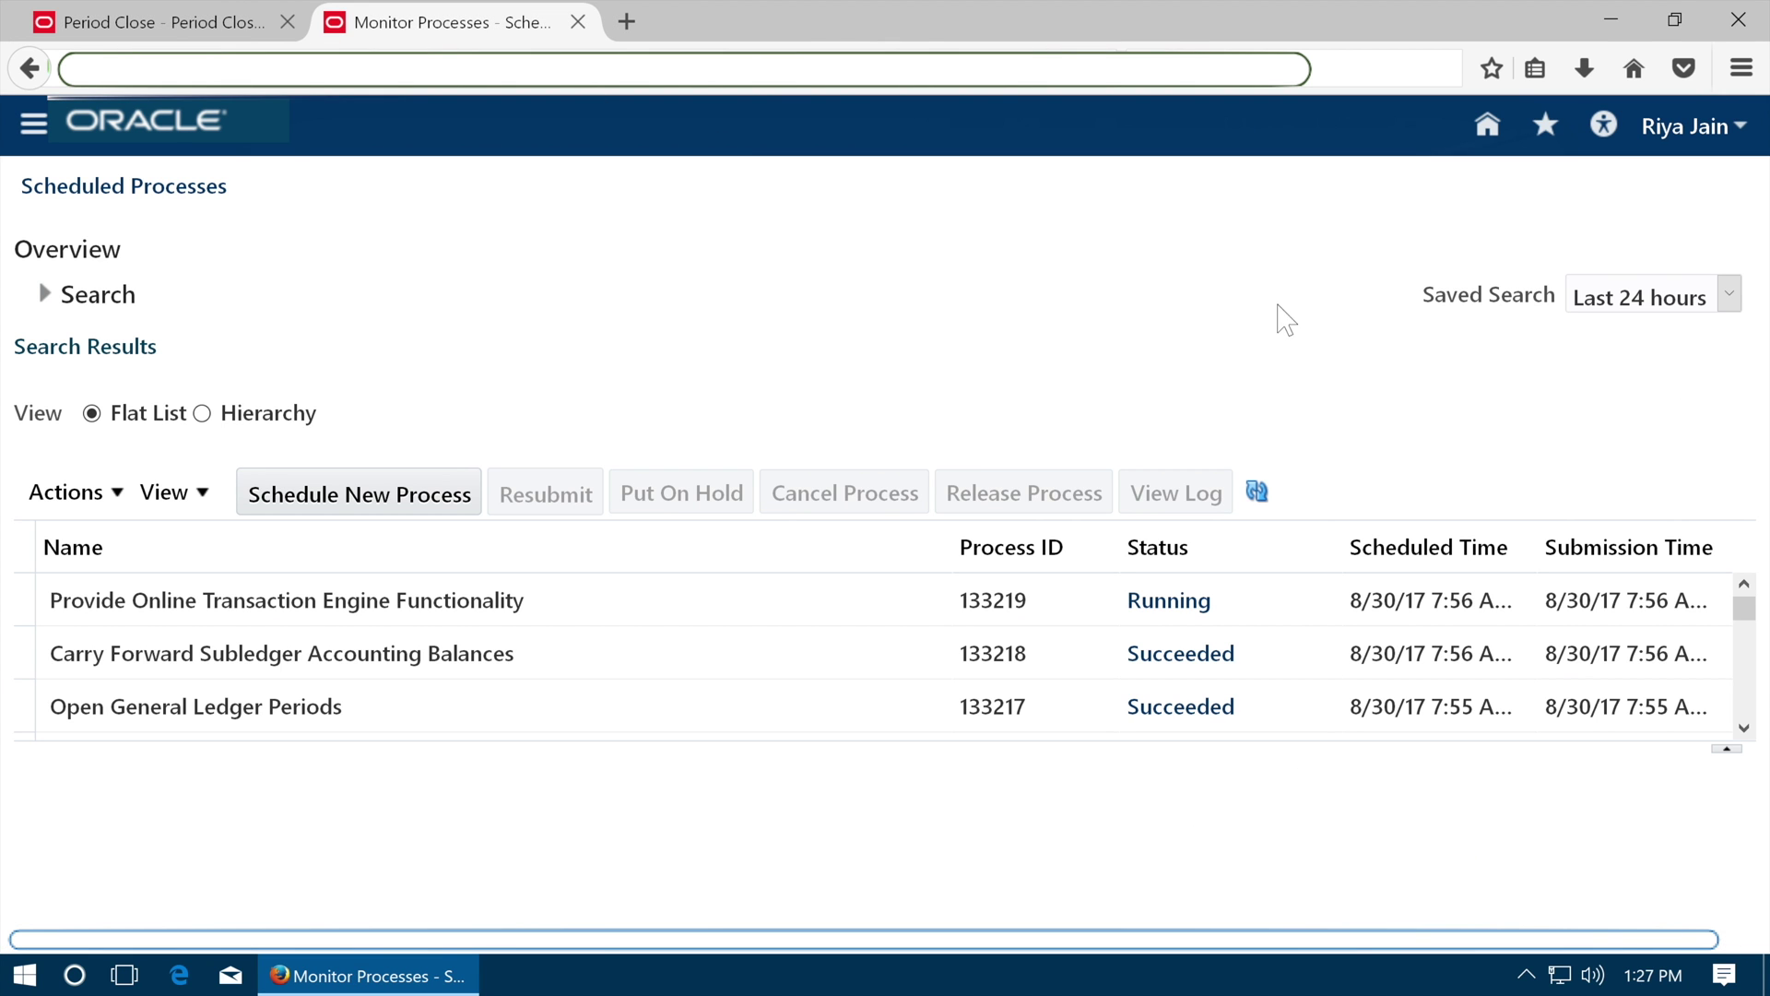
Confirm process 133222 succeeded, then open the Journals work area.
click(1745, 684)
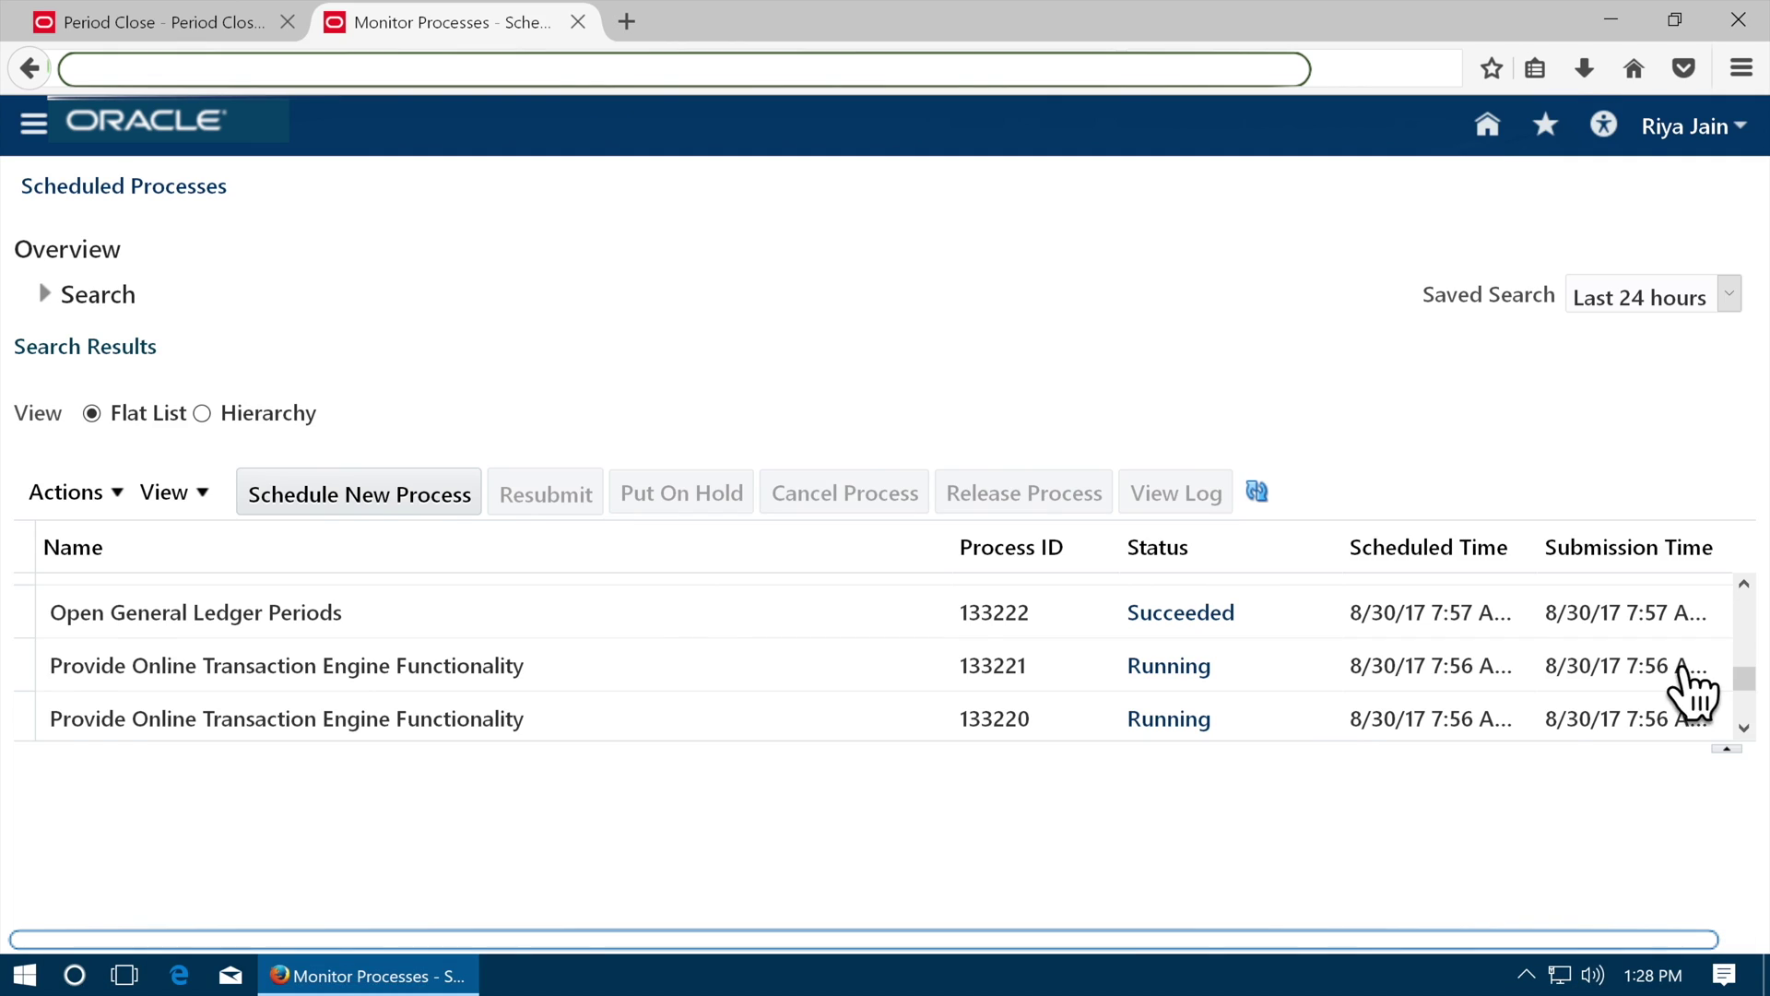
click(104, 28)
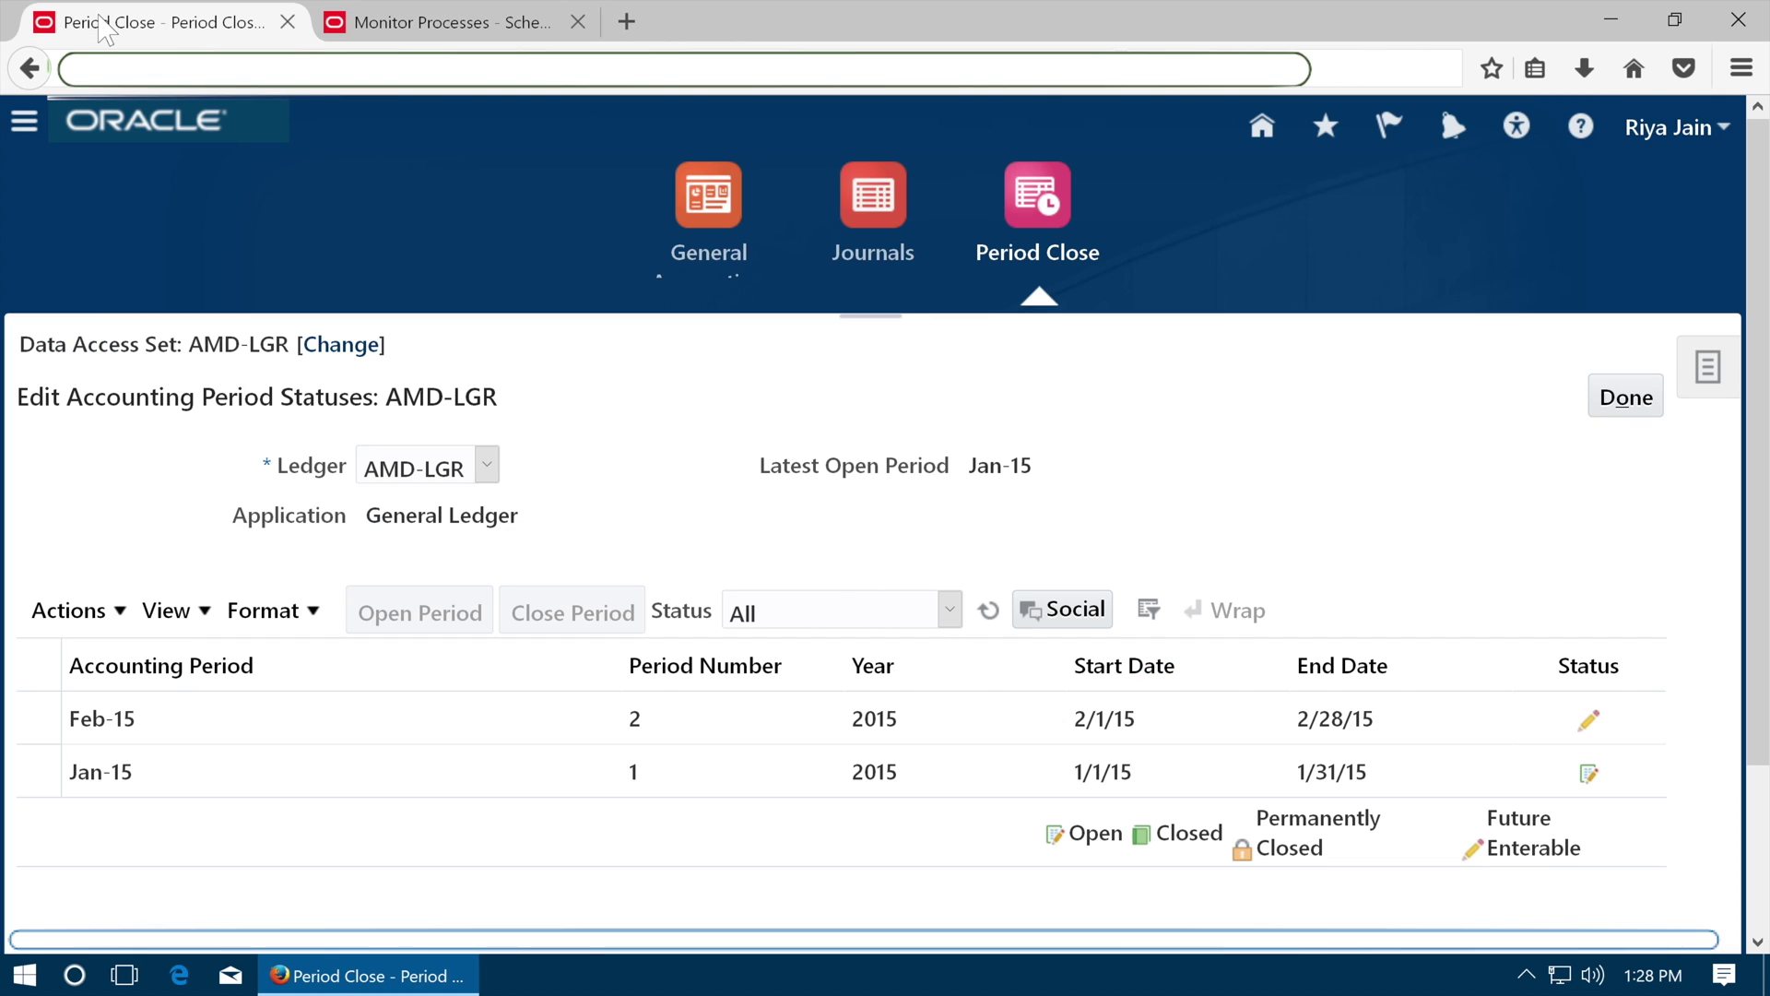
click(873, 261)
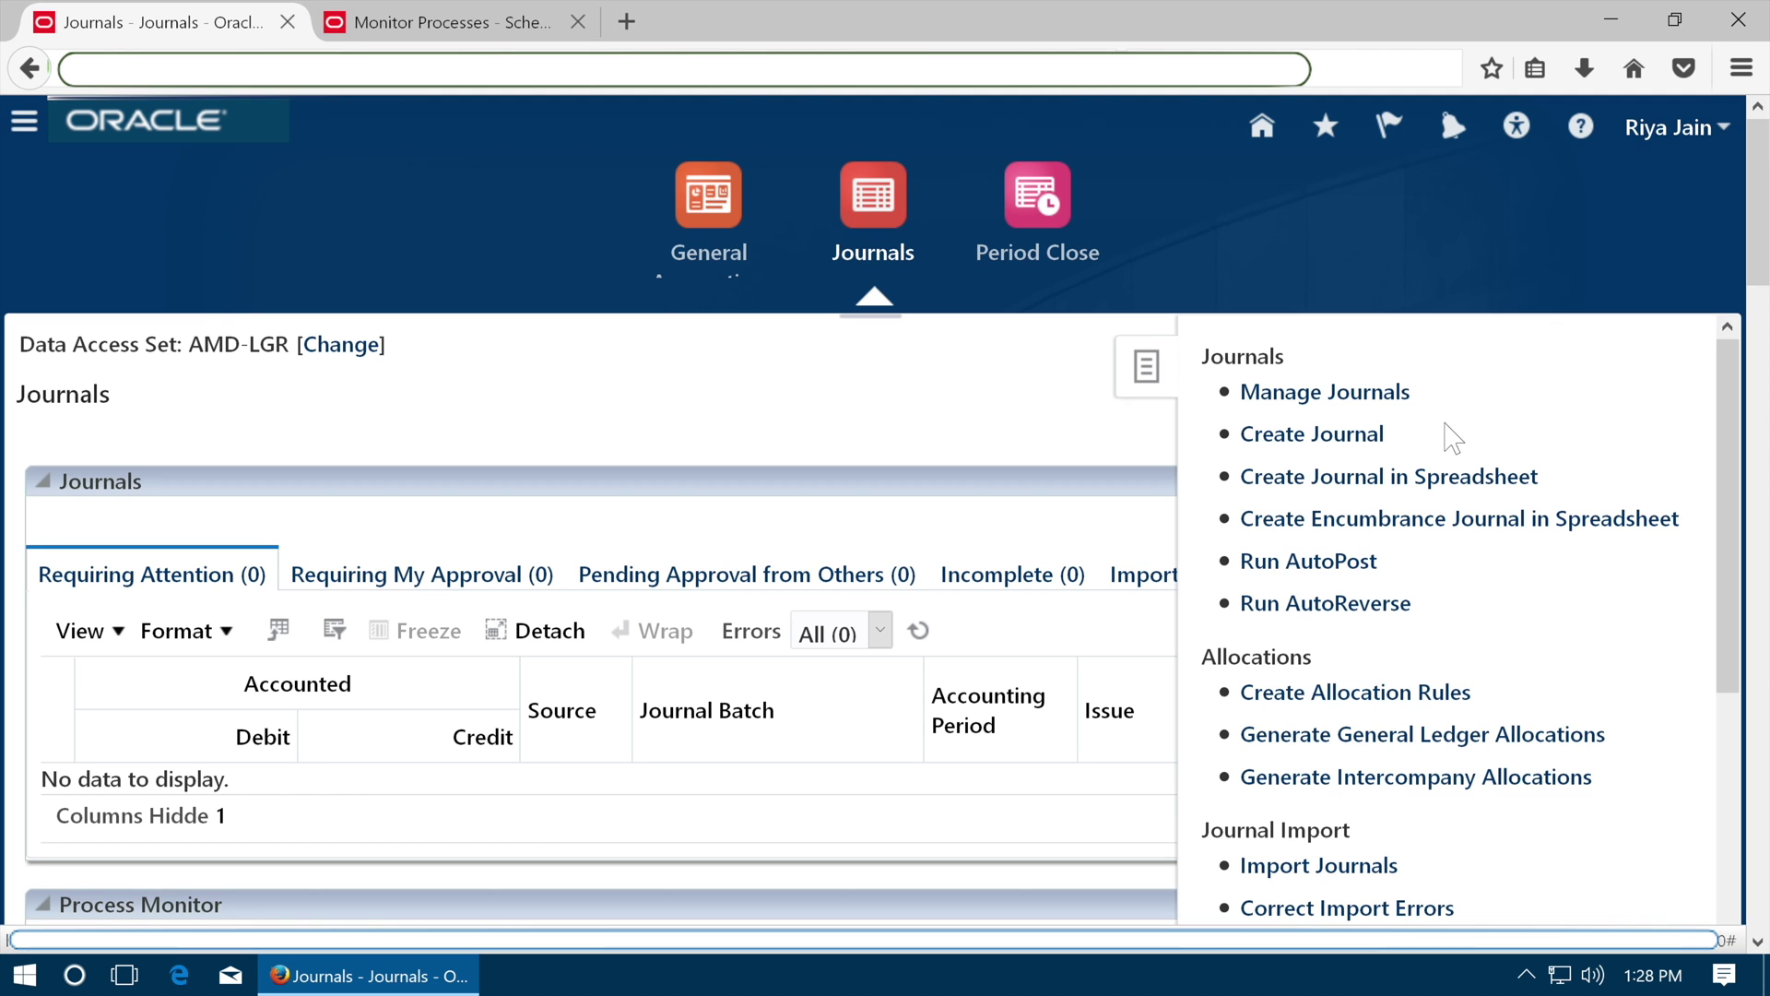
Start journal batch J1091 and set its journal category to Adjustment.
click(1348, 445)
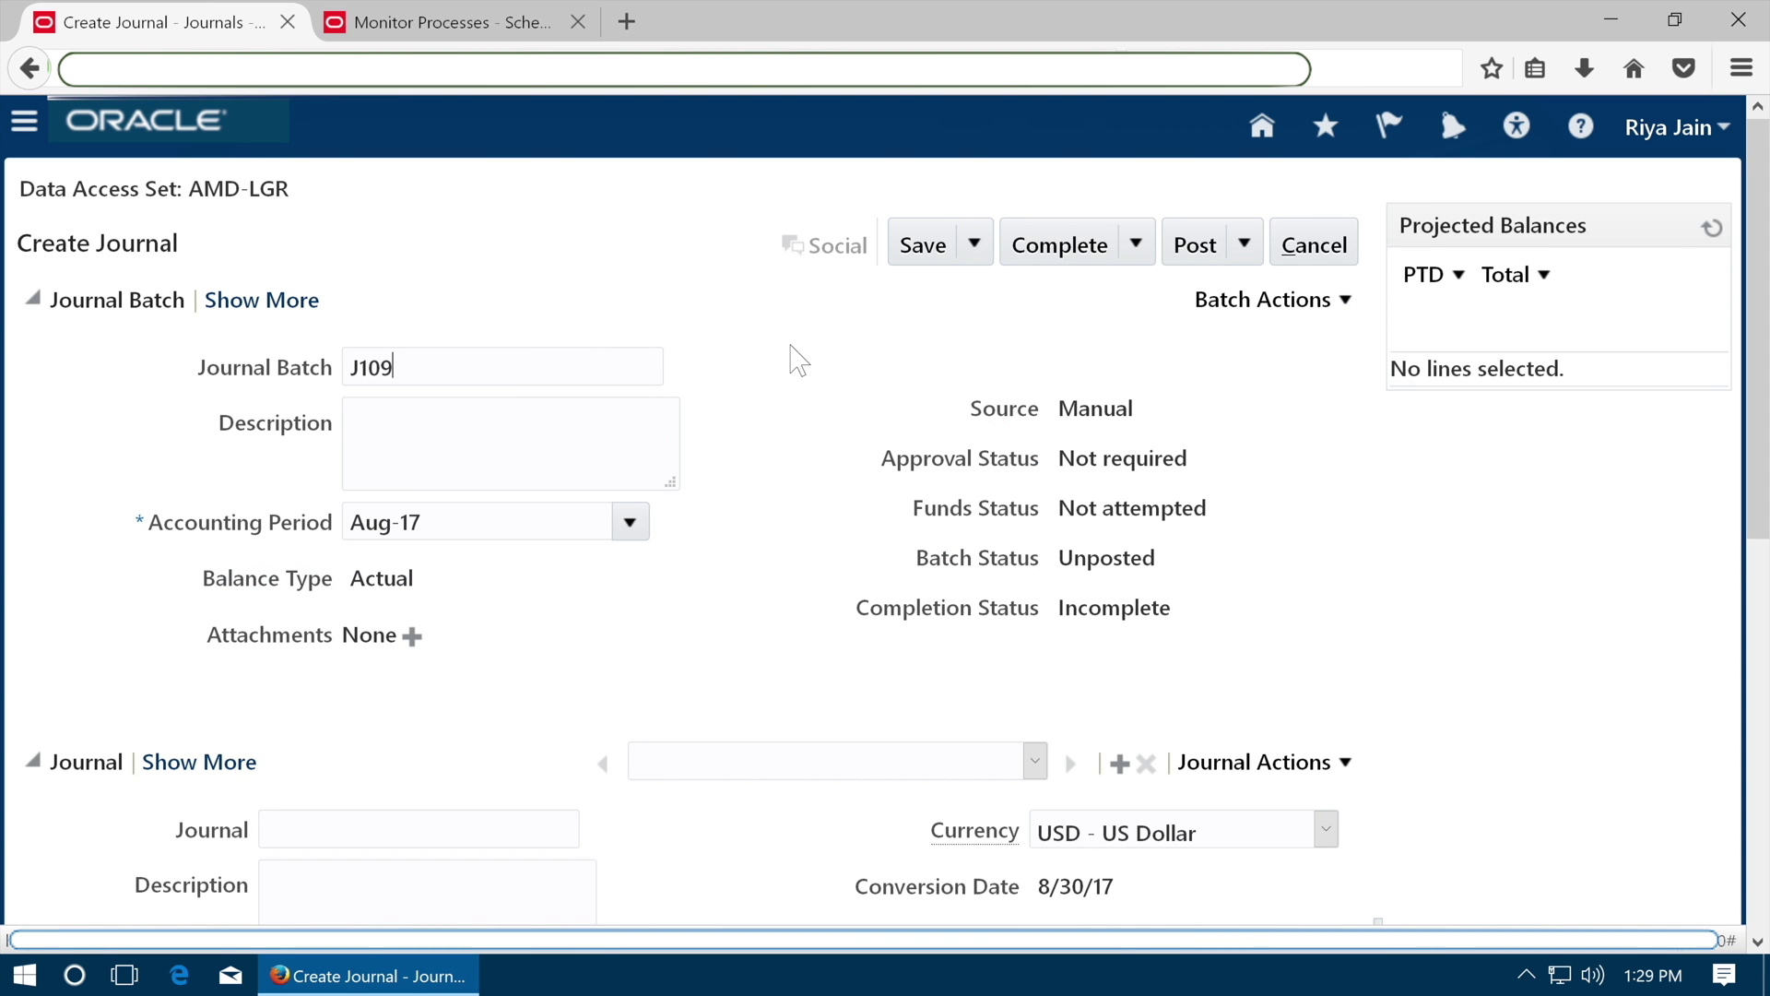
key(Tab)
scroll(1759, 585, down, 3)
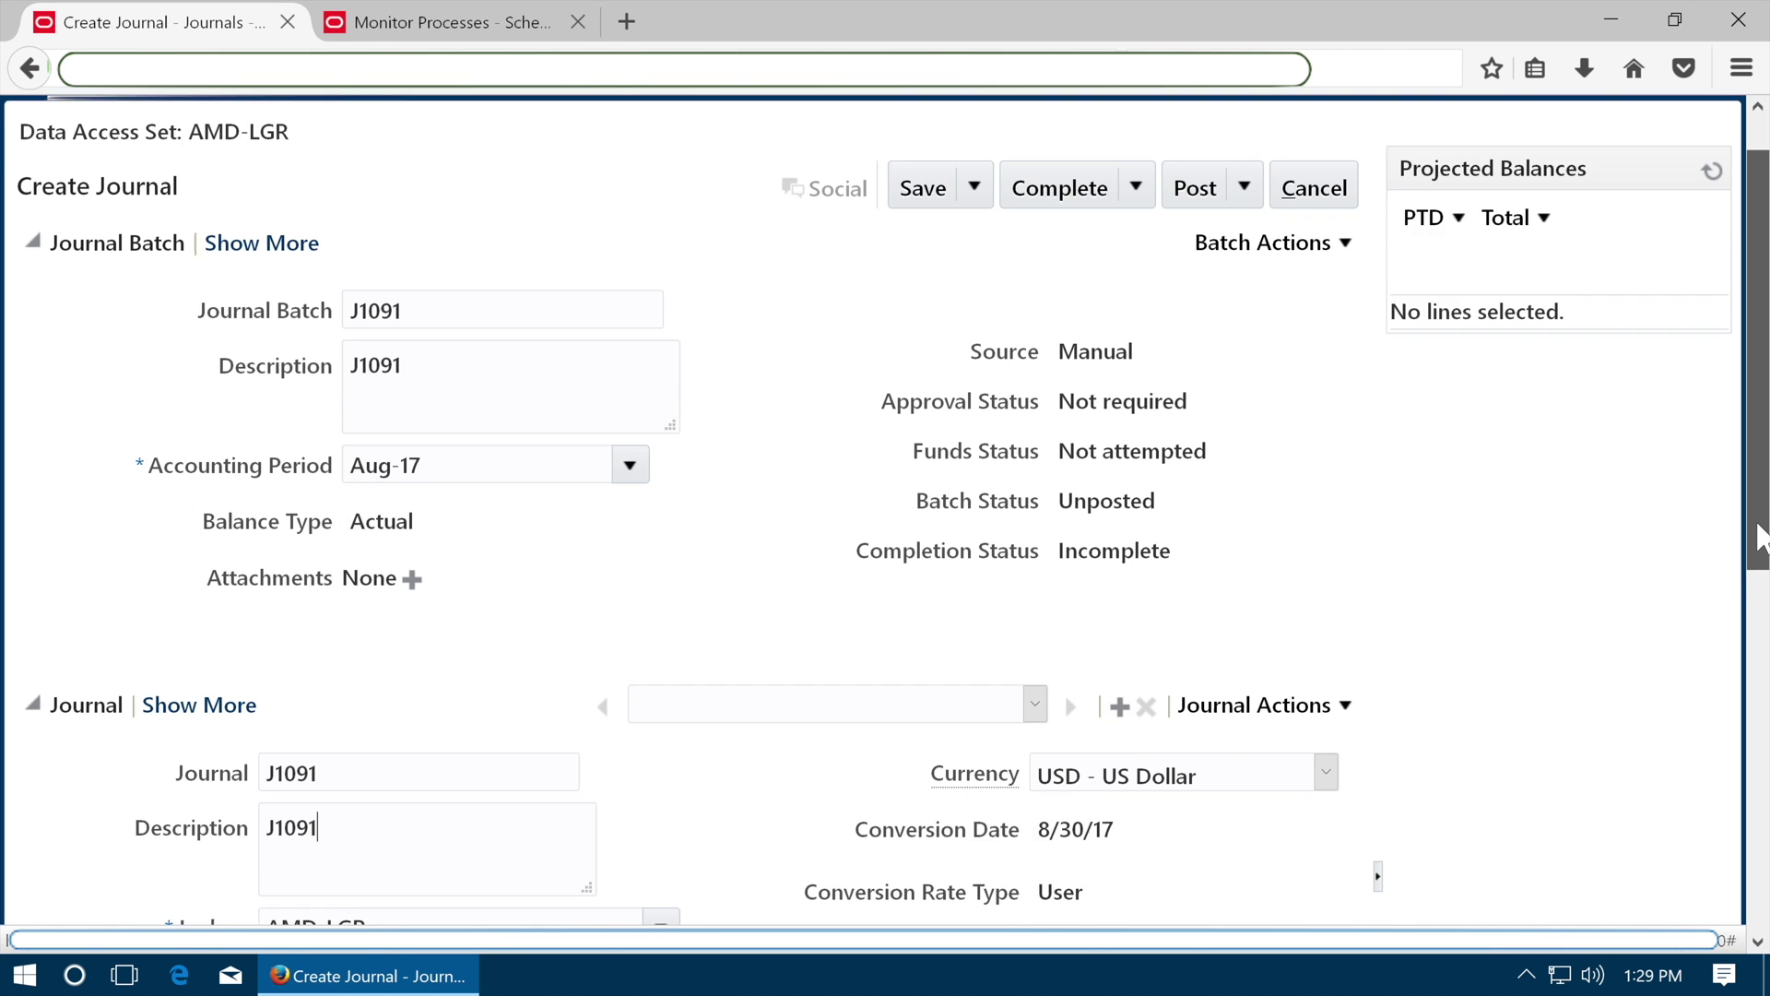
scroll(1759, 585, down, 3)
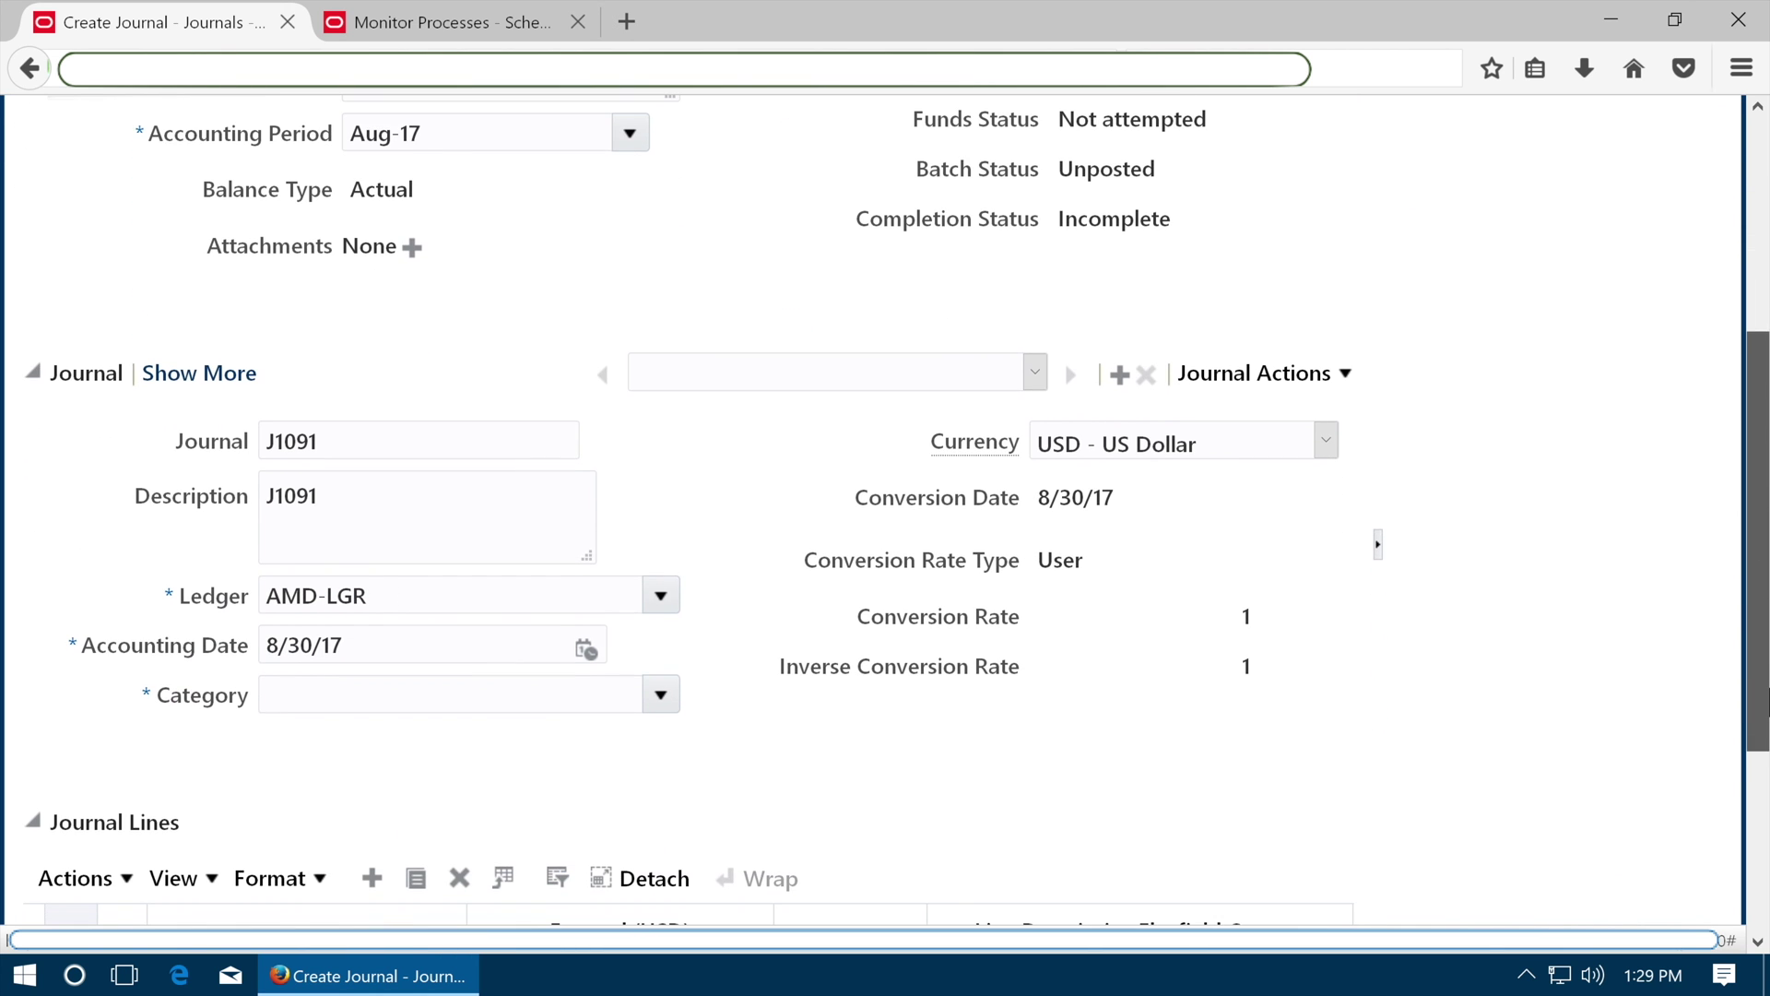
click(660, 694)
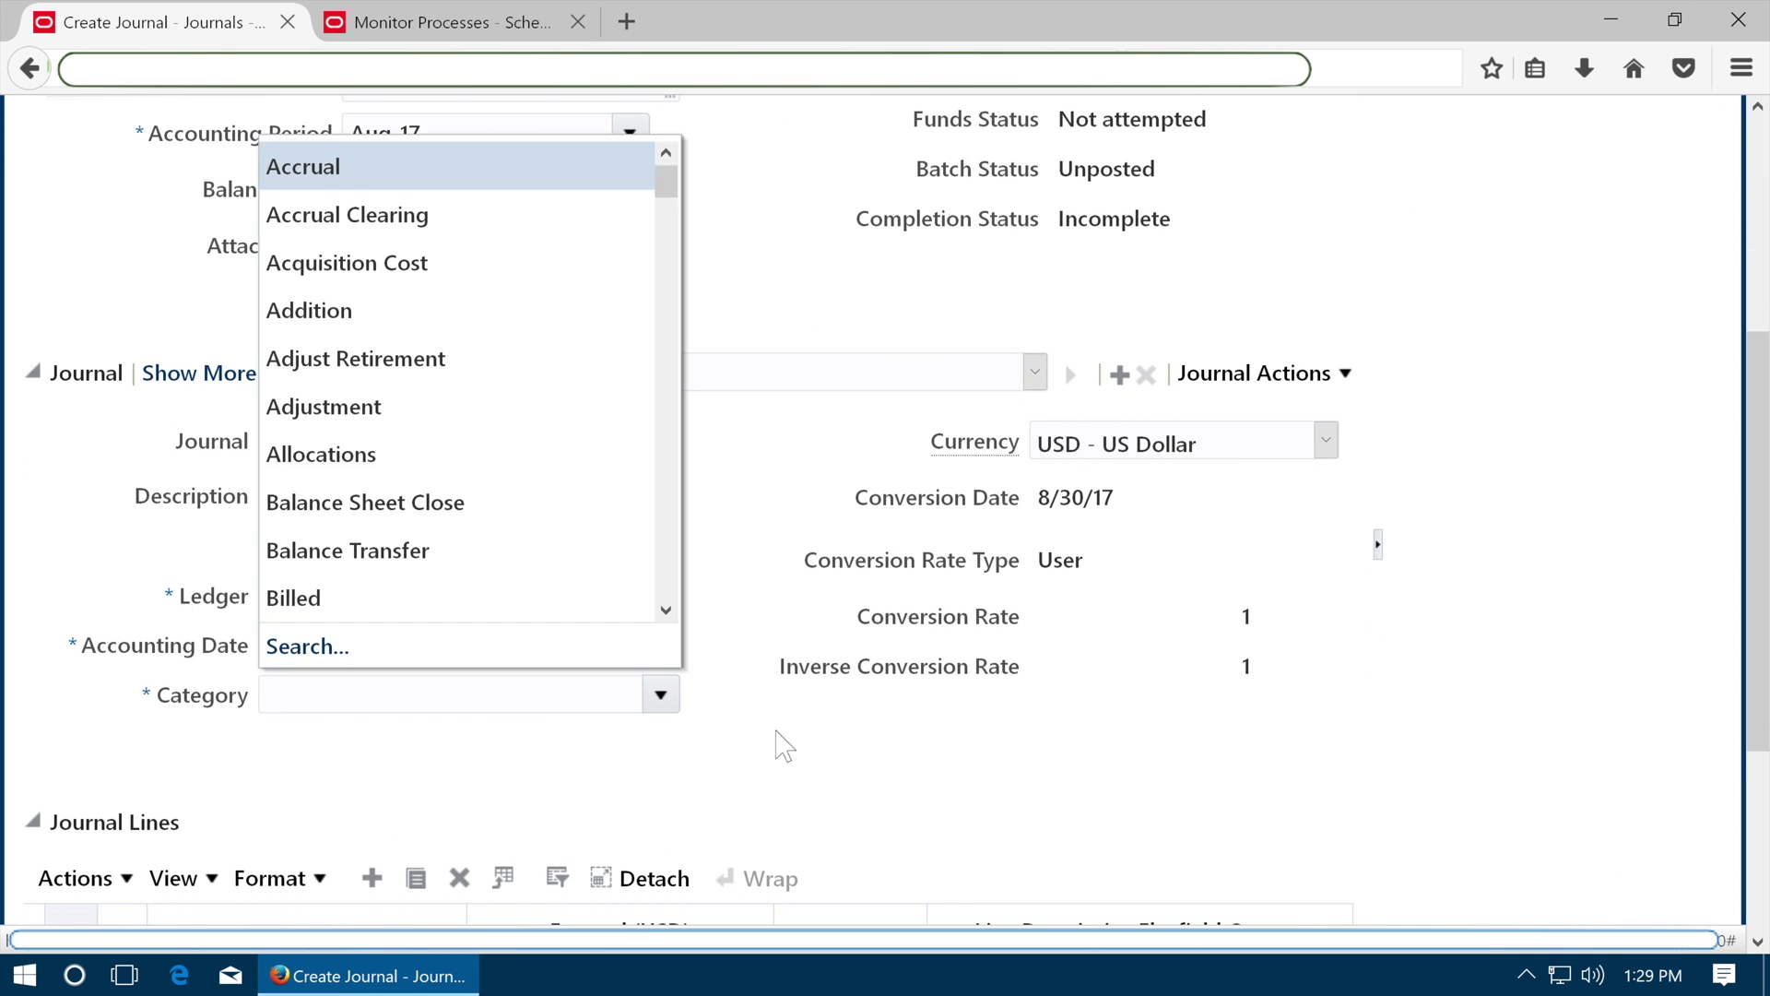
click(862, 691)
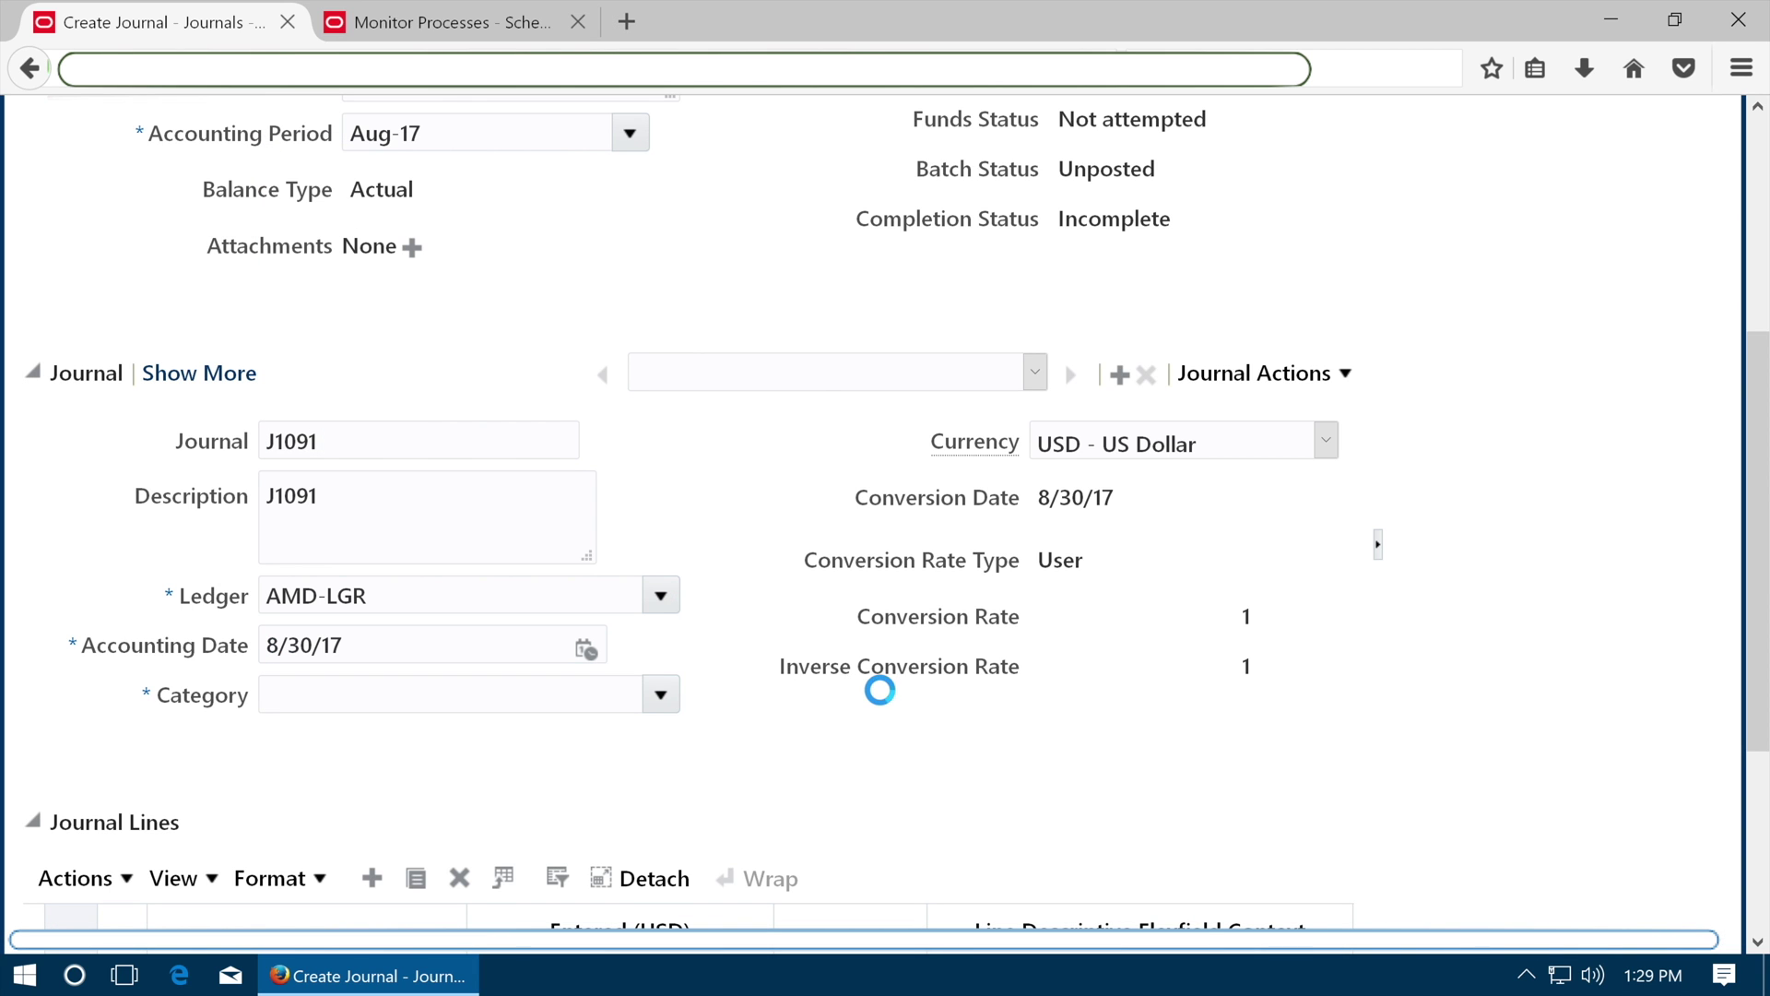
Enter account 10-10710-0 on the first journal line and save batch J1091.
scroll(1226, 750, down, 4)
click(240, 747)
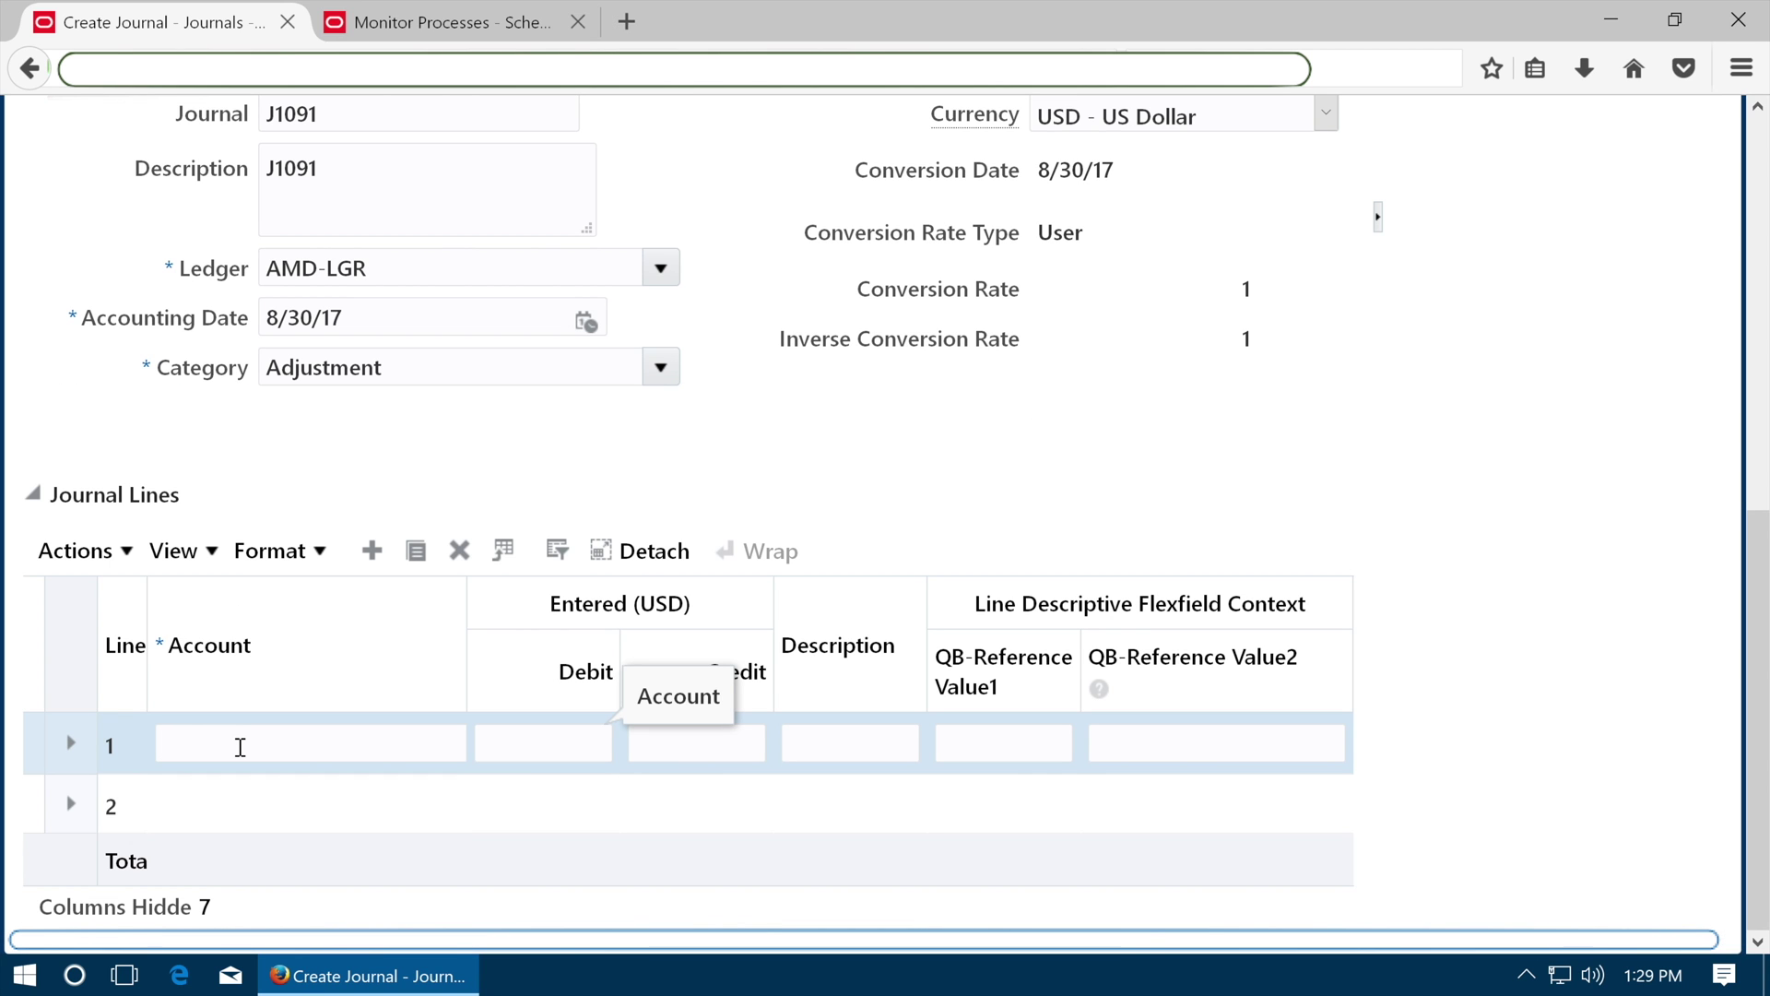
text(10-)
text(10710-000)
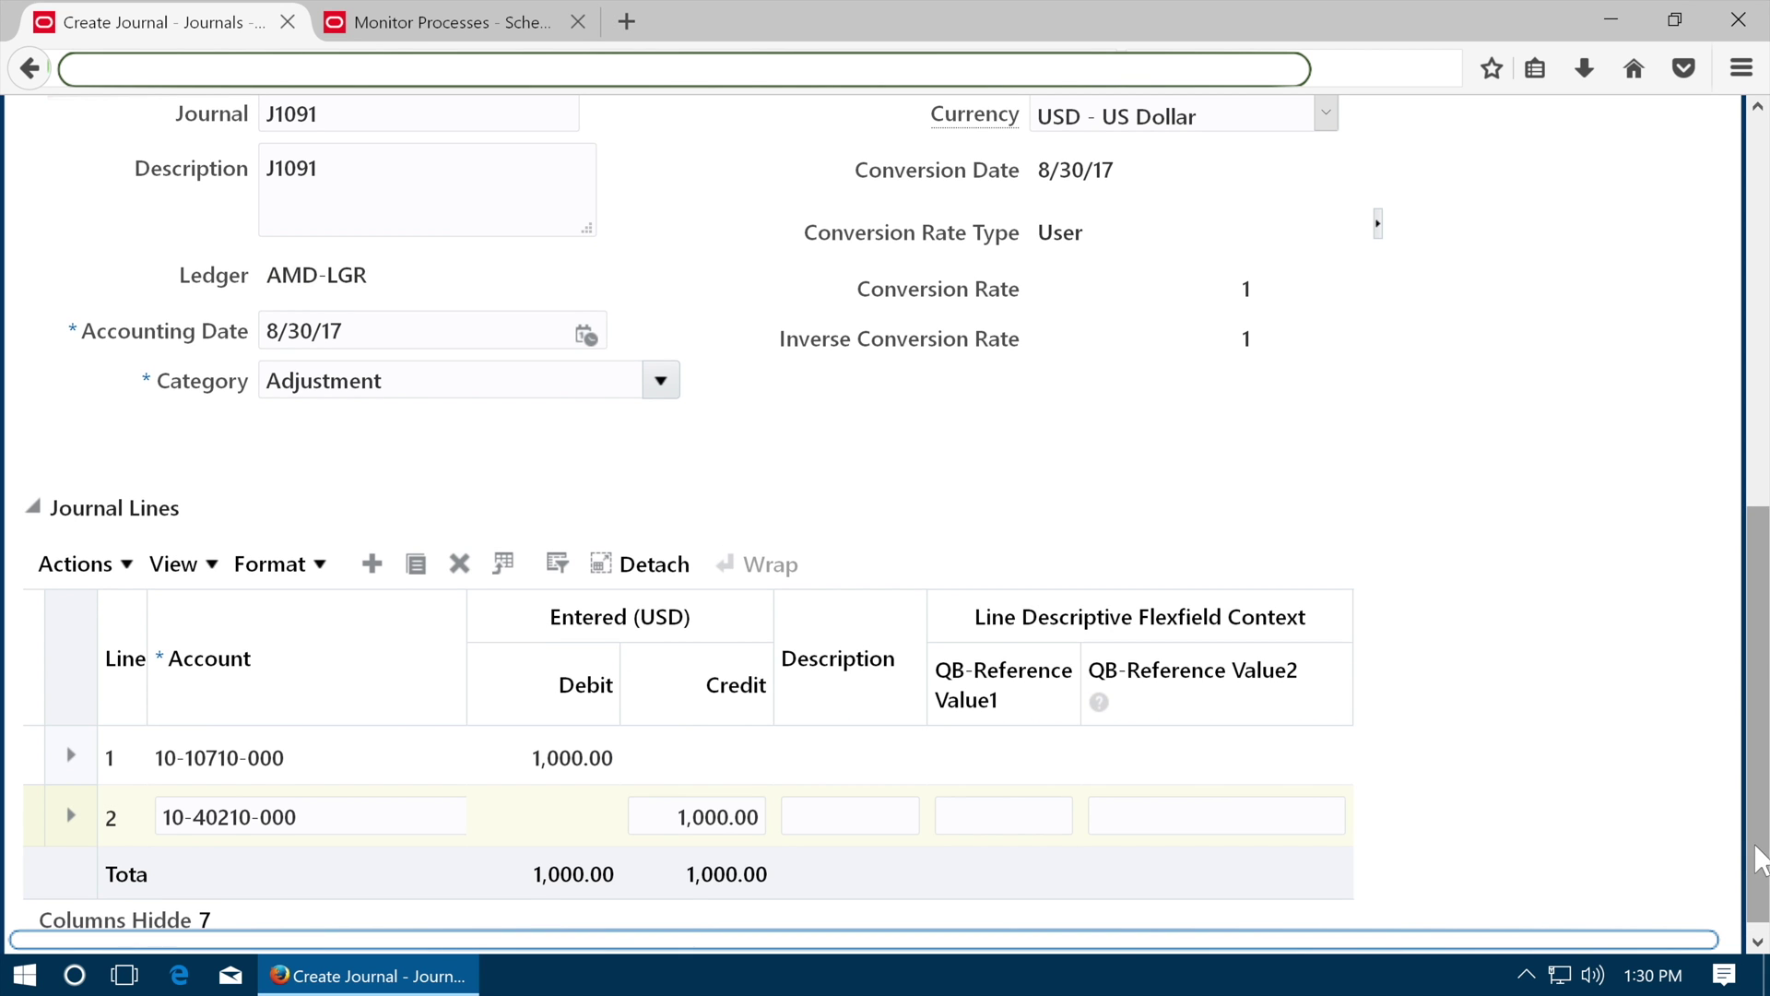
scroll(885, 516, up, 5)
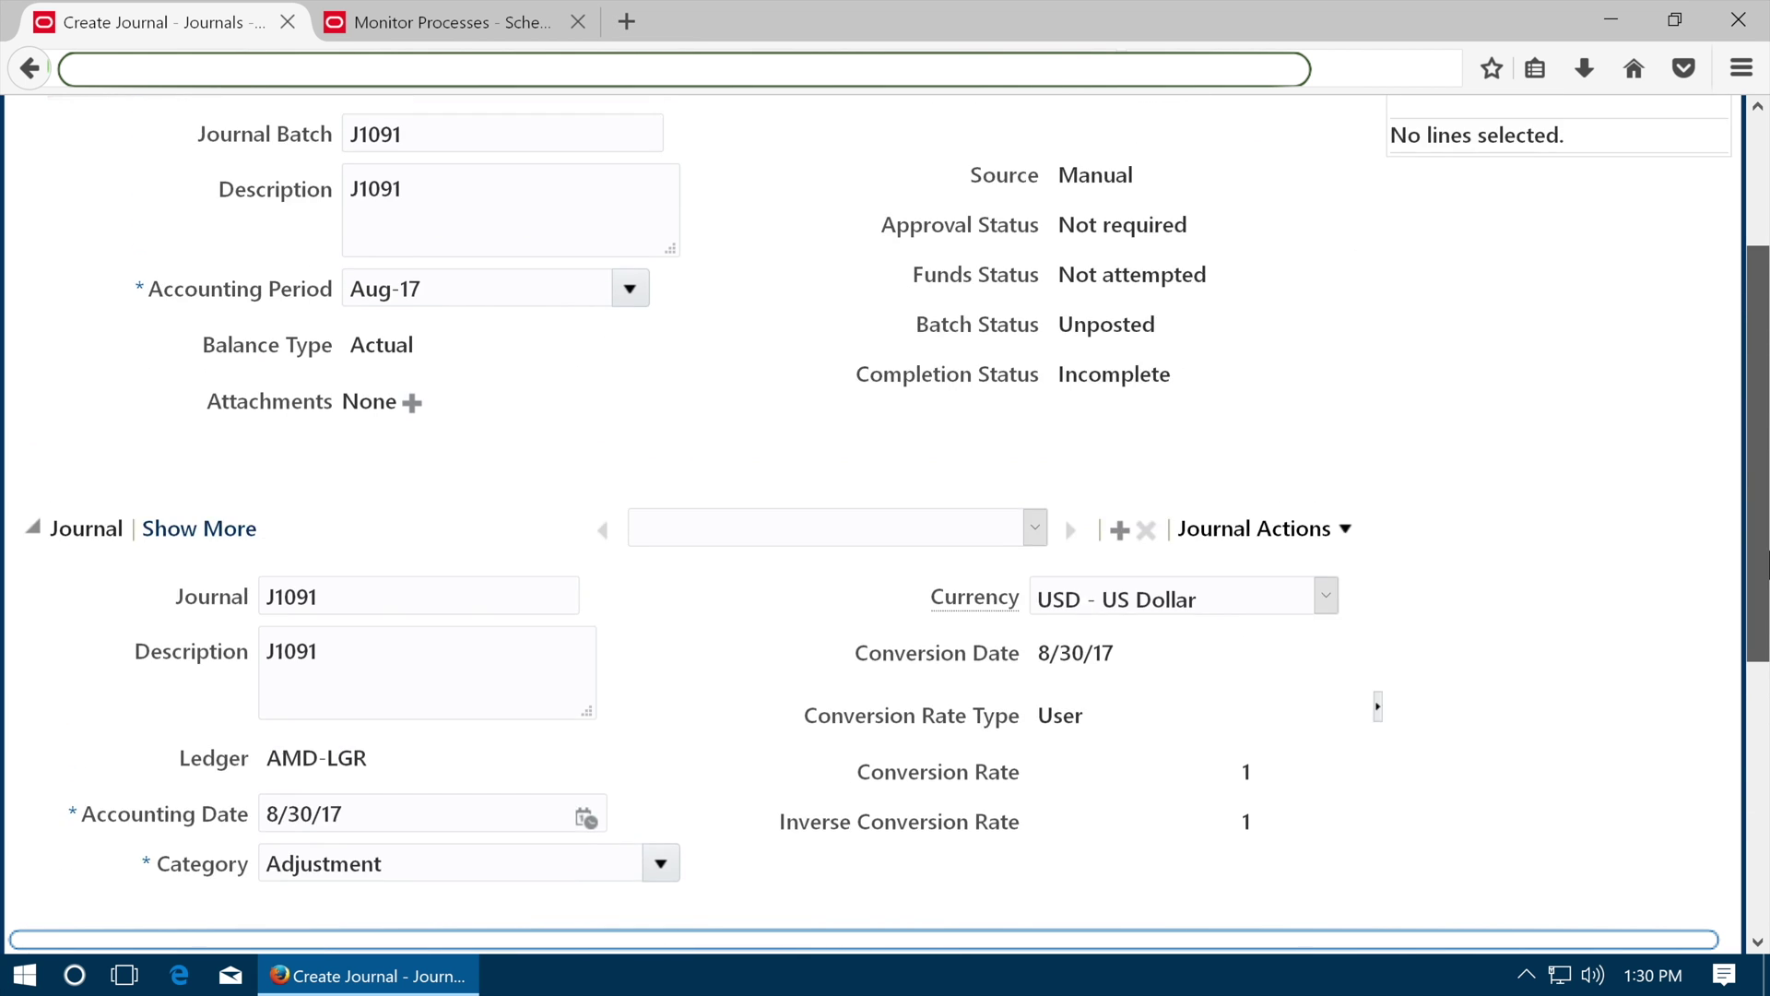
scroll(1620, 546, up, 3)
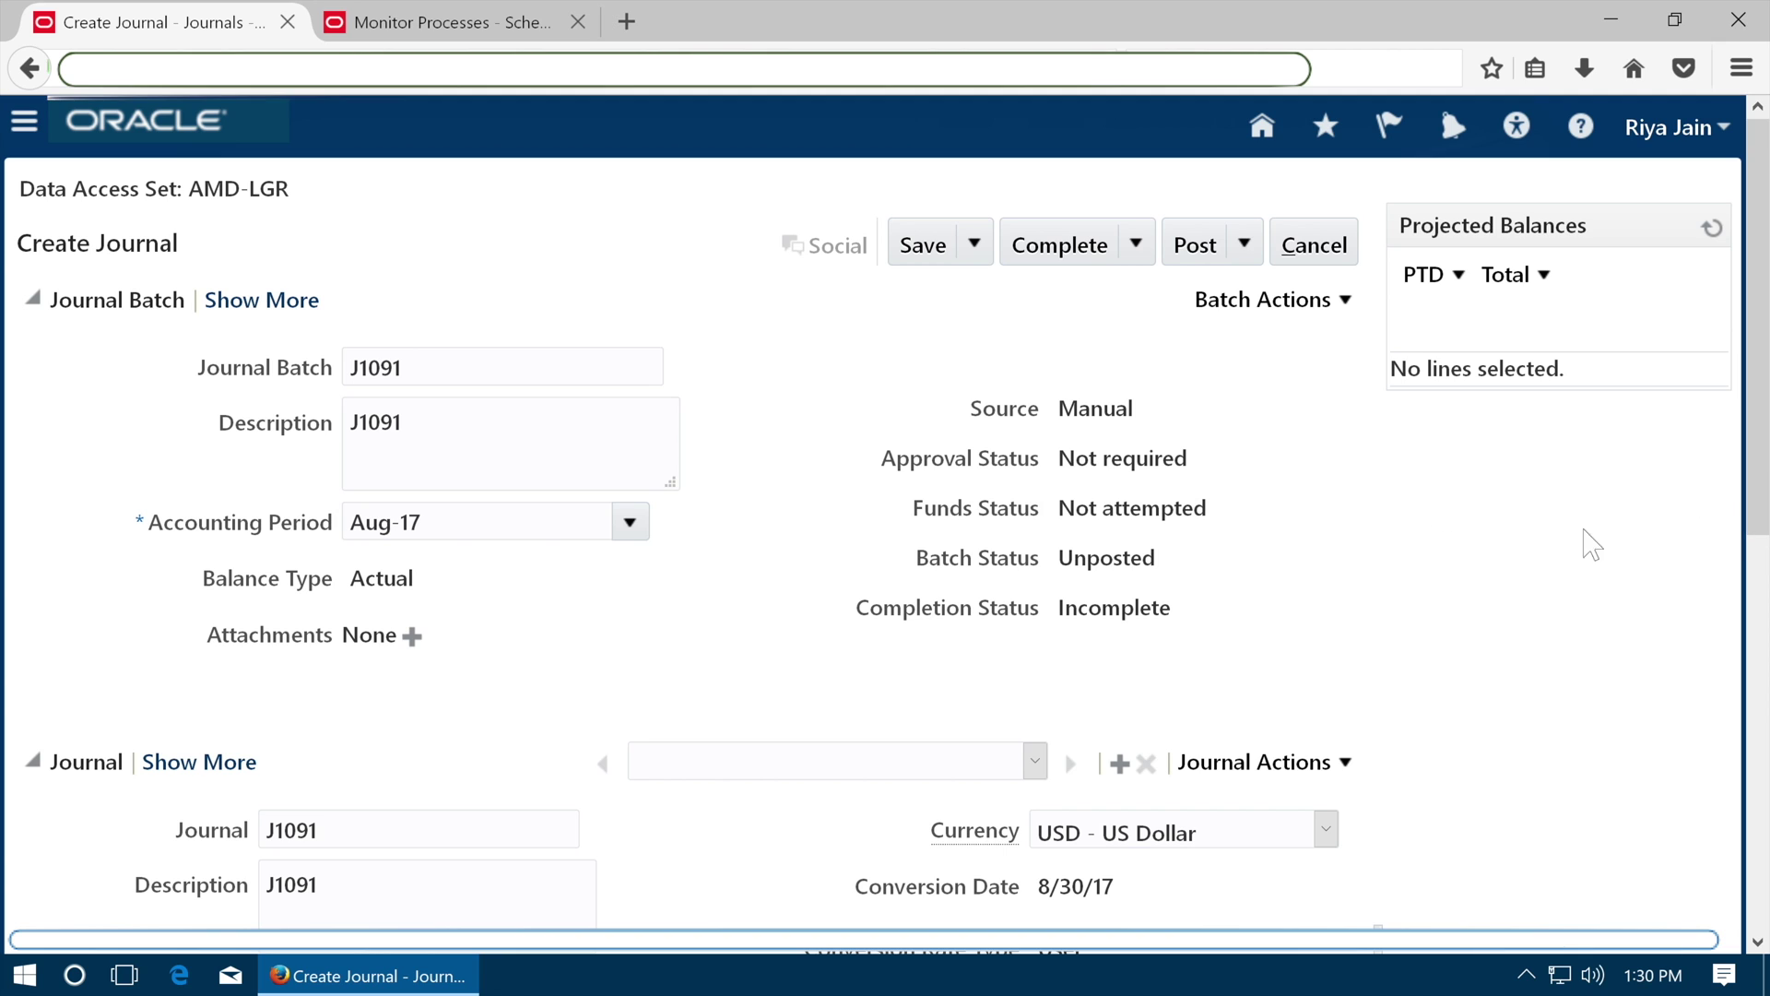
click(925, 247)
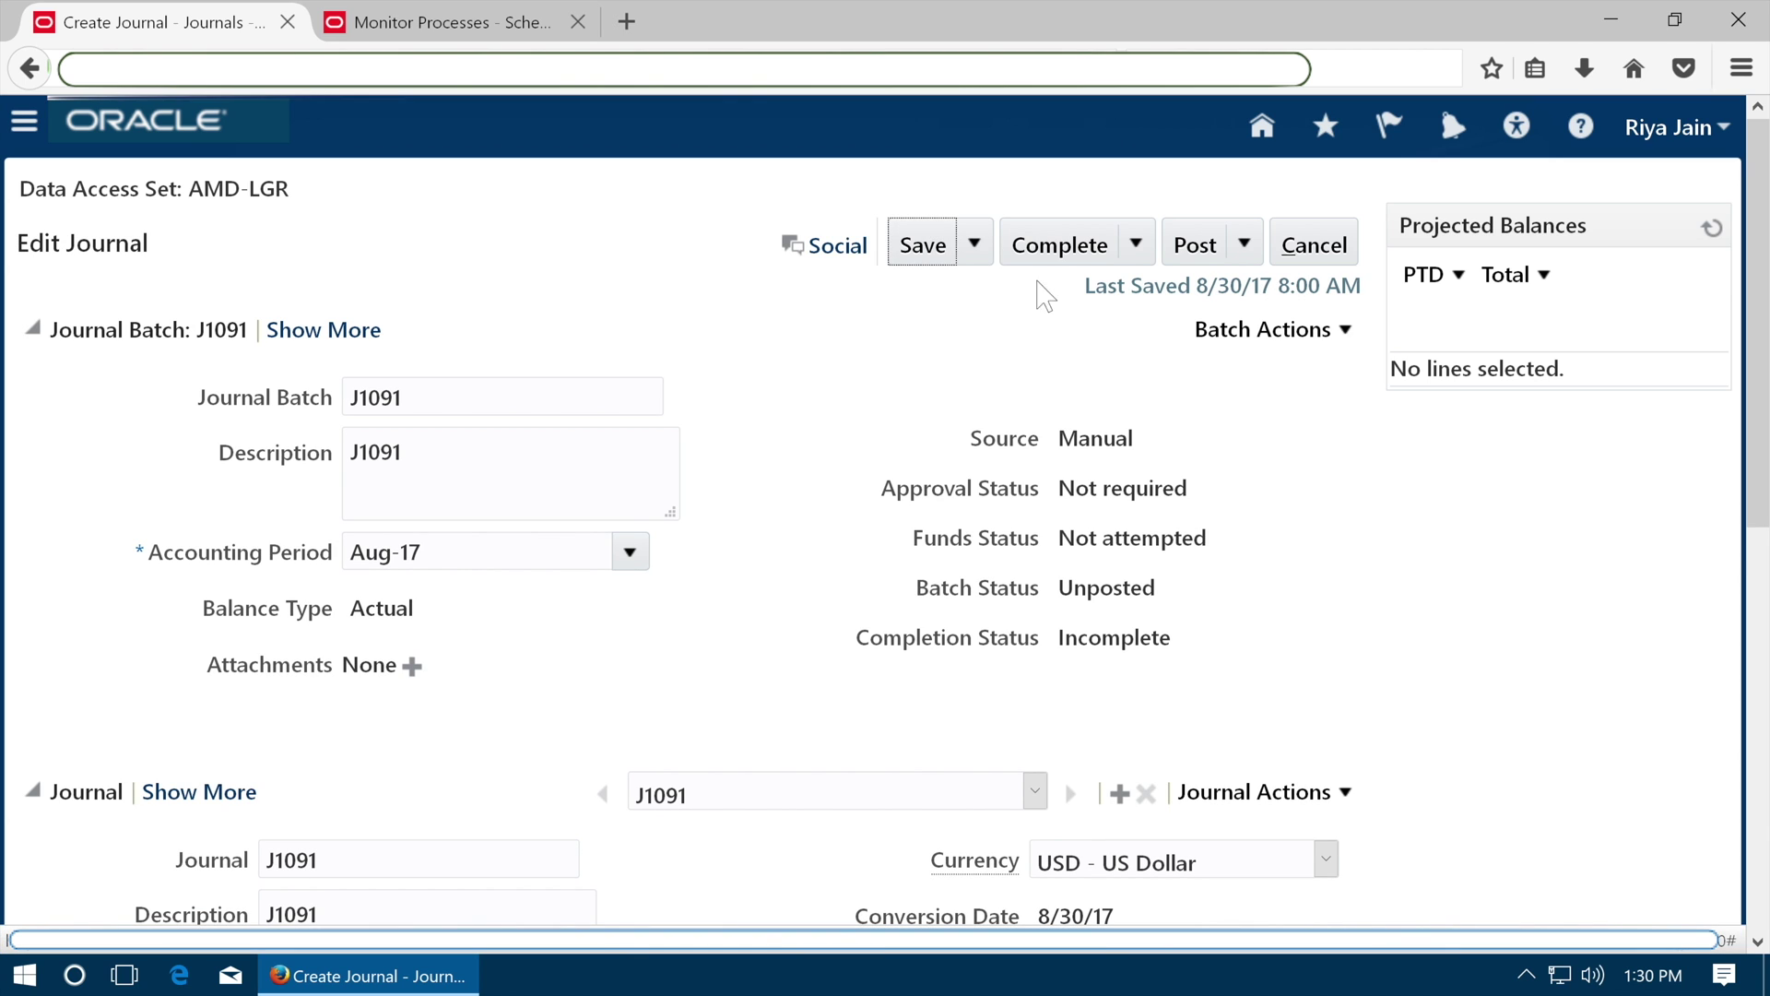
Complete journal J1091 and post it, submitted as process 133263.
click(1059, 246)
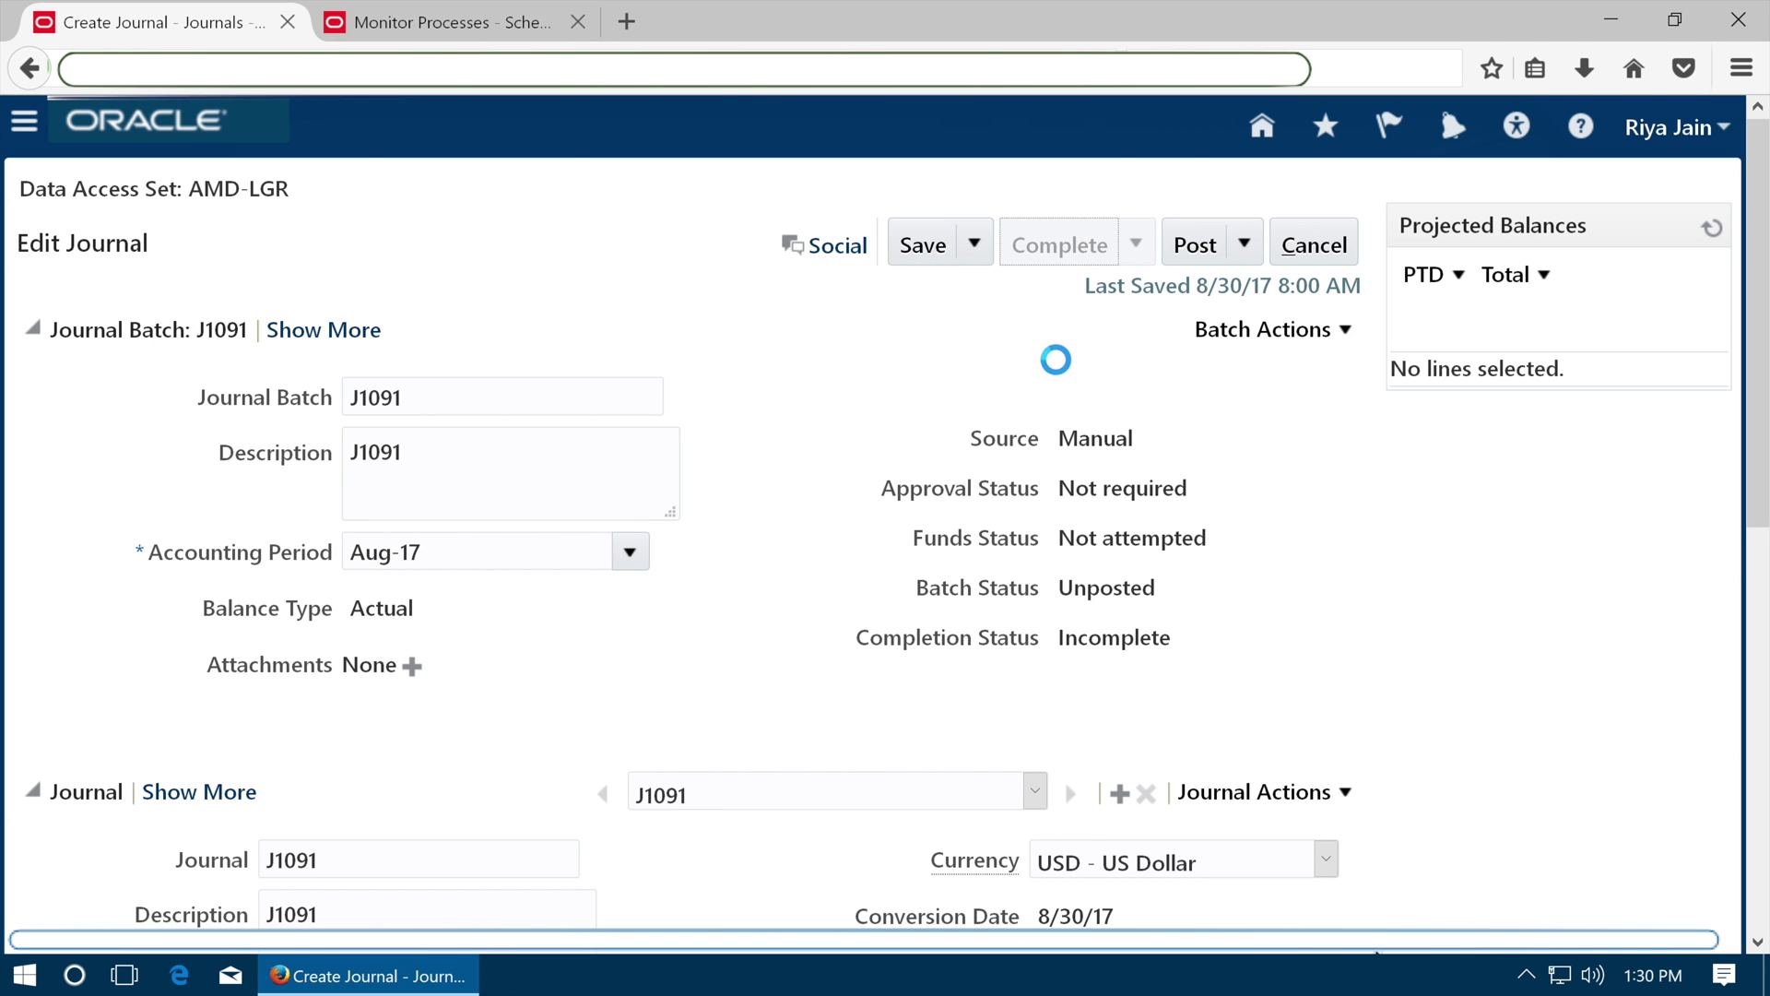
click(1194, 243)
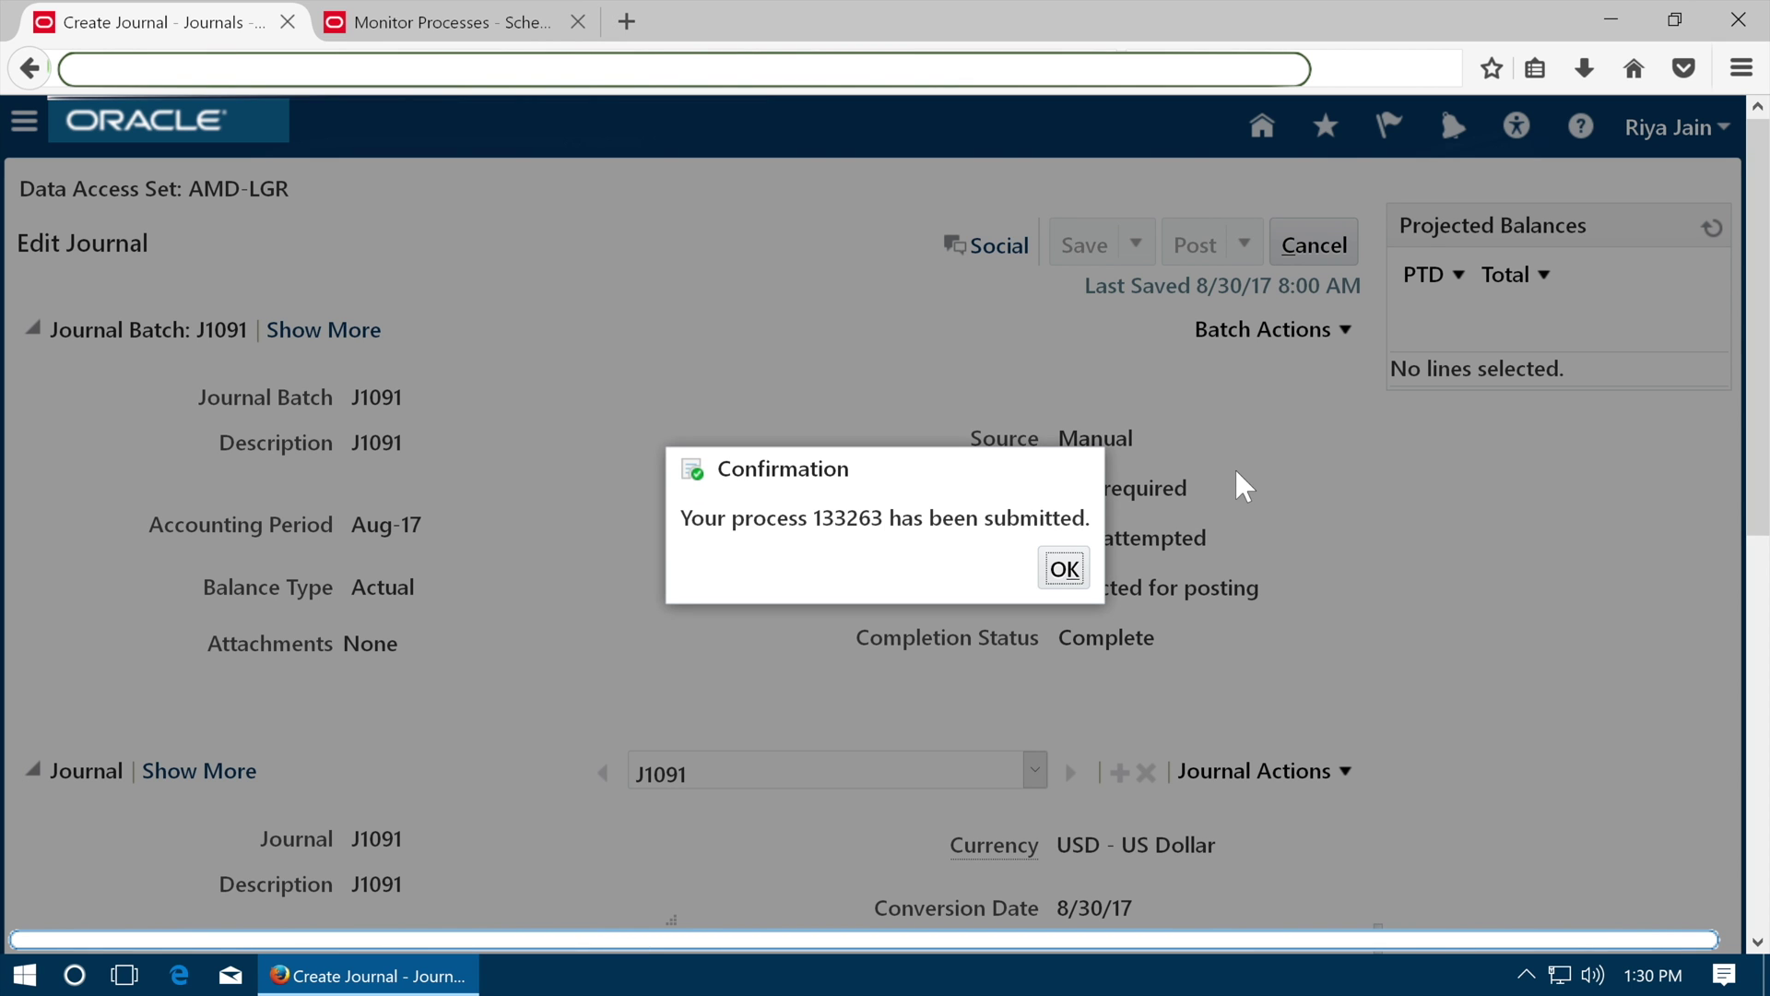
click(1067, 571)
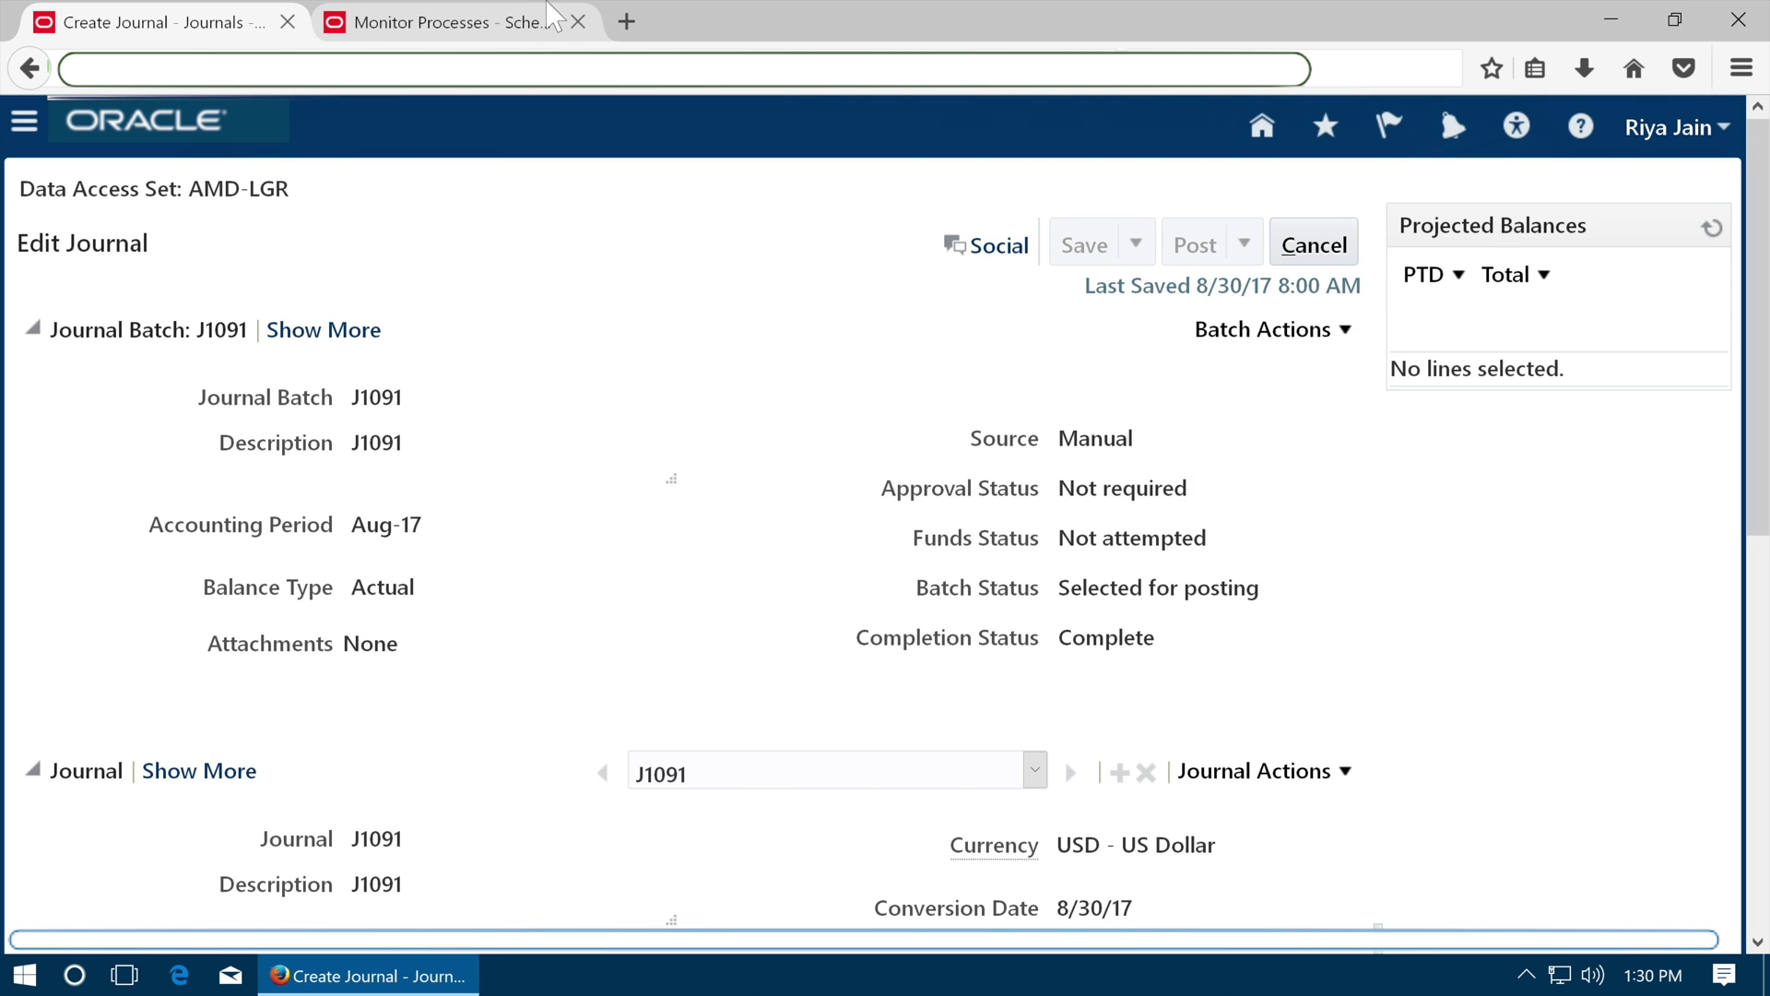
click(553, 21)
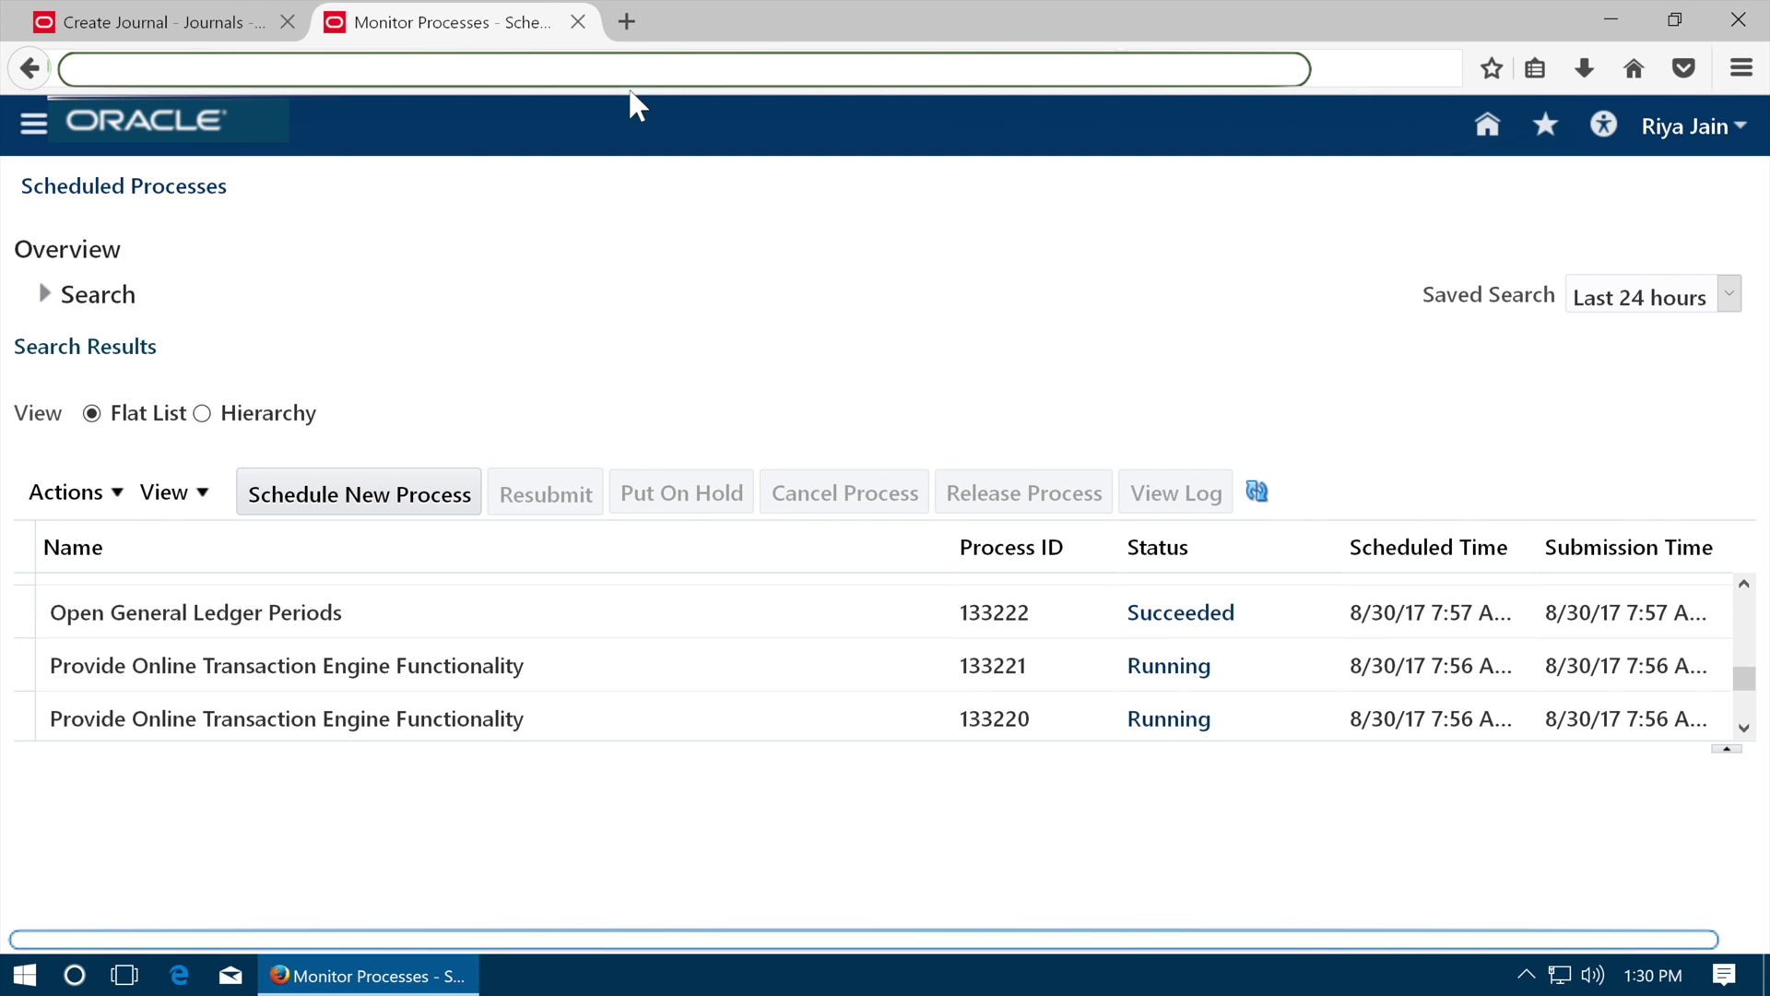
Refresh the process list to confirm posting process 133263 succeeded, then cancel out of journal J1091.
click(1258, 492)
click(208, 26)
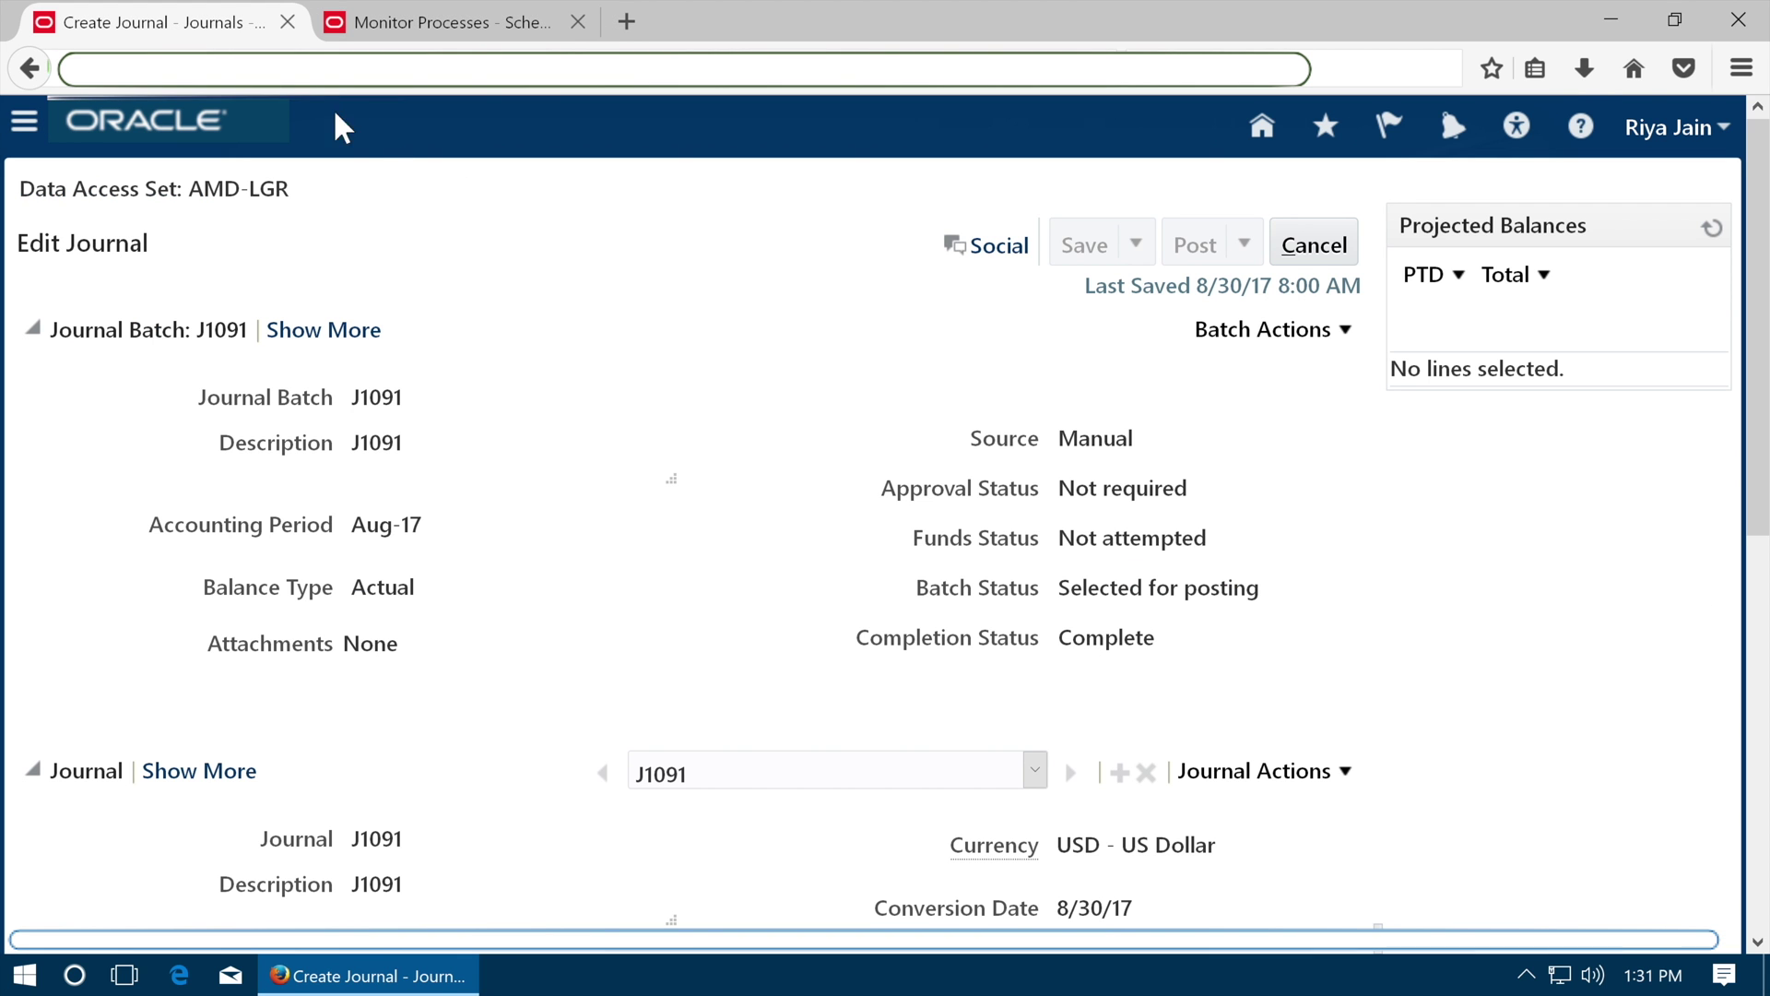
click(1316, 247)
click(1691, 391)
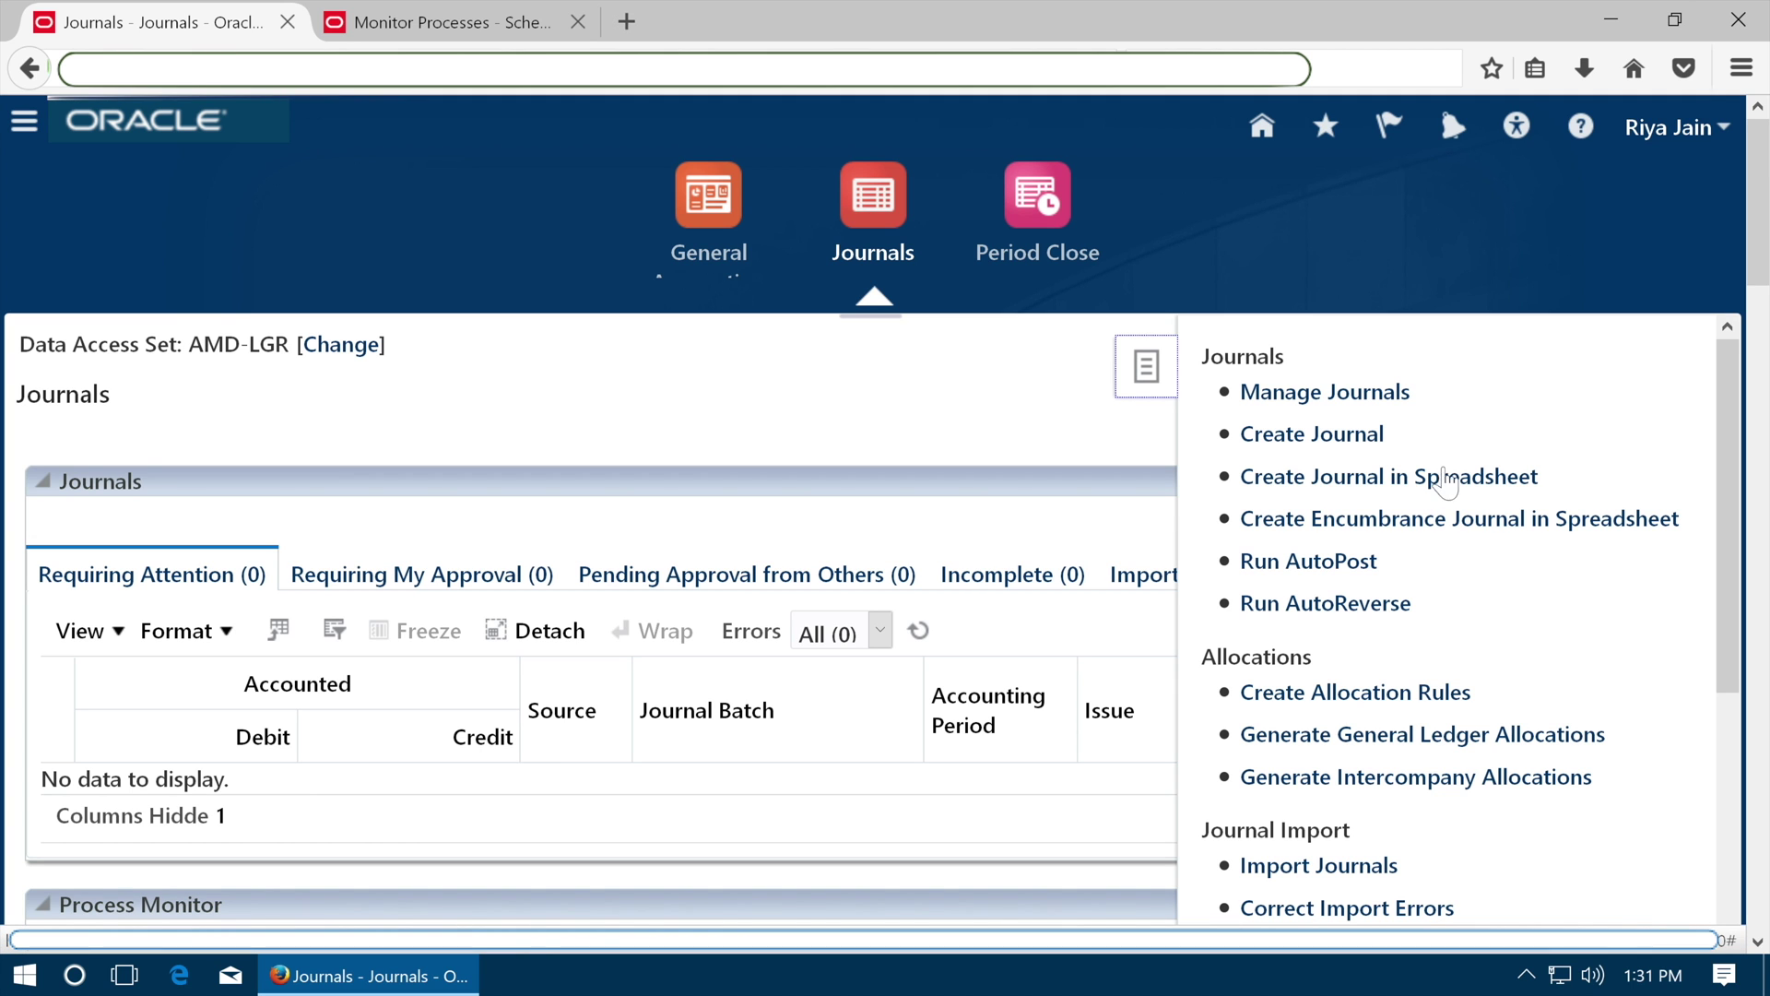
Search Manage Journals for J1091 and confirm it shows Posted, Aug-17, 1,000.00 USD.
click(1336, 404)
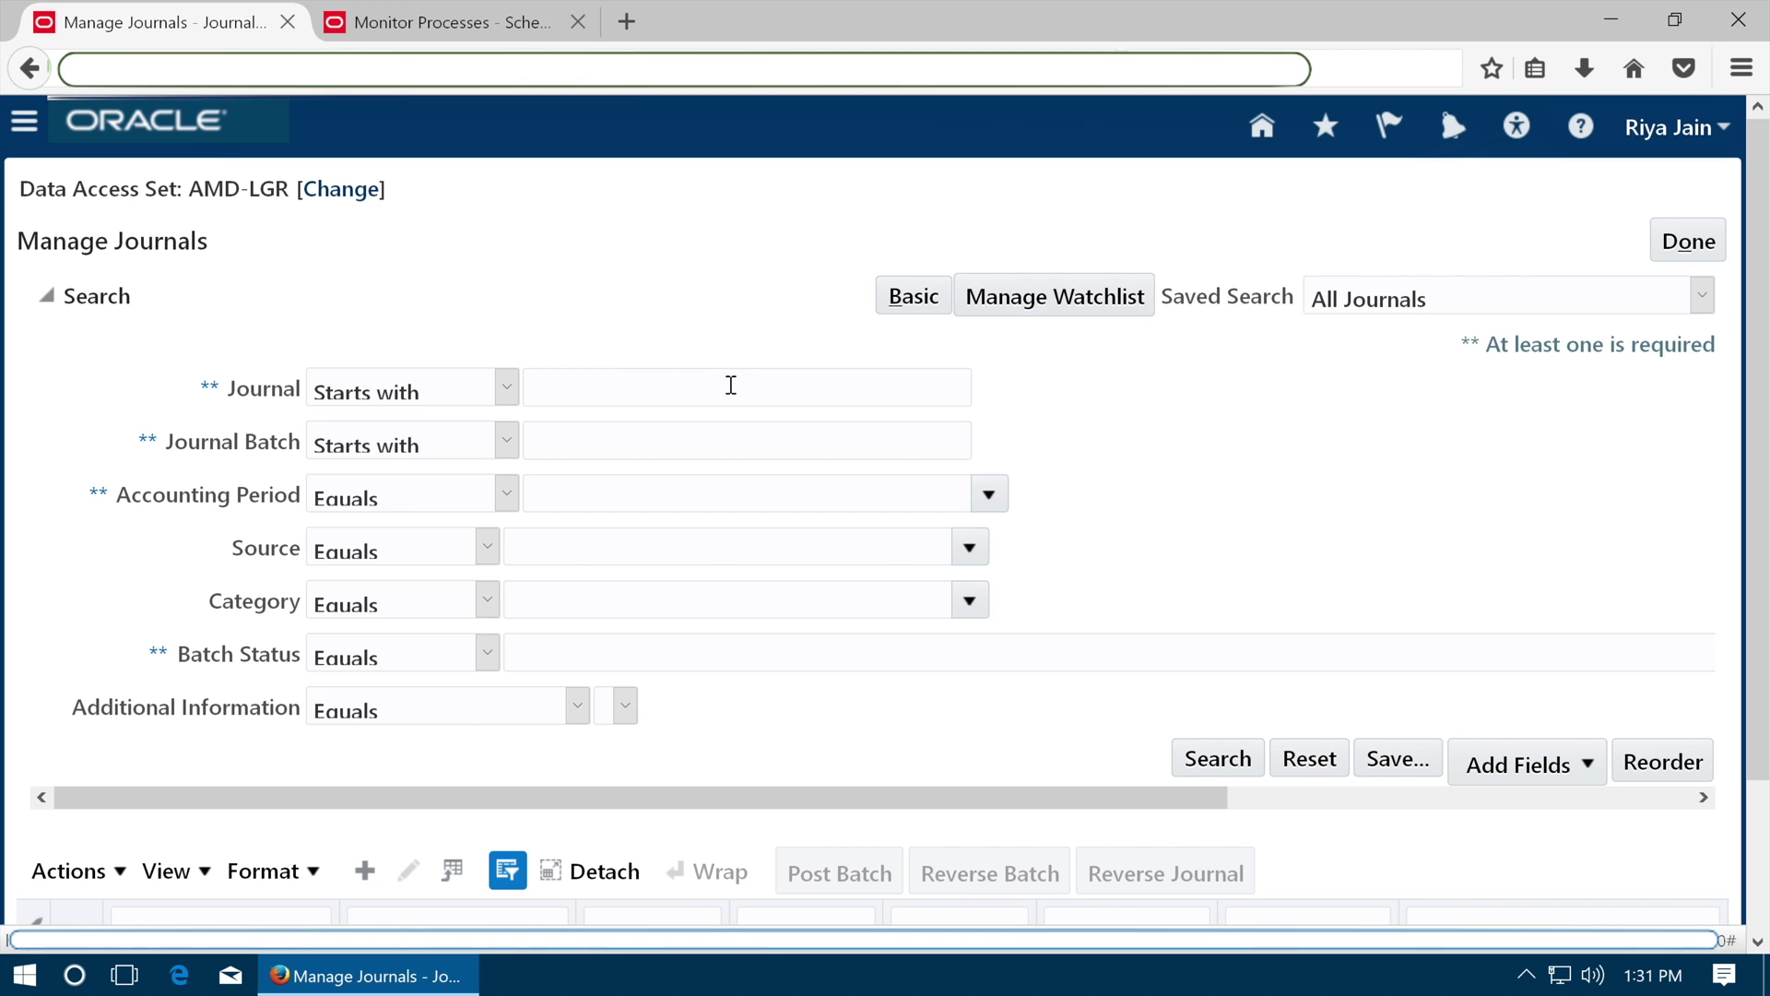
text(J1091)
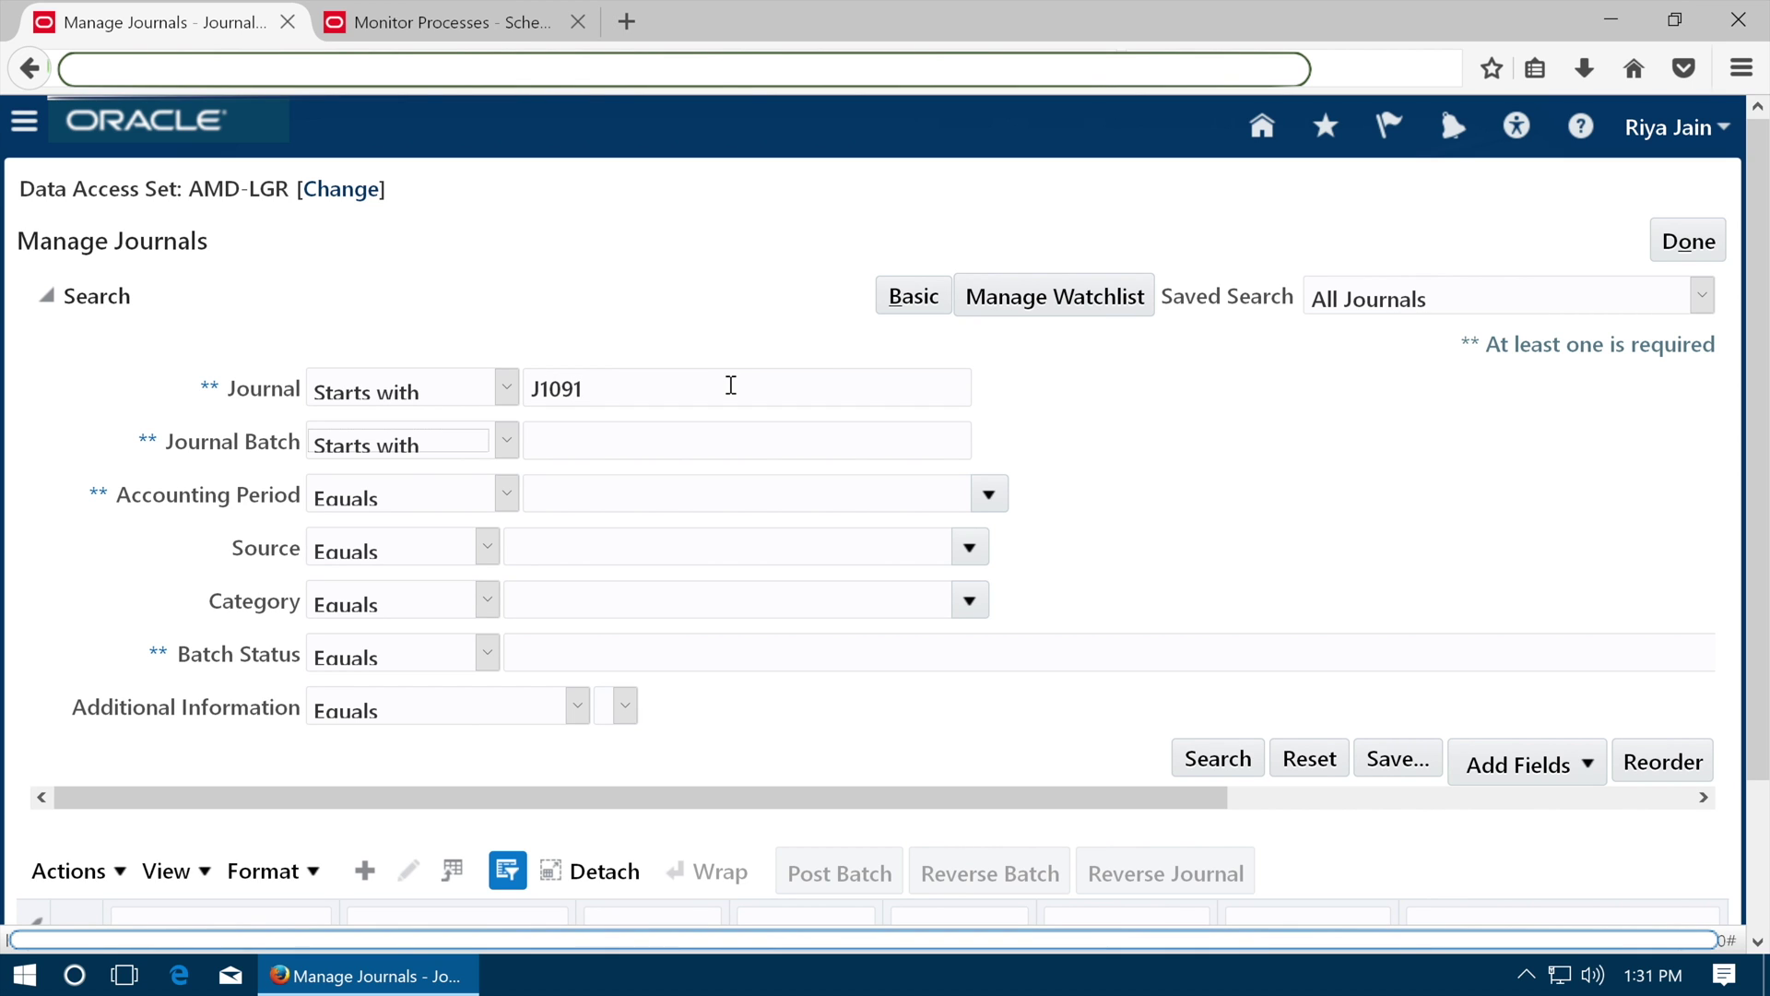
key(Tab)
click(1206, 760)
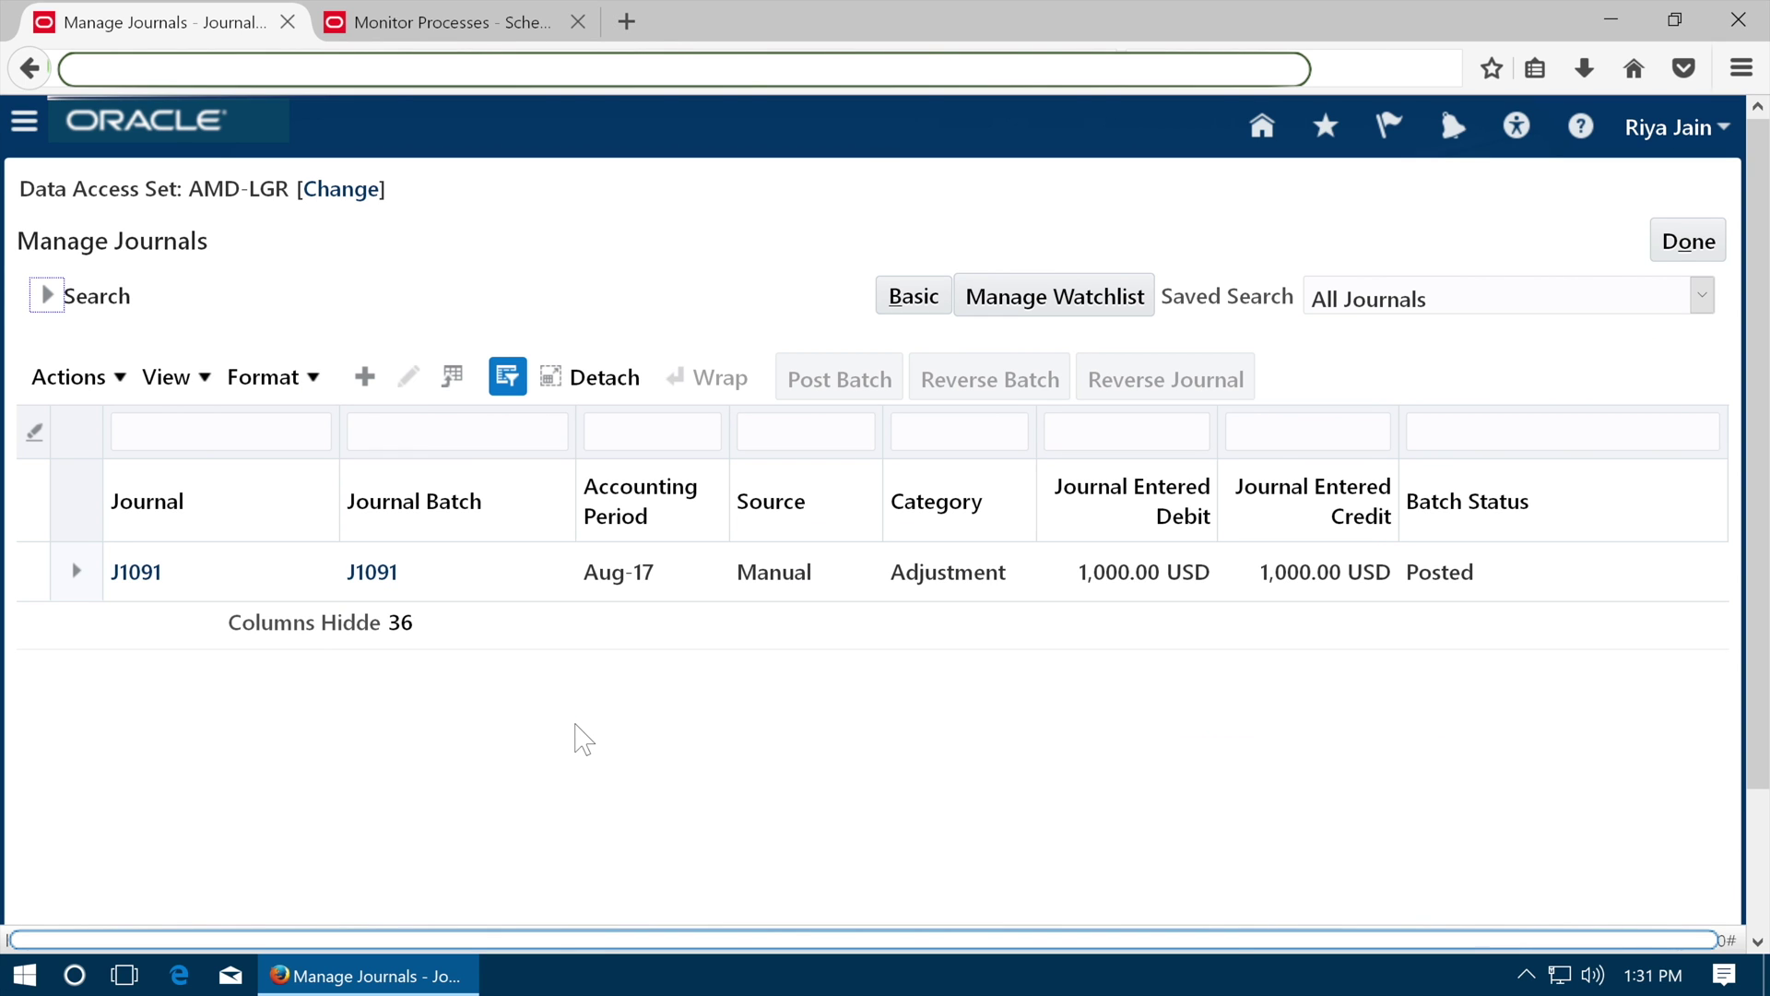